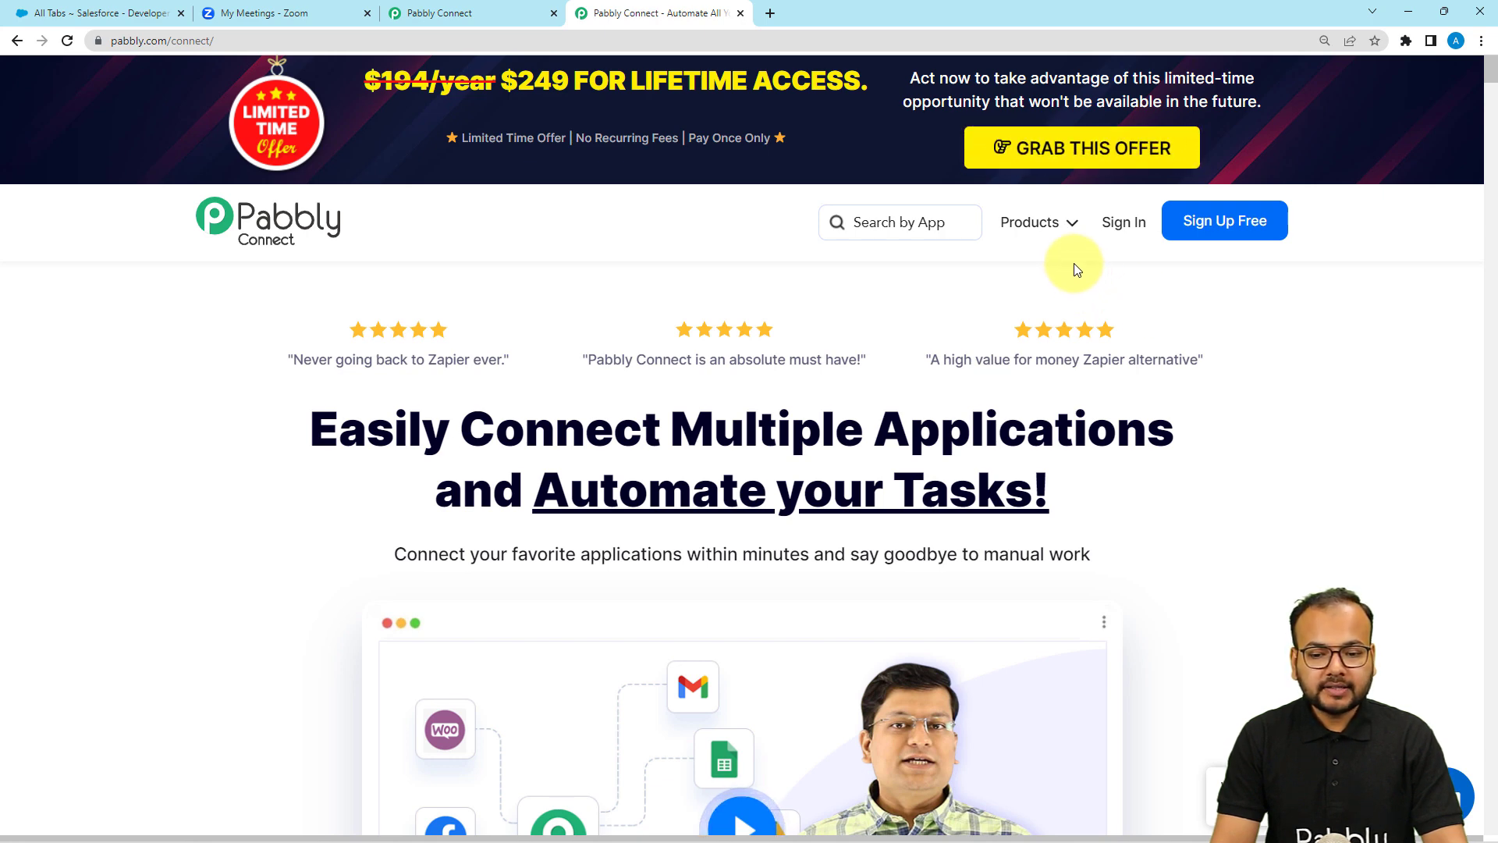
# Step: Create a new workflow named "Create Salesforce Events from Zoom Meetings" from the Pabbly Connect dashboard
pyautogui.click(1046, 234)
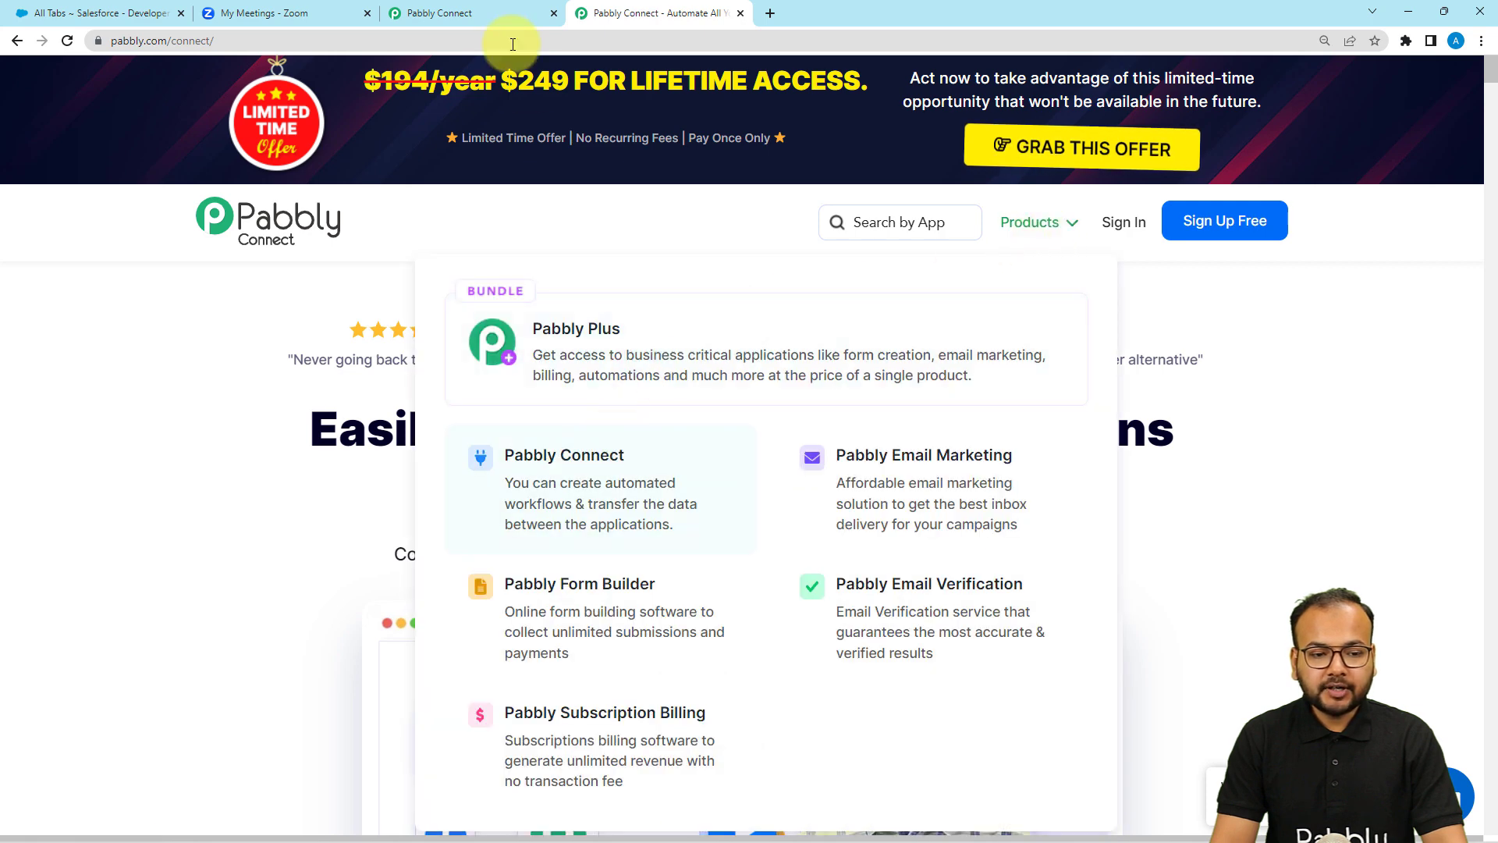
pyautogui.click(493, 9)
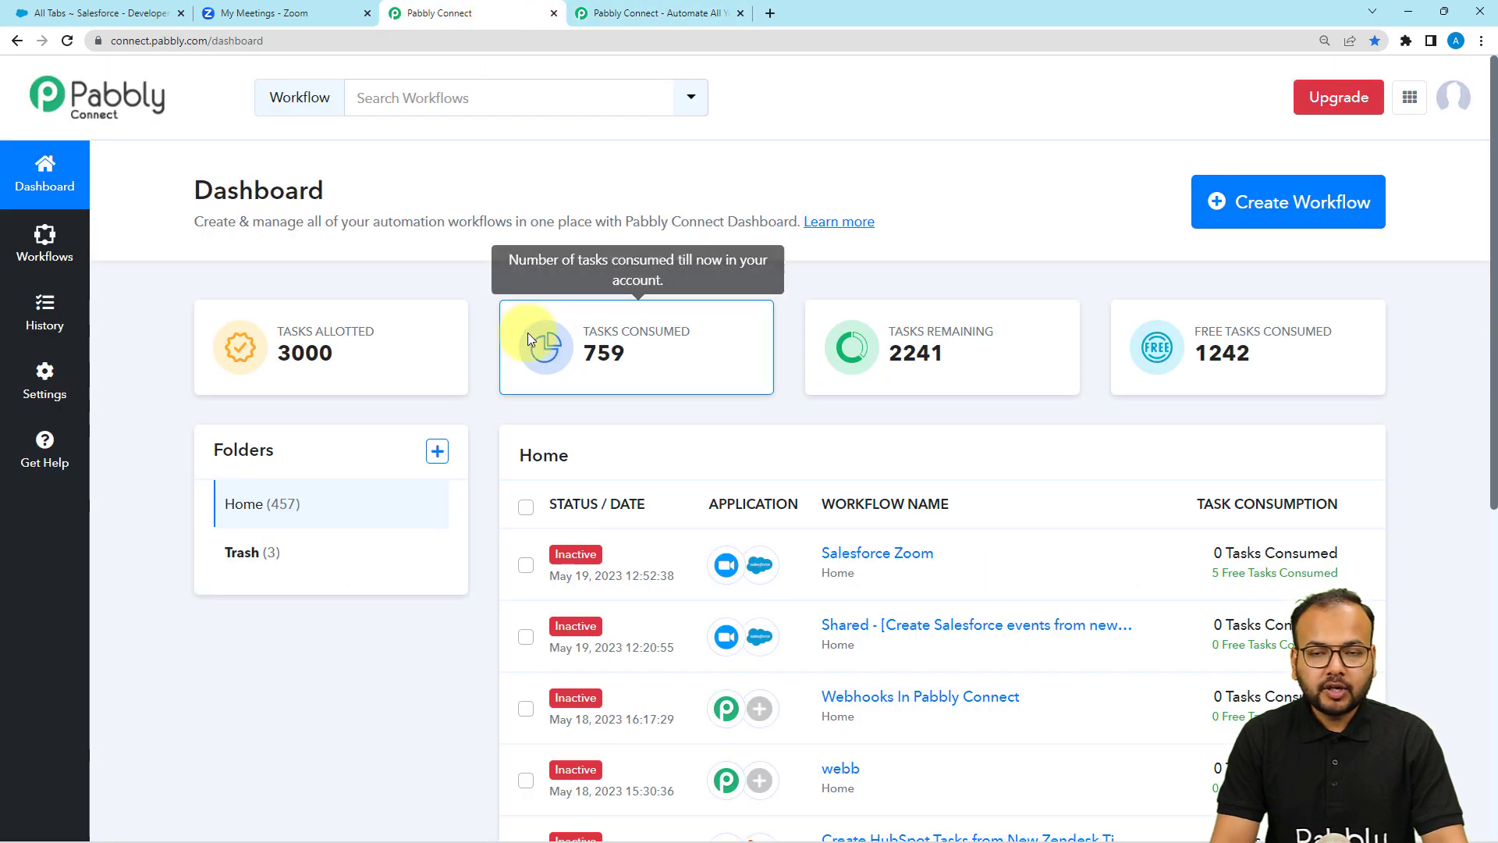
pyautogui.click(1303, 223)
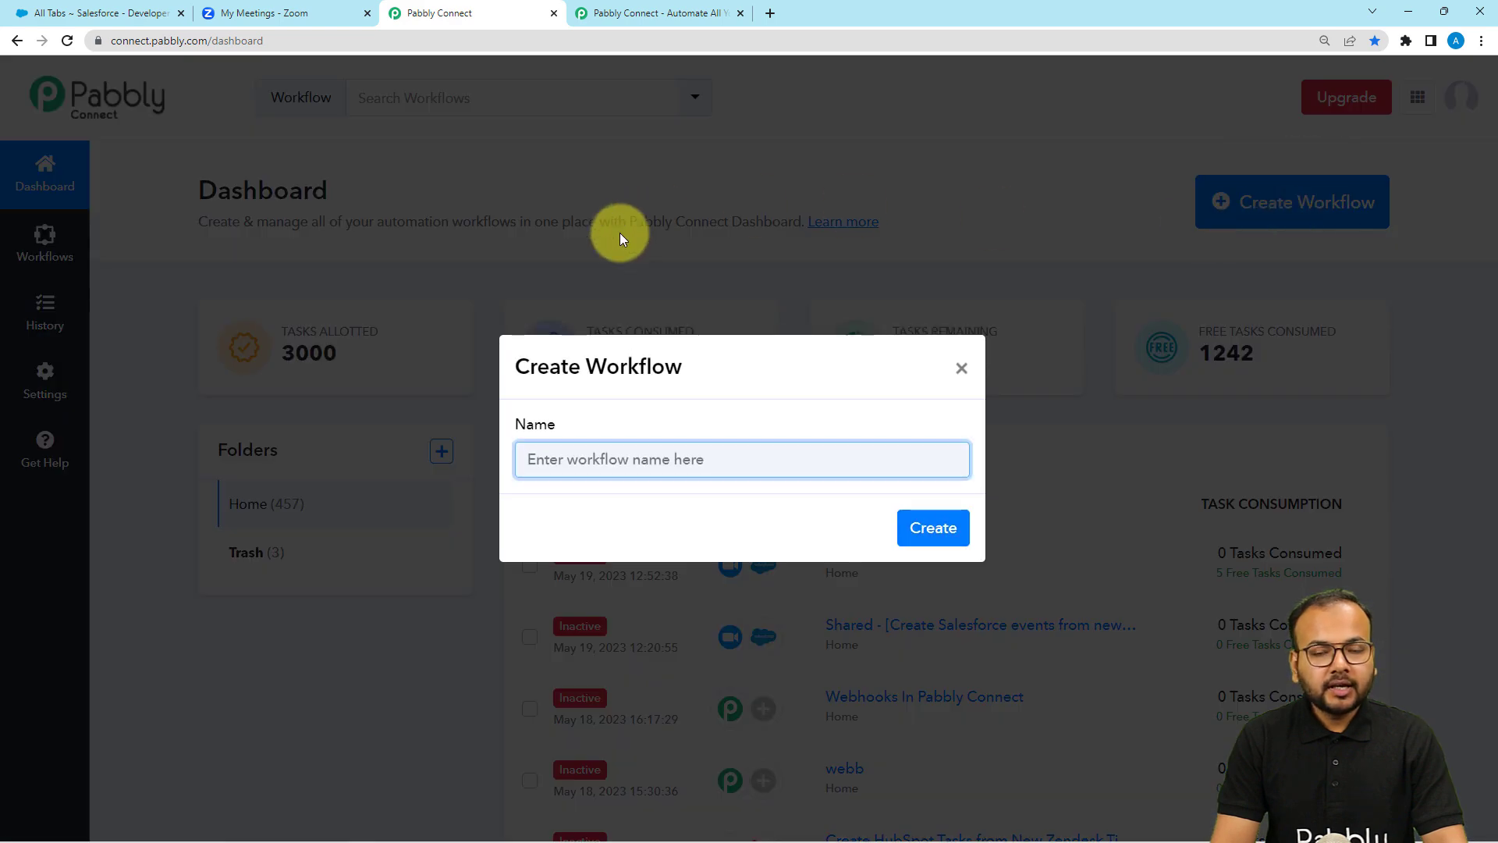
pyautogui.click(572, 469)
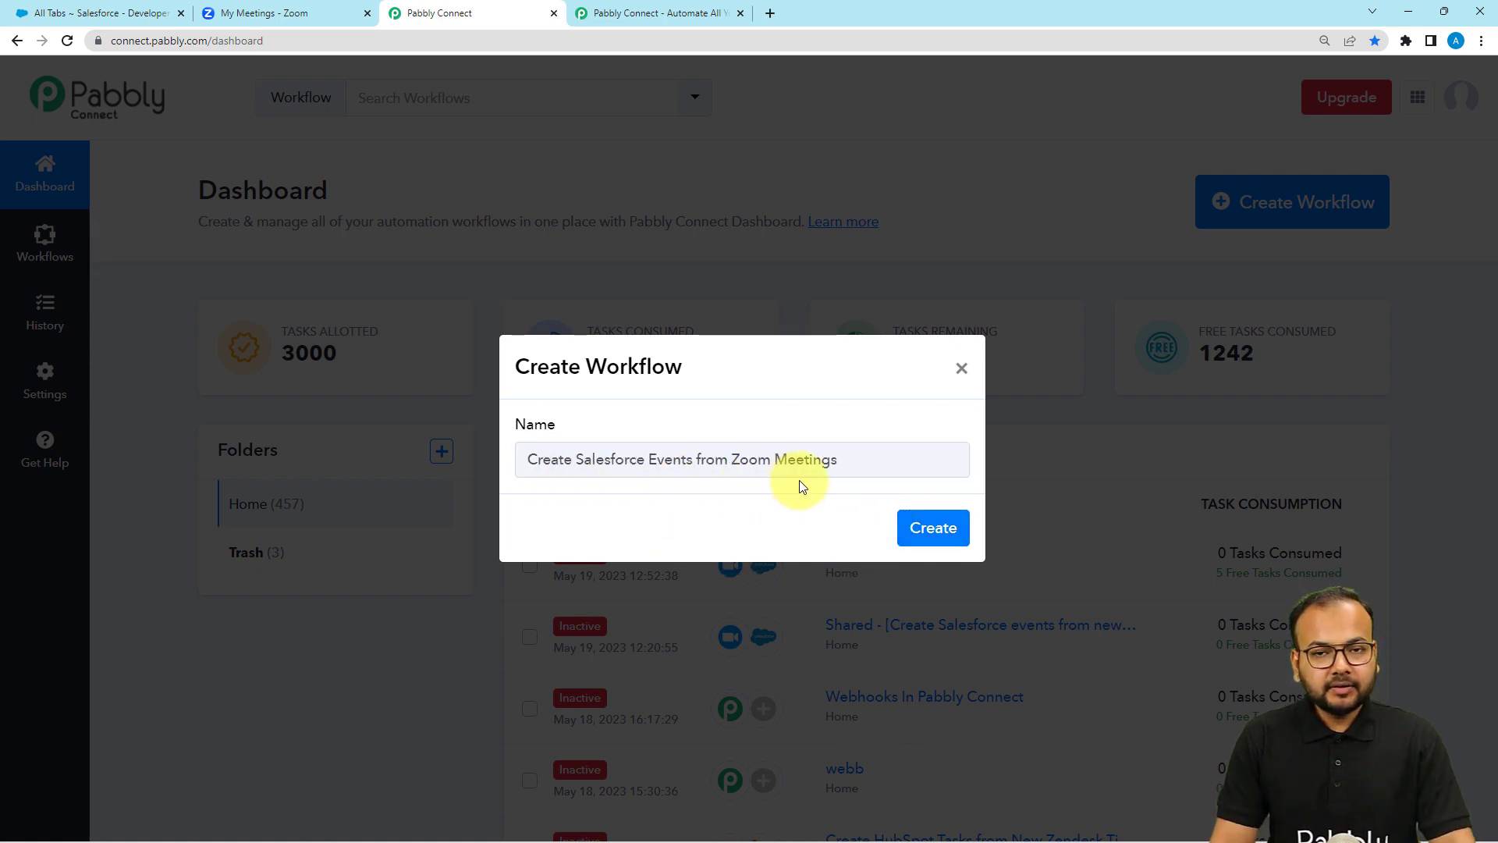
pyautogui.click(933, 528)
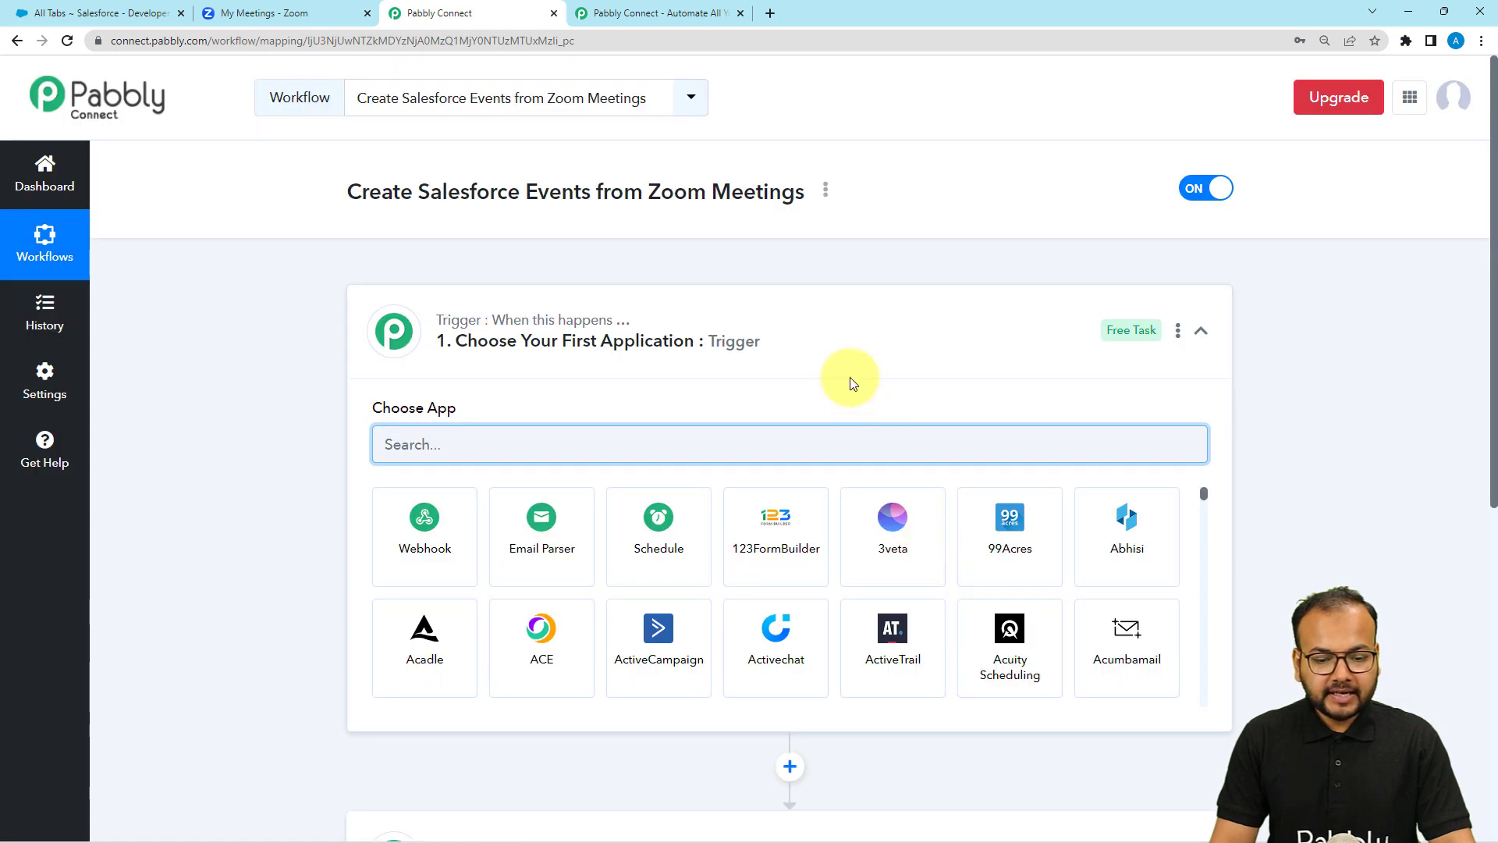
# Step: Find Zoom among the available apps and choose Zoom (Triggers) as the workflow's trigger application
pyautogui.click(846, 343)
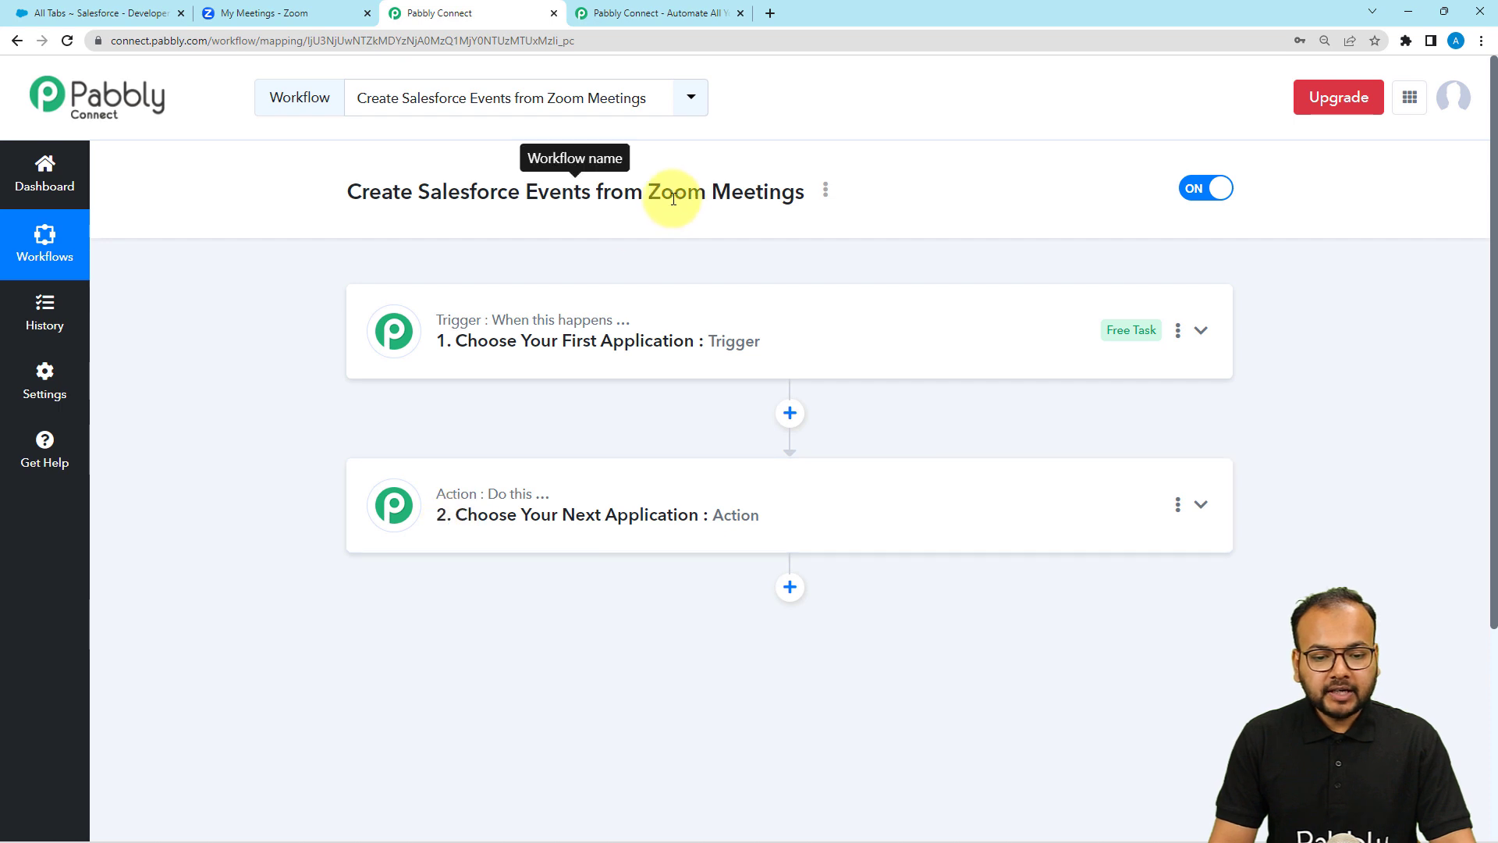
pyautogui.moveTo(649, 194); pyautogui.dragTo(709, 212)
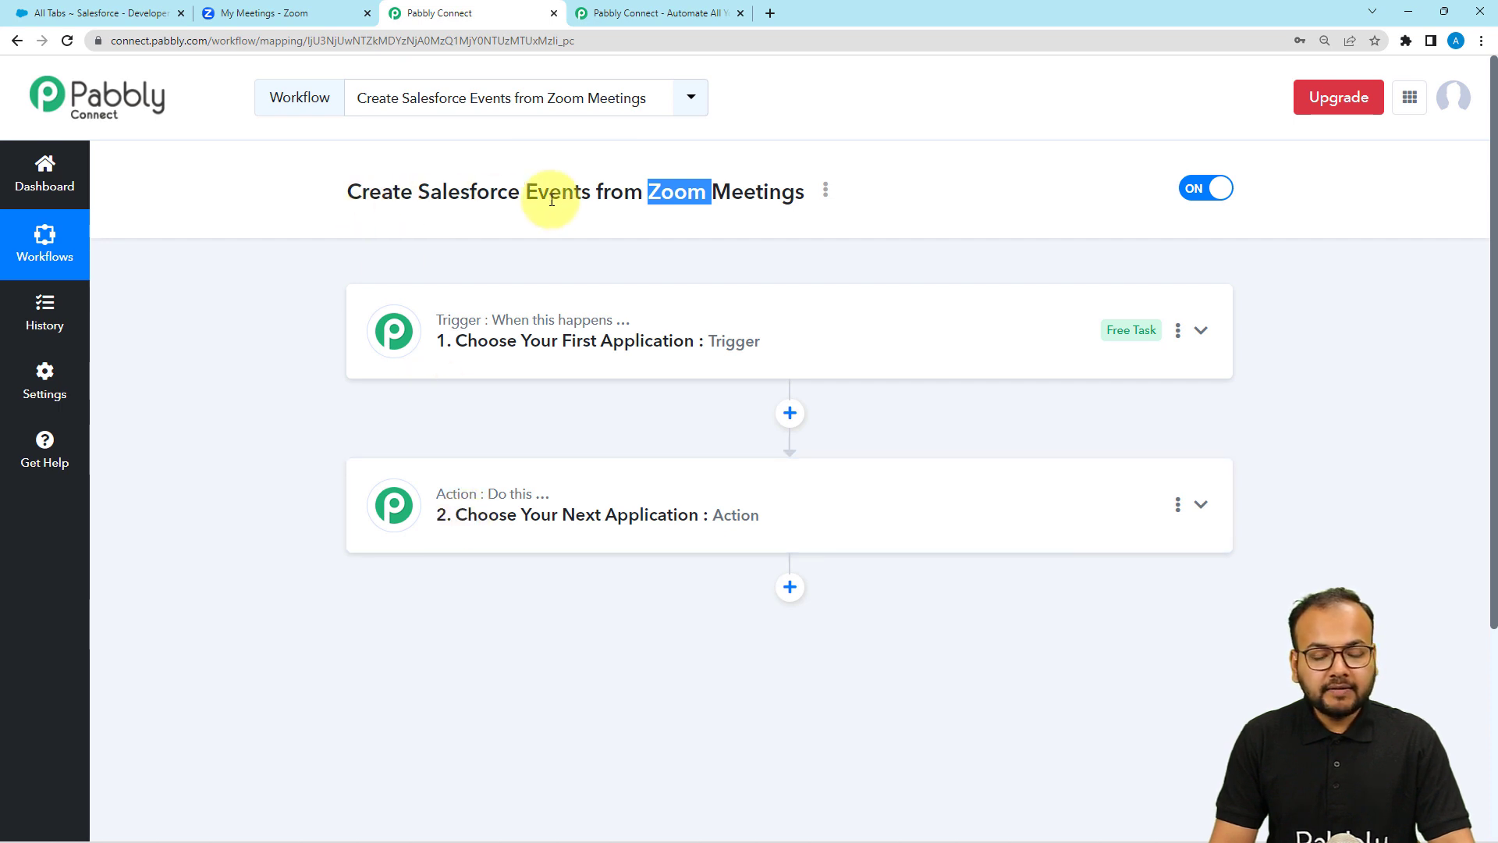
pyautogui.click(528, 361)
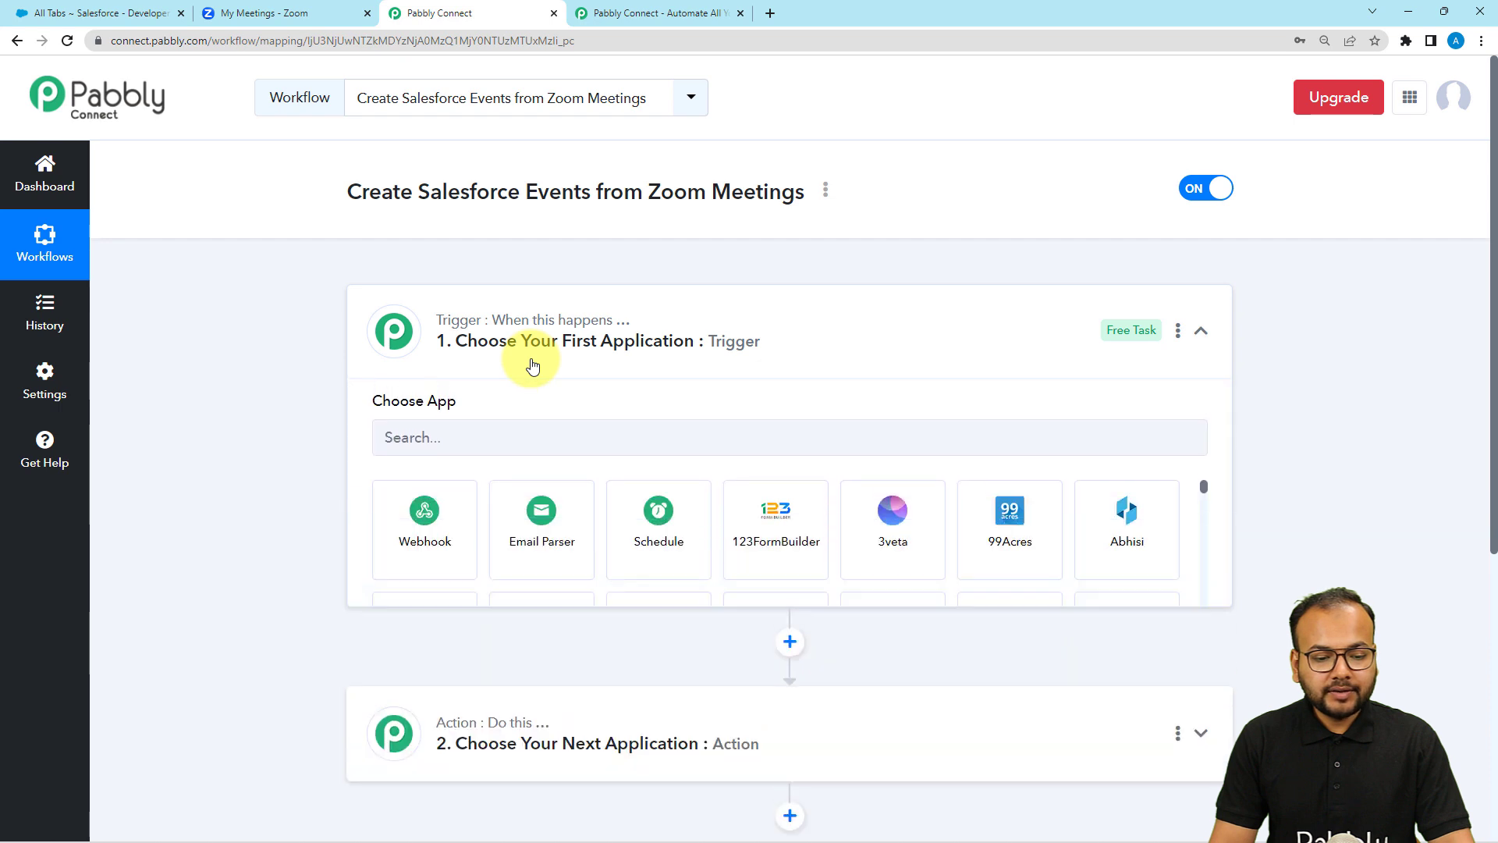
pyautogui.scroll(-1, 536, 431)
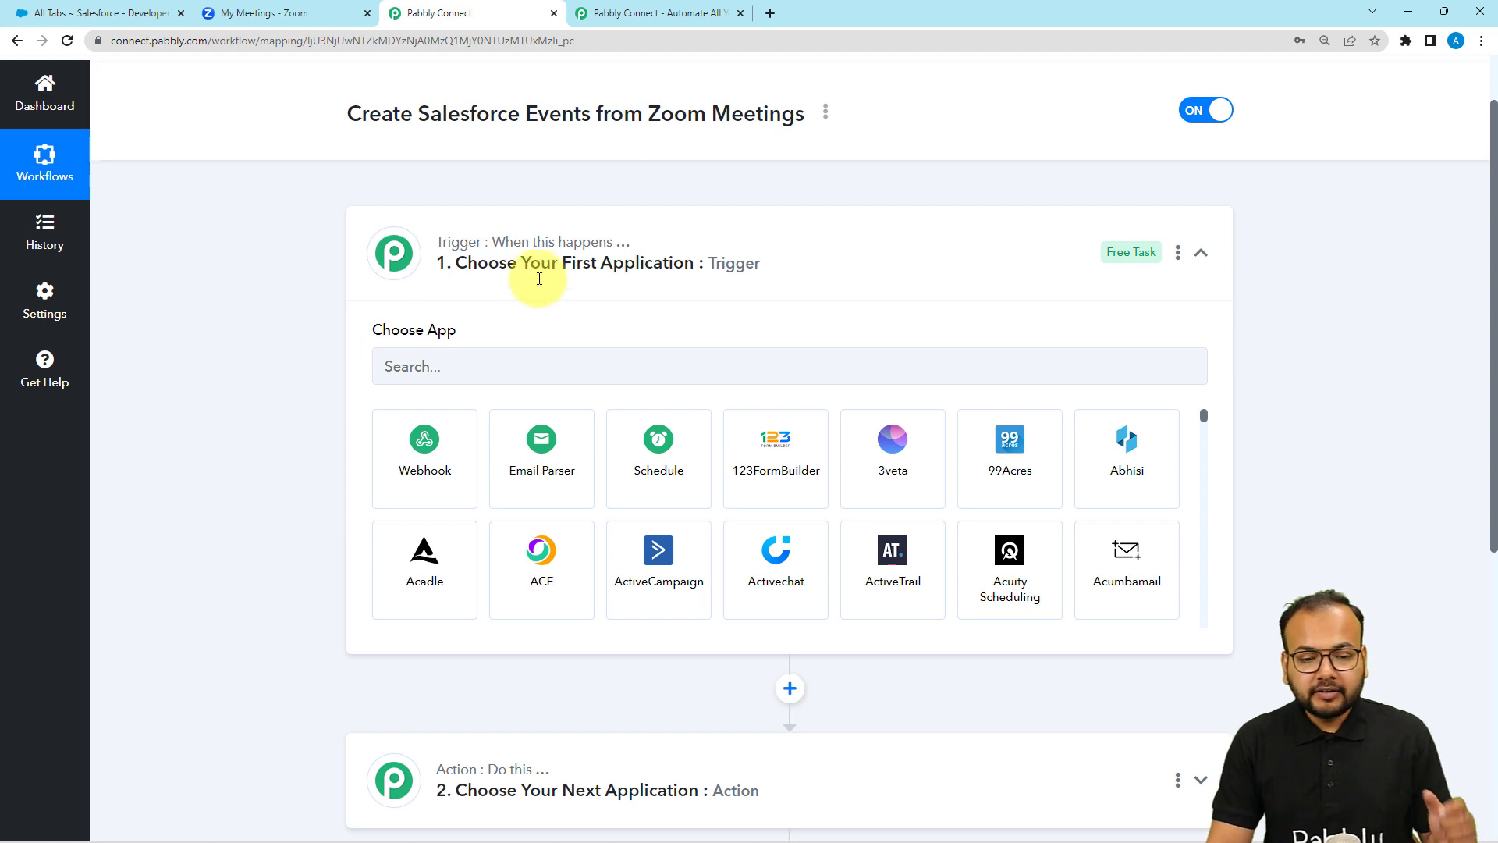
pyautogui.moveTo(649, 117); pyautogui.dragTo(723, 135)
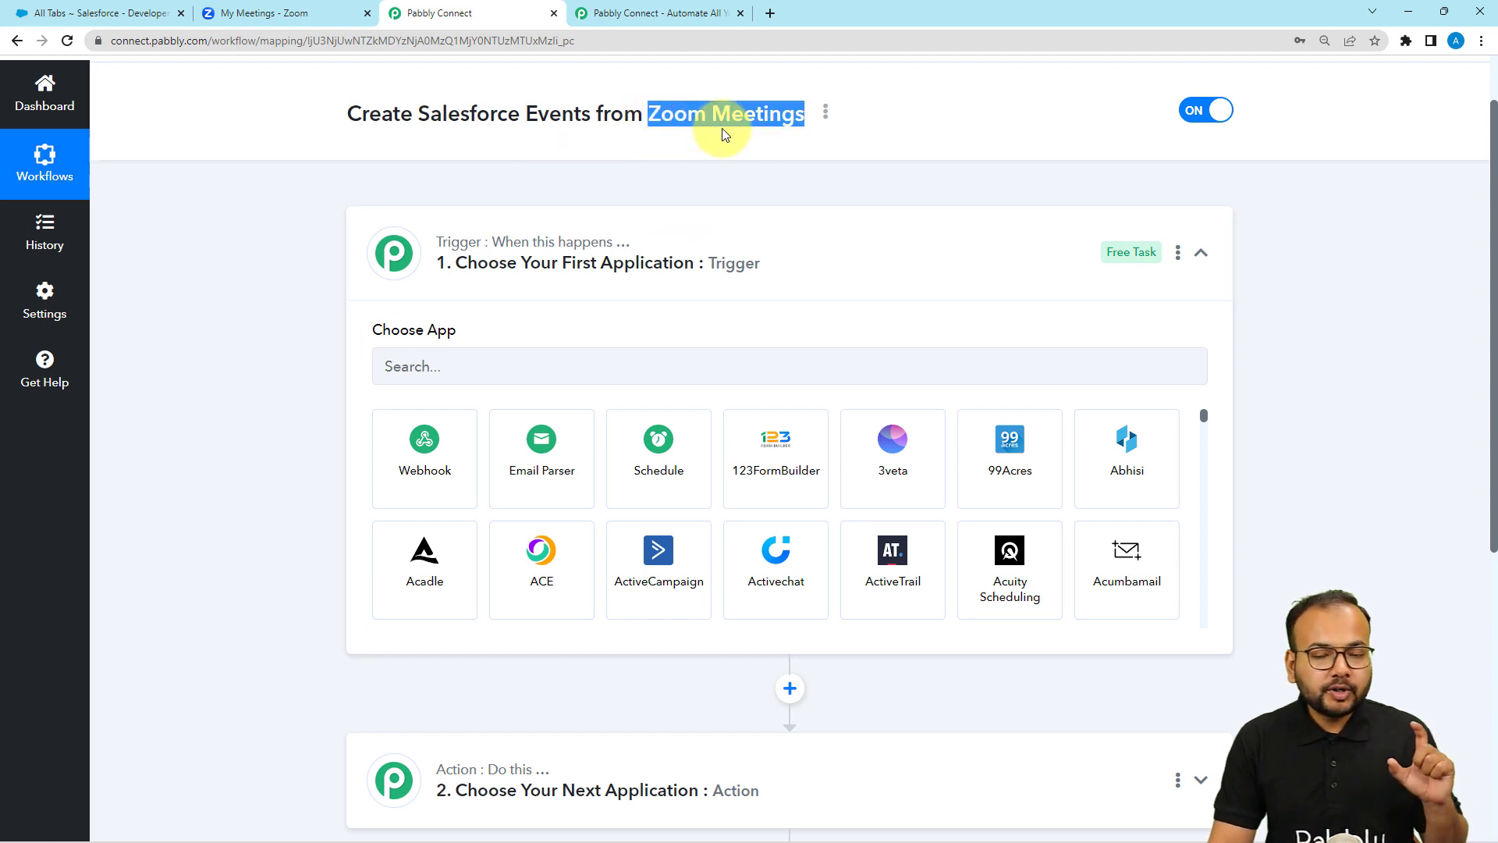
pyautogui.click(601, 366)
pyautogui.write('z')
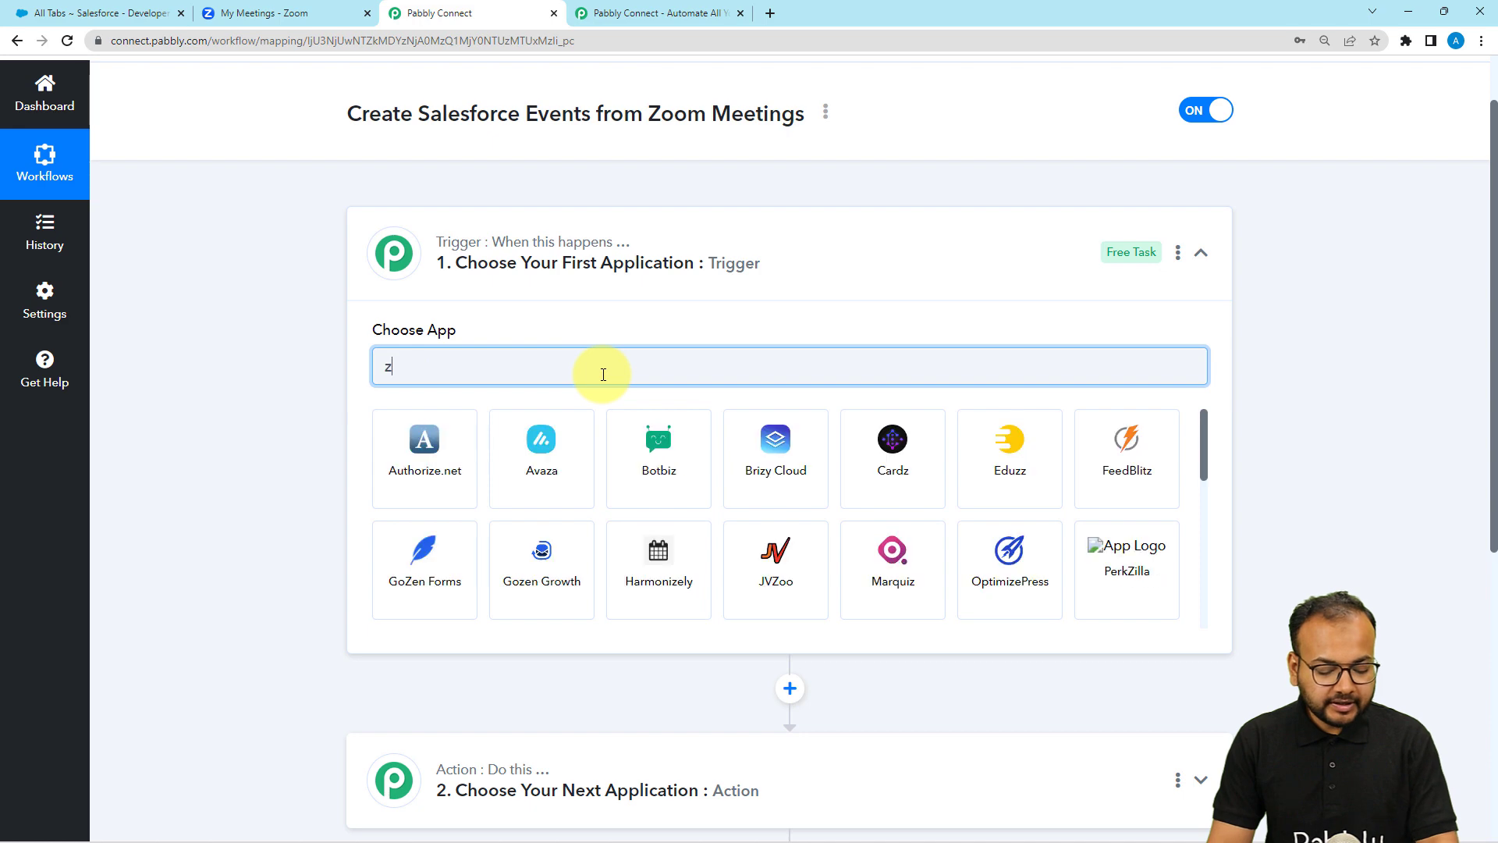
pyautogui.write('oo')
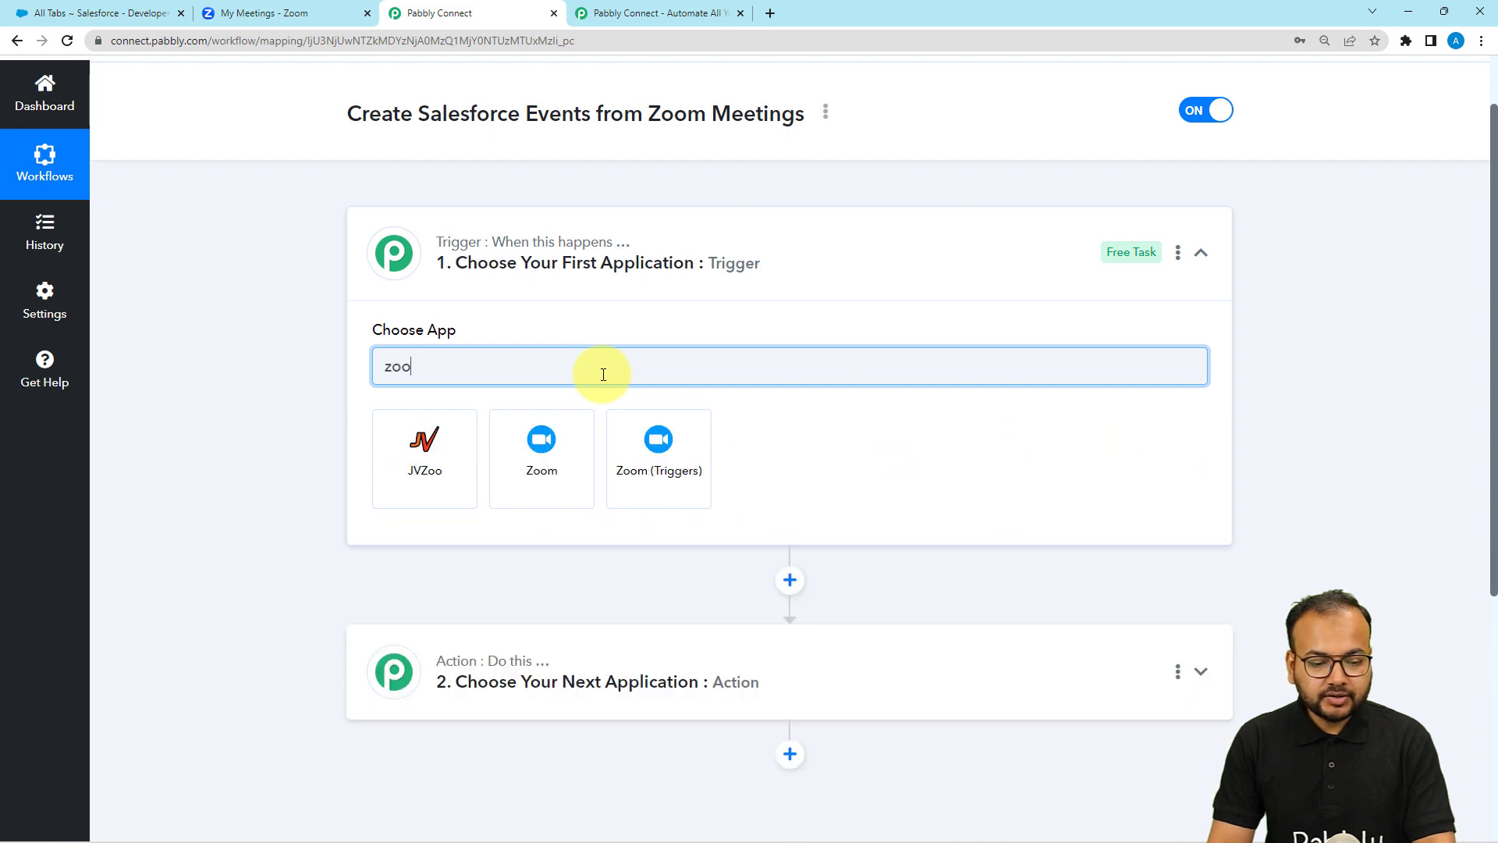
pyautogui.click(616, 453)
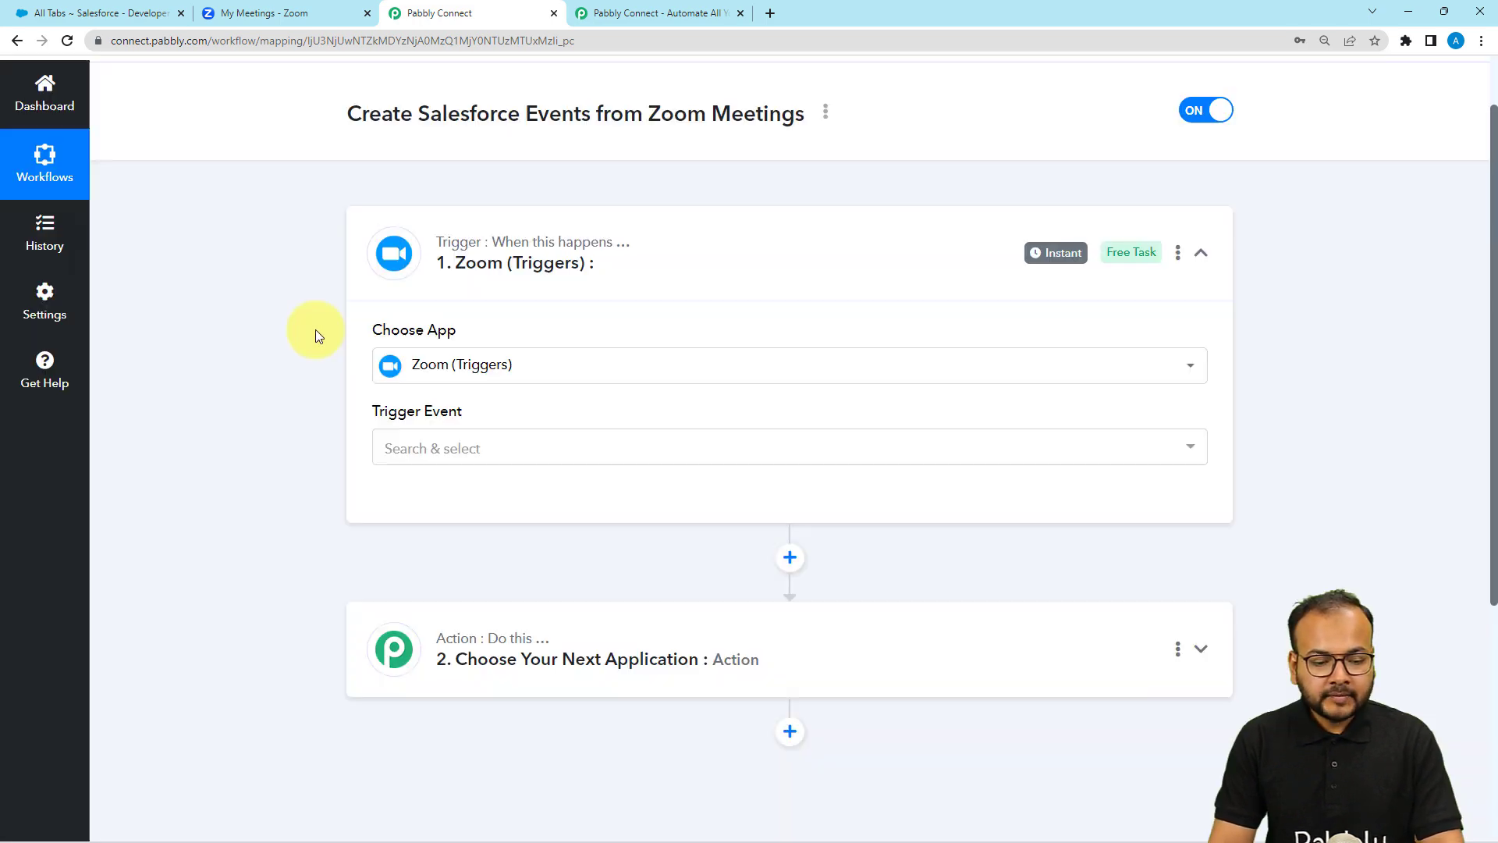
# Step: Set the trigger event to Configure Webhook and start adding a new Zoom (Triggers) connection
pyautogui.scroll(-3, 315, 335)
pyautogui.click(433, 216)
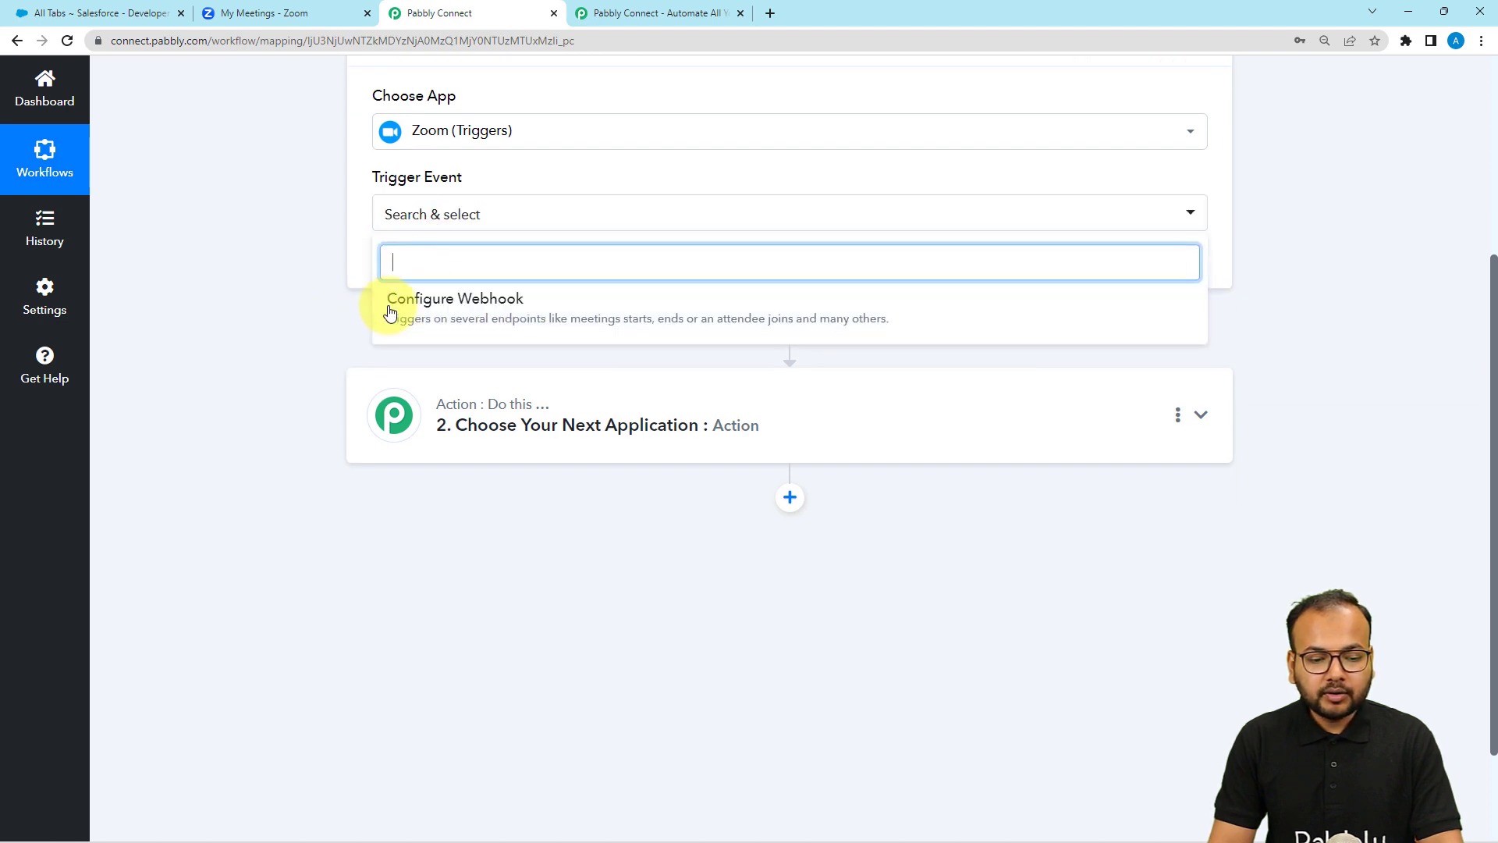
pyautogui.click(446, 306)
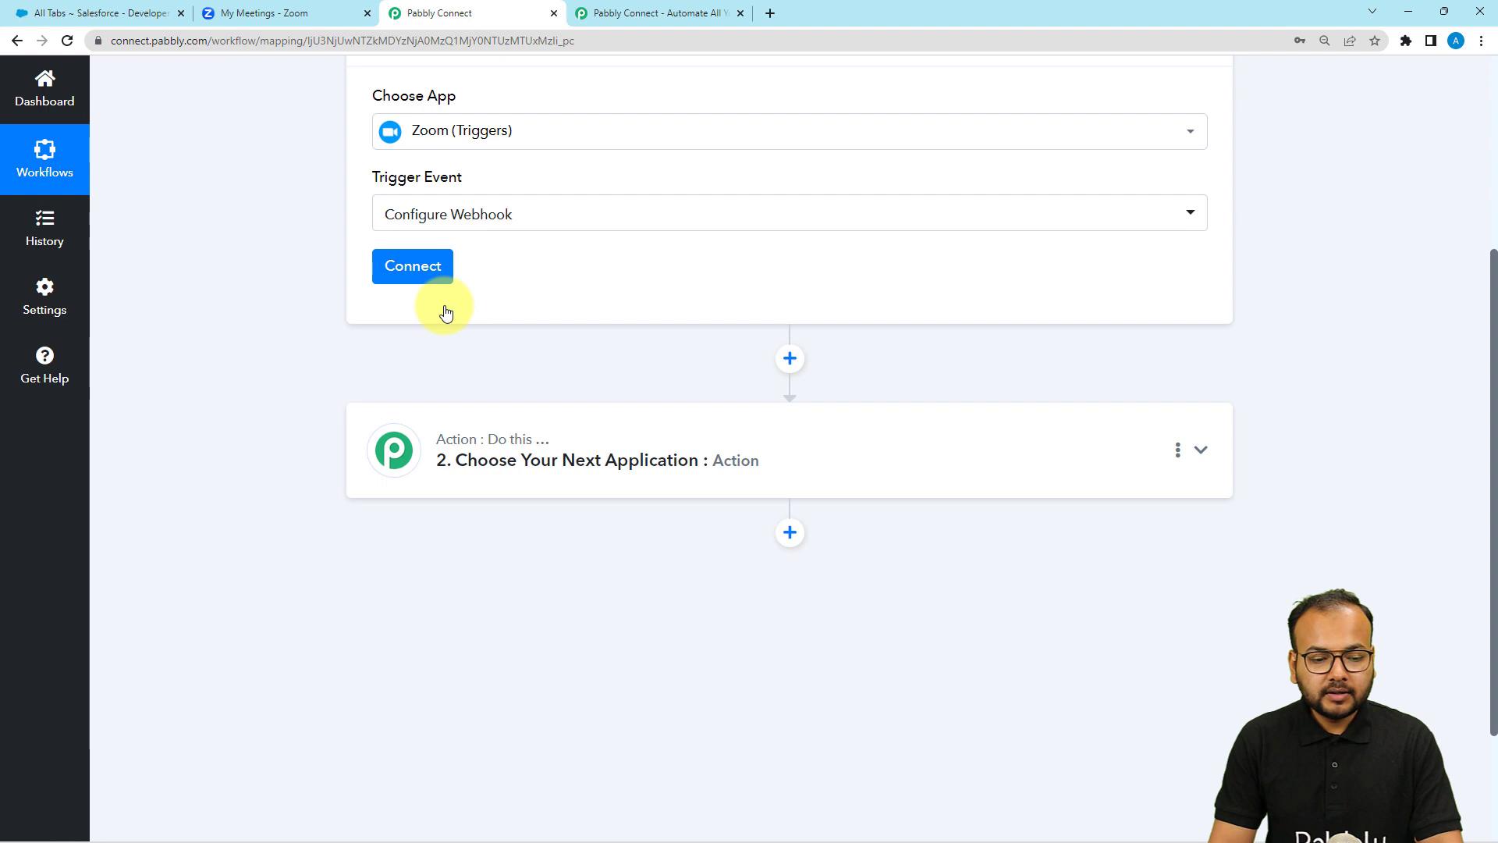
pyautogui.click(411, 277)
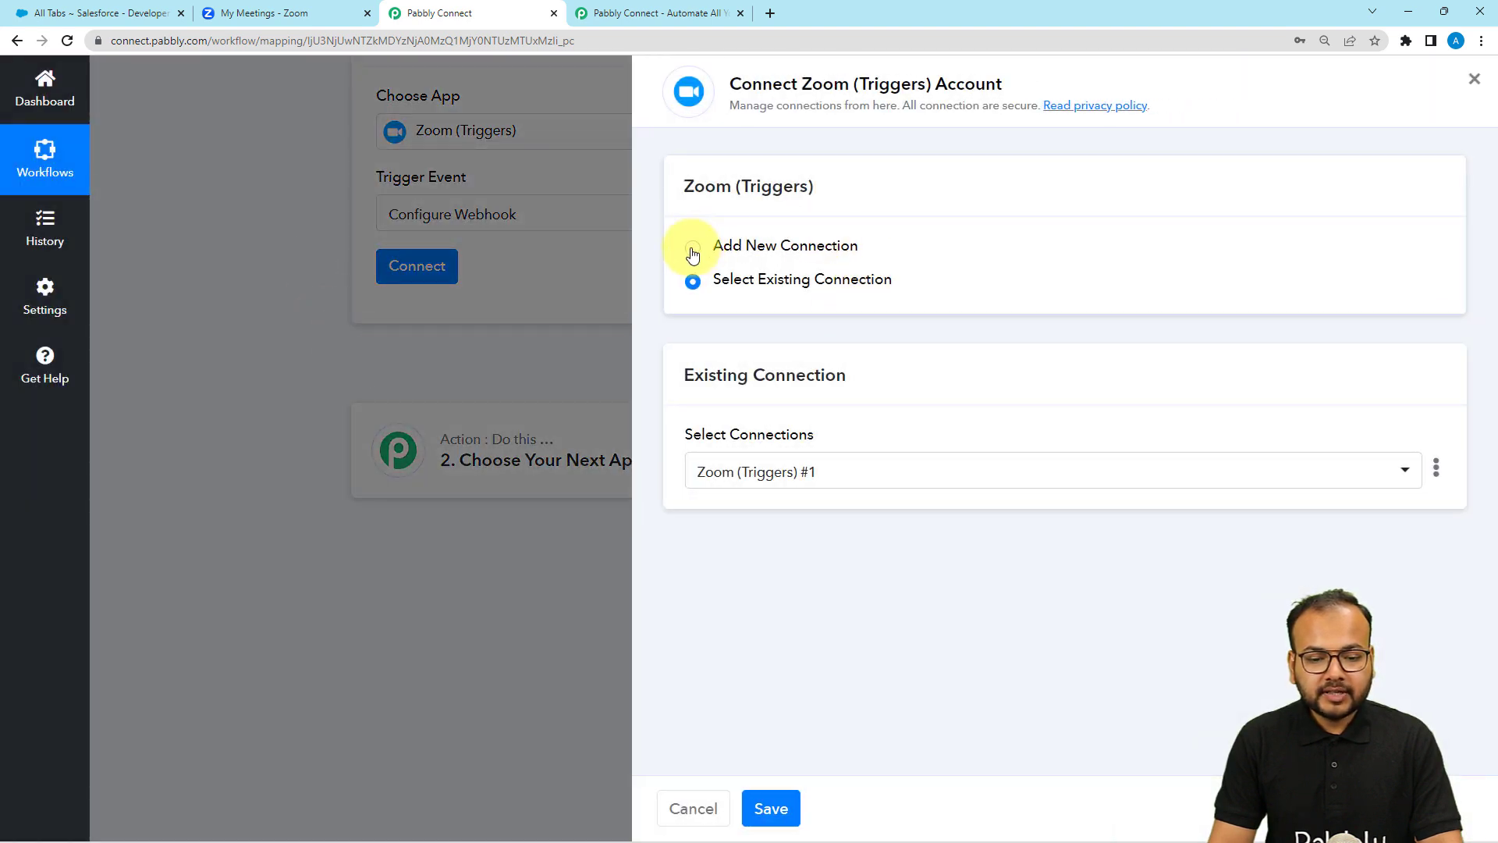
pyautogui.click(692, 251)
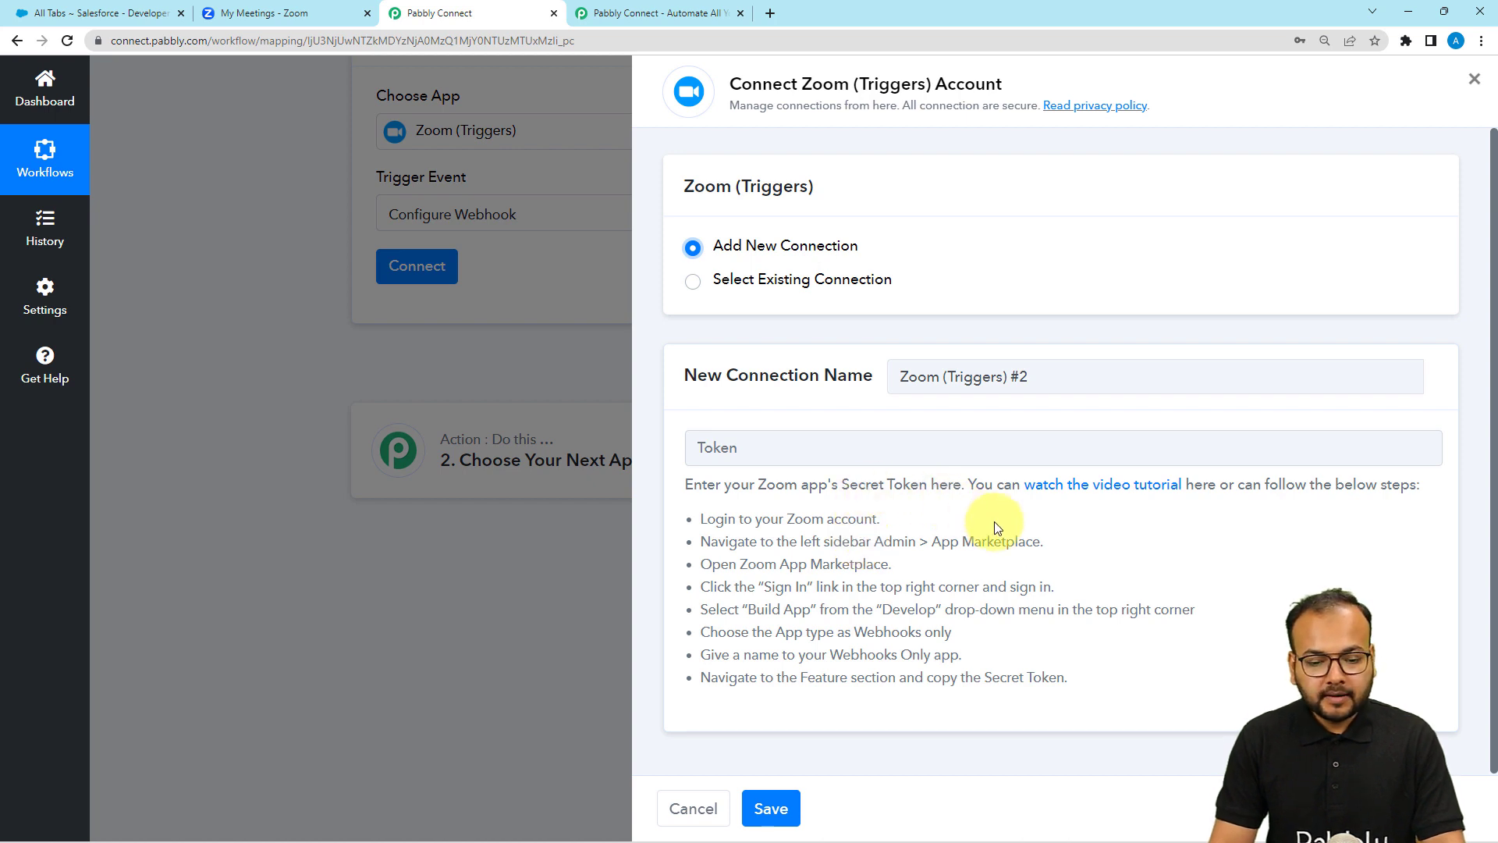
# Step: Review the instructions for obtaining the Zoom secret token, then open the linked video tutorial and pause it
pyautogui.moveTo(695, 520); pyautogui.dragTo(1046, 706)
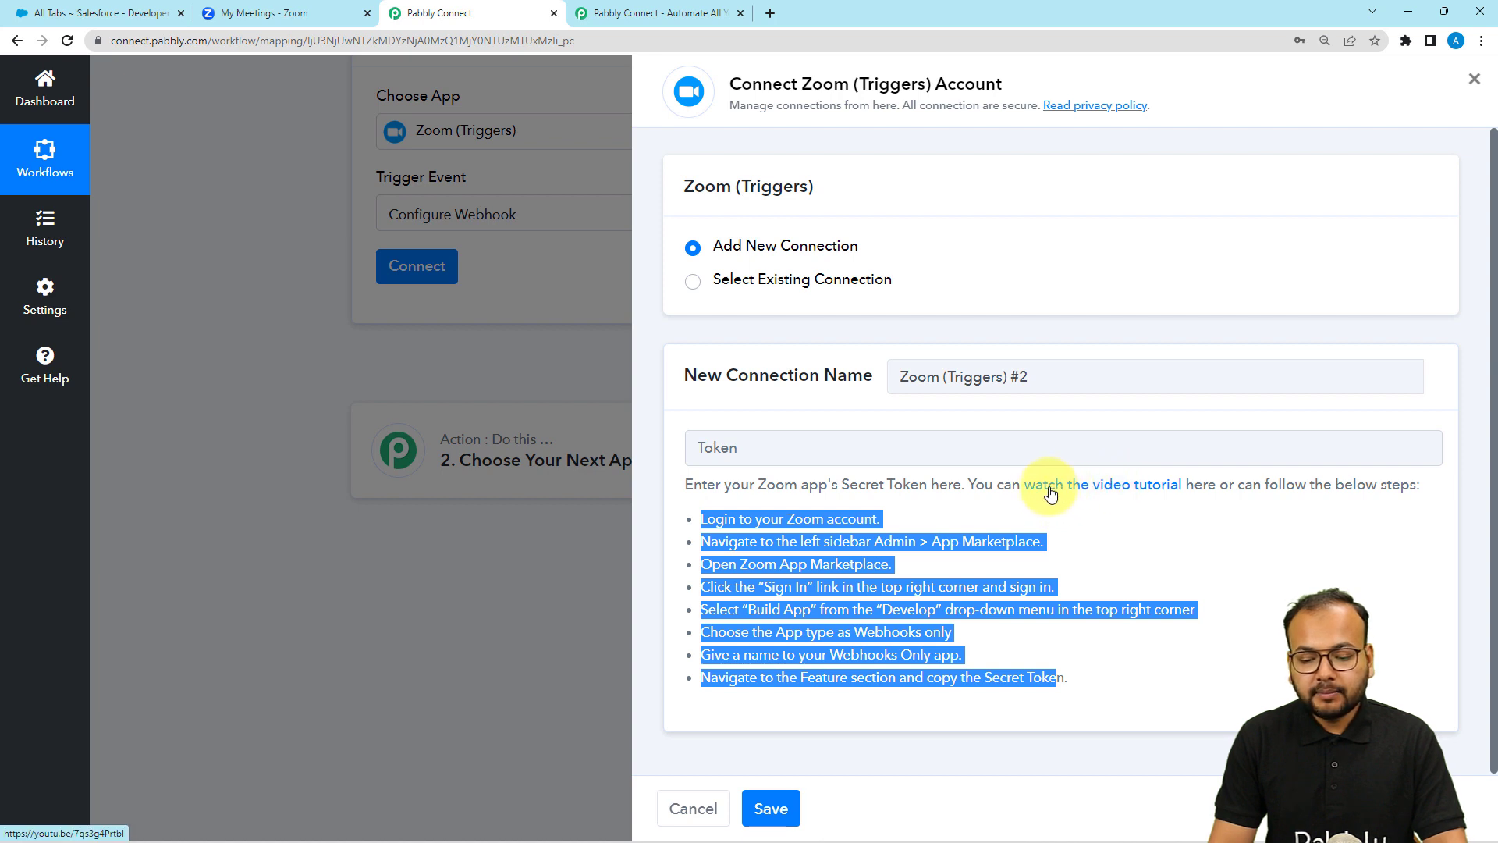
pyautogui.click(1076, 489)
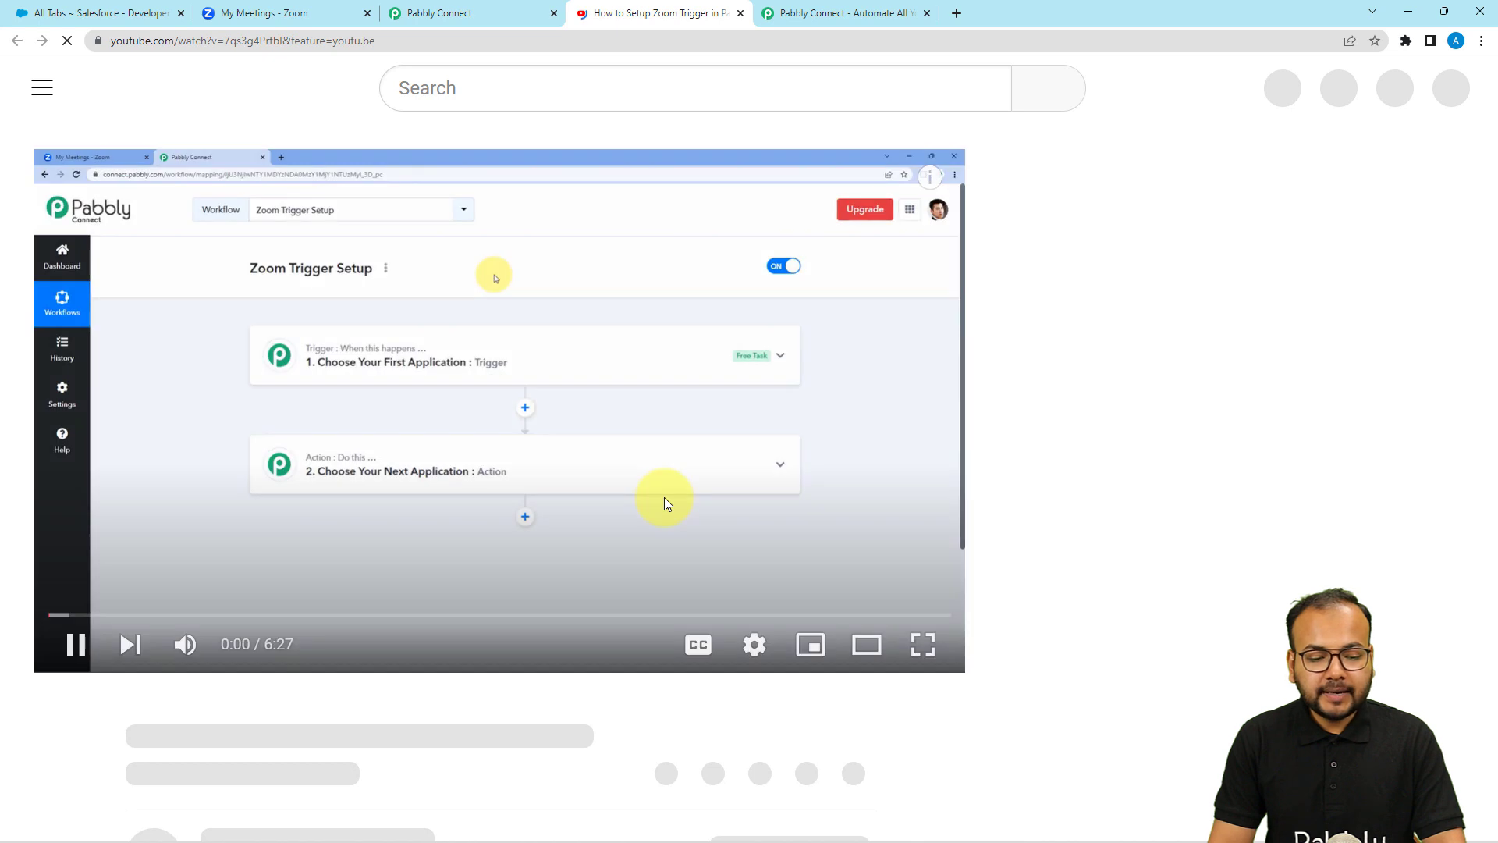
pyautogui.click(657, 502)
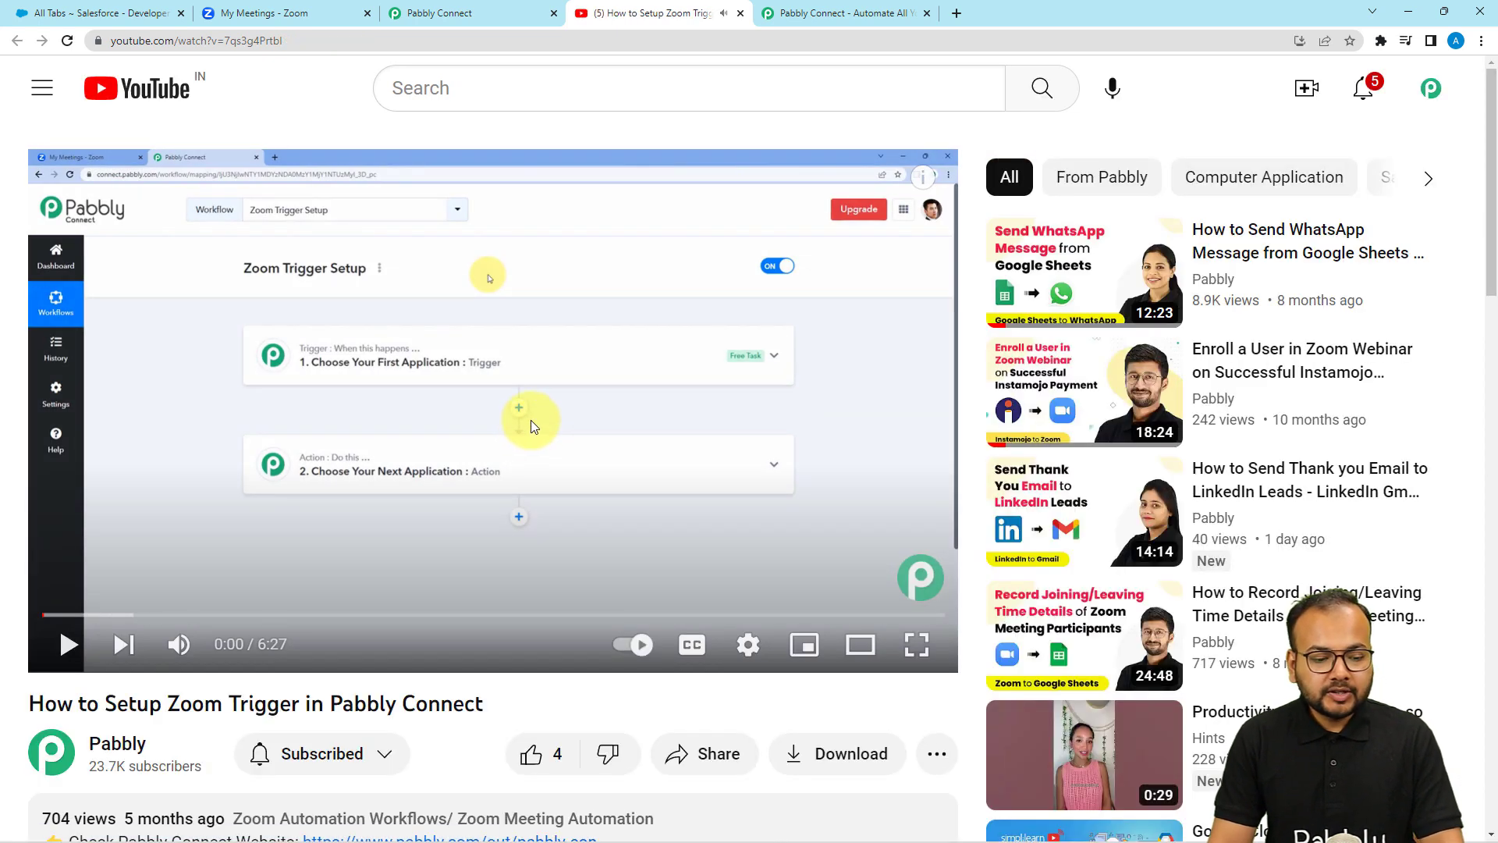
# Step: Copy the secret token from the Zoom app's Feature page, paste it as the new connection's token and save the connection
pyautogui.click(484, 13)
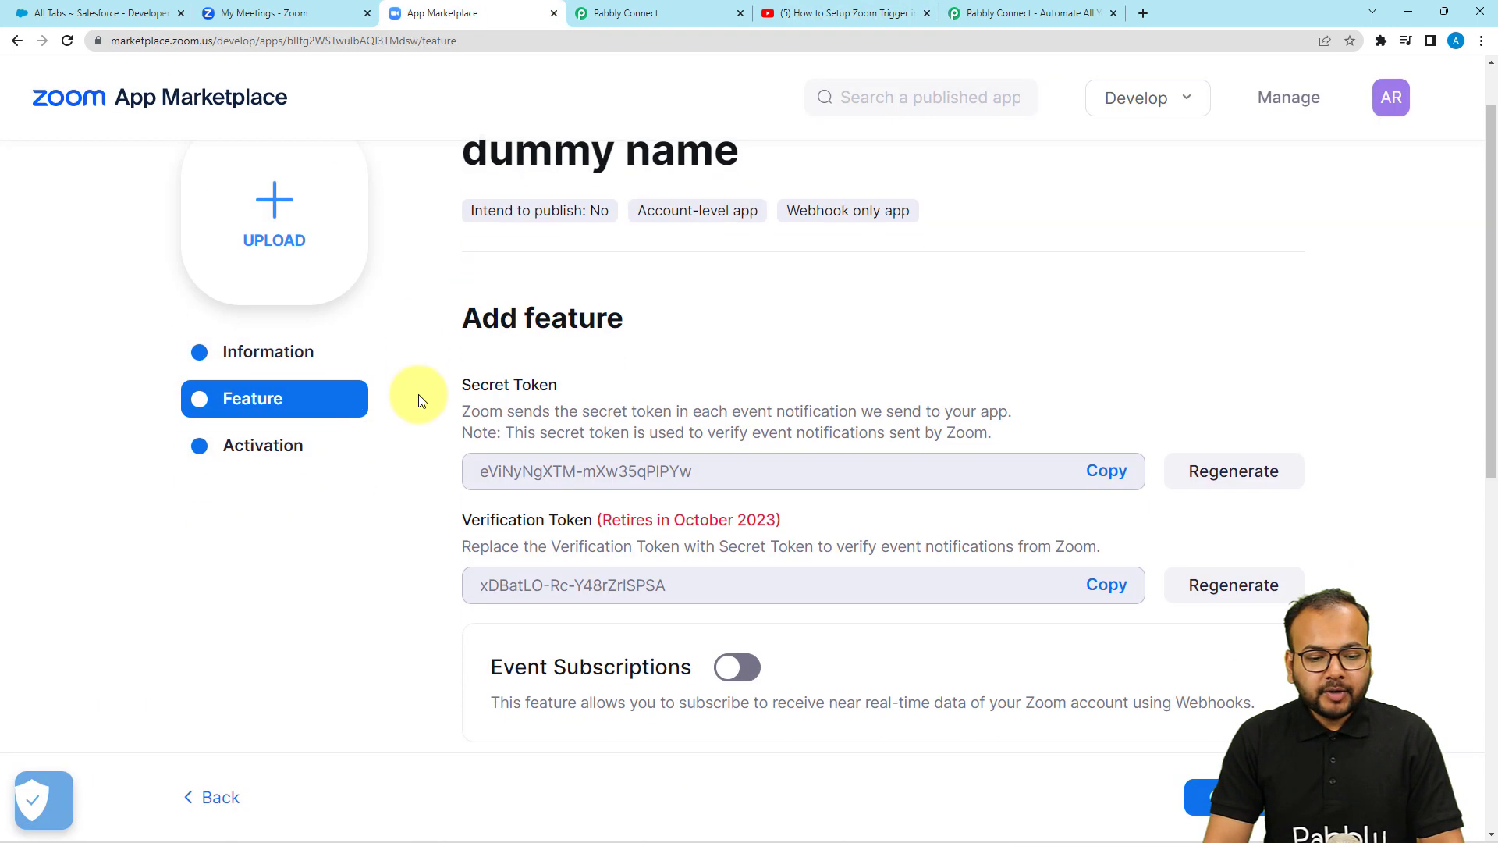
pyautogui.scroll(-2, 418, 395)
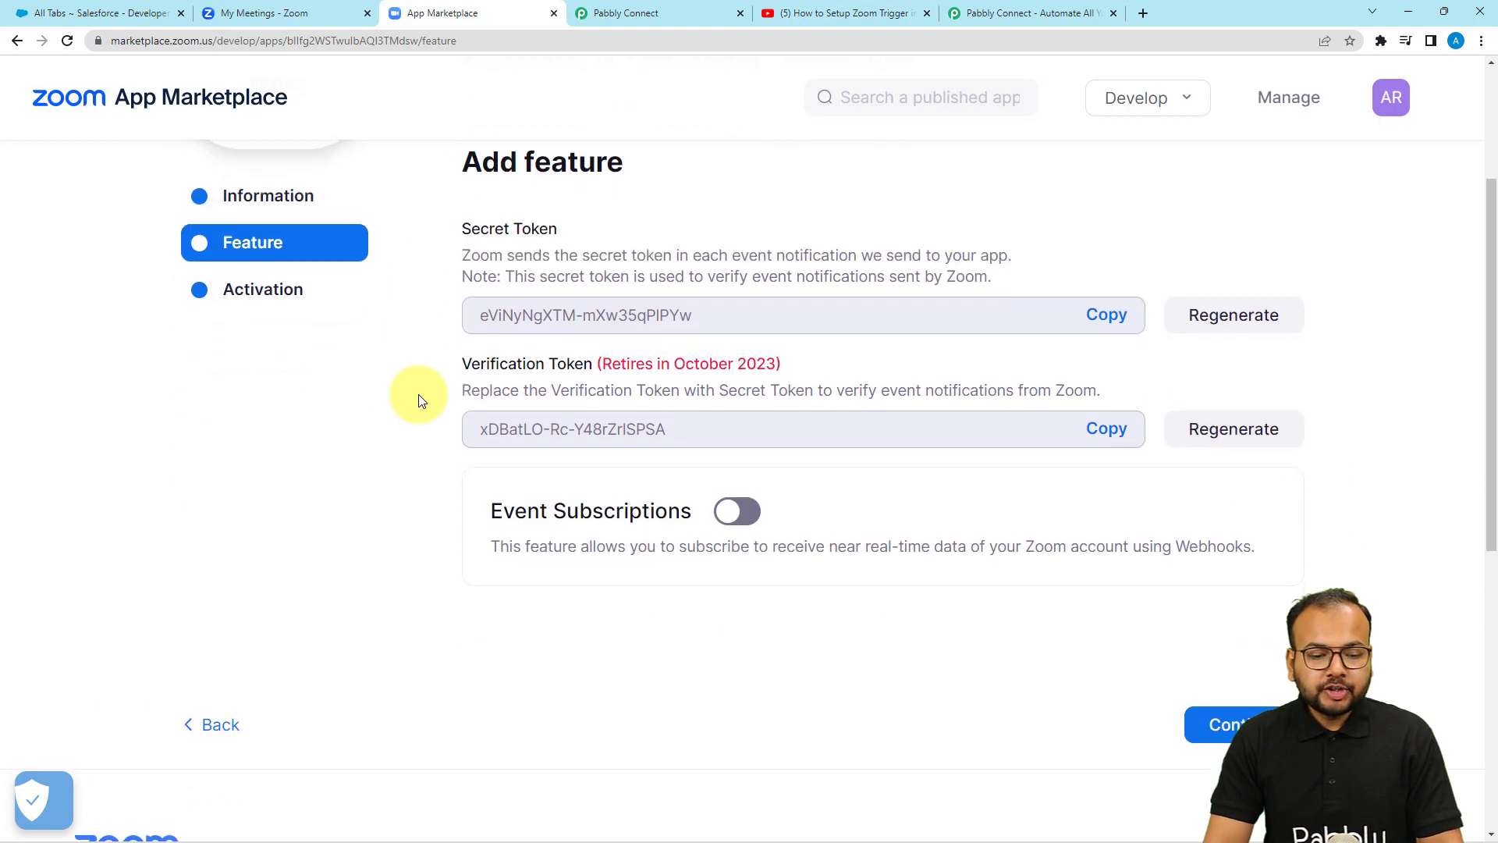
pyautogui.click(1112, 316)
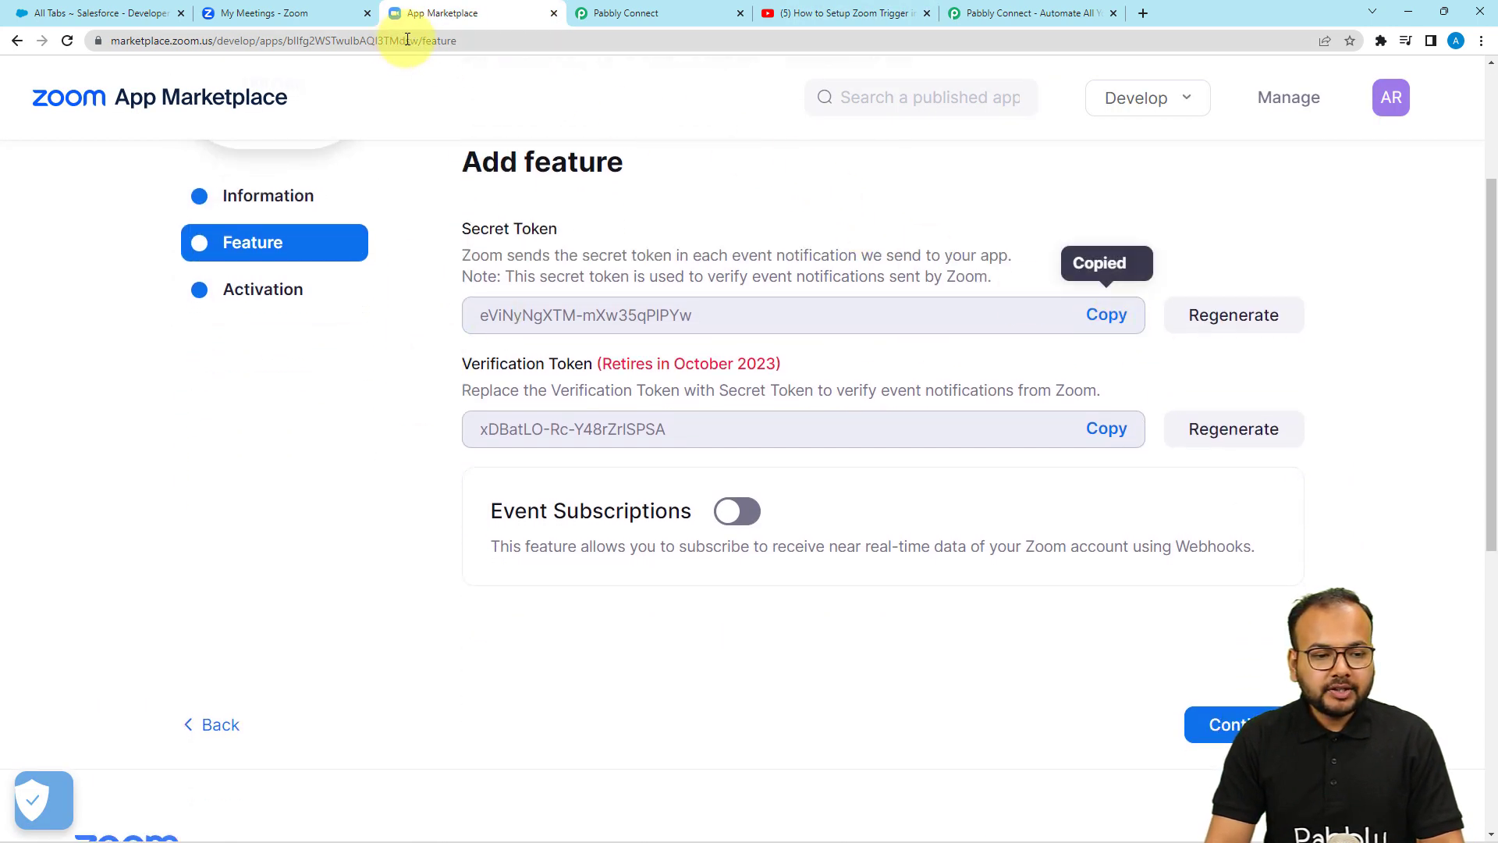
pyautogui.click(652, 9)
pyautogui.hotkey('ctrl', 'v')
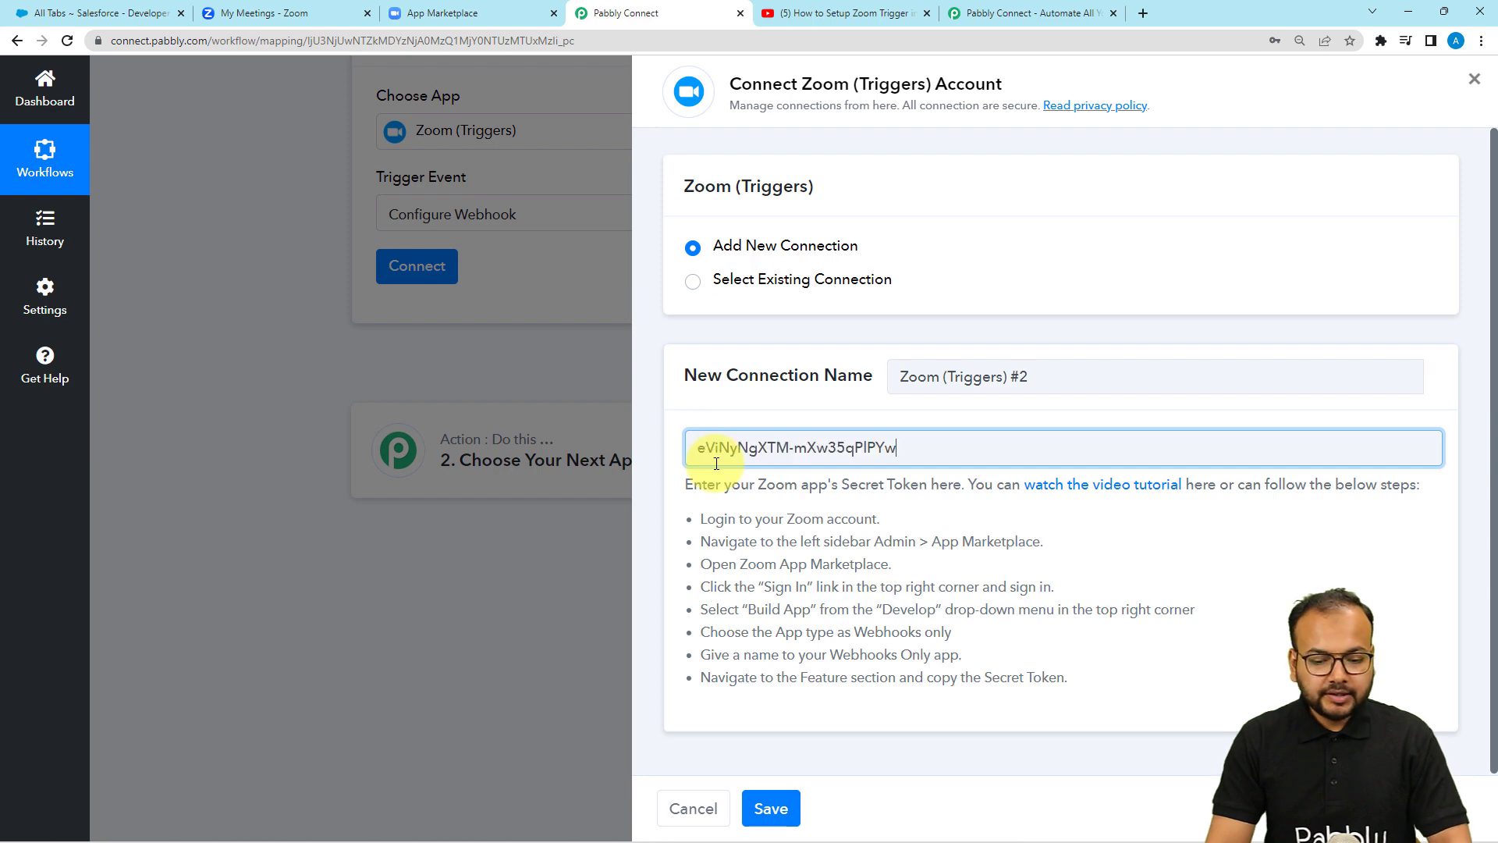
pyautogui.click(771, 808)
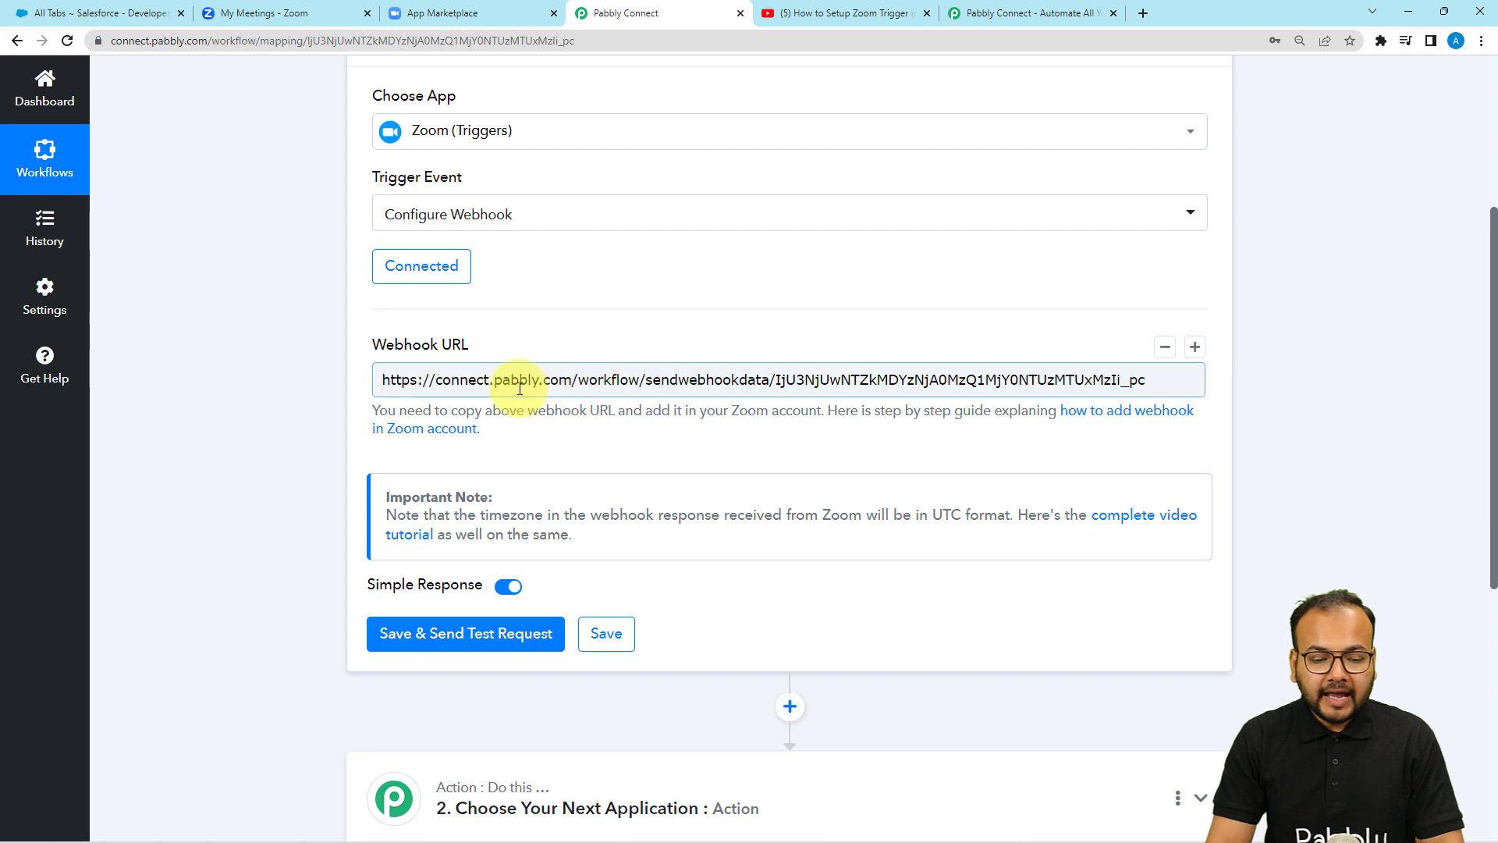
# Step: Open the guide on adding the webhook in a Zoom account and read through its app creation and event subscription steps
pyautogui.click(1140, 419)
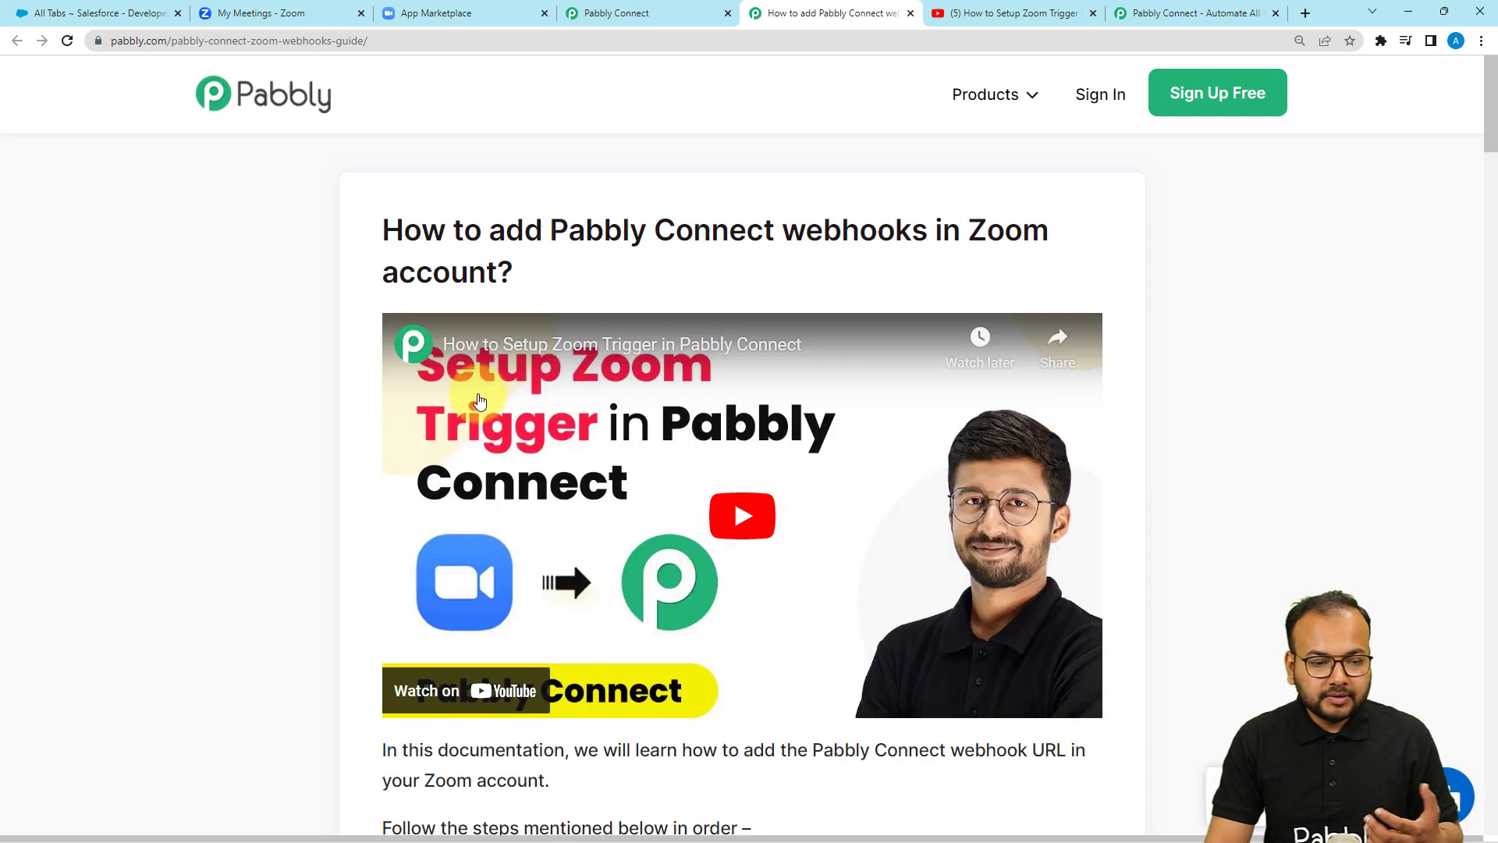
pyautogui.scroll(-5, 263, 448)
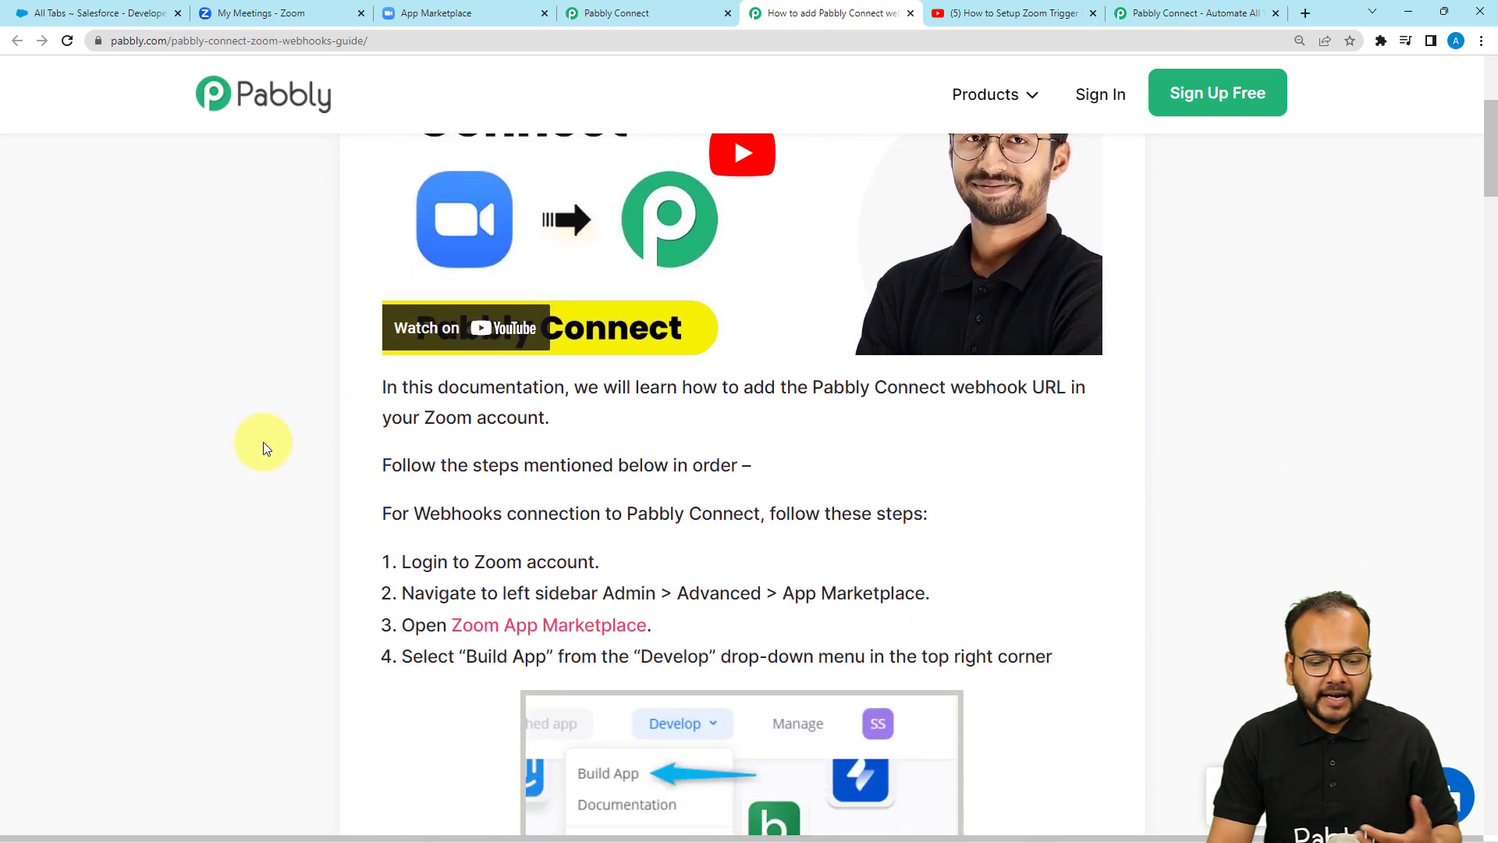
pyautogui.scroll(-6, 263, 448)
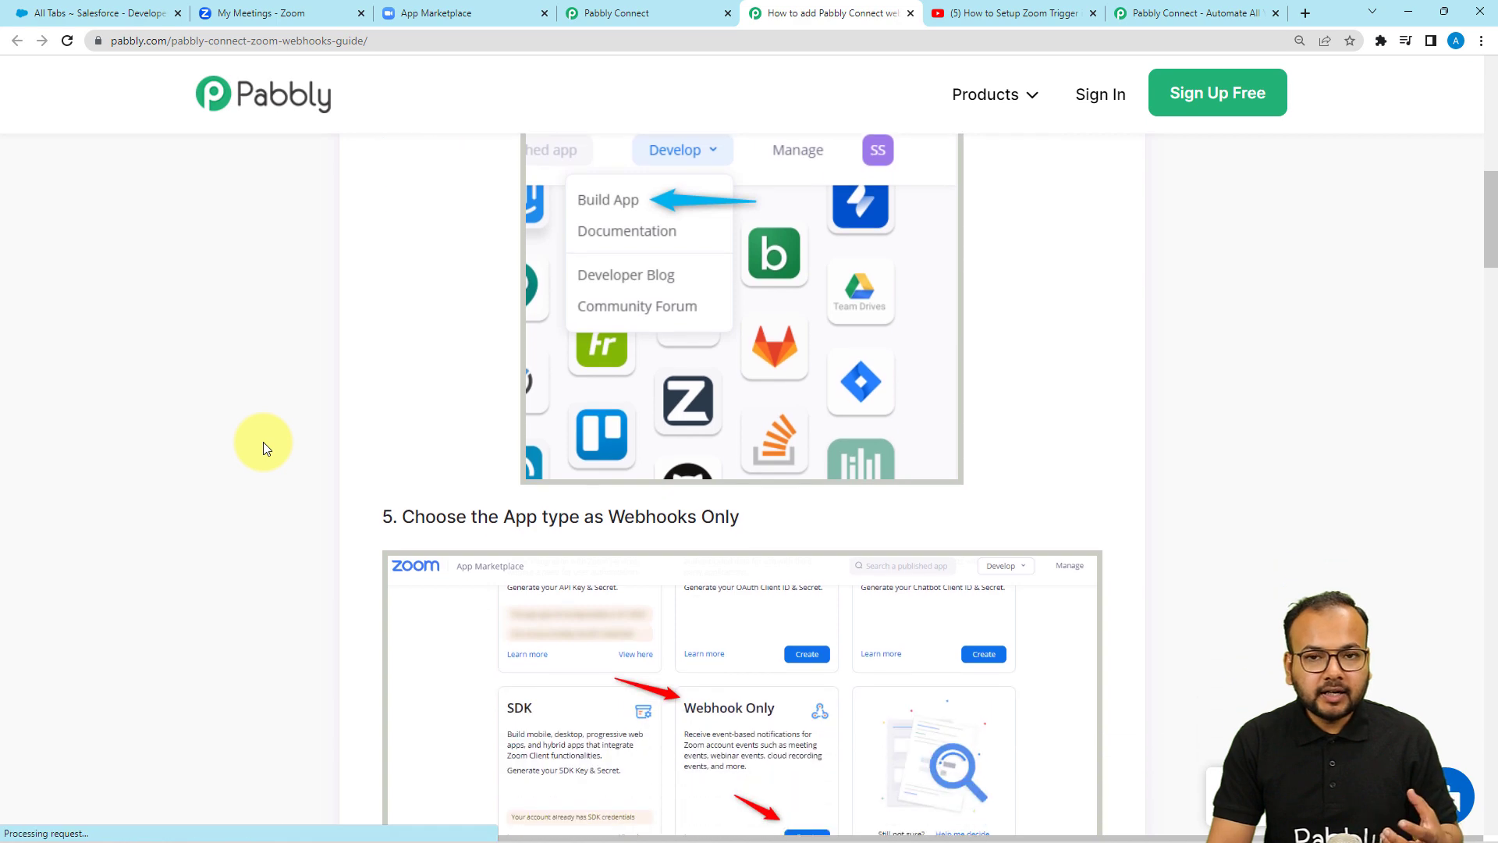
pyautogui.scroll(-10, 264, 443)
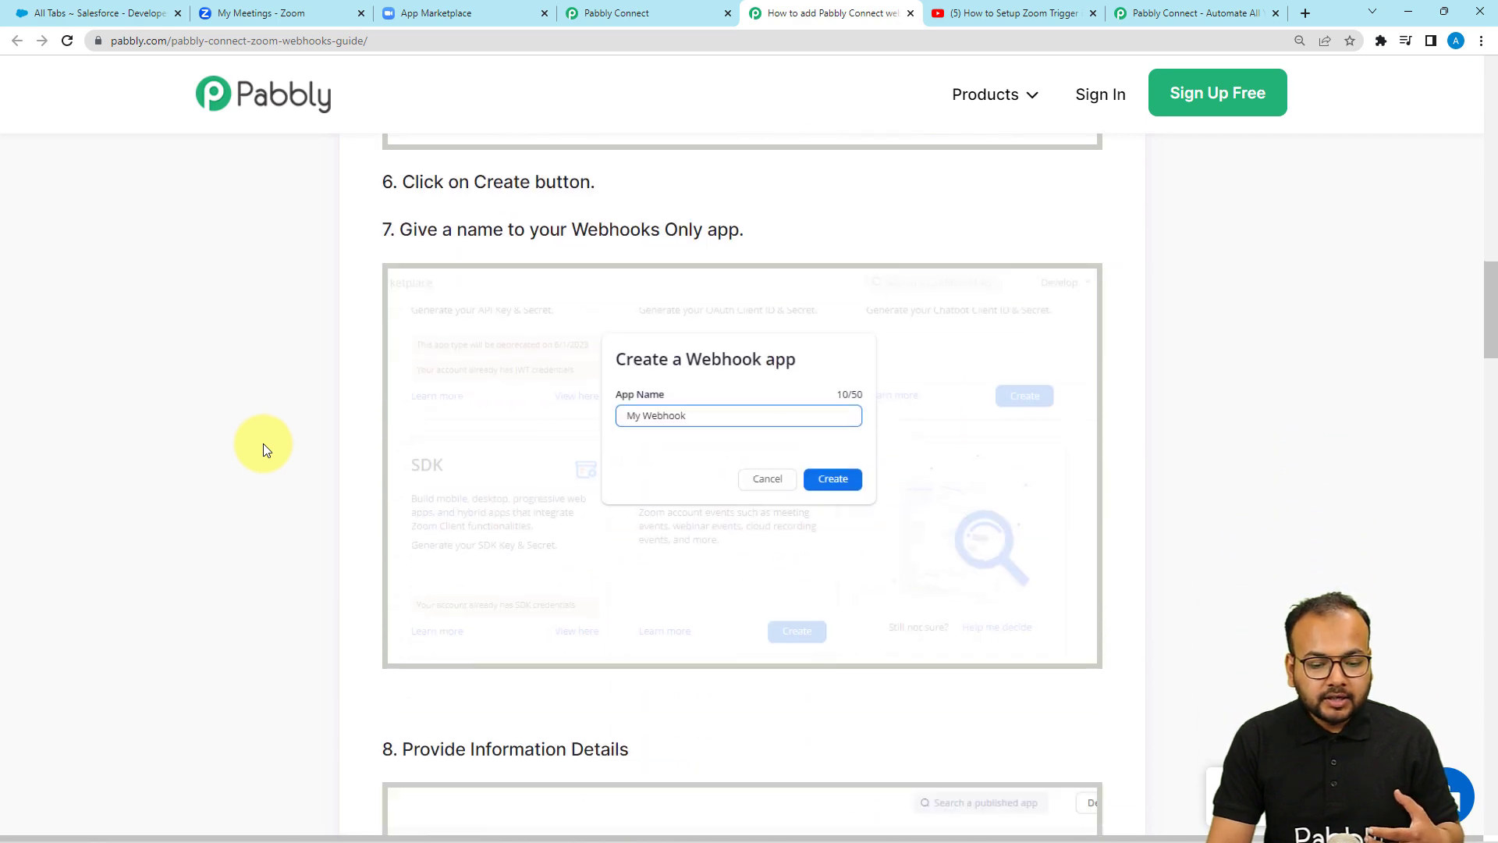
pyautogui.scroll(-5, 264, 443)
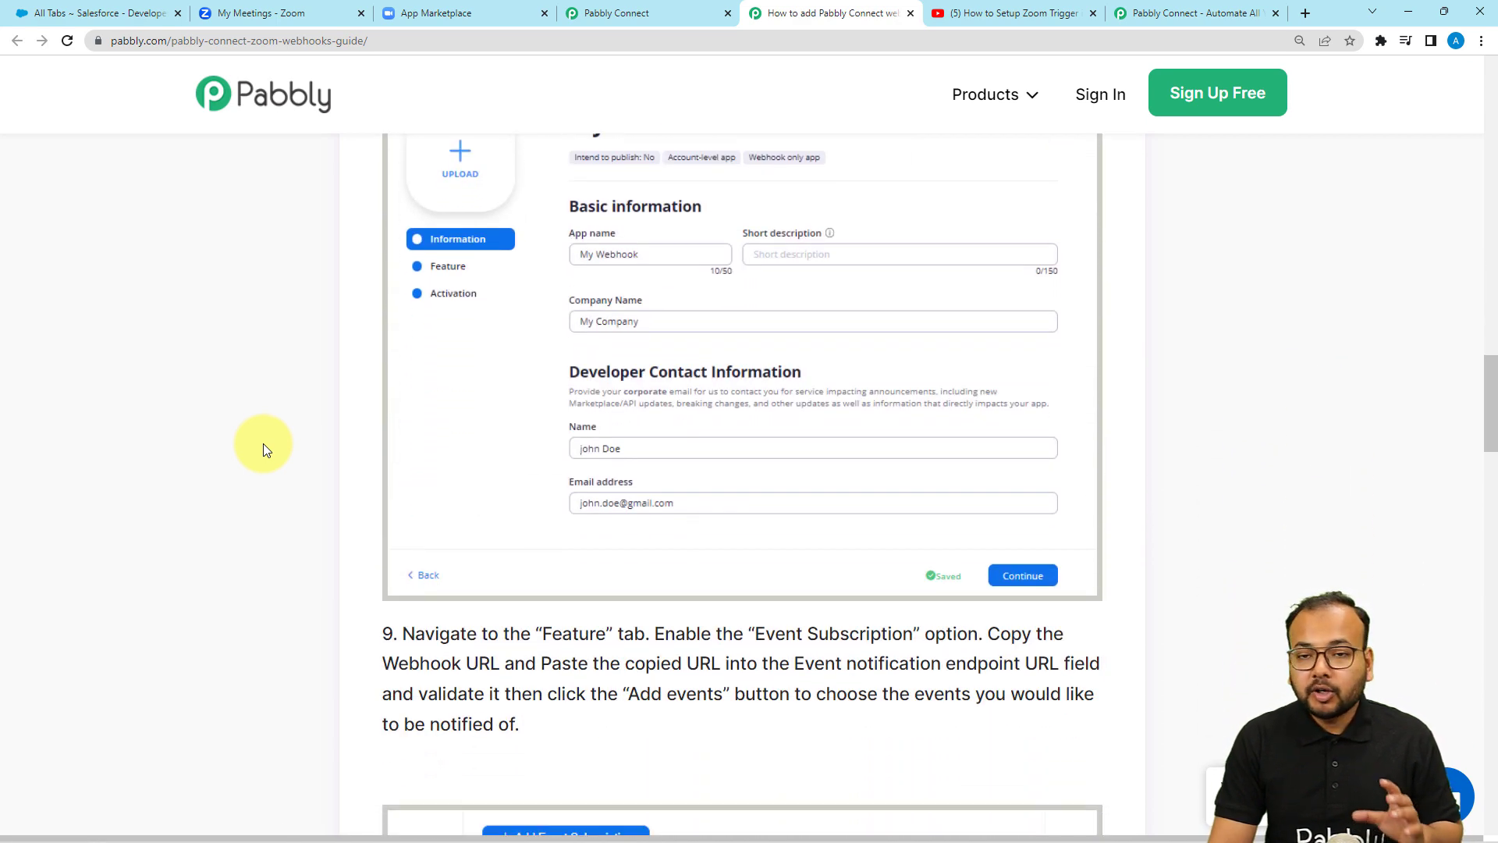
pyautogui.scroll(-4, 264, 444)
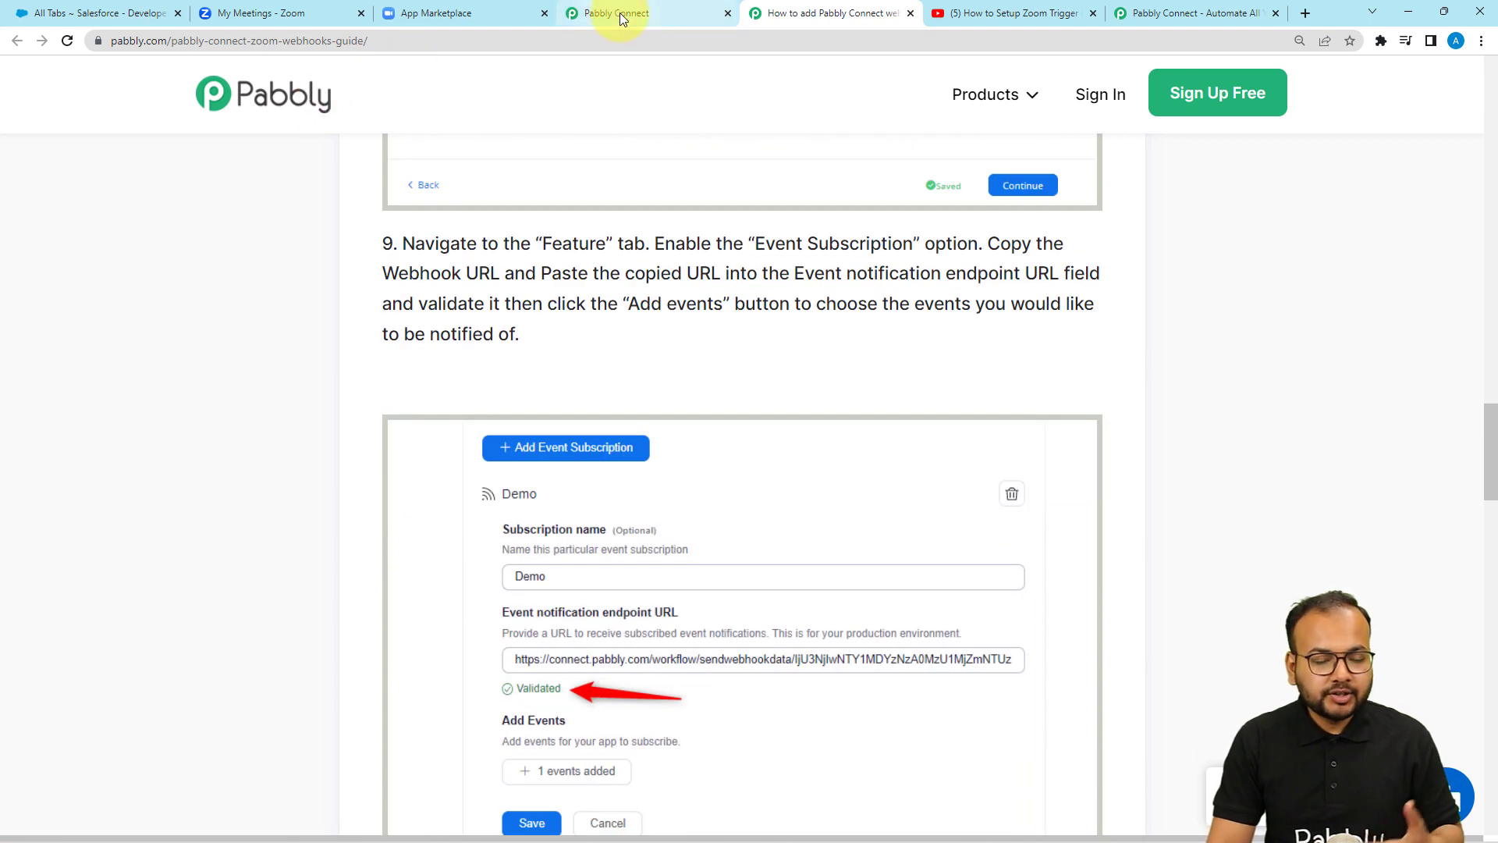
pyautogui.scroll(-3, 550, 195)
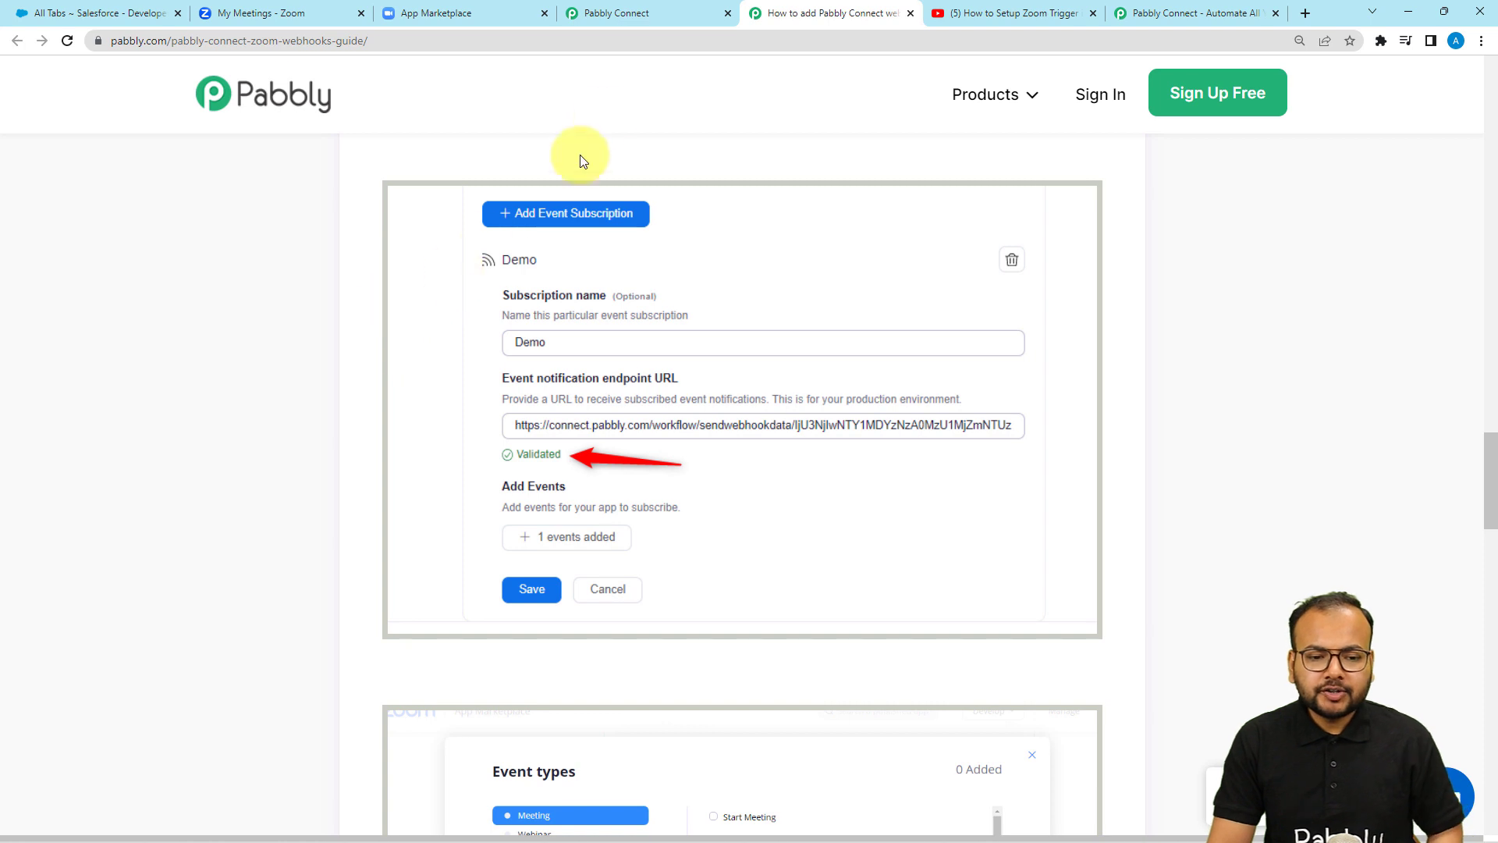
# Step: Enable Event Subscriptions on the Zoom app's Feature page and add a new event subscription
pyautogui.click(624, 21)
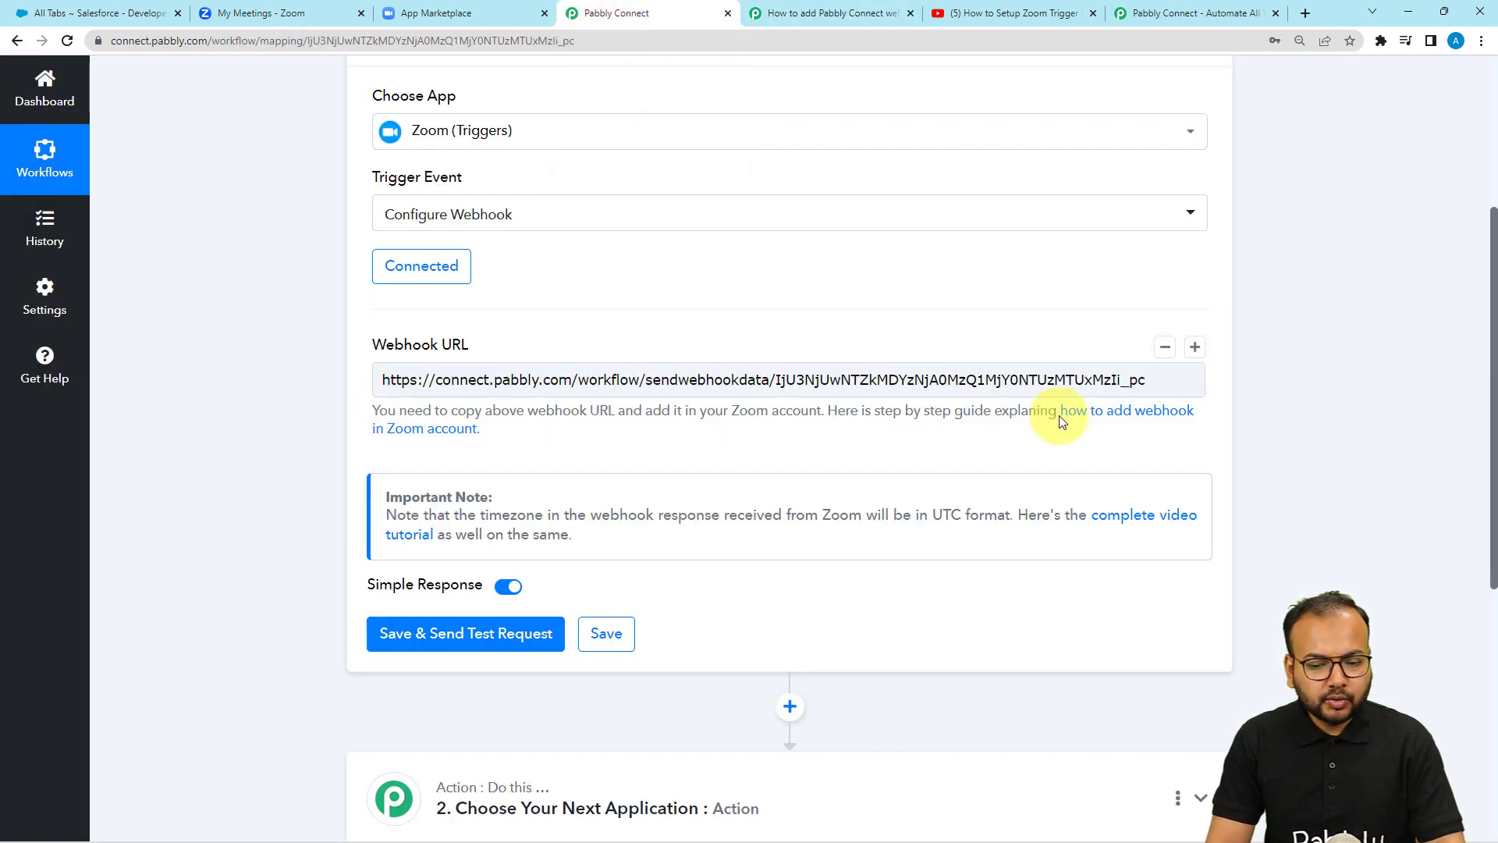
pyautogui.click(443, 14)
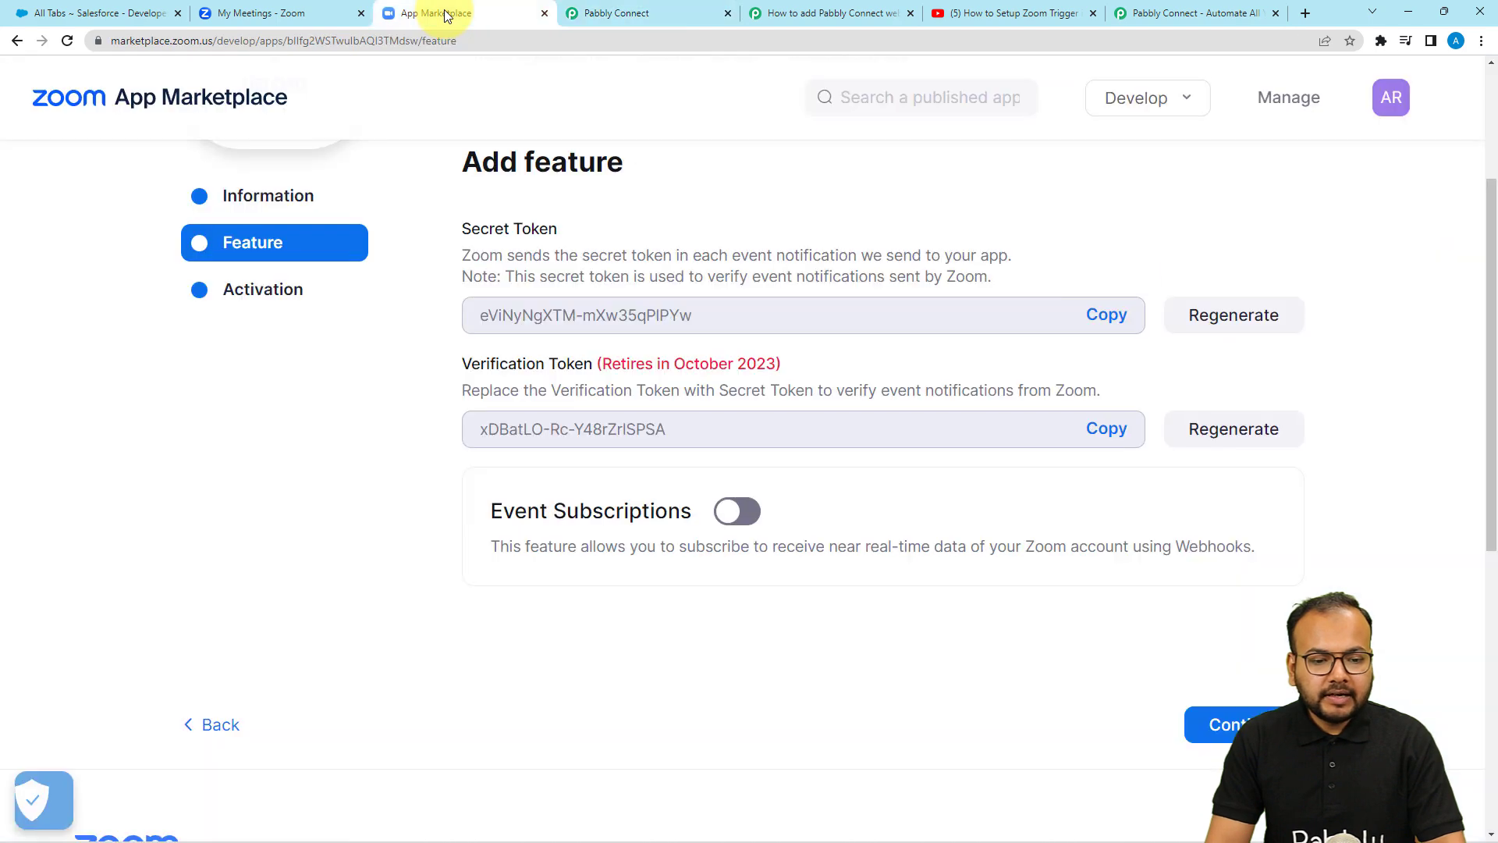
pyautogui.scroll(3, 484, 395)
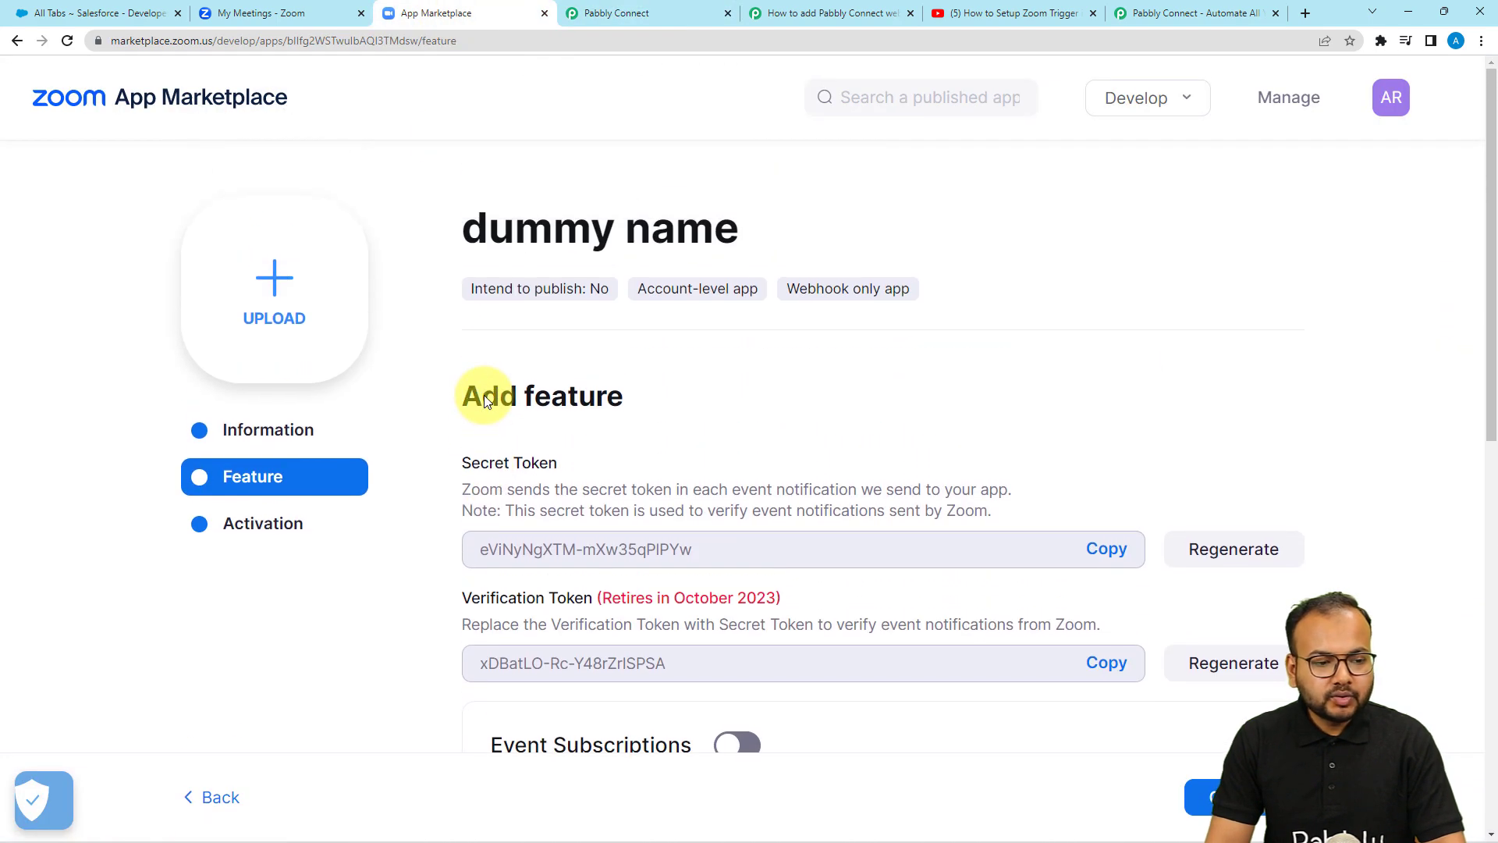
pyautogui.scroll(-1, 458, 414)
pyautogui.scroll(-5, 456, 418)
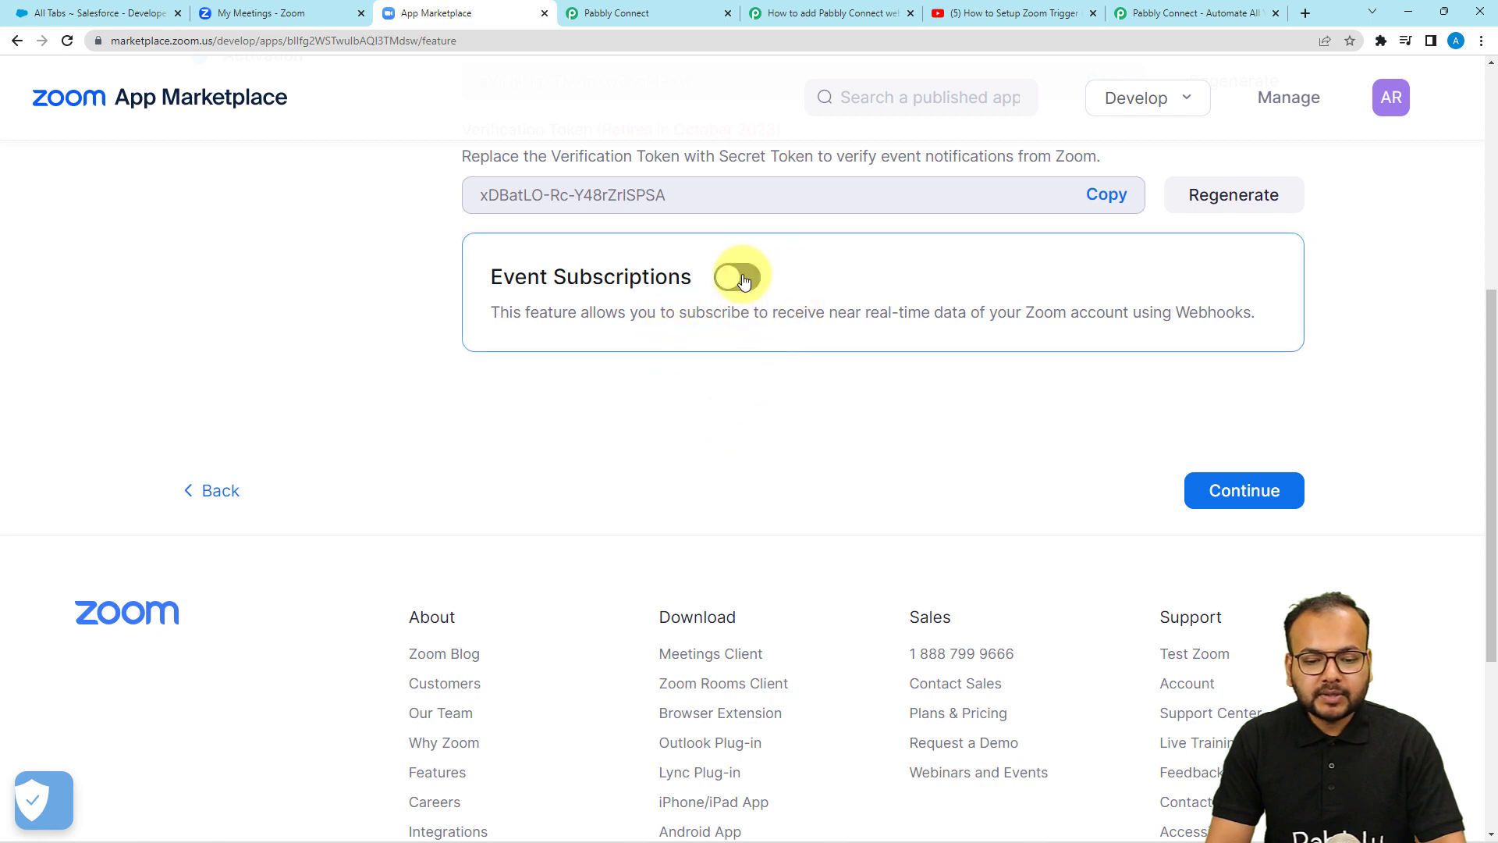
pyautogui.click(737, 279)
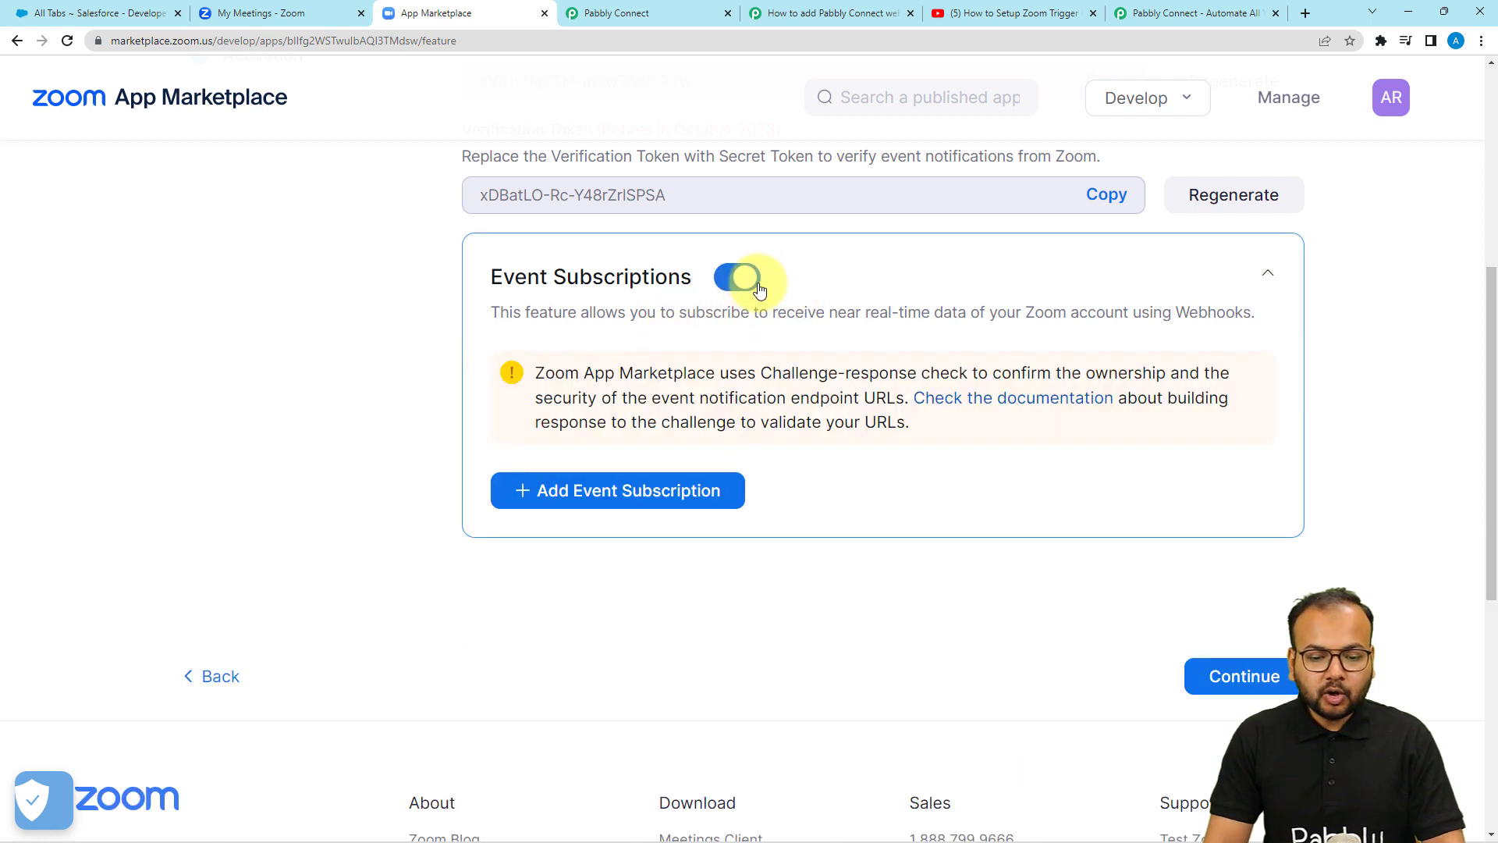
pyautogui.click(564, 489)
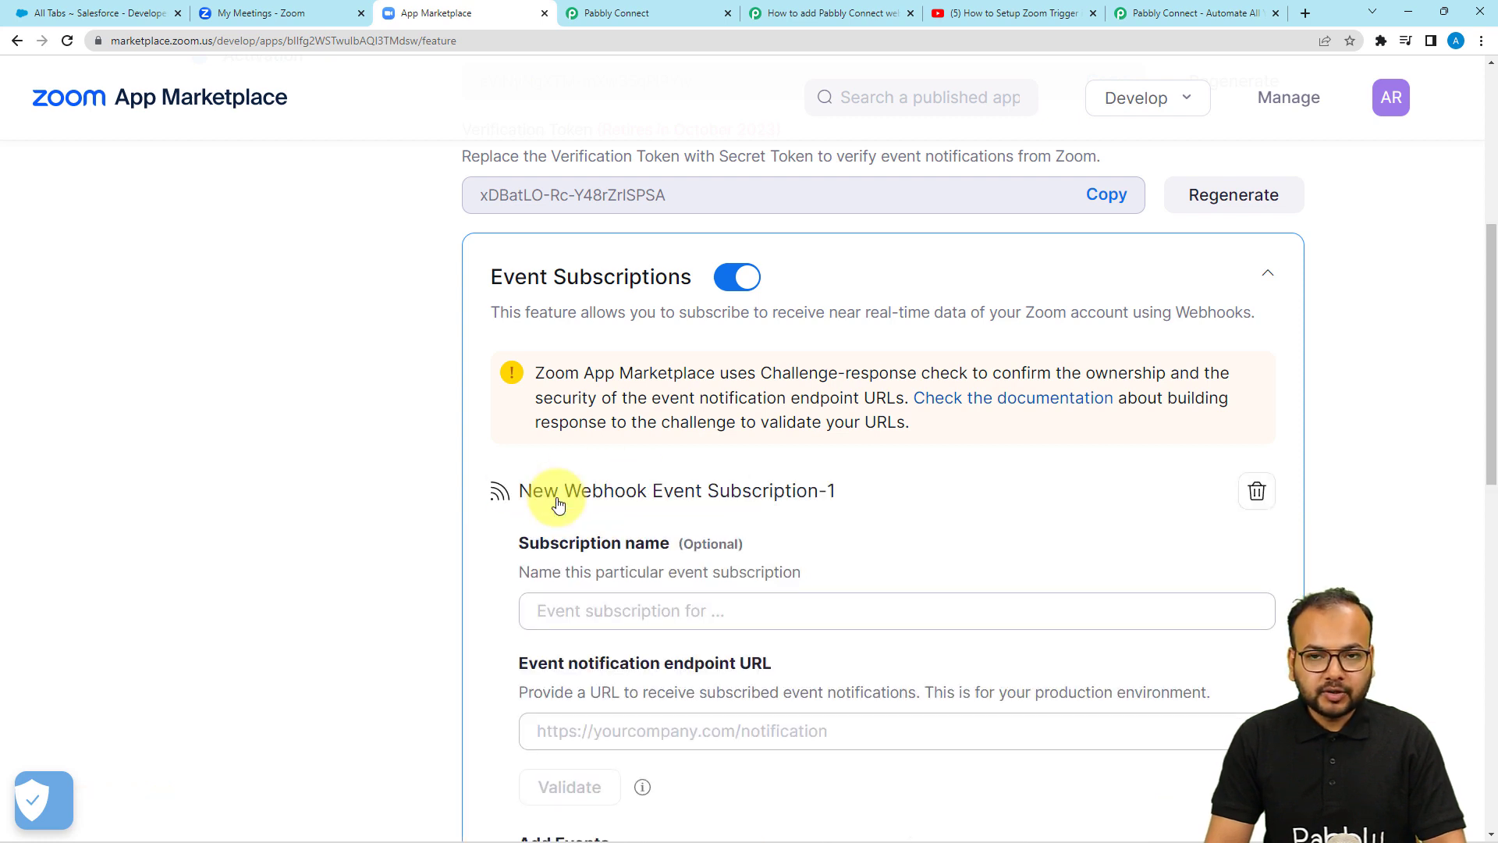
# Step: Name the new event subscription "test sub"
pyautogui.scroll(-2, 558, 503)
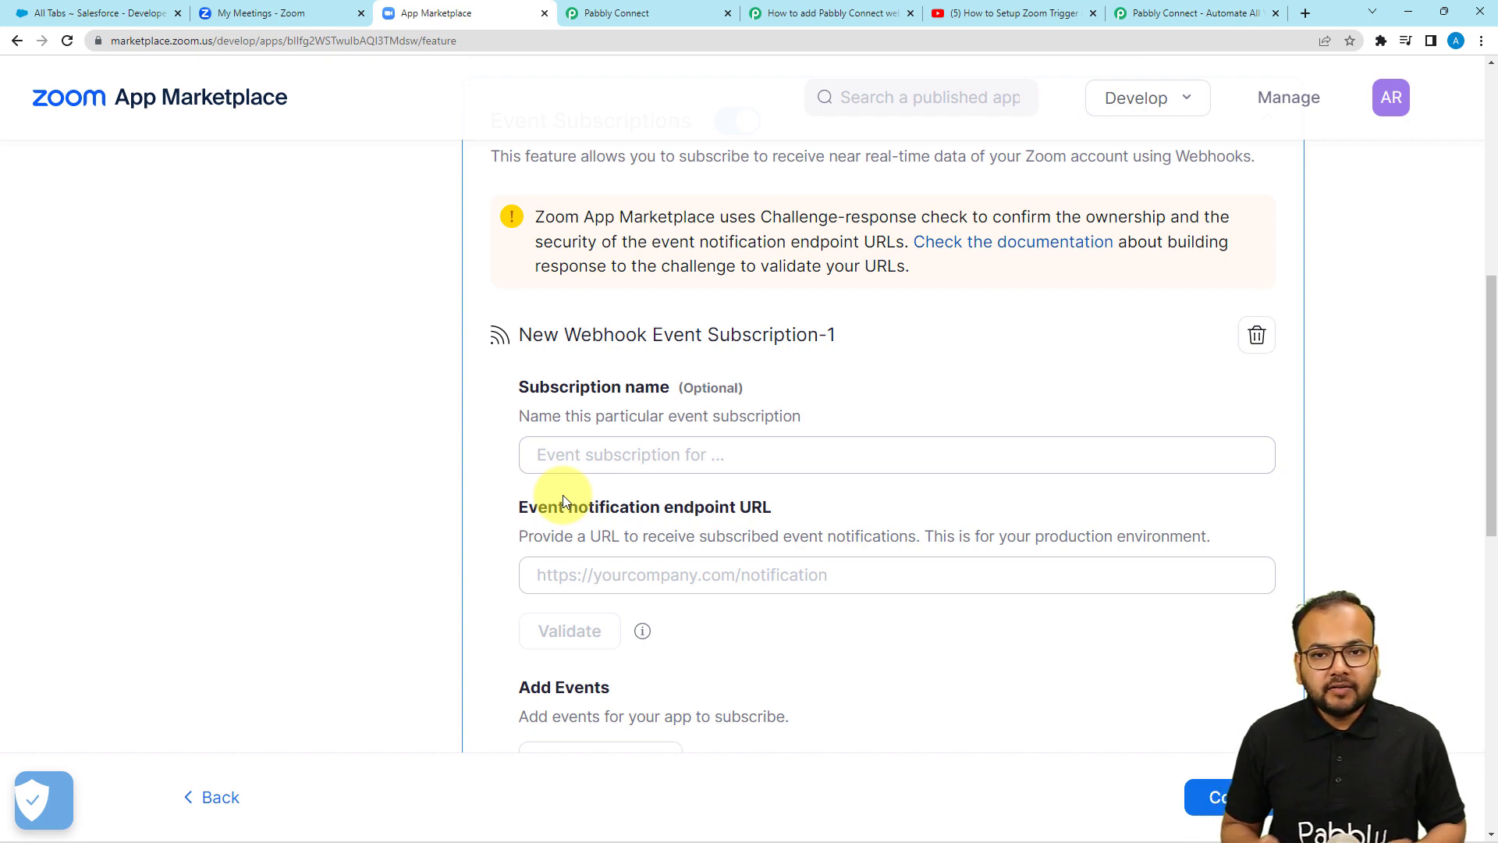
pyautogui.scroll(-3, 564, 500)
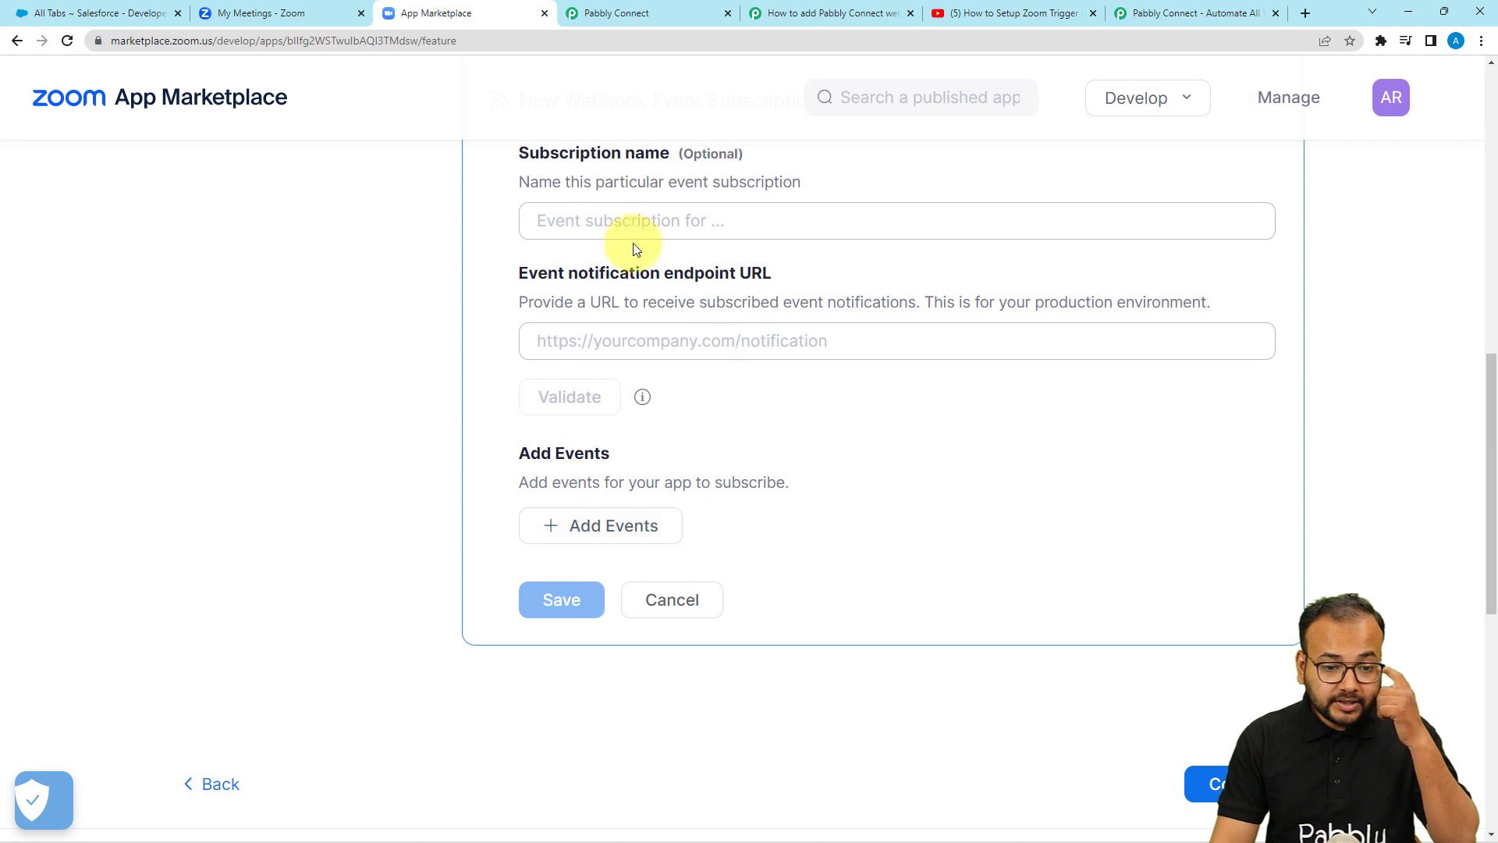
pyautogui.click(609, 215)
pyautogui.write('n')
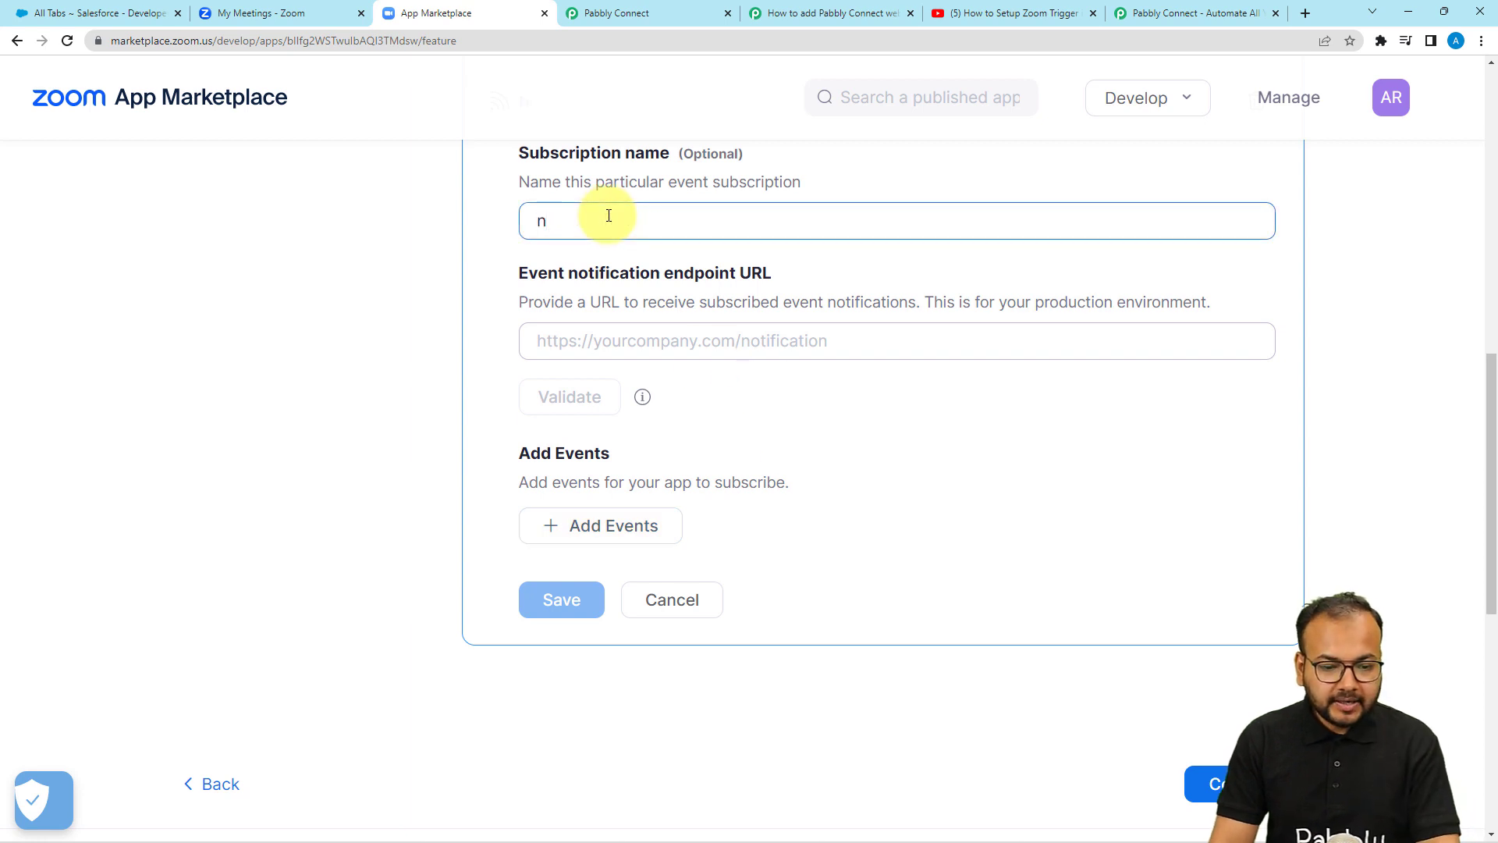
pyautogui.press('BackSpace')
pyautogui.write('test sub')
# Step: Copy the webhook URL from the Pabbly Connect trigger and paste it as the Zoom subscription's event notification endpoint URL
pyautogui.click(580, 344)
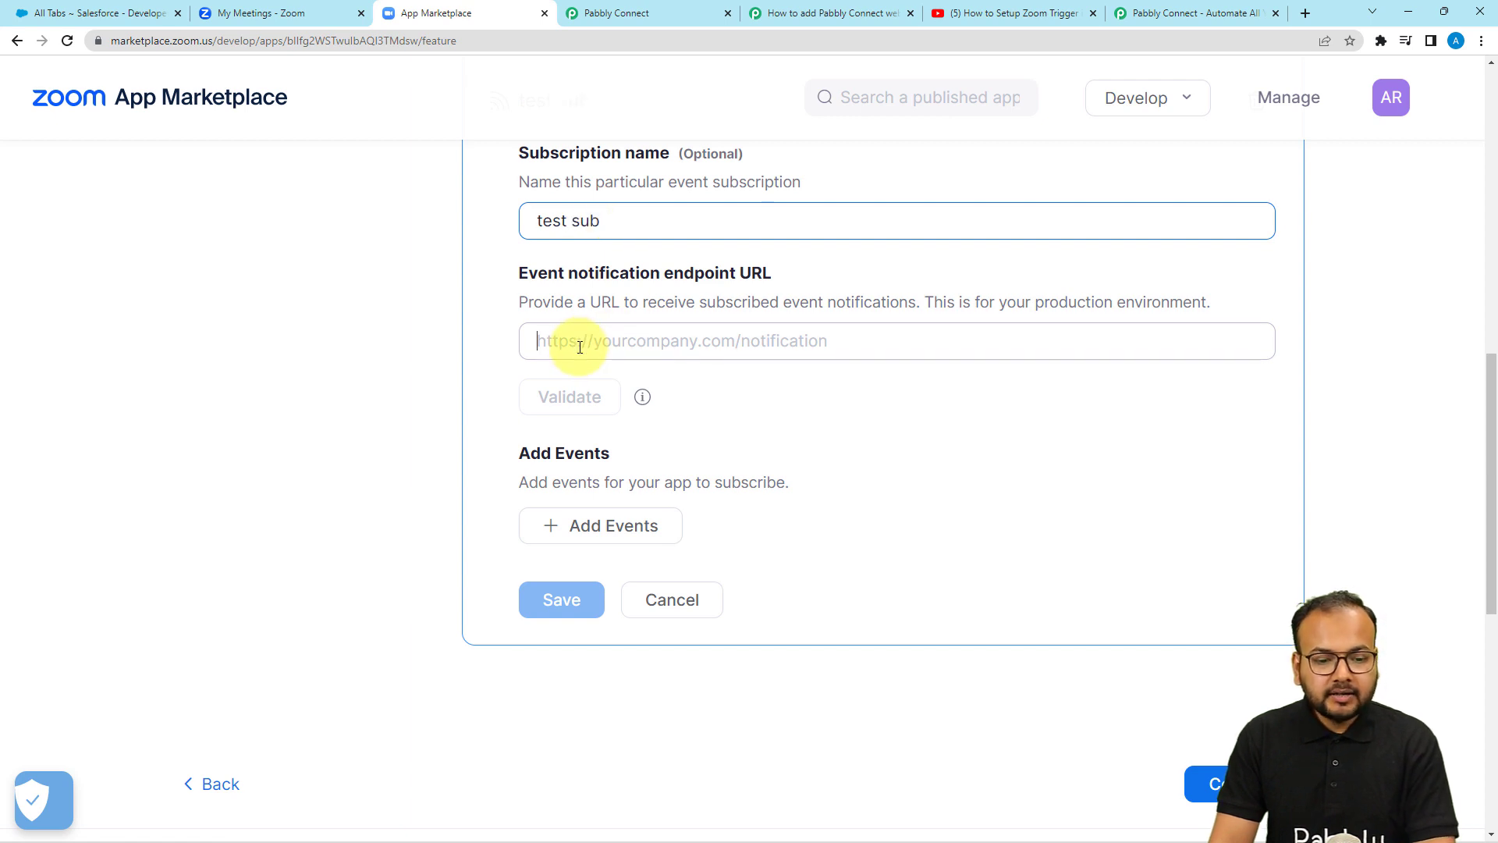
pyautogui.moveTo(674, 274); pyautogui.dragTo(771, 276)
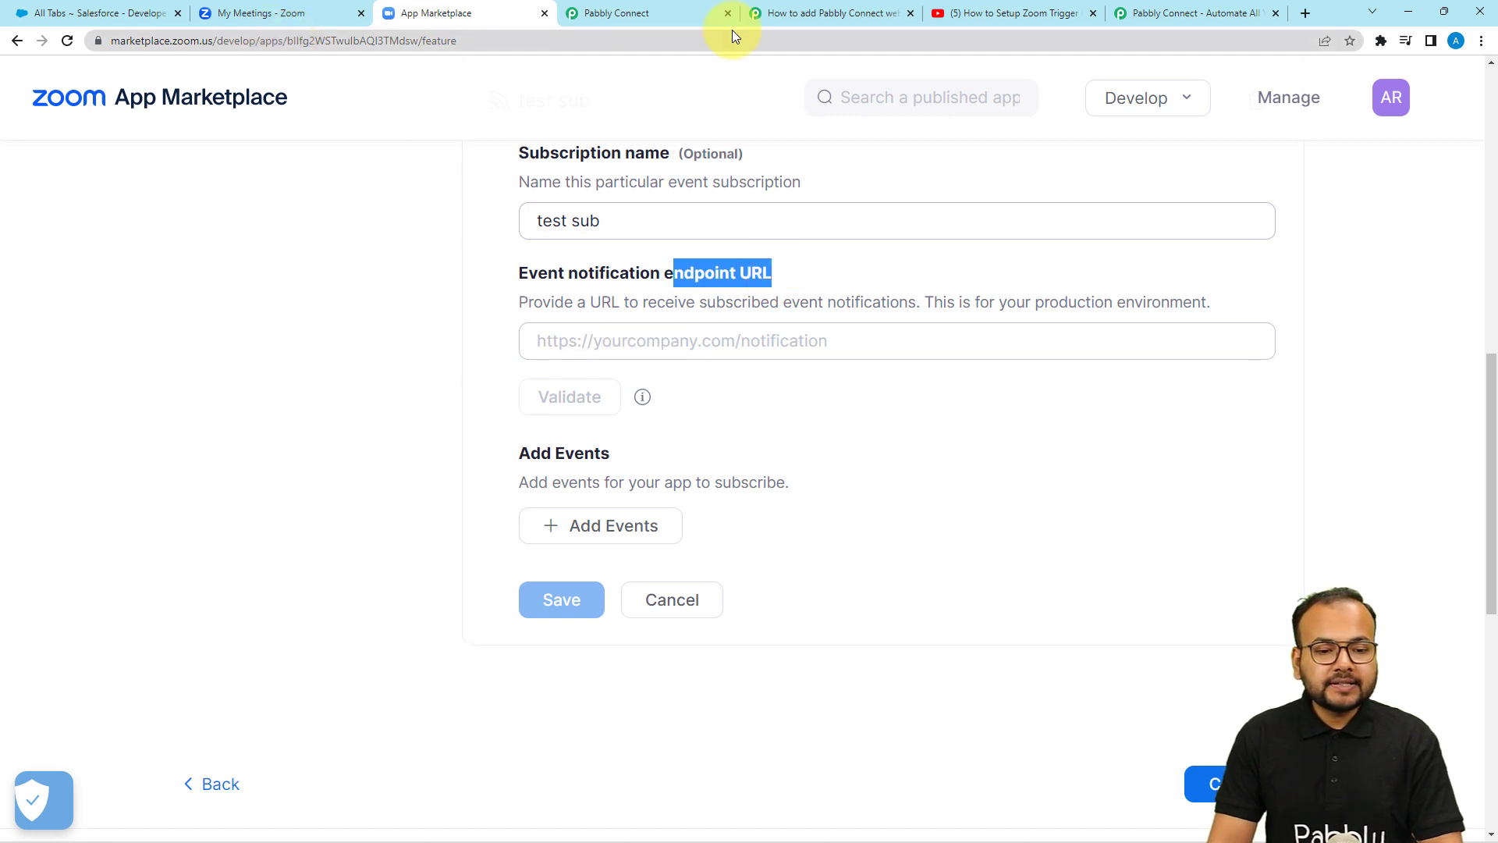
pyautogui.click(690, 10)
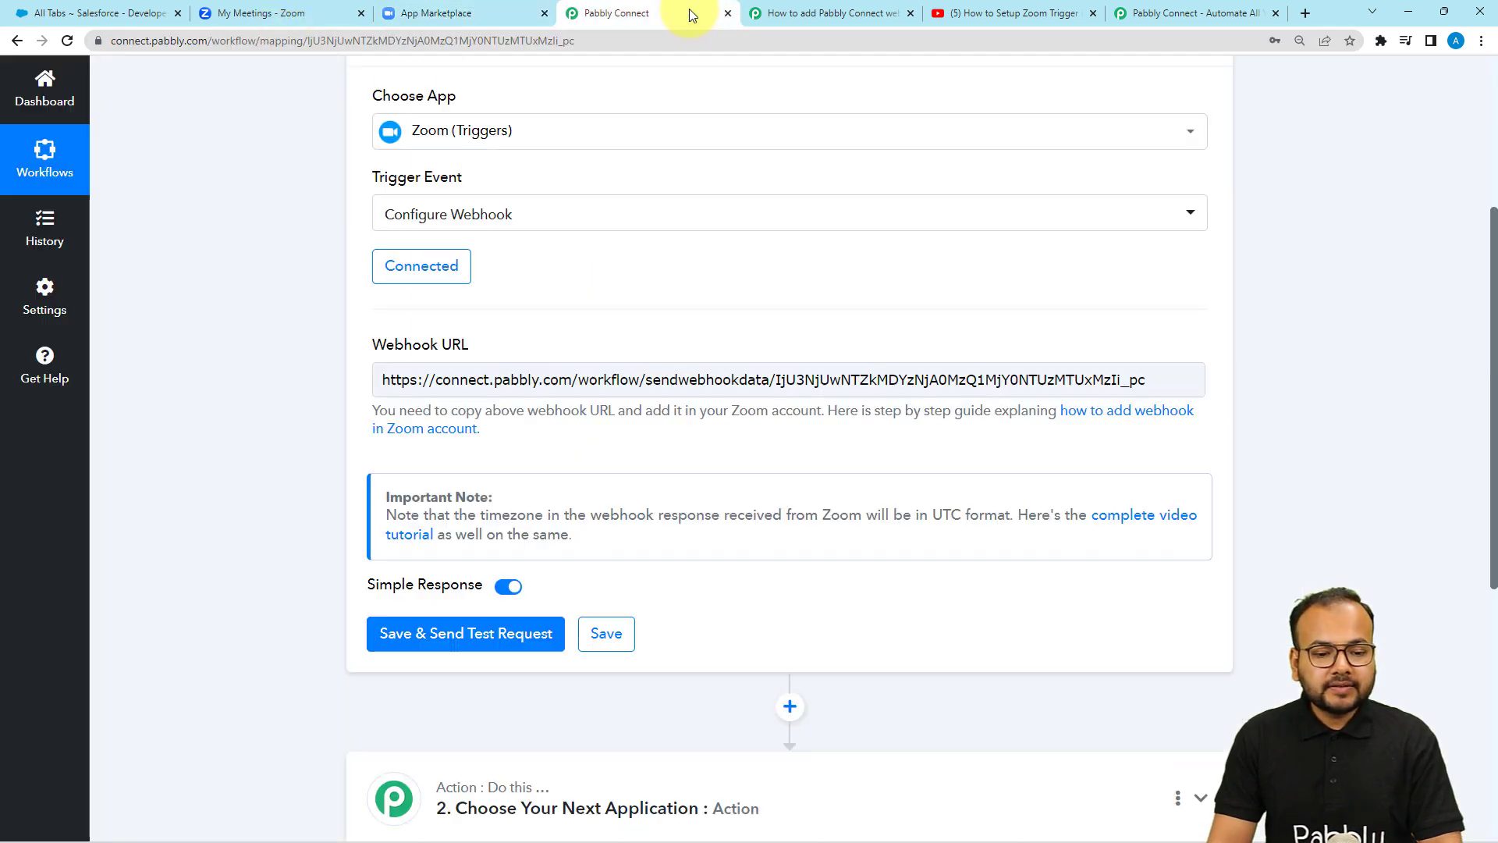
pyautogui.doubleClick(1071, 381)
pyautogui.hotkey('ctrl', 'a')
pyautogui.hotkey('ctrl', 'c')
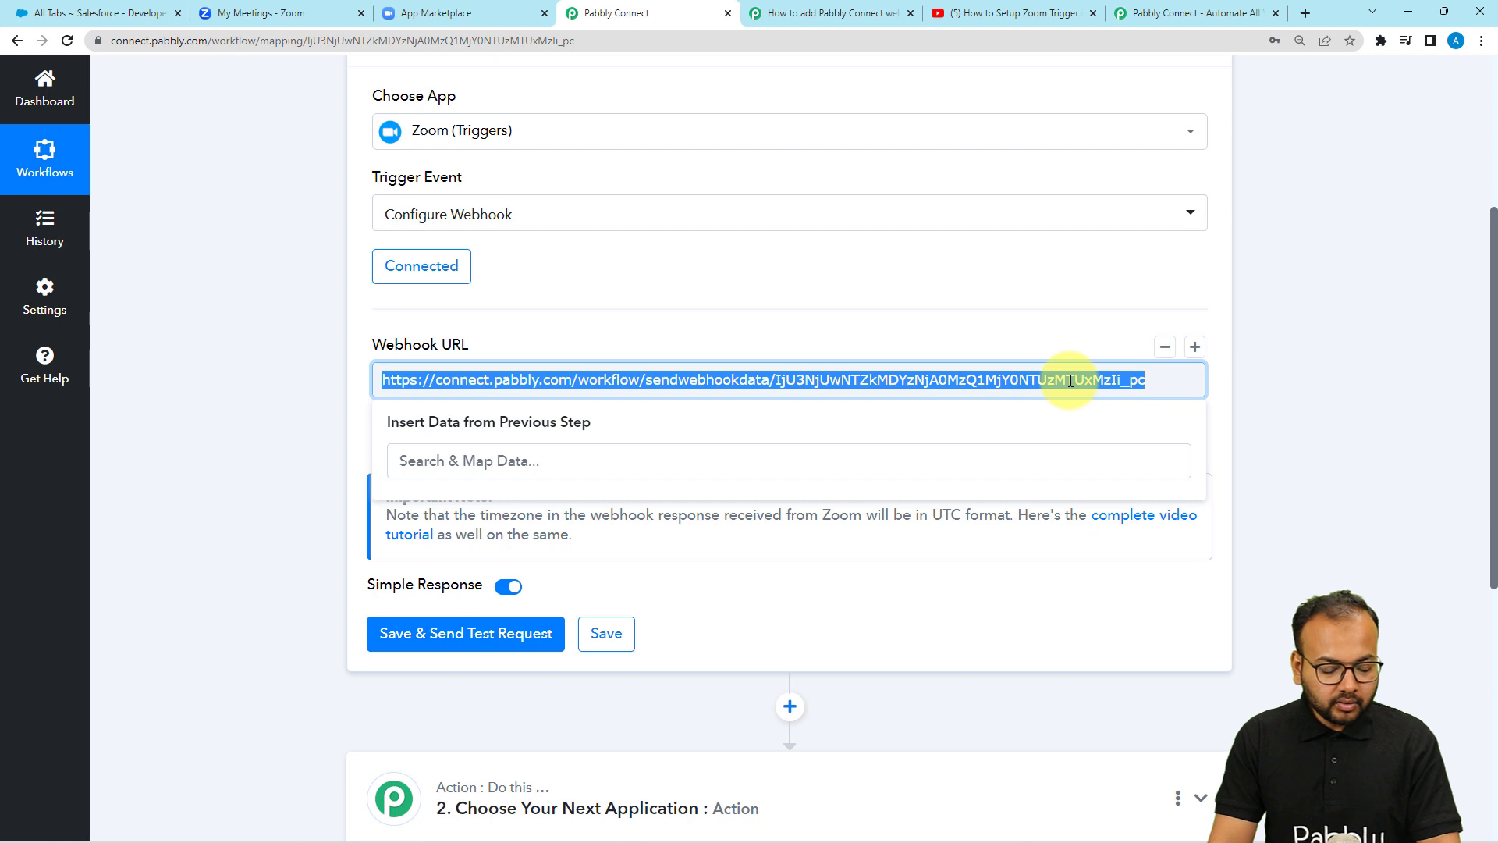
pyautogui.click(348, 375)
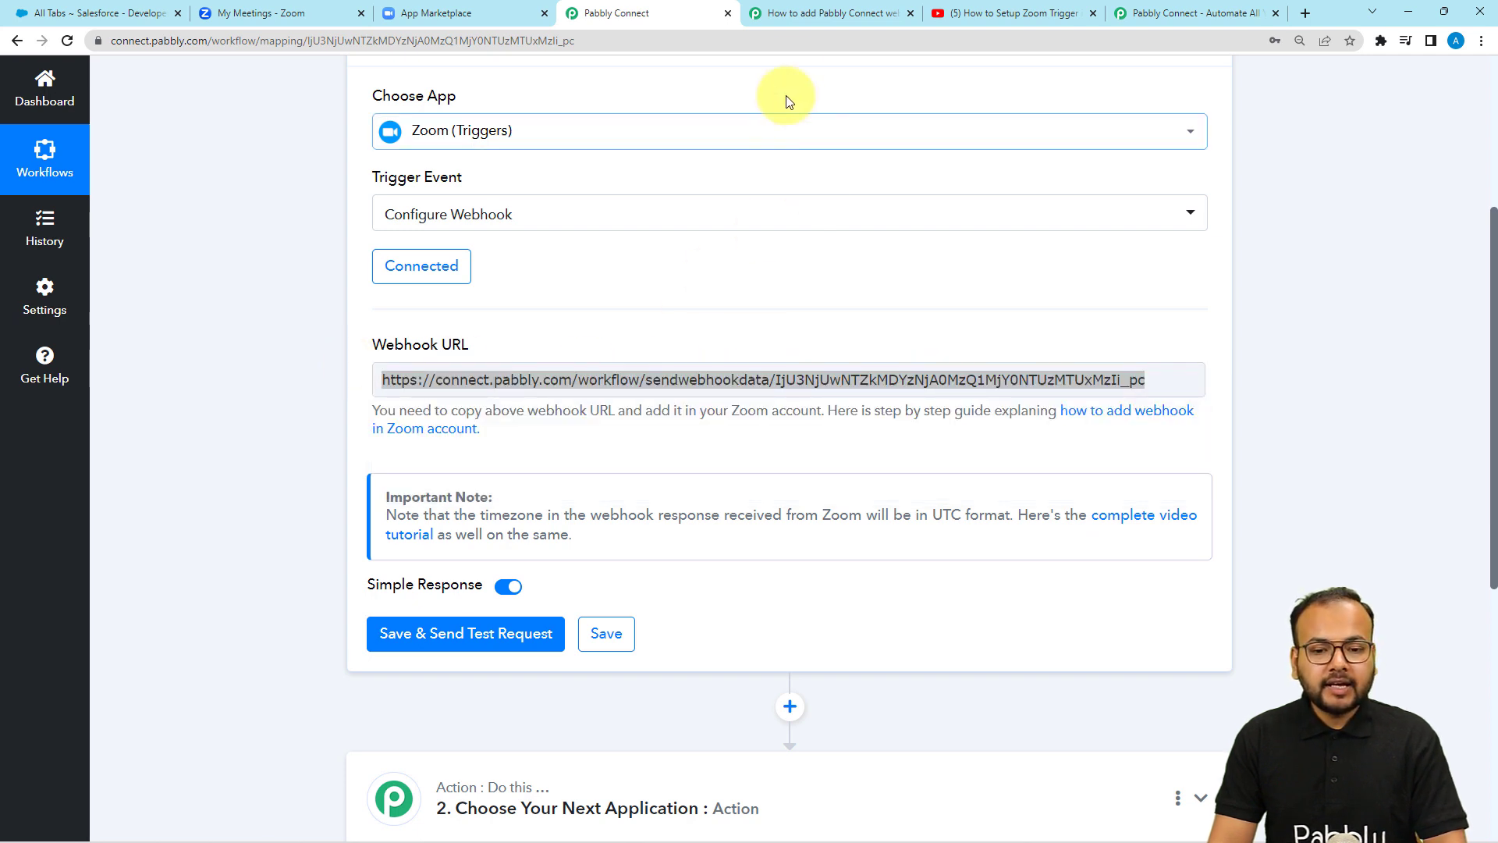
pyautogui.click(448, 13)
pyautogui.click(596, 340)
pyautogui.hotkey('ctrl', 'v')
pyautogui.click(458, 354)
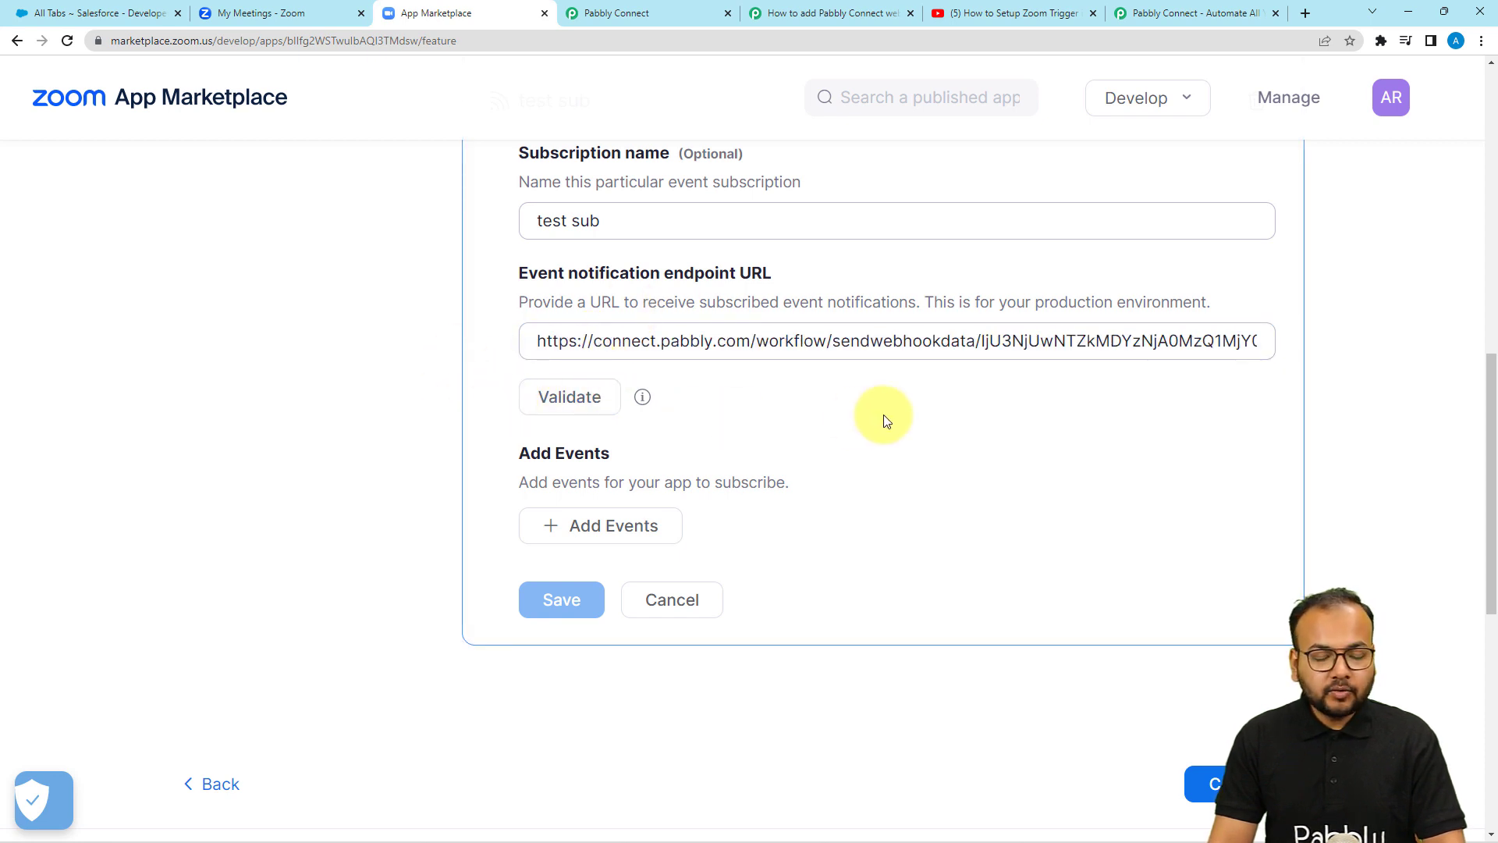
# Step: Save the Pabbly Connect trigger with a test request, and validate the endpoint URL in the Zoom event subscription
pyautogui.click(618, 13)
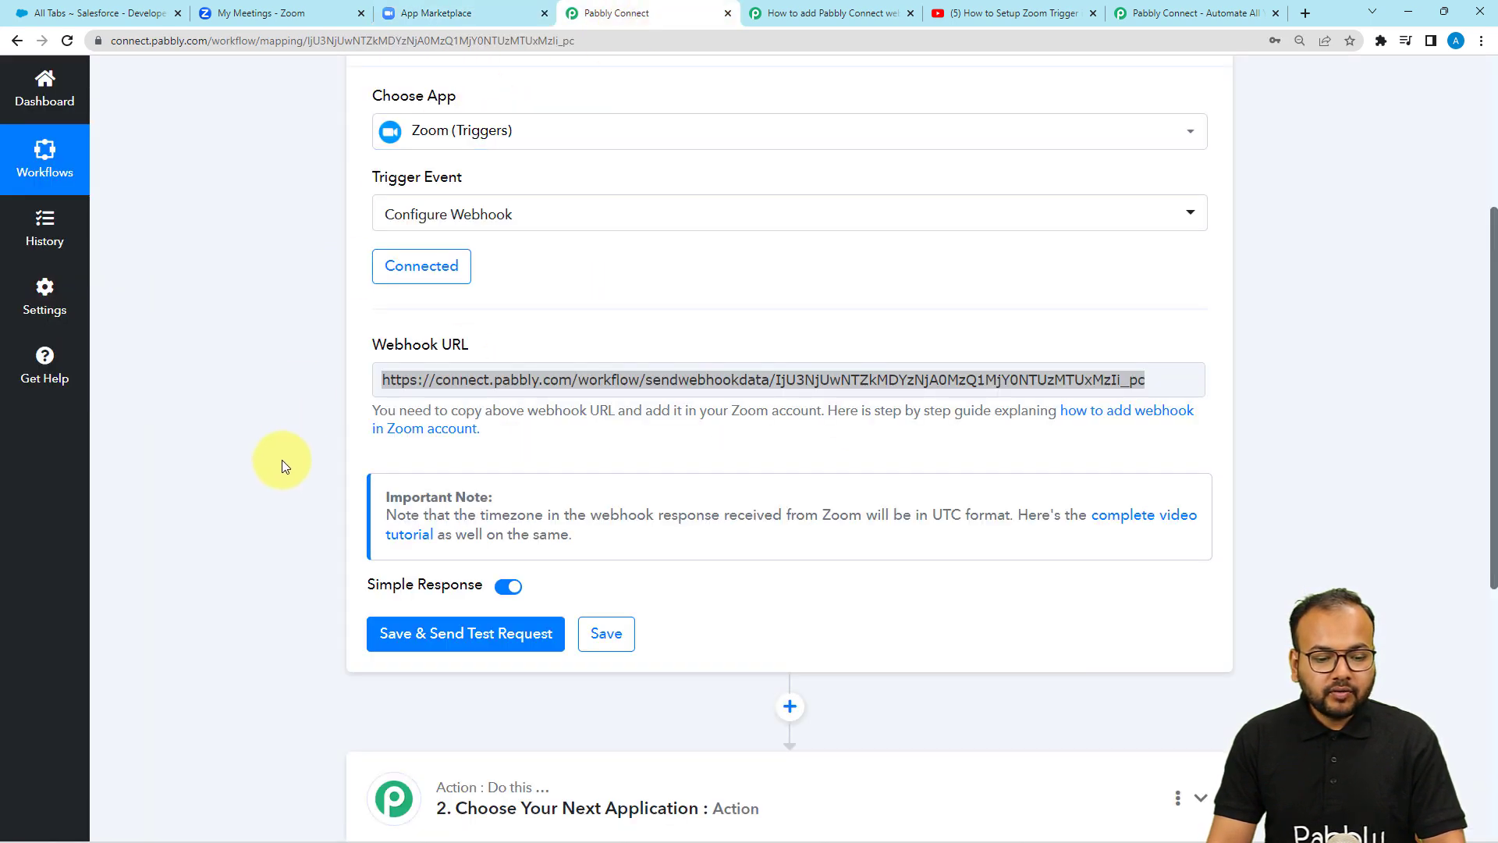
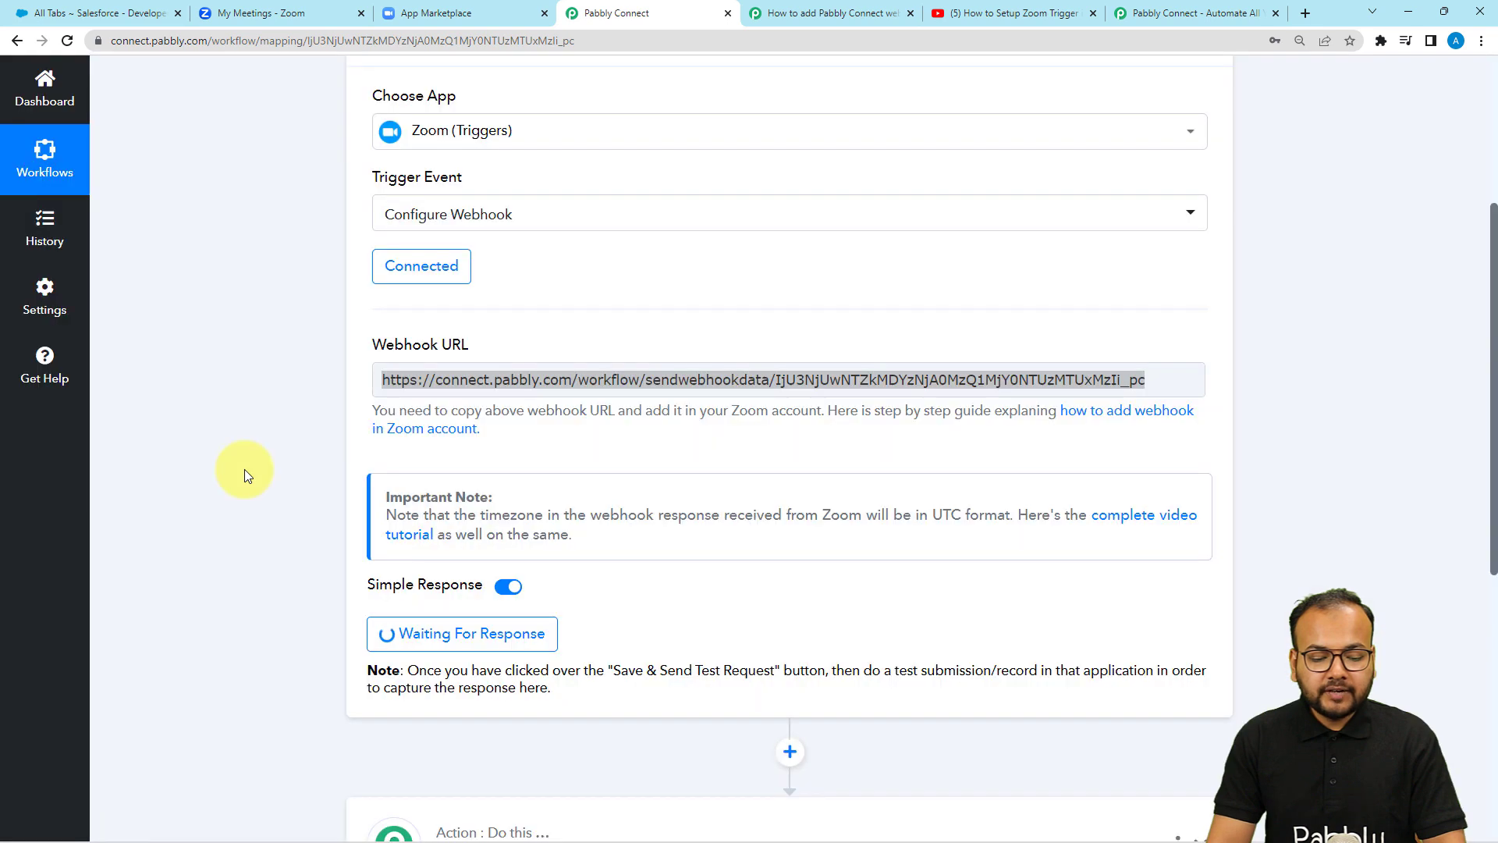
pyautogui.scroll(-2, 245, 473)
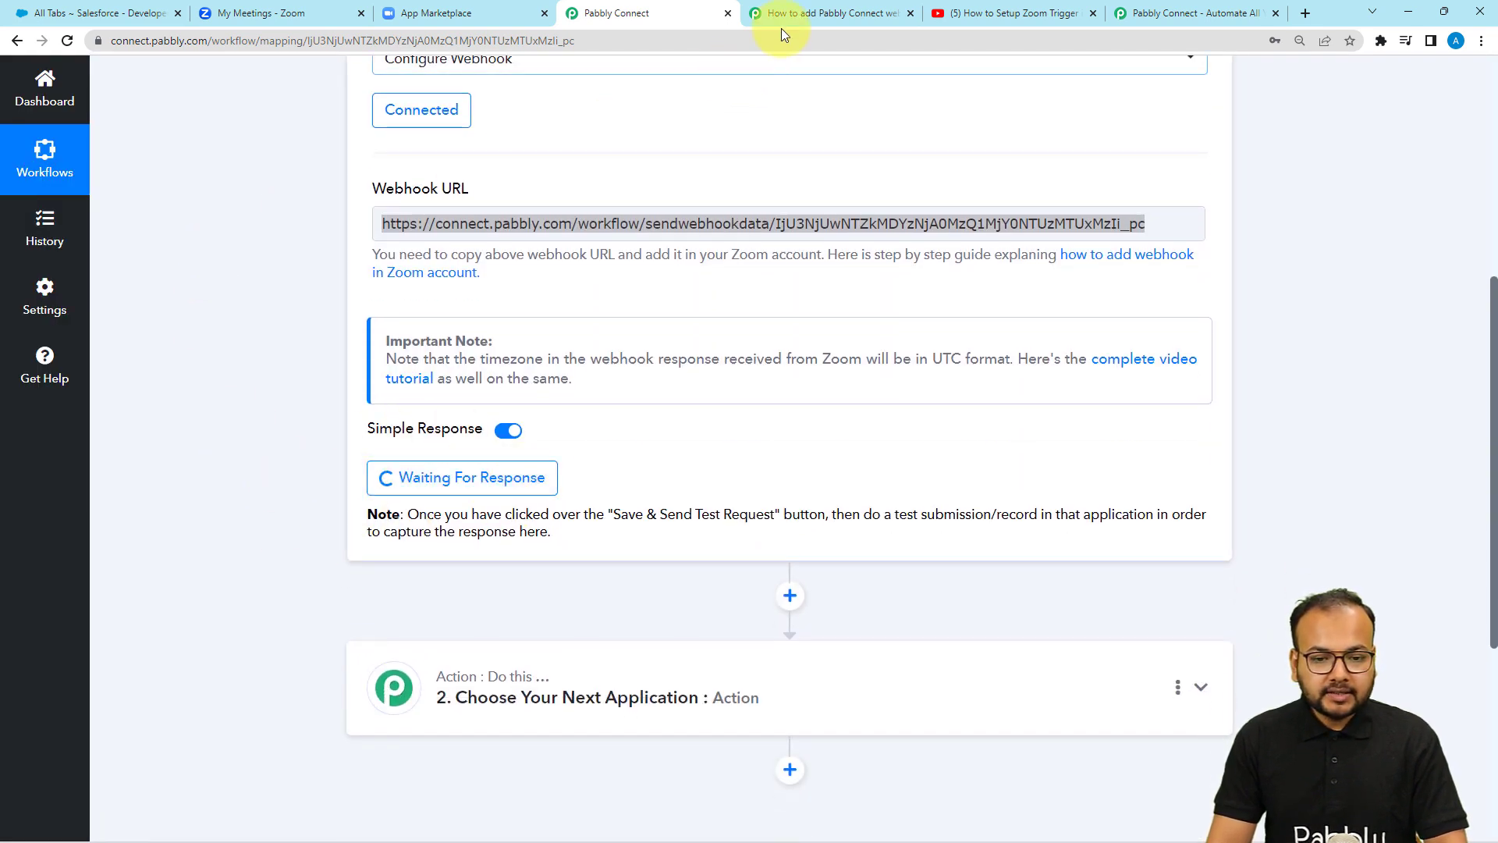
pyautogui.click(480, 9)
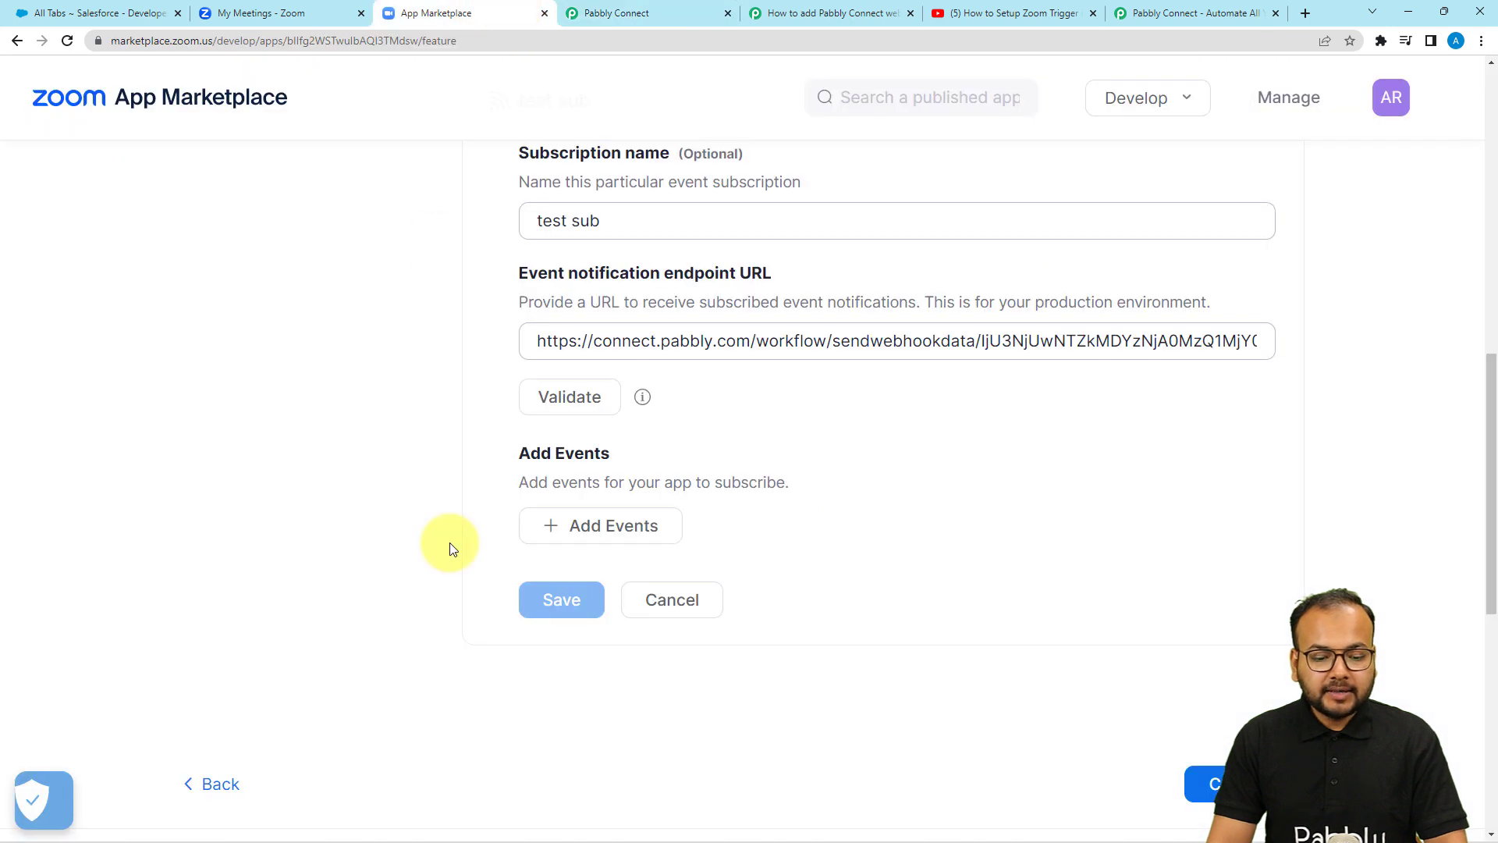
pyautogui.scroll(1, 451, 546)
pyautogui.scroll(-1, 450, 549)
pyautogui.scroll(-1, 451, 548)
pyautogui.scroll(1, 448, 544)
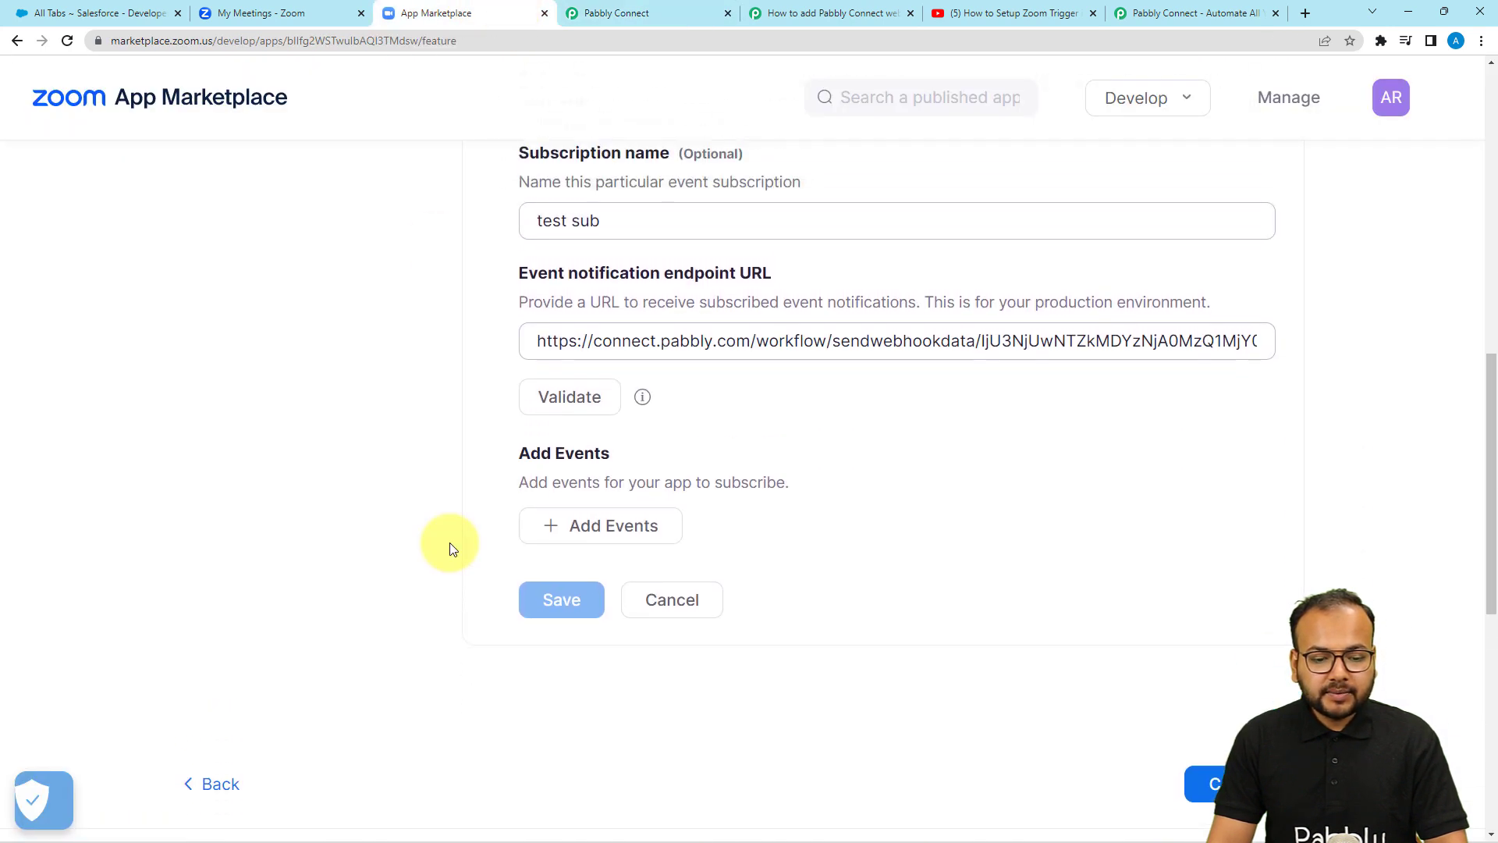
pyautogui.click(544, 421)
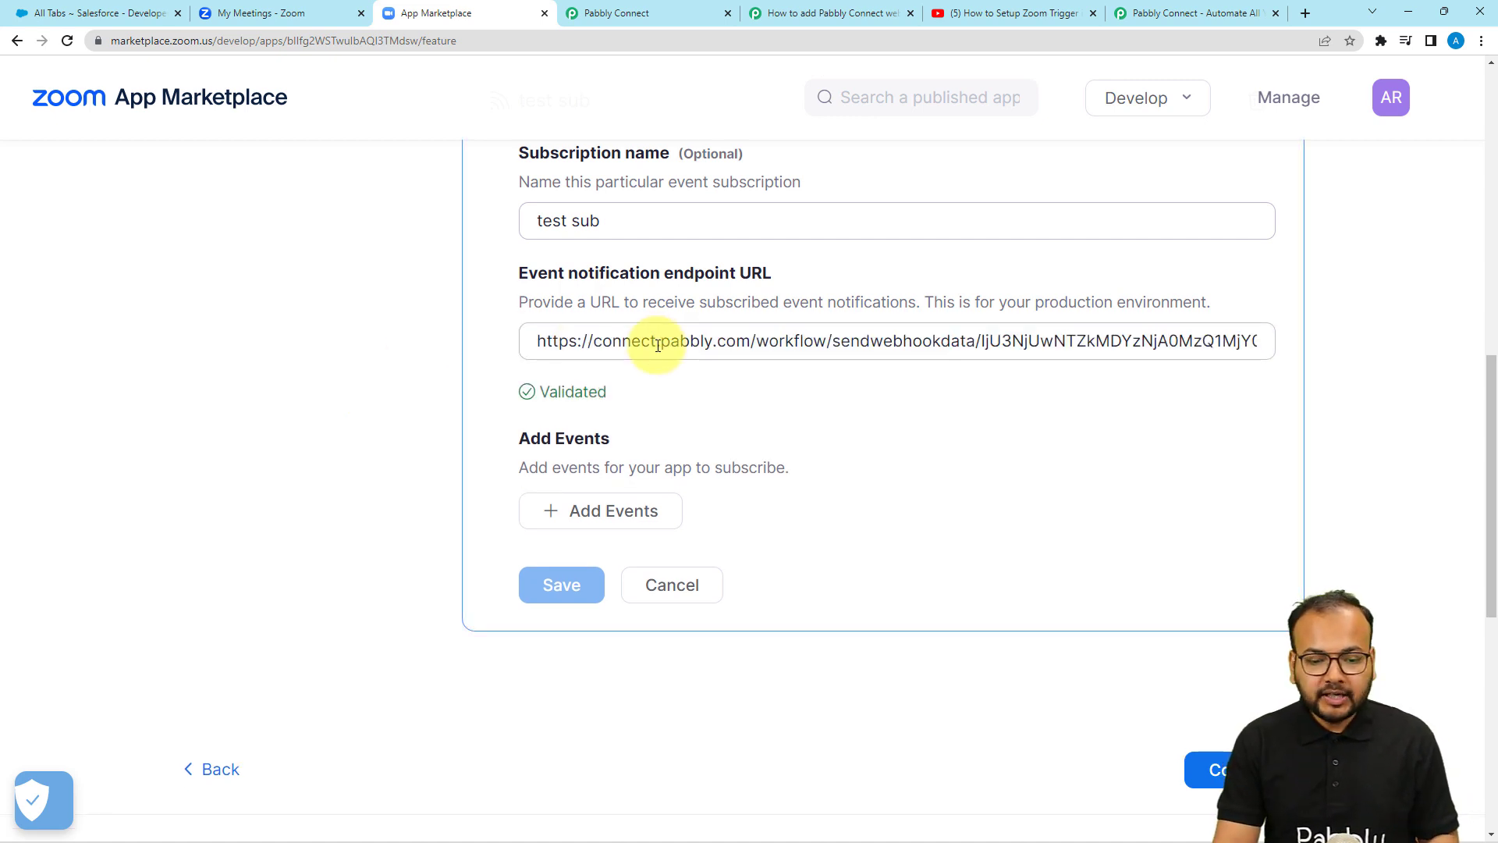
# Step: Add the Meeting event type "Meeting has been created" to the subscription
pyautogui.scroll(-2, 573, 466)
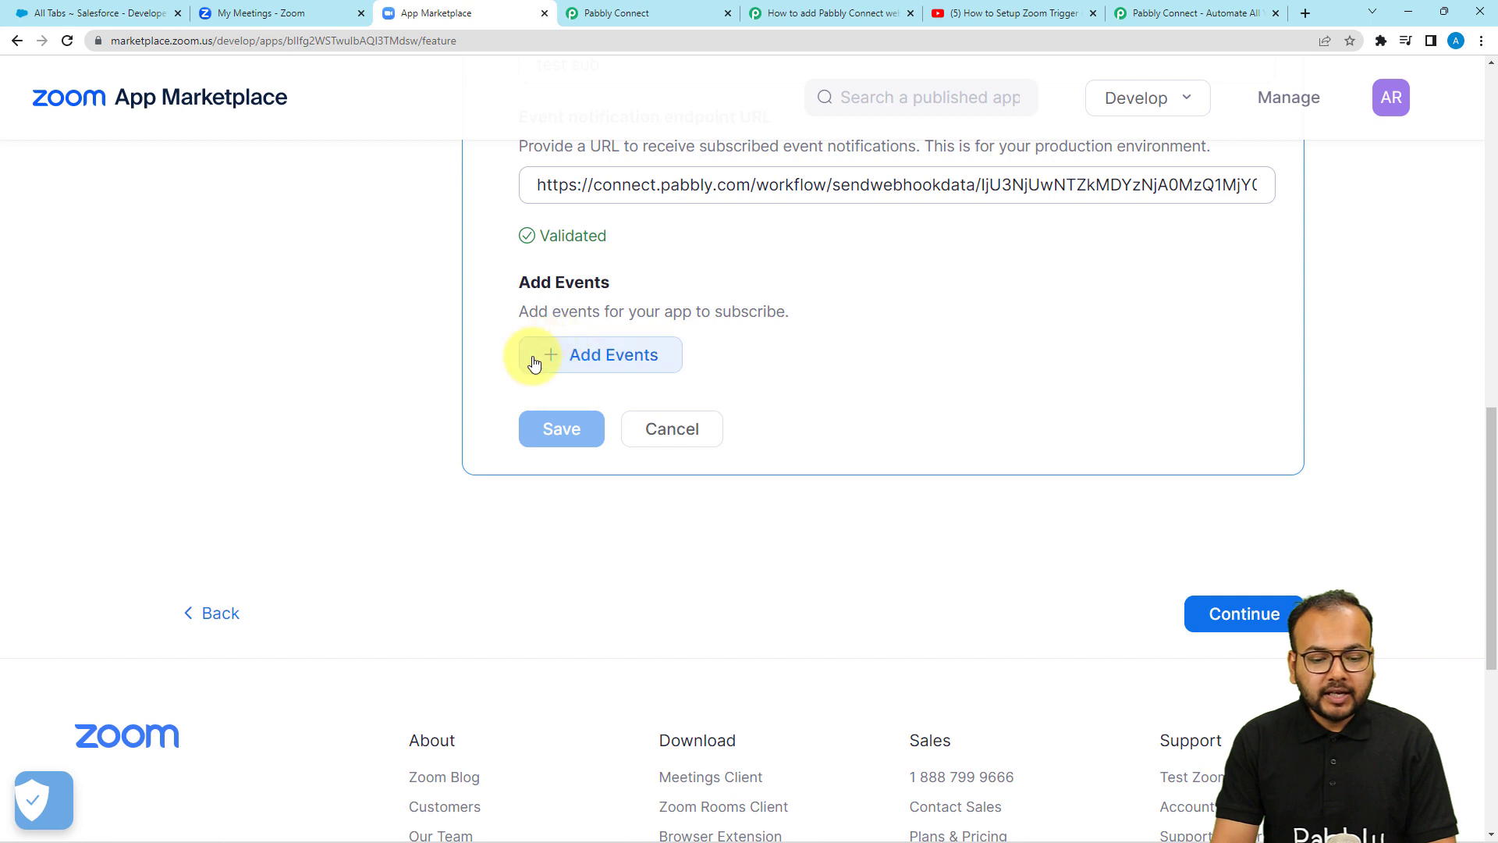
pyautogui.click(586, 364)
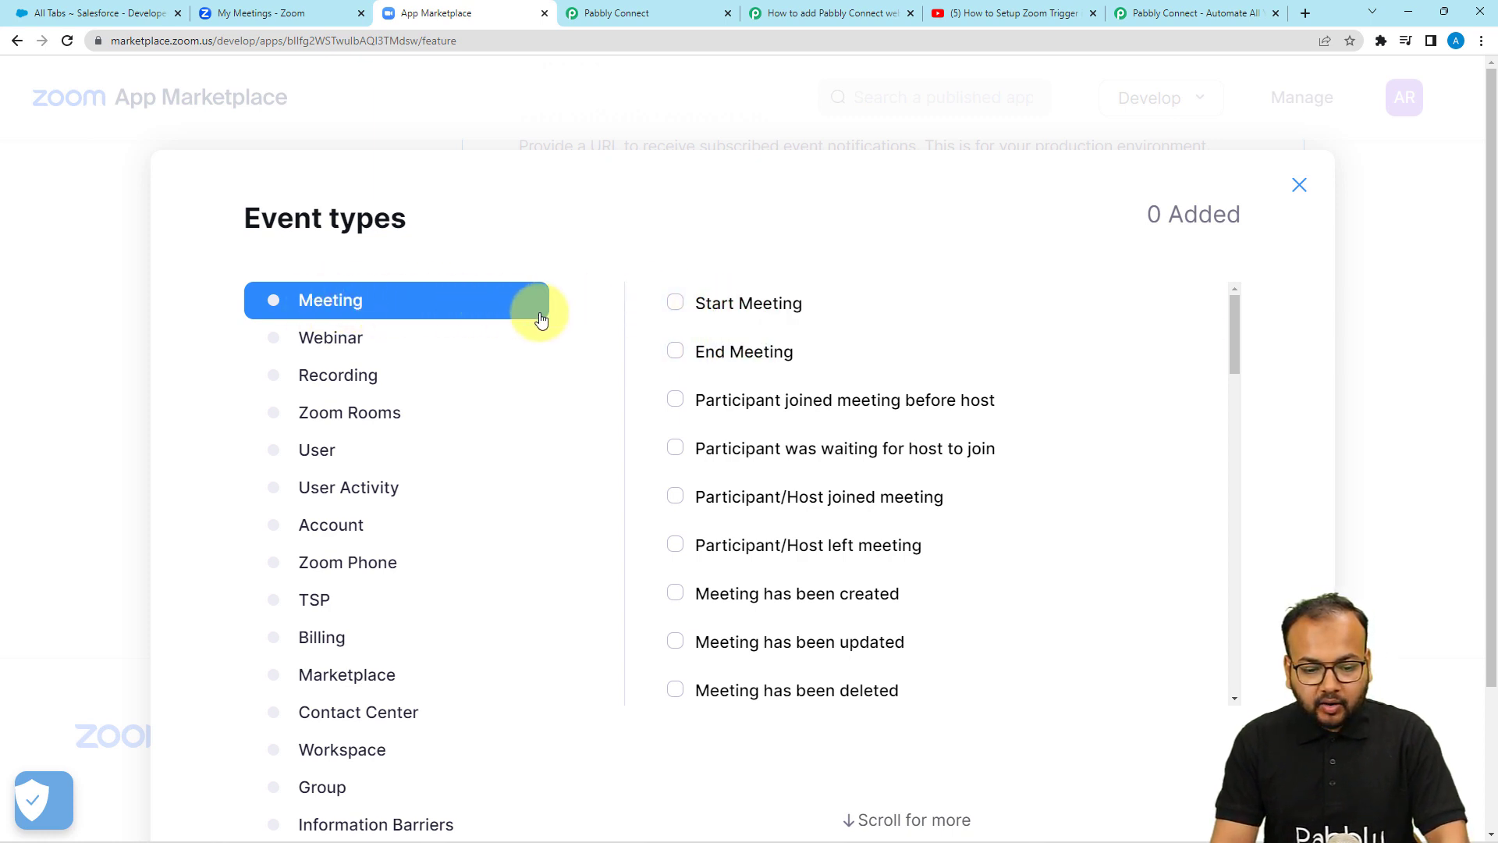
pyautogui.scroll(-1, 690, 542)
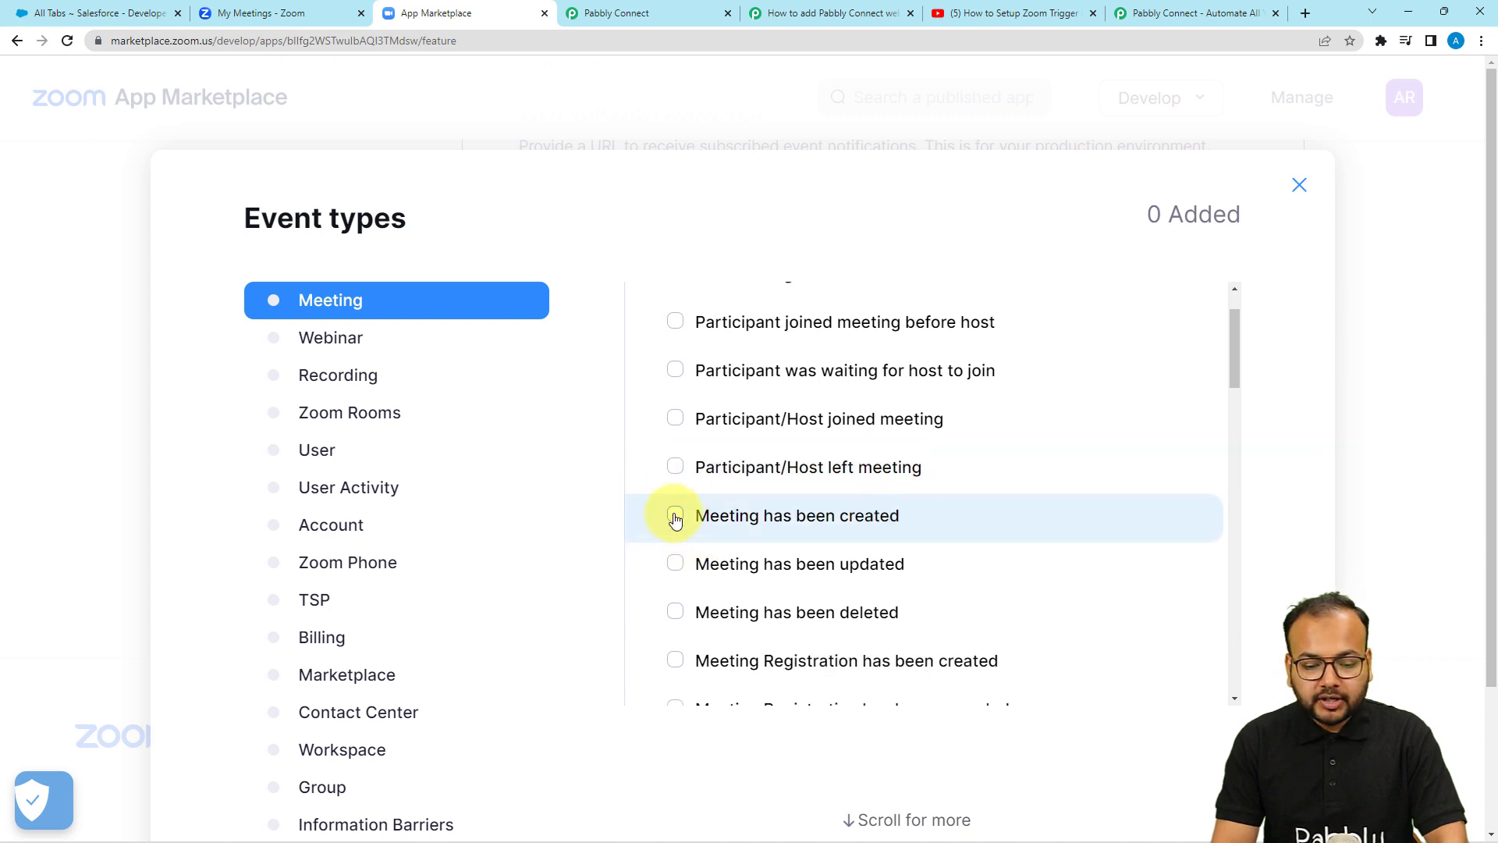
pyautogui.click(677, 517)
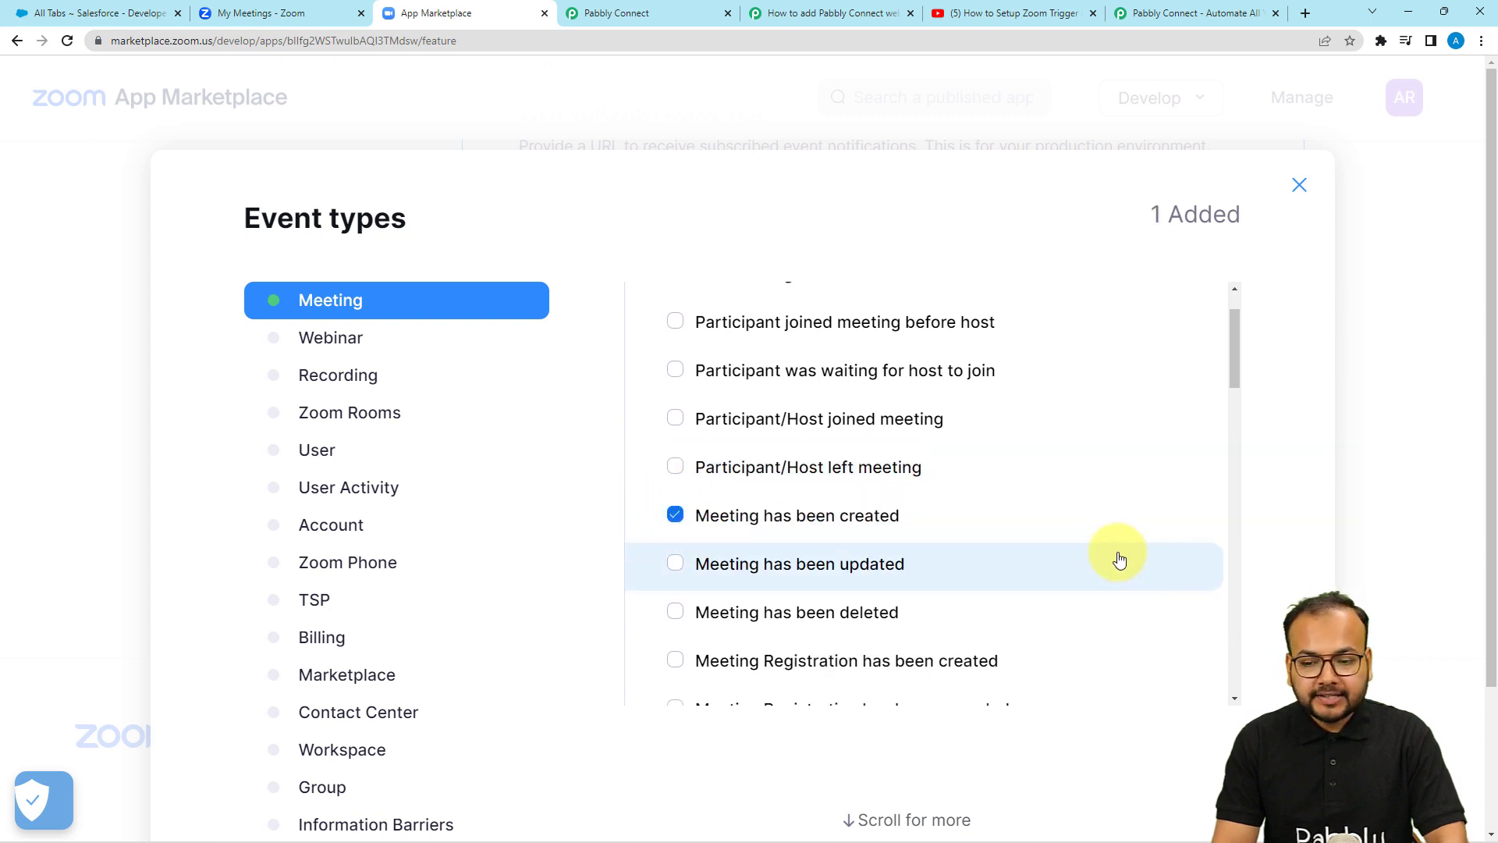
pyautogui.scroll(-3, 1118, 559)
pyautogui.scroll(-3, 1124, 566)
pyautogui.scroll(-3, 1274, 585)
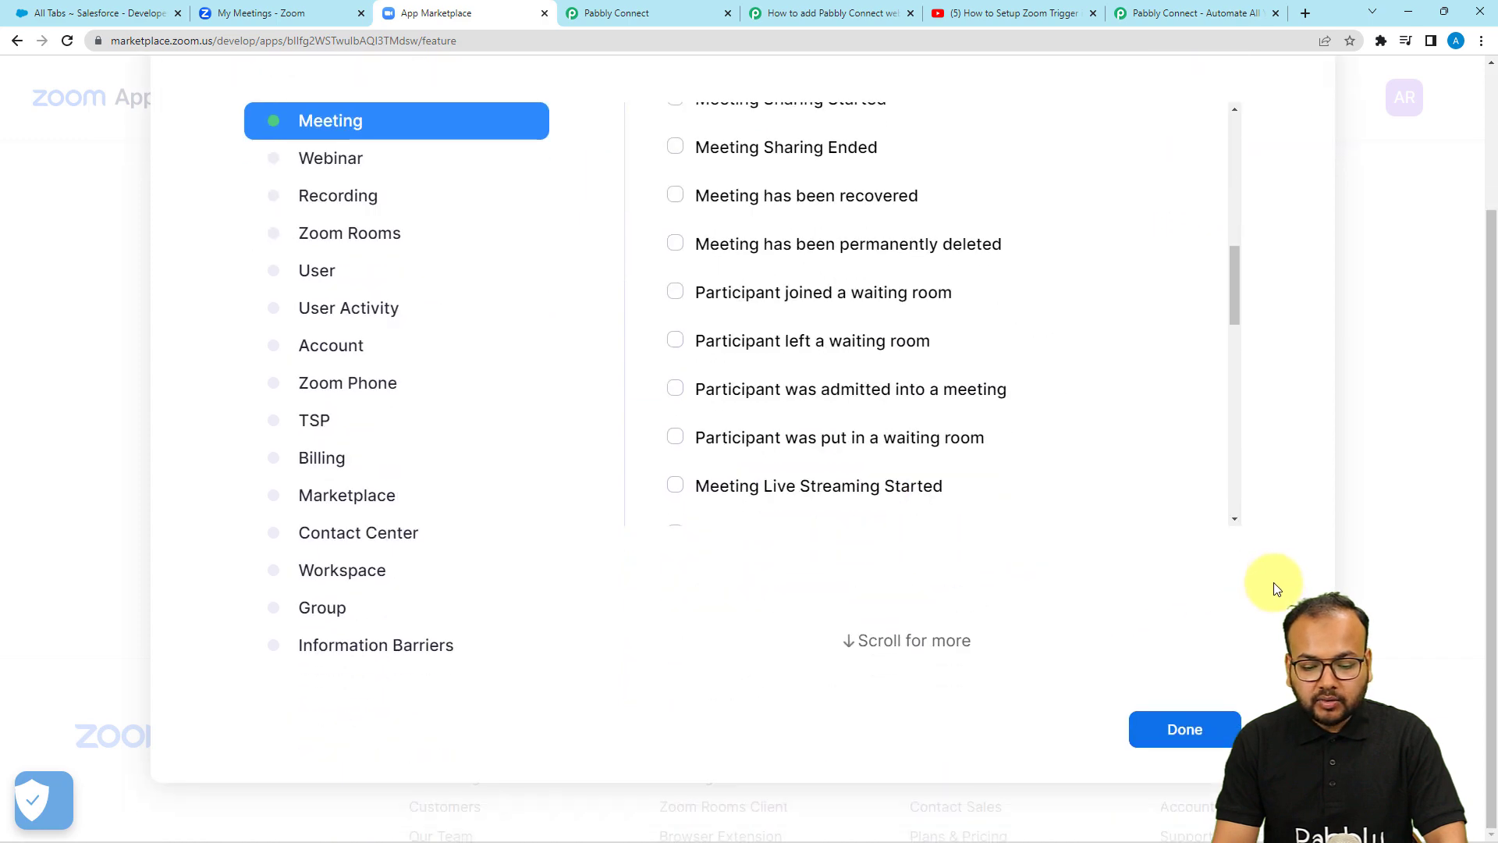
pyautogui.click(1186, 718)
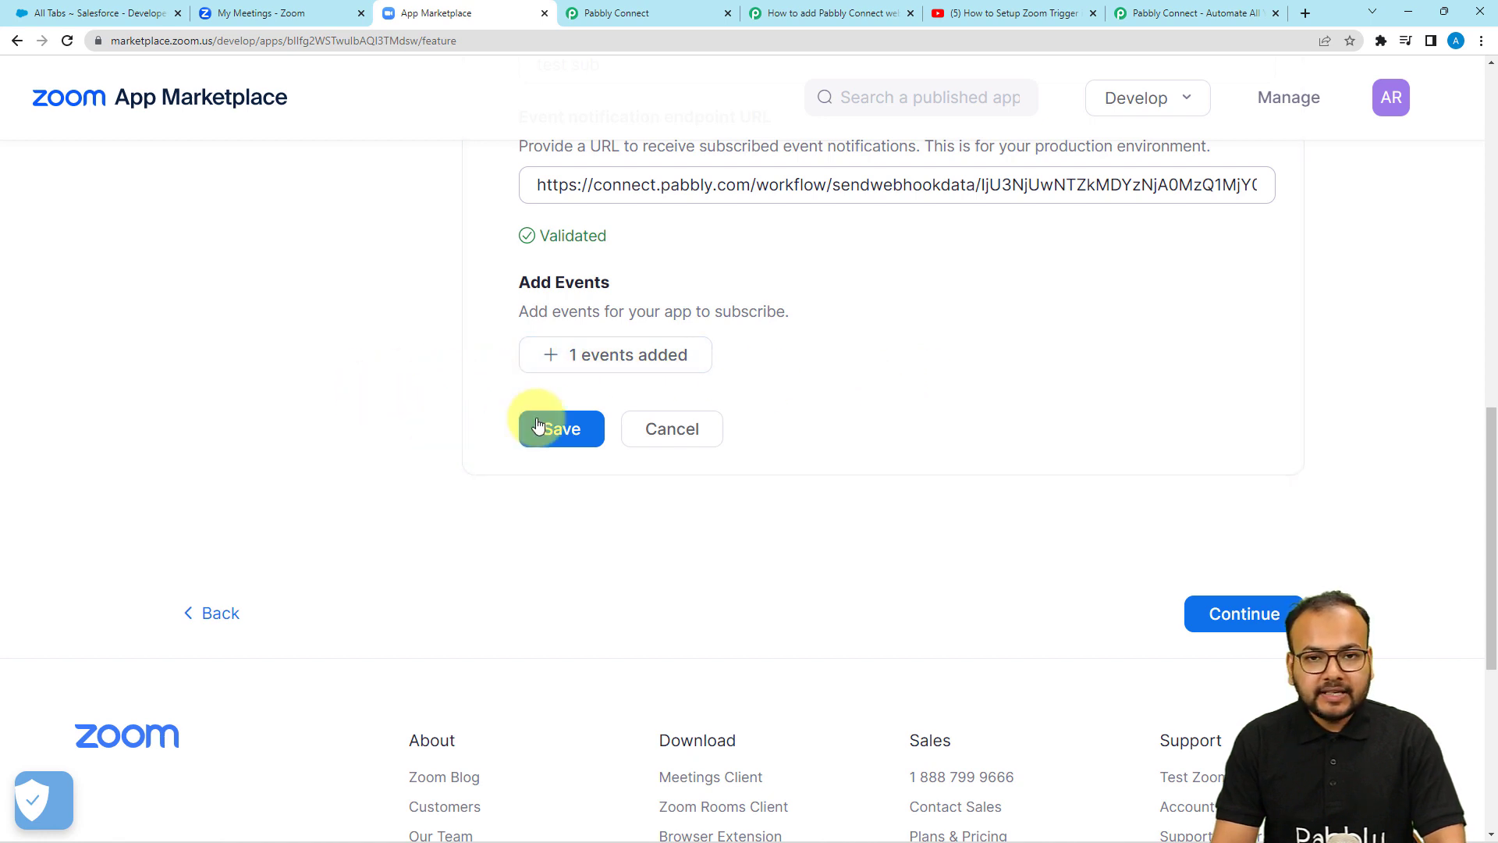
# Step: Save the event subscription and continue to the Zoom app's Activation page
pyautogui.click(558, 434)
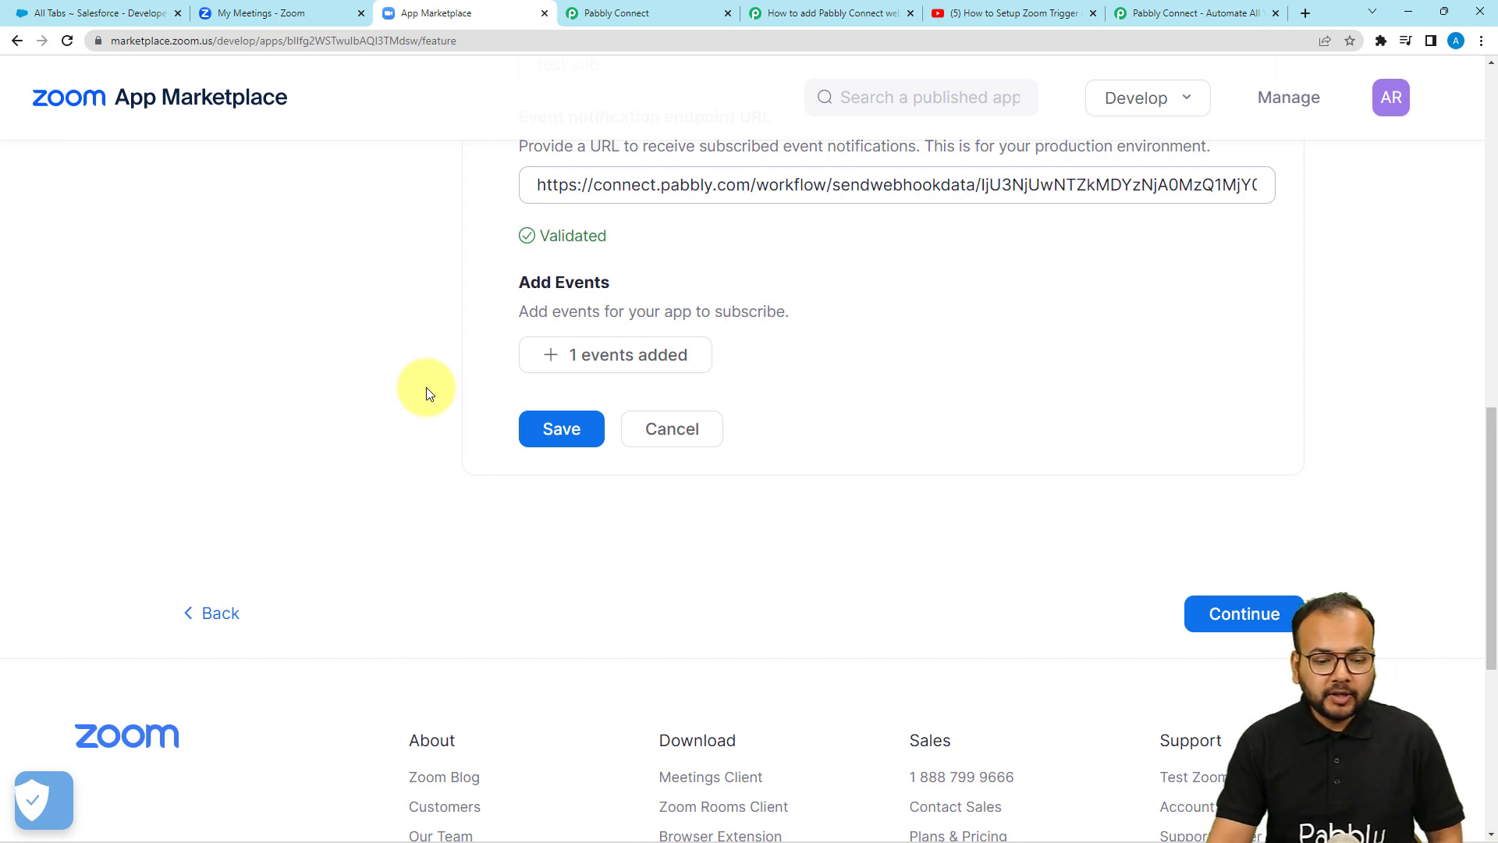
pyautogui.click(544, 439)
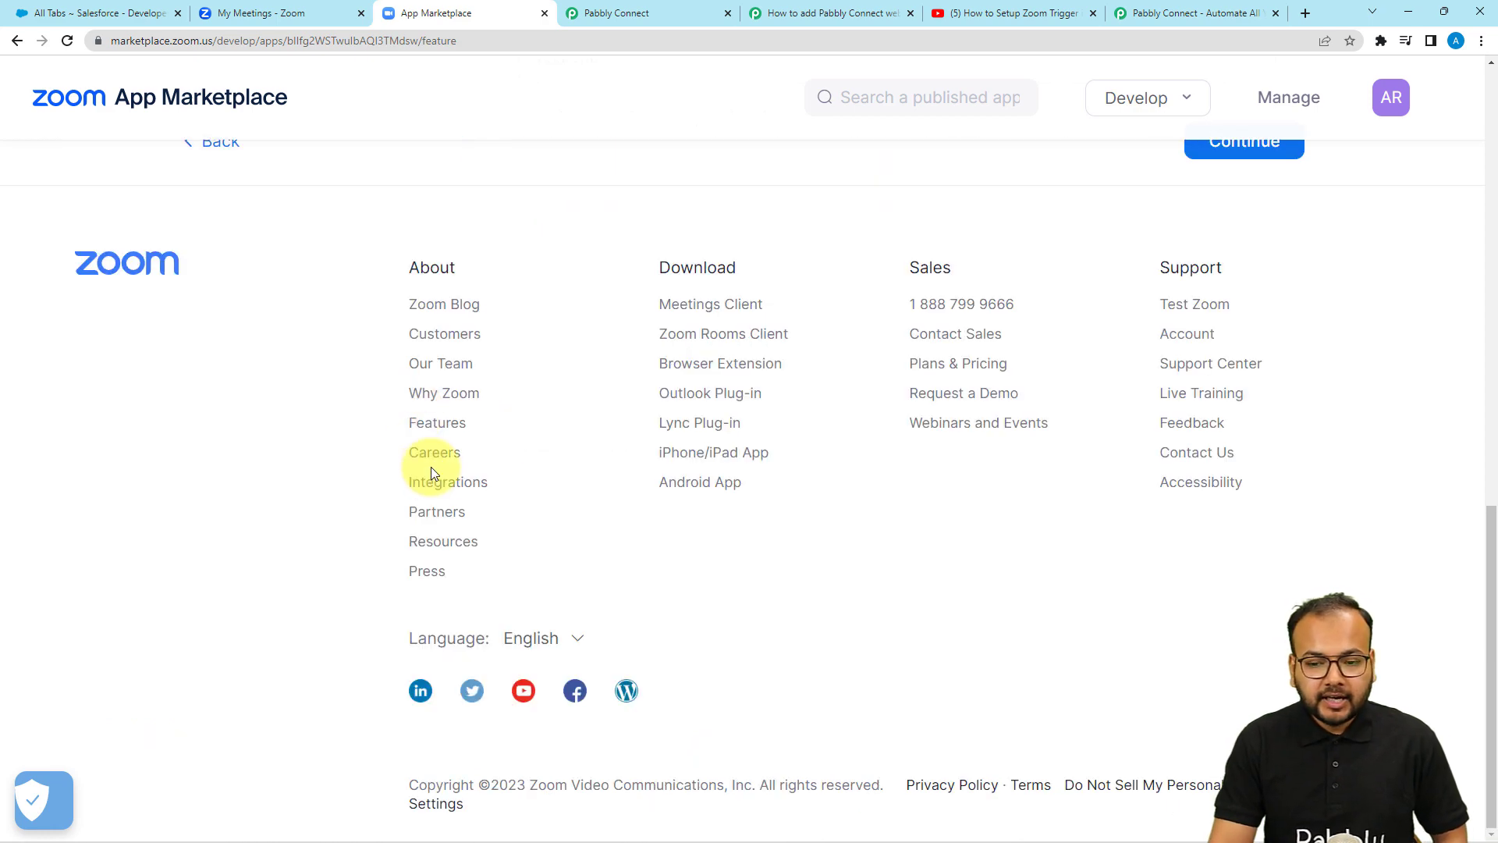
pyautogui.click(1222, 464)
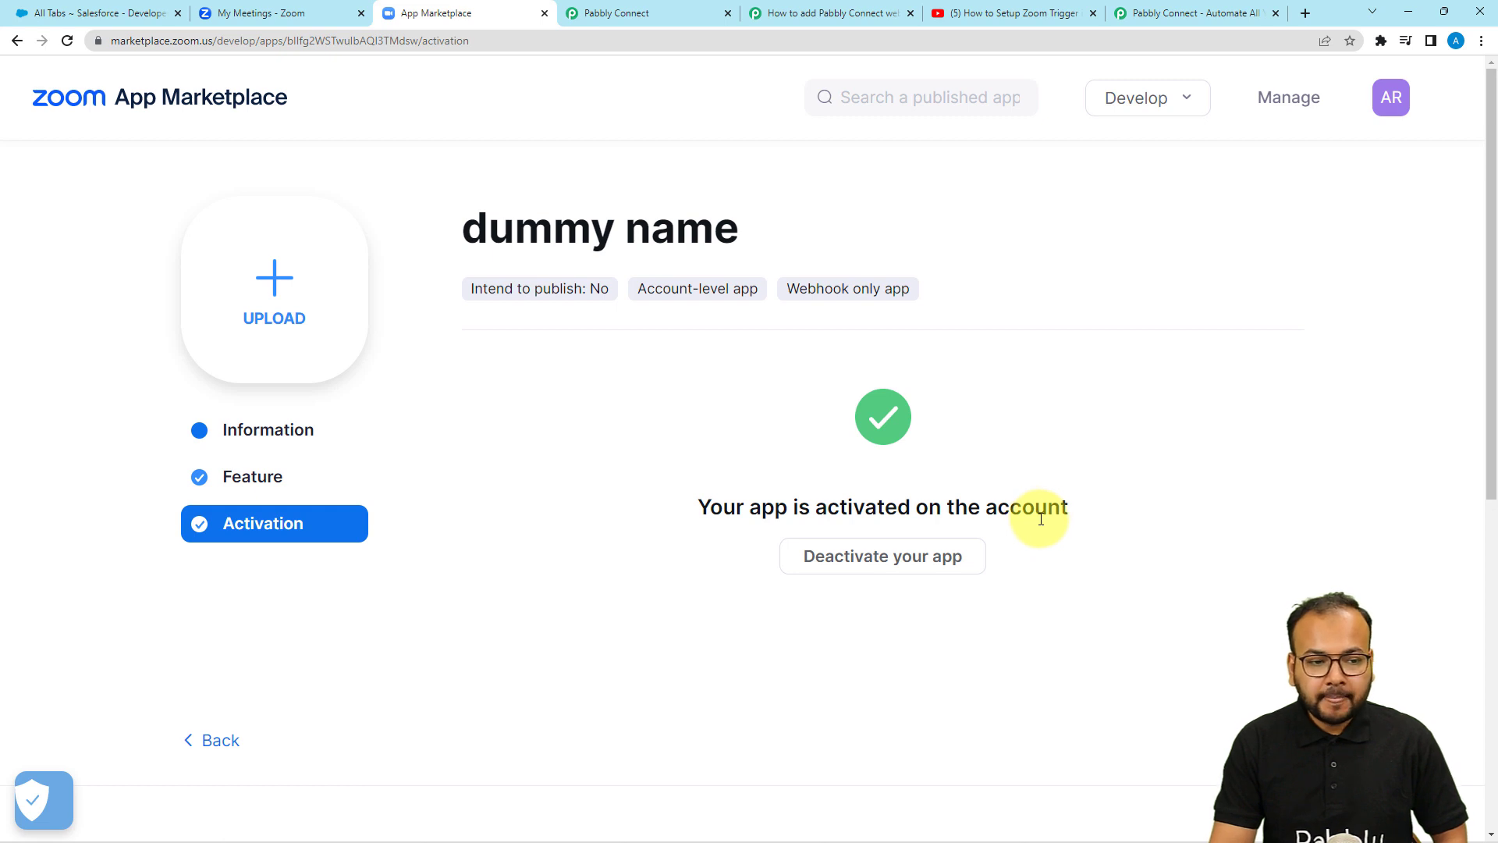
# Step: Review the test submission note under the Pabbly Connect trigger, then open the upcoming meetings list in Zoom
pyautogui.click(615, 14)
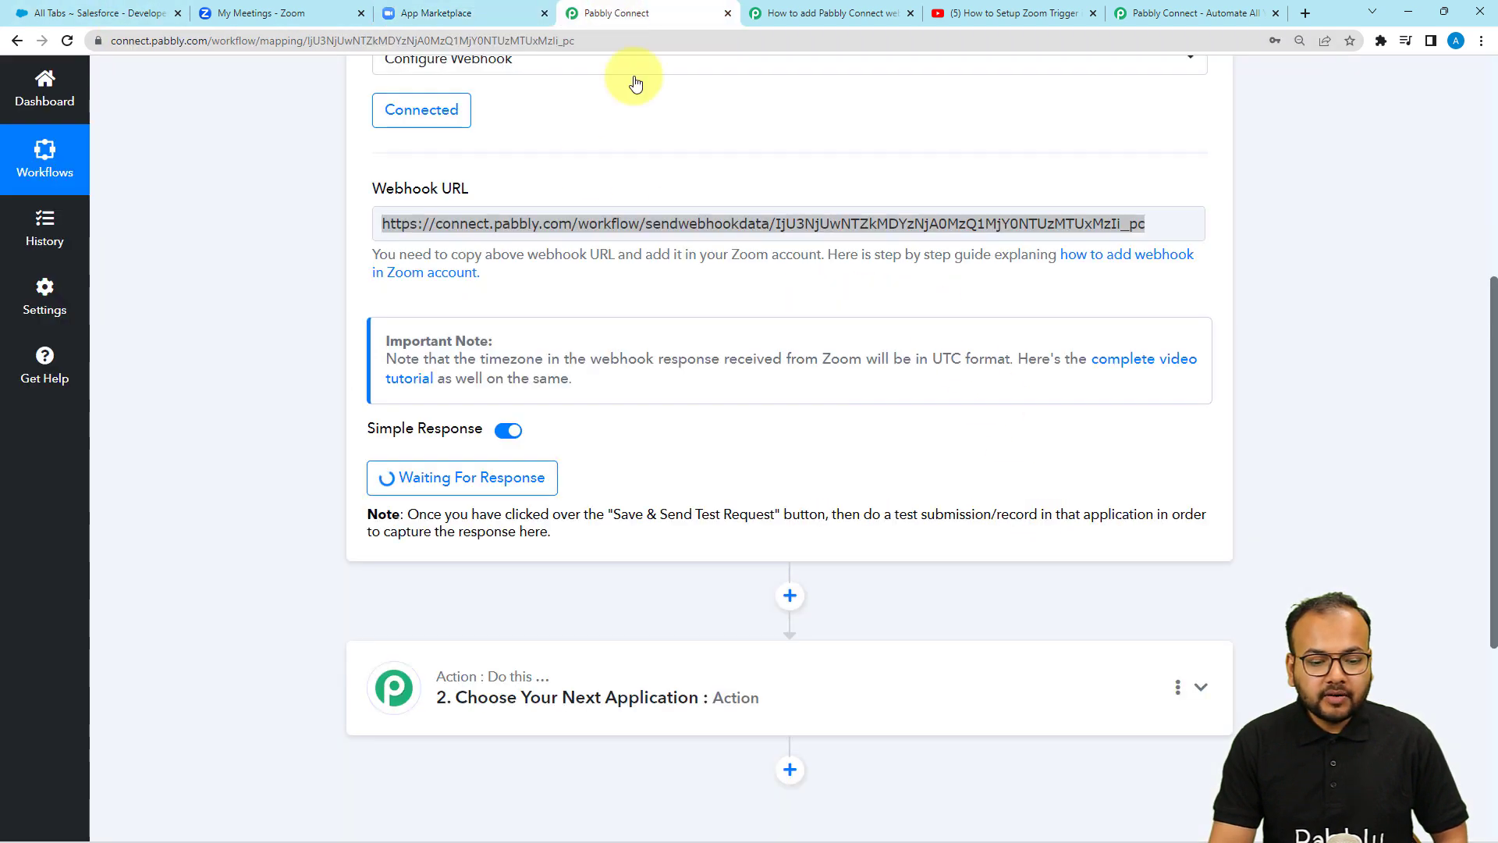
pyautogui.scroll(-1, 288, 489)
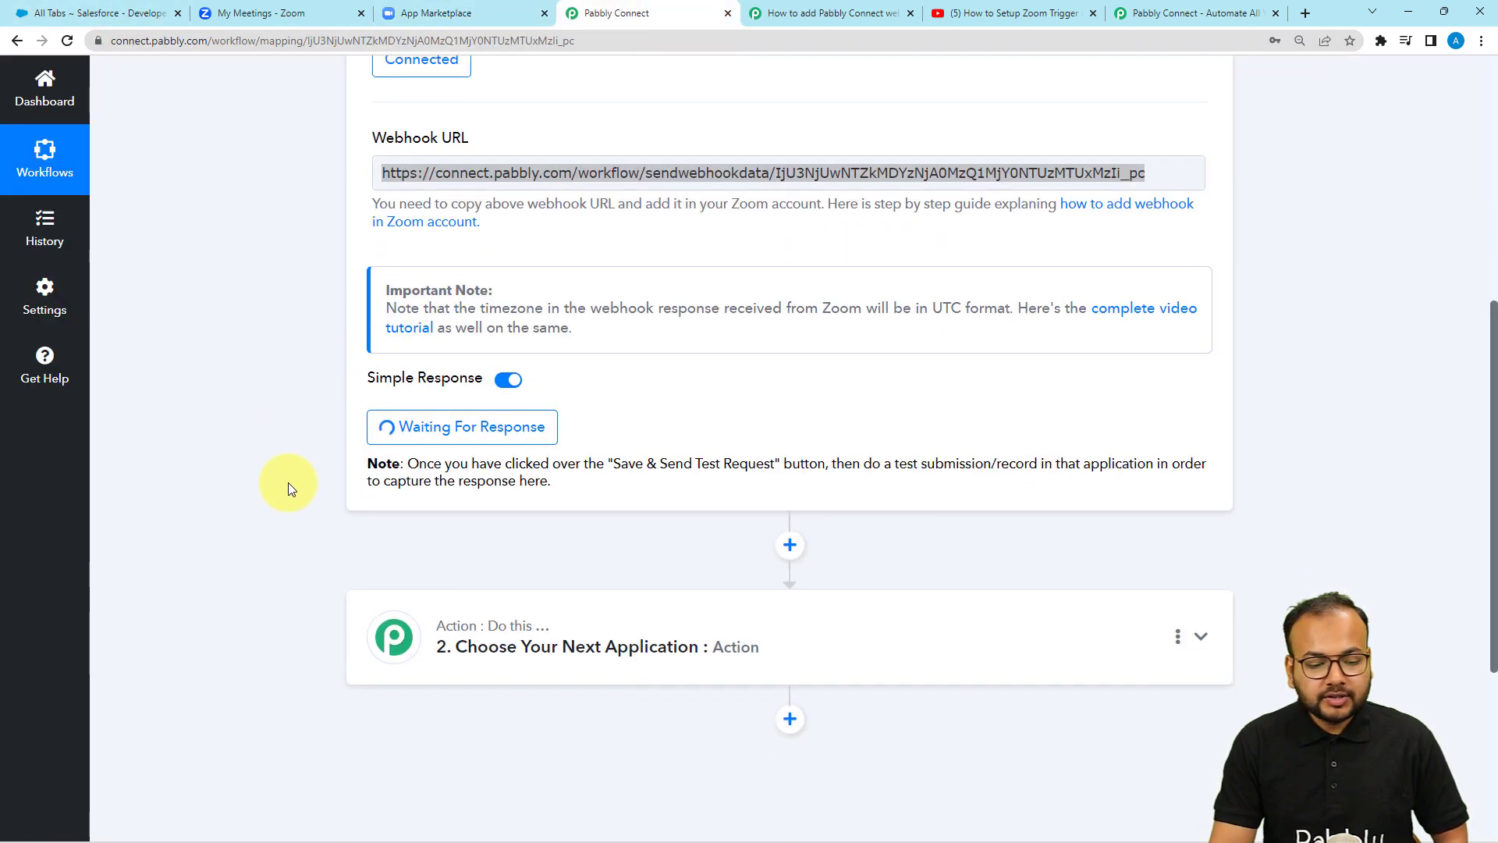
pyautogui.scroll(-1, 287, 483)
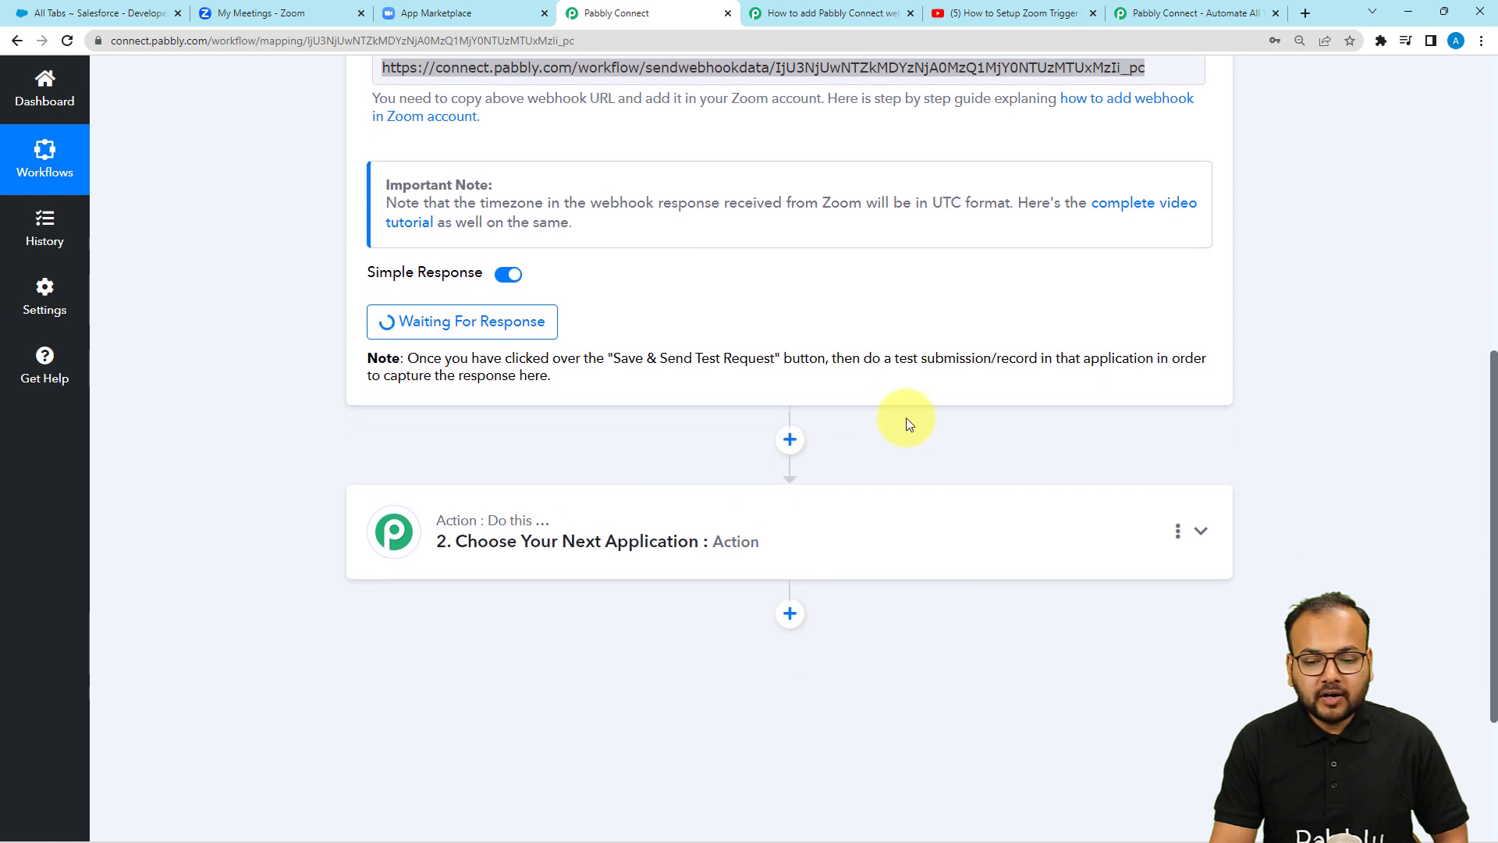
pyautogui.doubleClick(896, 359)
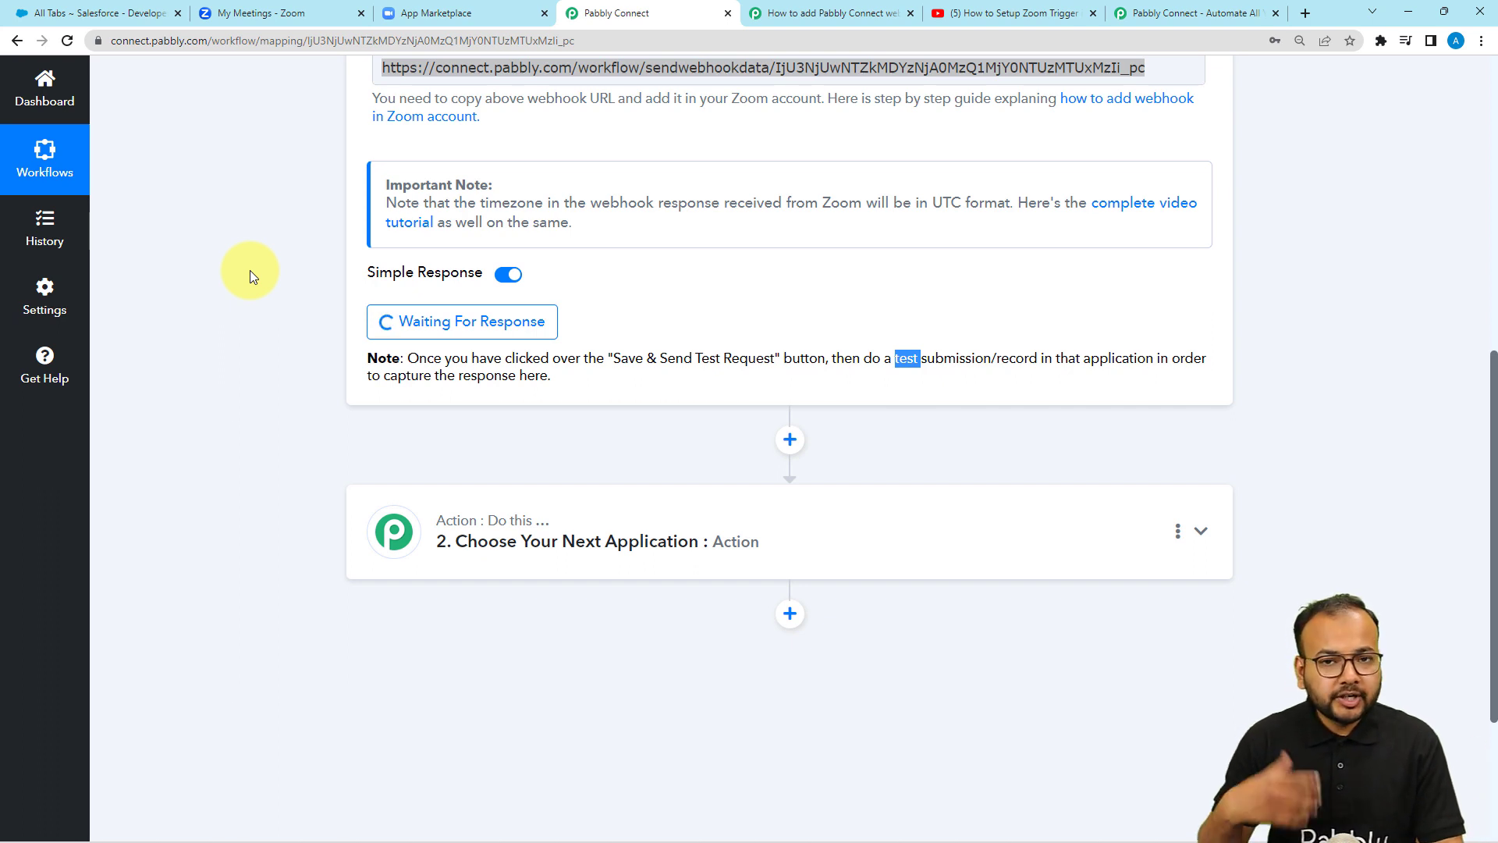
pyautogui.click(282, 15)
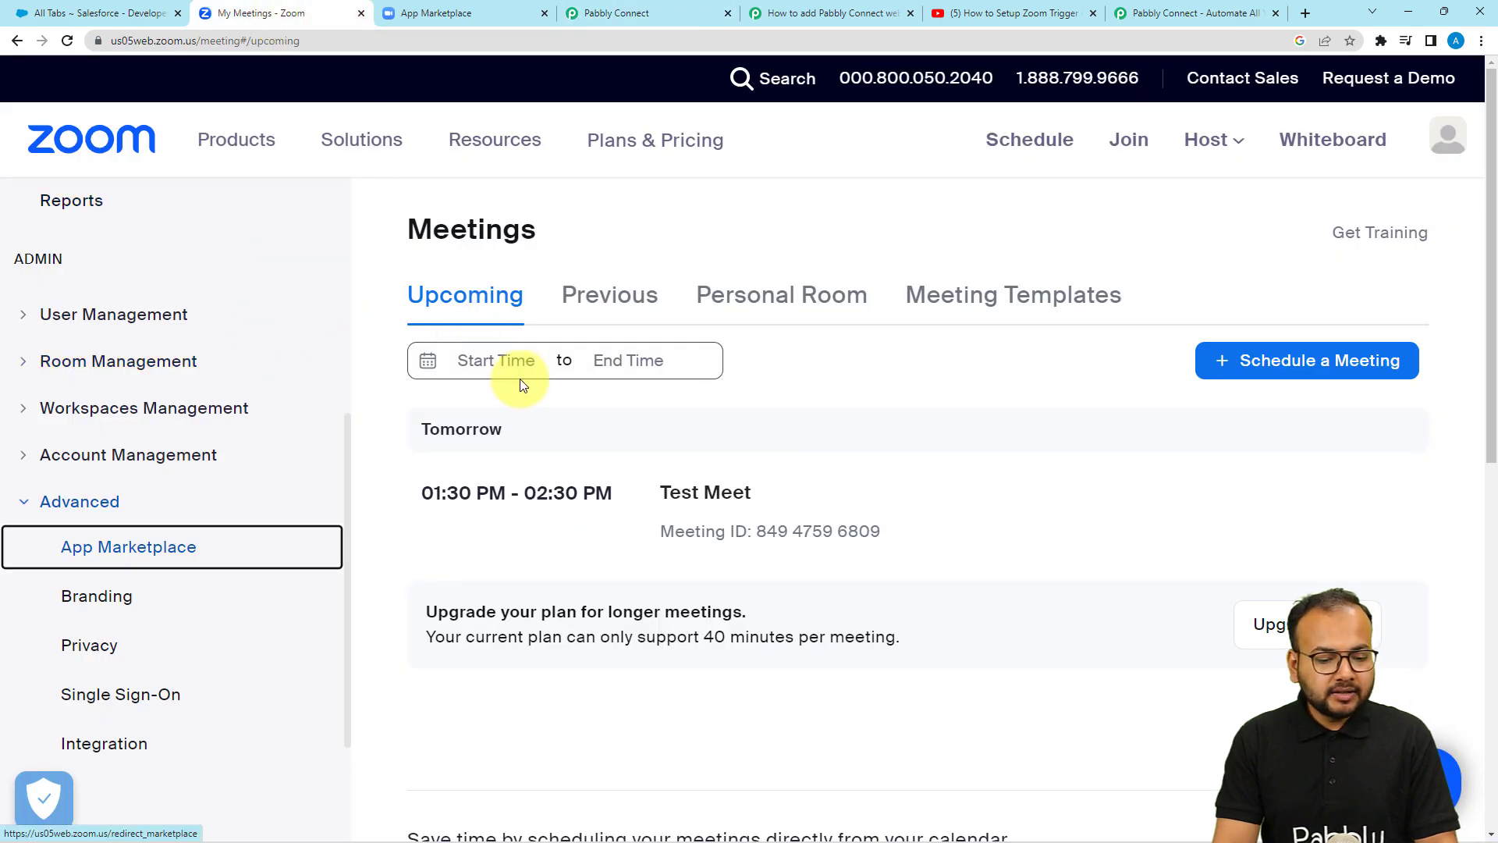
# Step: Start scheduling a Zoom meeting with the topic "New Meeting" and the description "Testing description"
pyautogui.click(1280, 366)
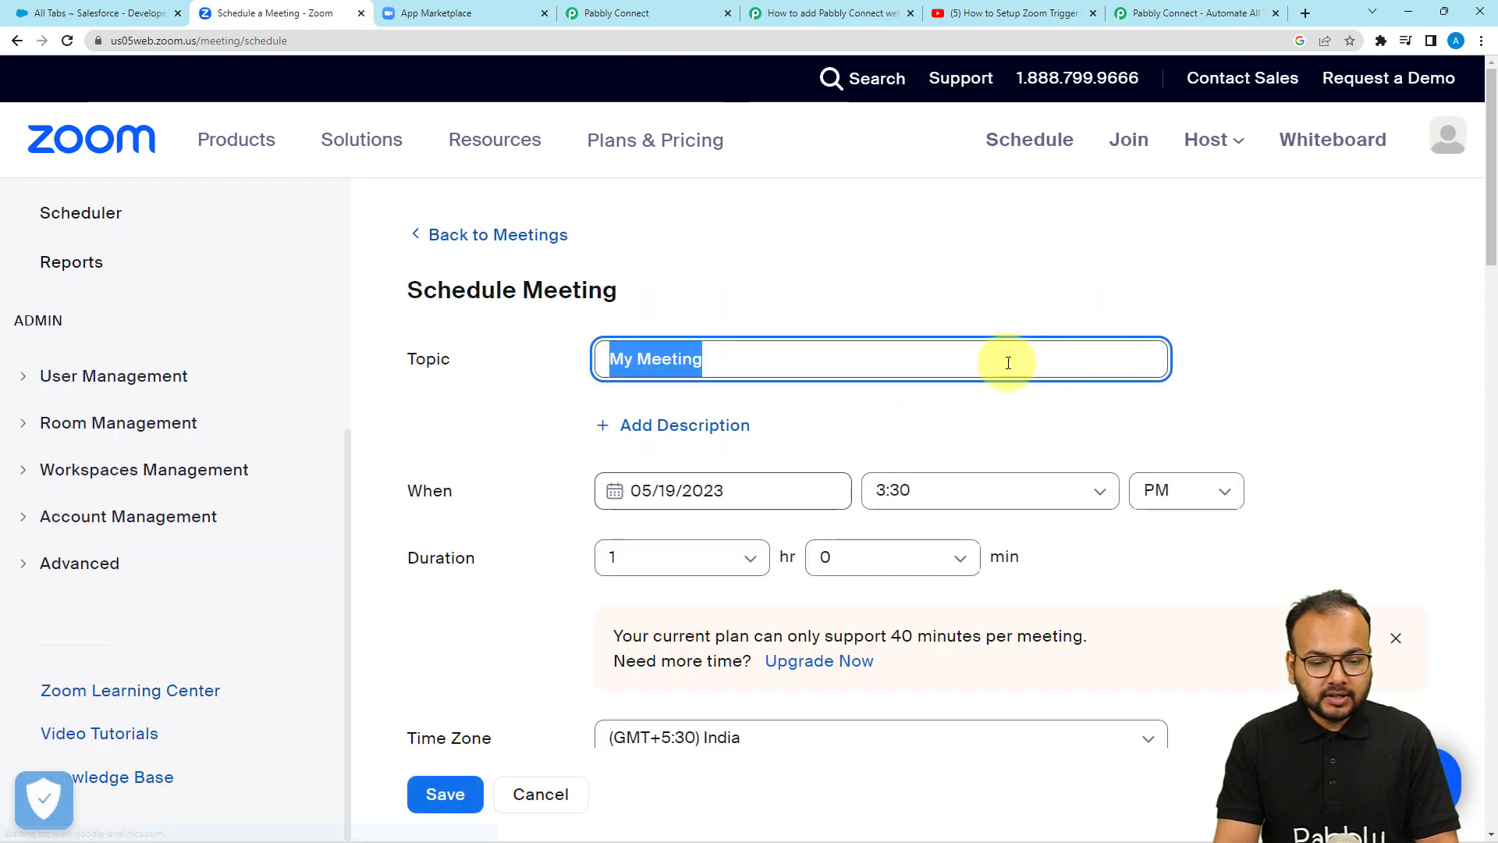
pyautogui.click(811, 356)
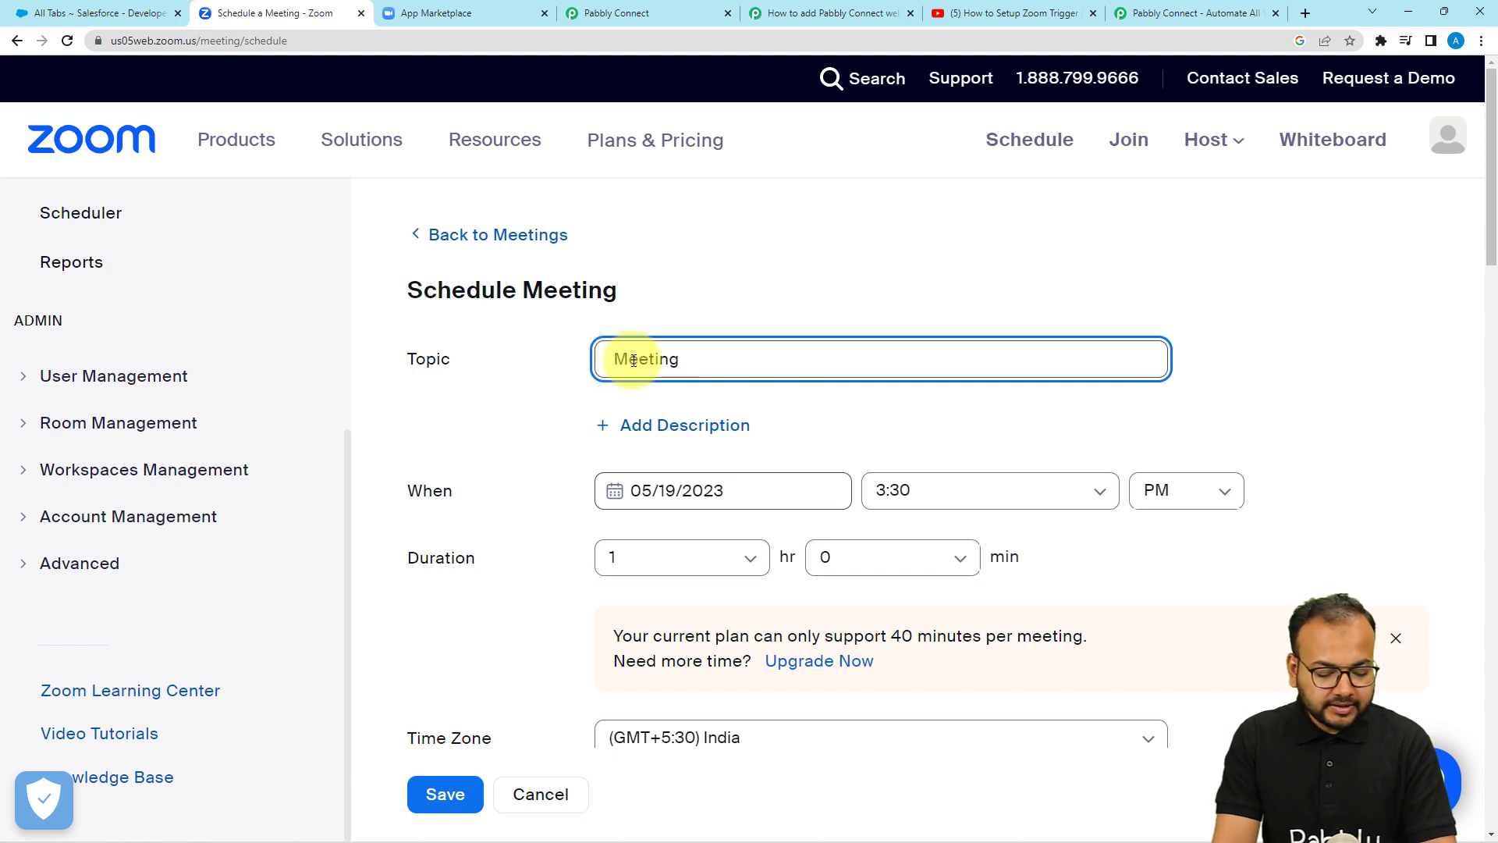
pyautogui.write('w')
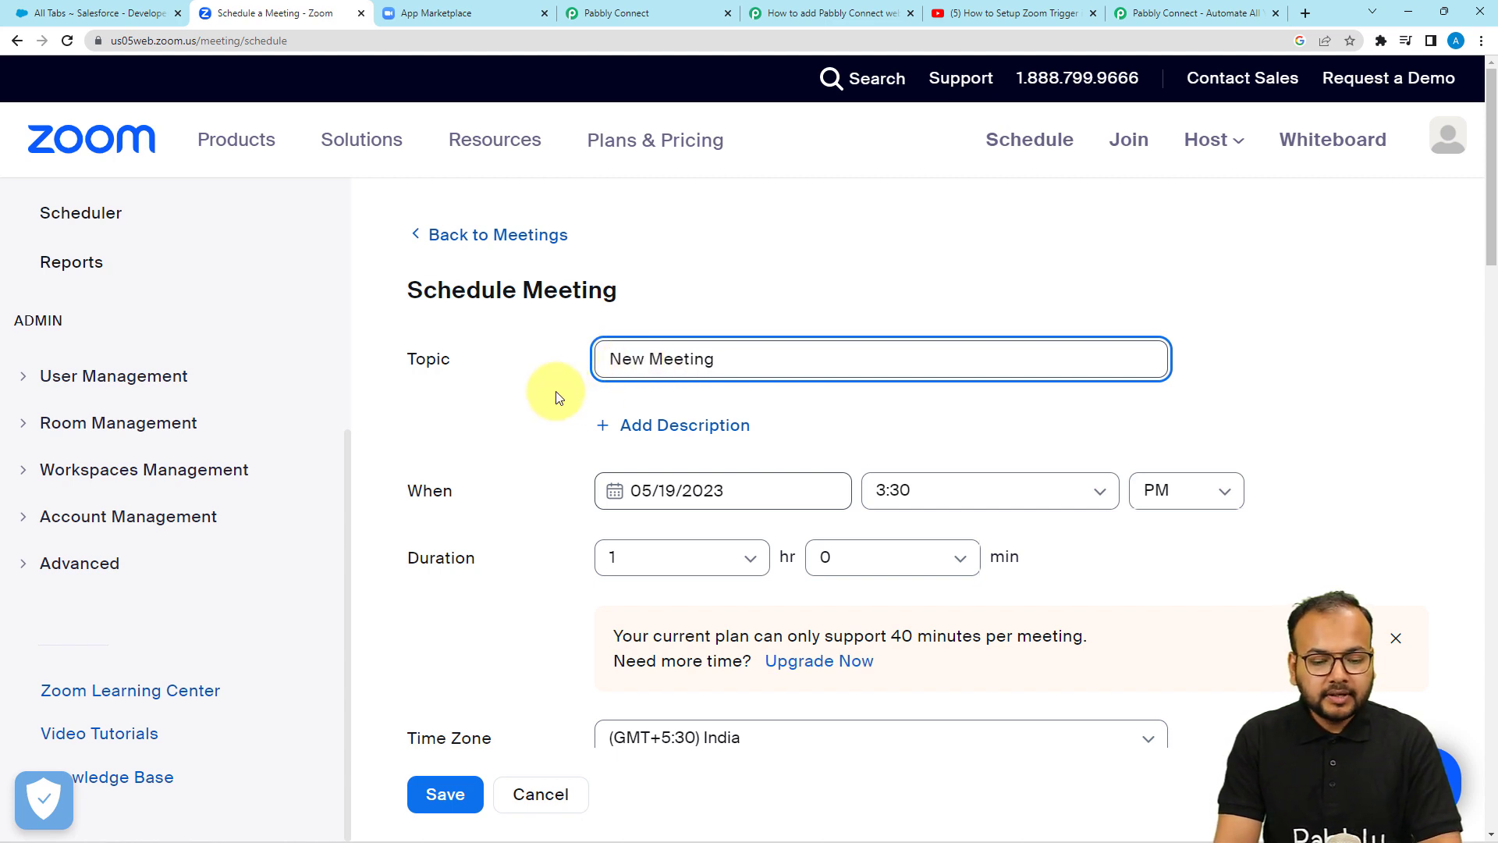
pyautogui.click(612, 426)
pyautogui.click(646, 426)
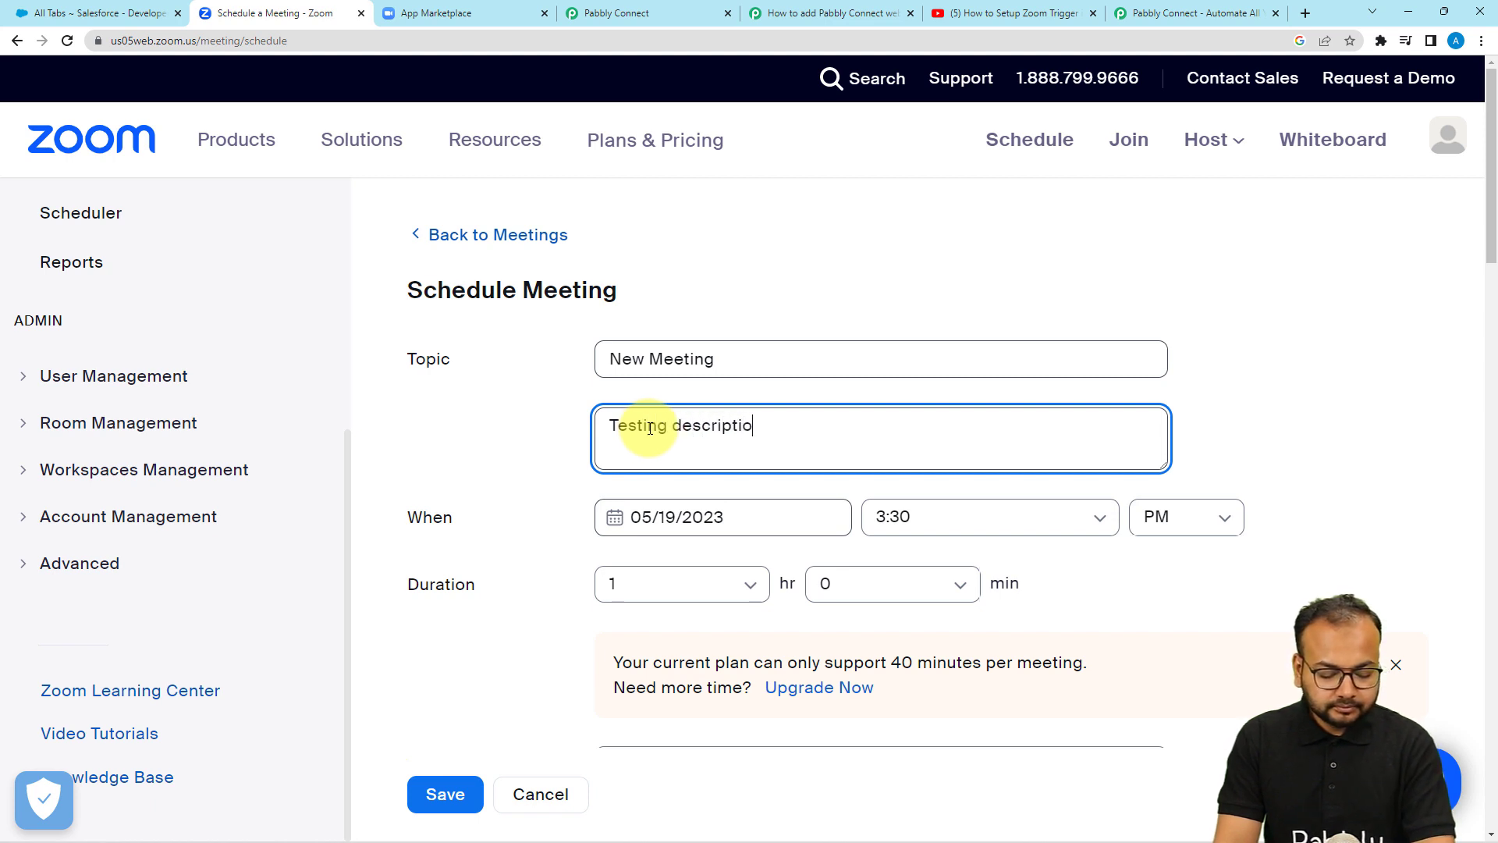
pyautogui.write('n')
pyautogui.click(579, 437)
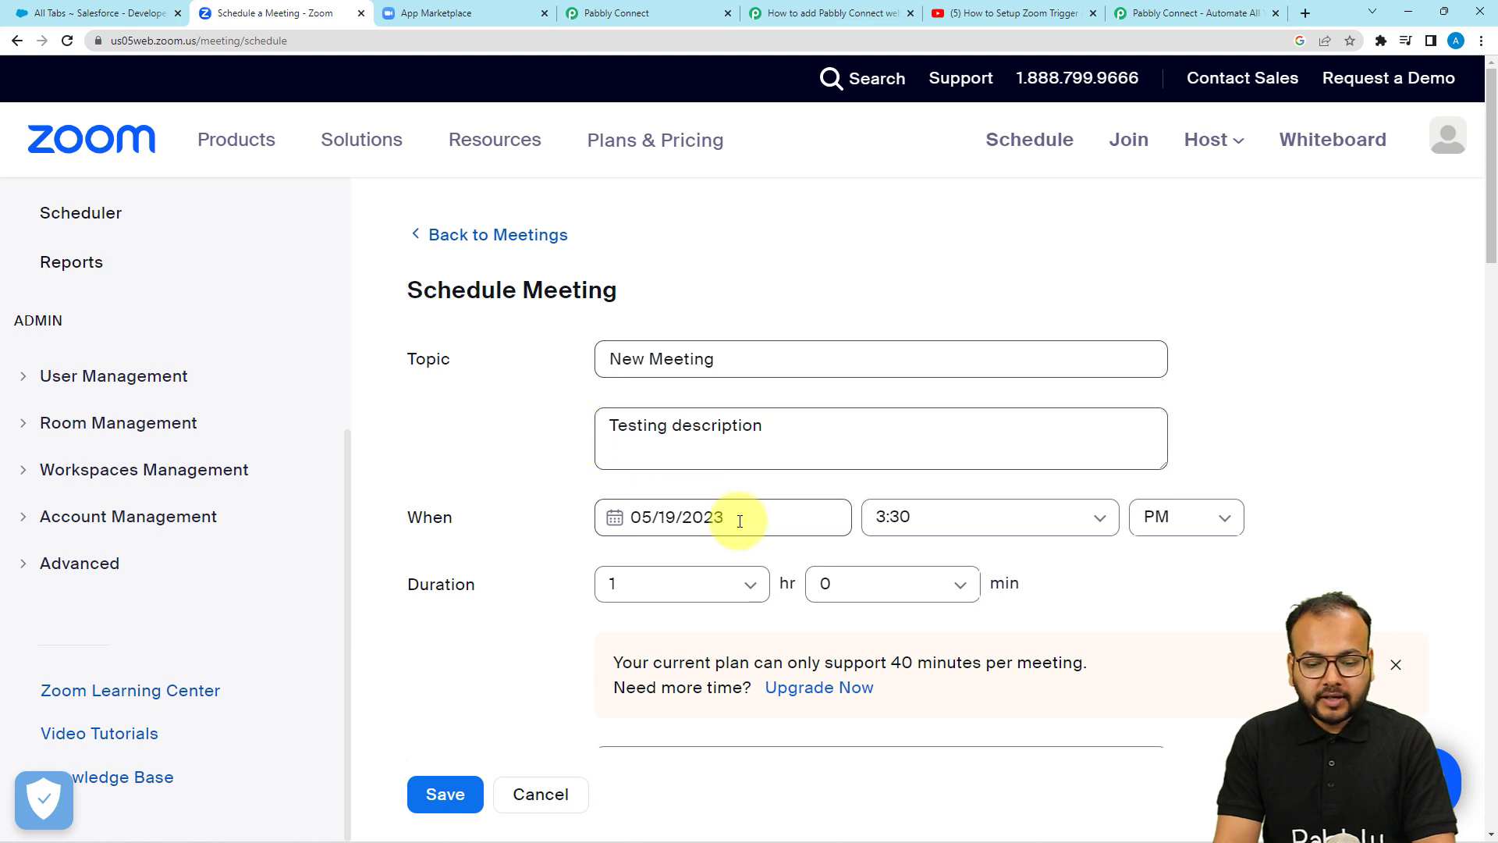
# Step: Set the meeting date to 05/21/2023 and save the scheduled meeting
pyautogui.scroll(-2, 702, 468)
pyautogui.click(624, 365)
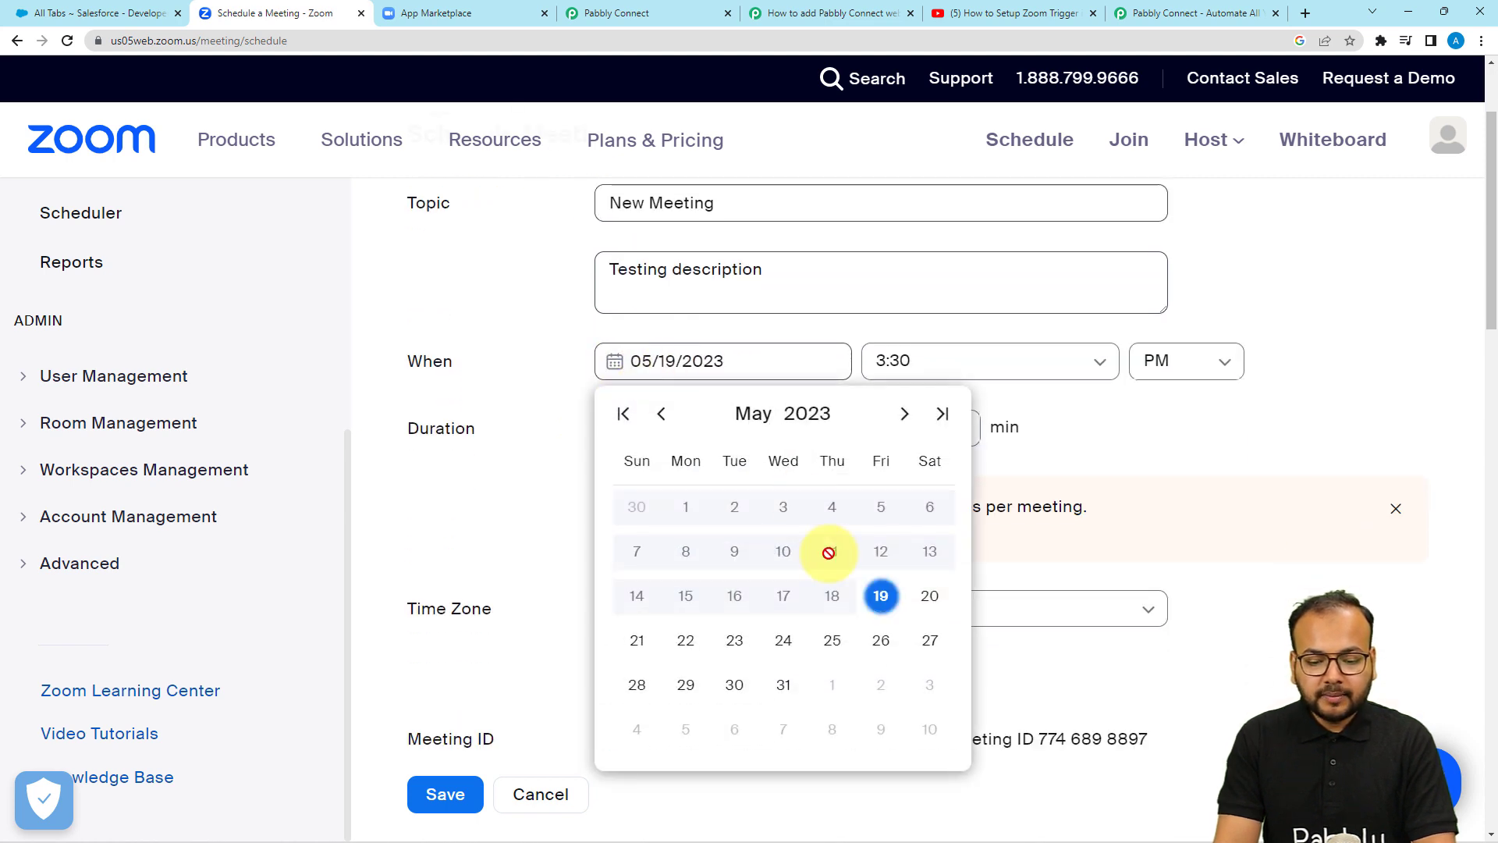
pyautogui.click(638, 640)
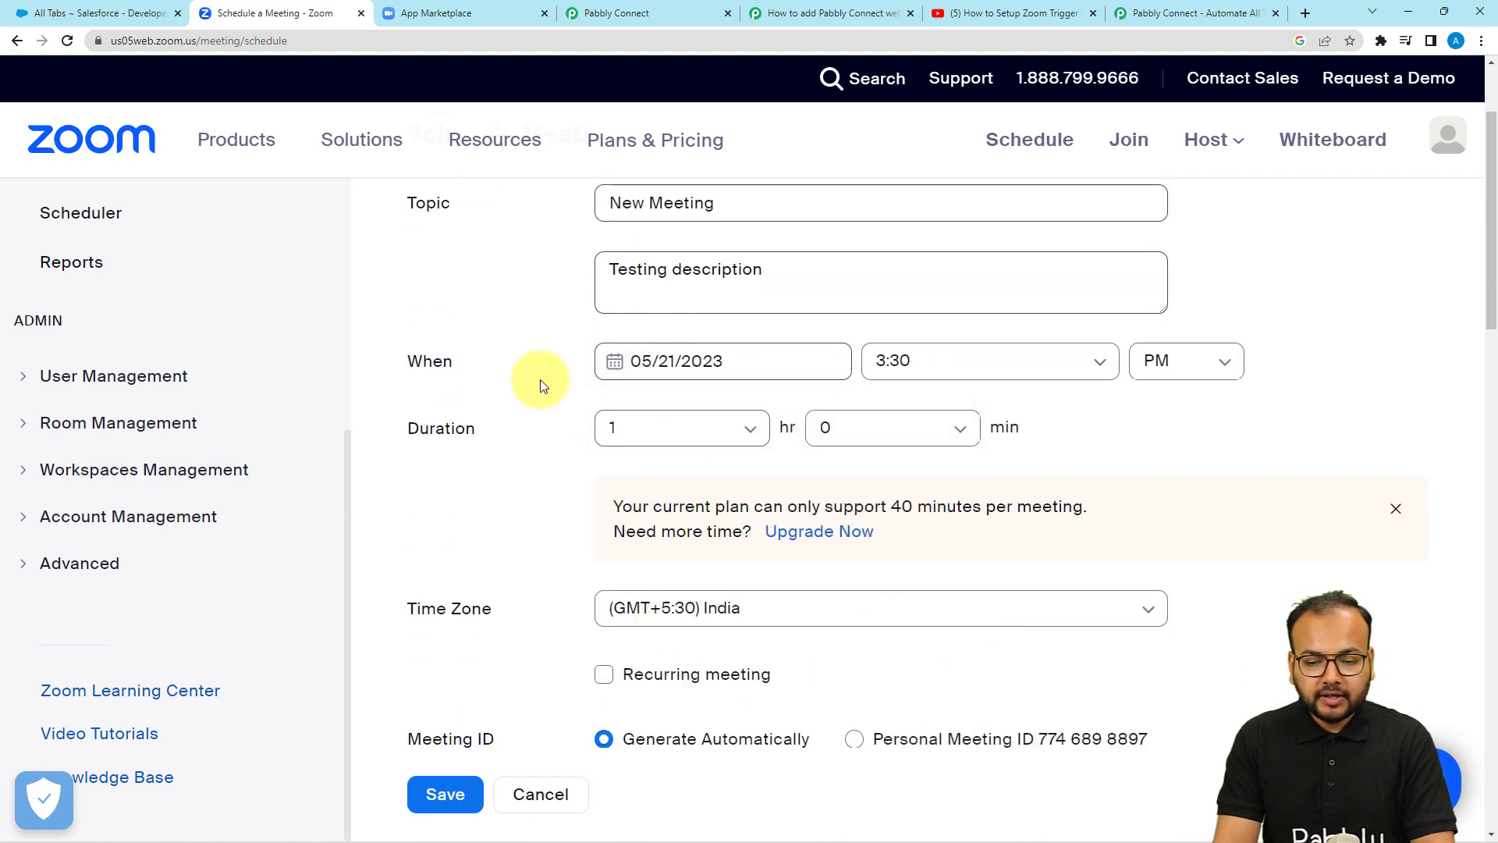
pyautogui.scroll(-1, 569, 449)
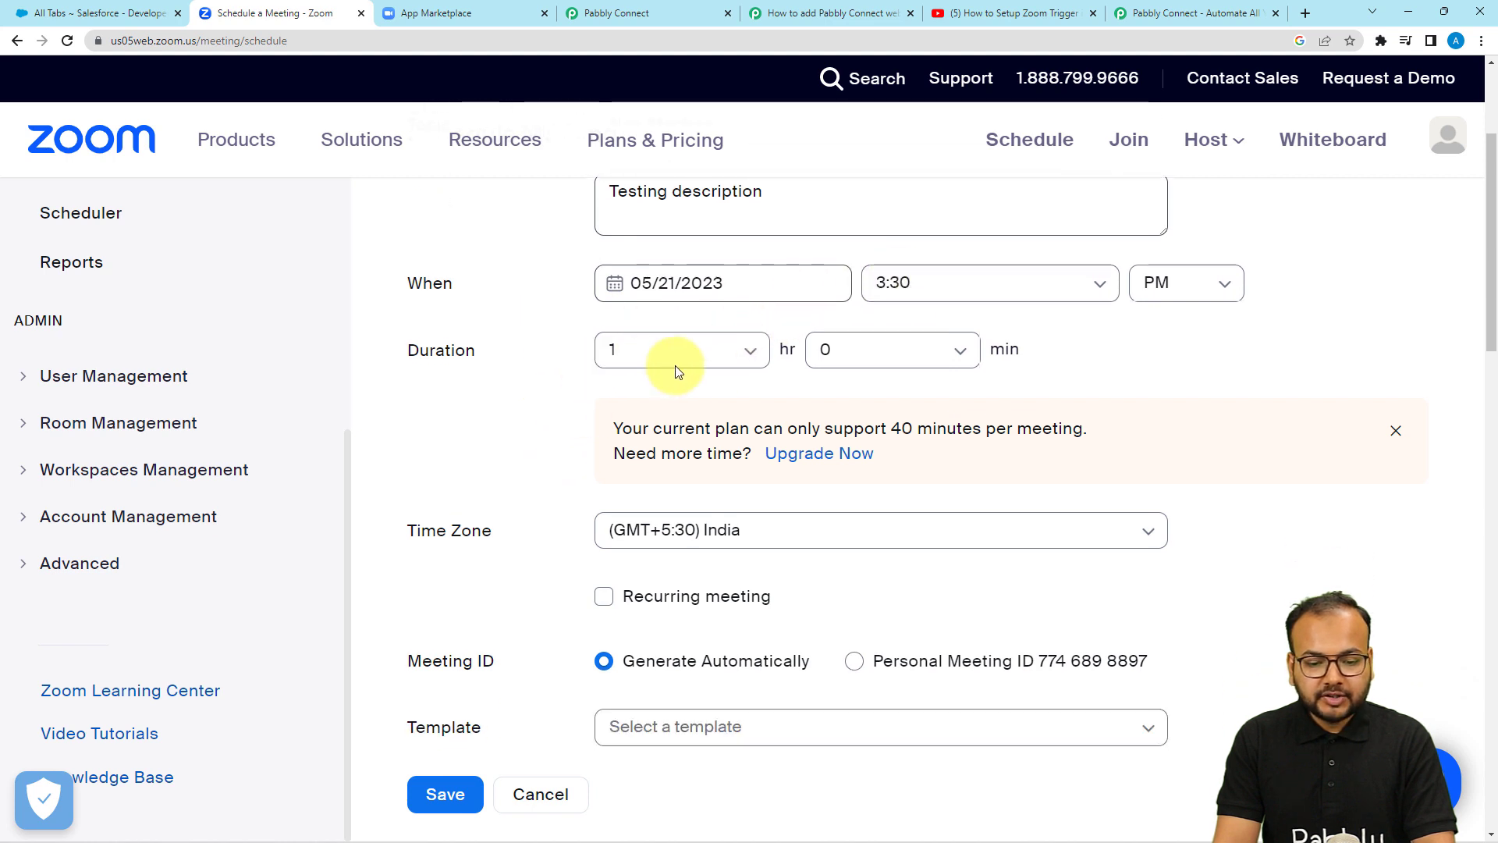
pyautogui.scroll(-4, 542, 429)
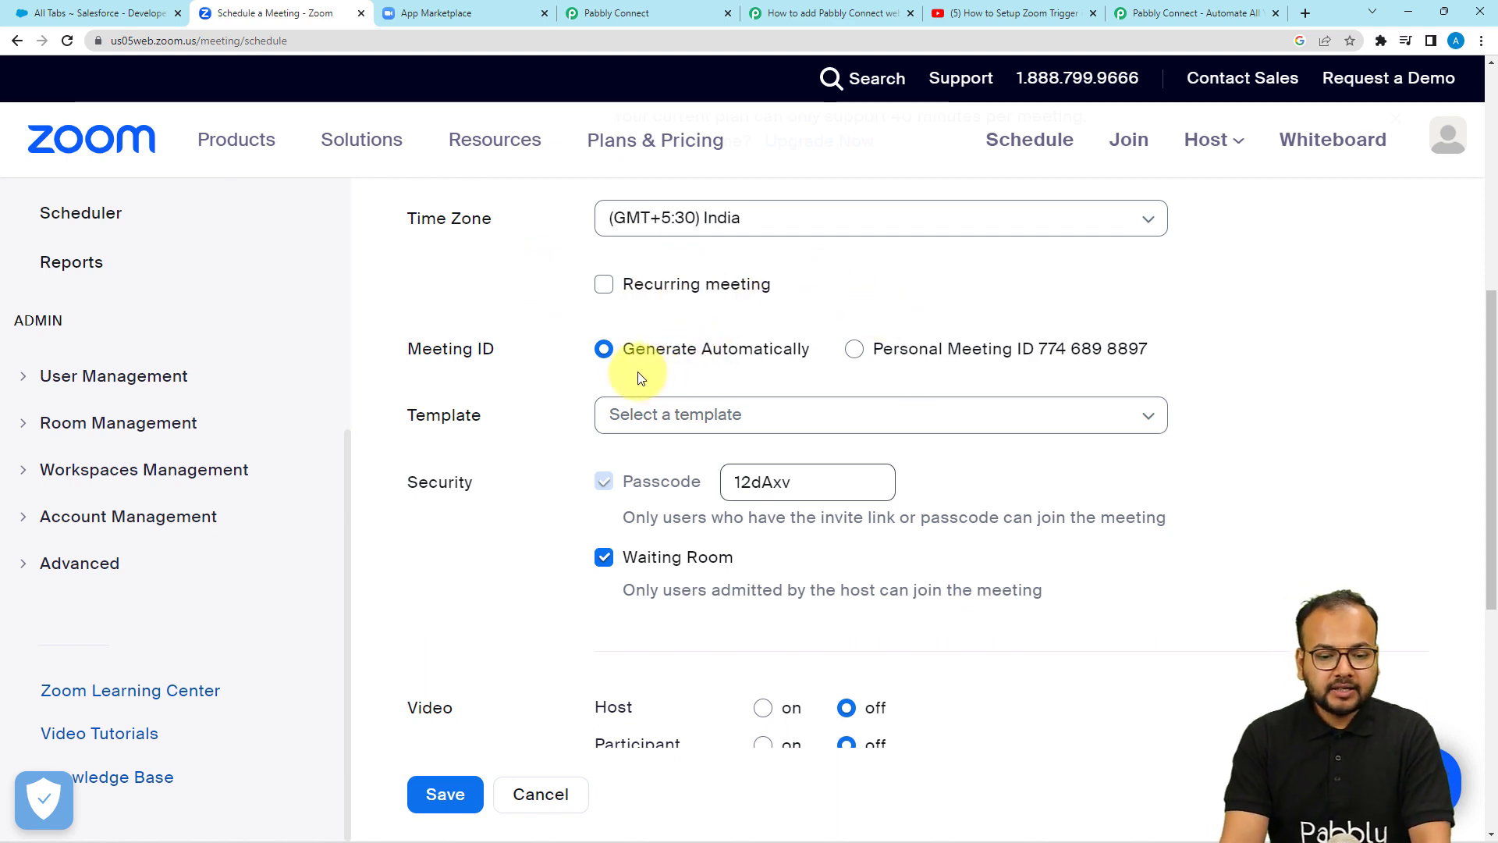
pyautogui.scroll(-5, 602, 429)
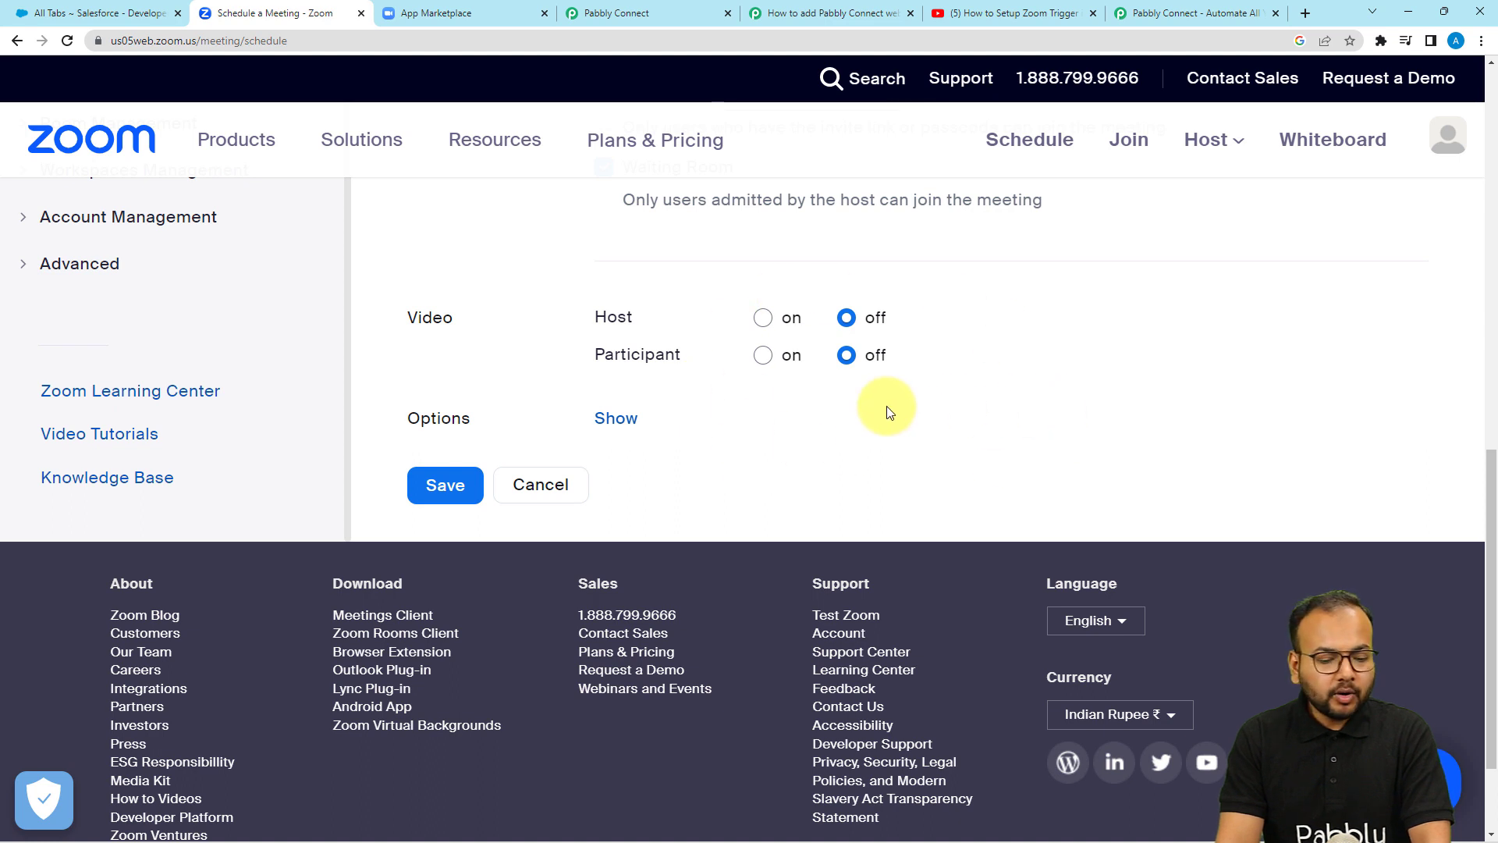
pyautogui.click(443, 488)
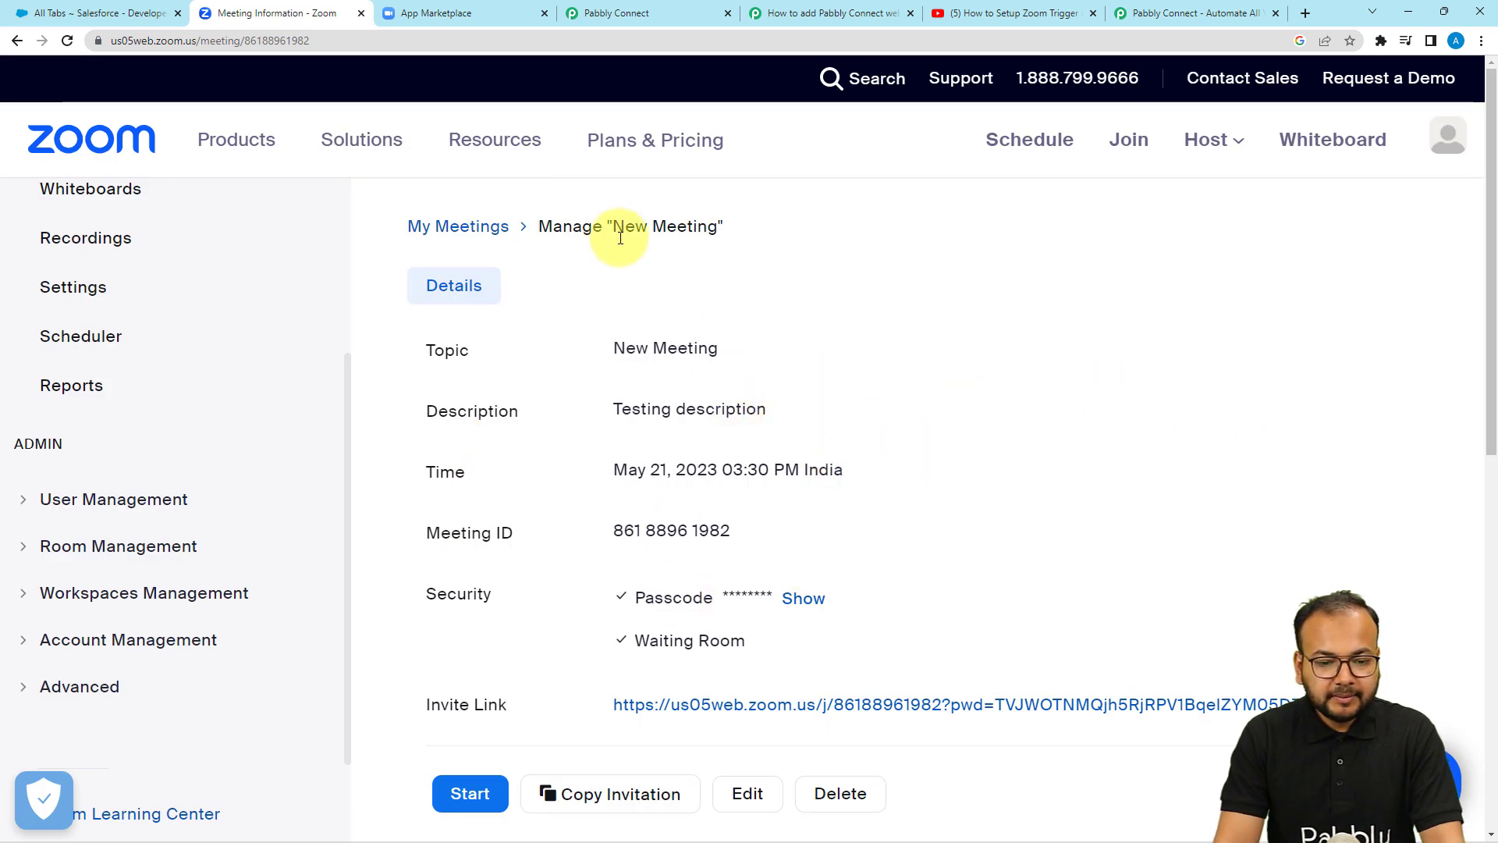
# Step: Switch to Pabbly Connect and examine the captured webhook response, checking the meeting's topic, start time and duration
pyautogui.click(652, 11)
pyautogui.scroll(-1, 518, 395)
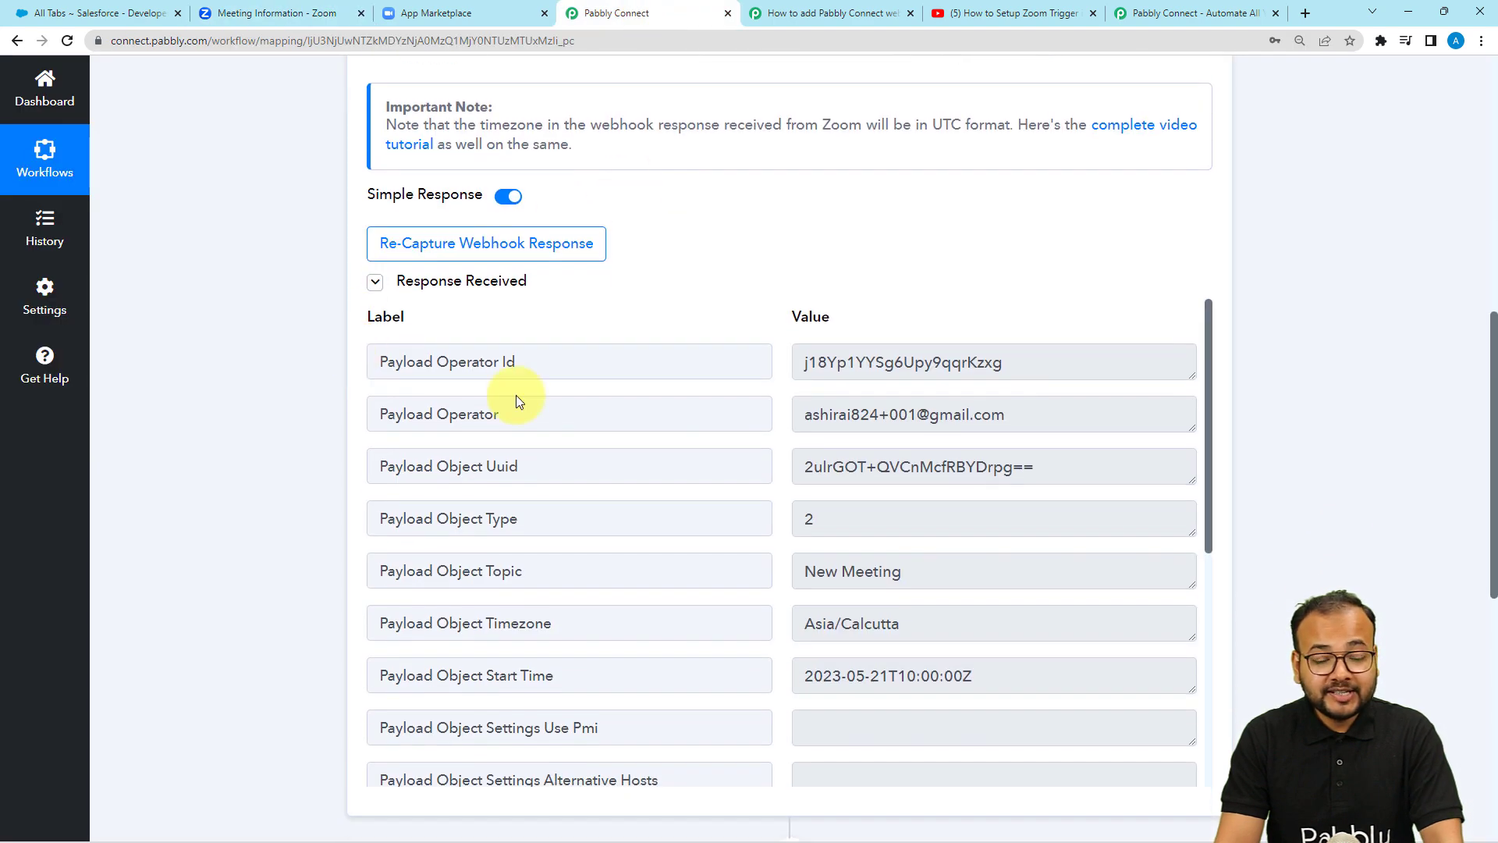
pyautogui.scroll(-2, 444, 411)
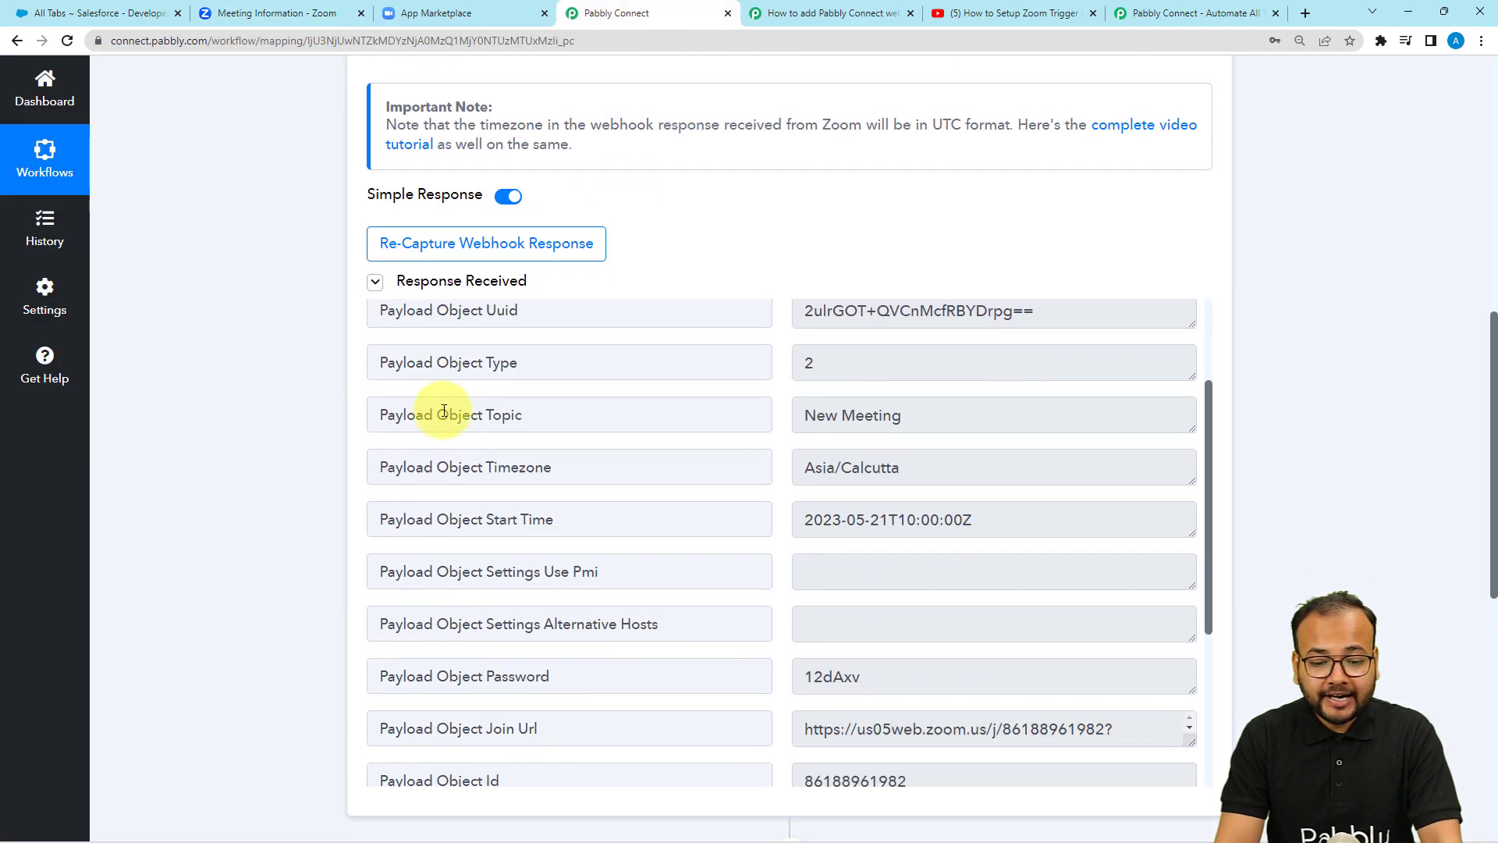
pyautogui.scroll(1, 443, 411)
pyautogui.scroll(-2, 699, 467)
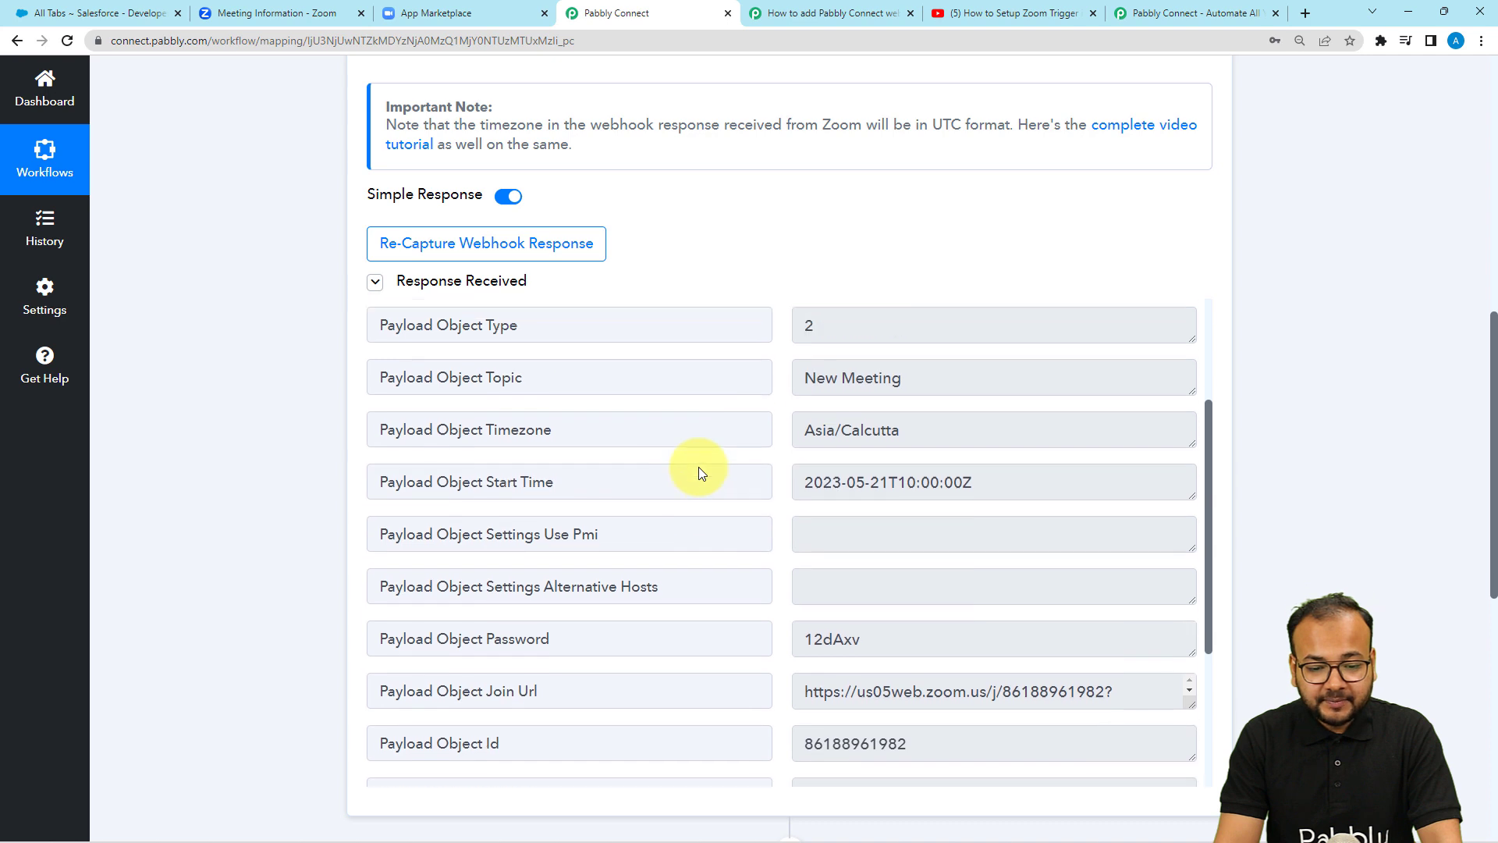
pyautogui.scroll(1, 609, 445)
pyautogui.moveTo(896, 417); pyautogui.dragTo(753, 419)
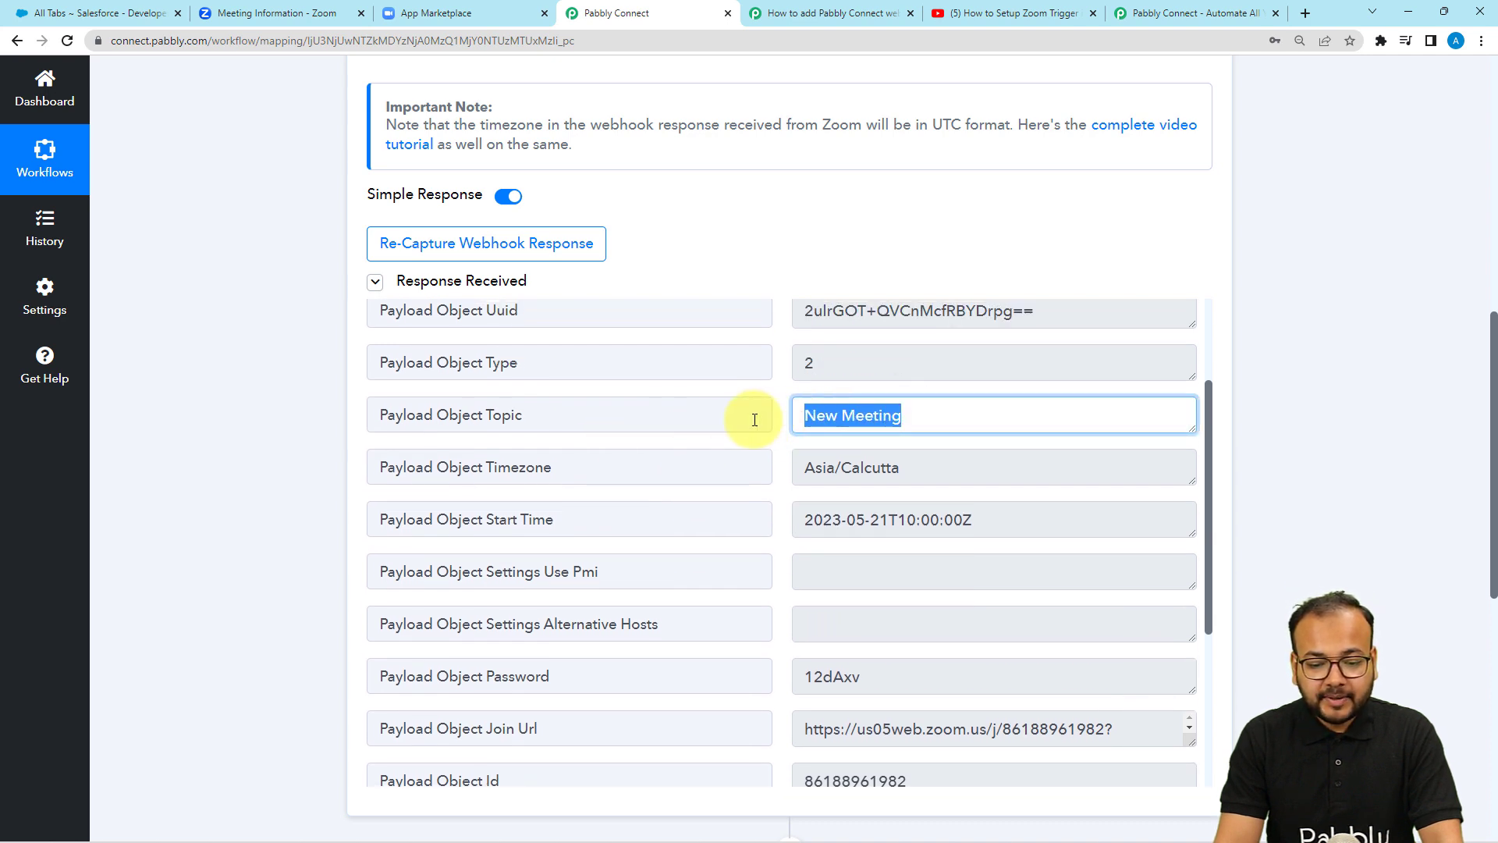
pyautogui.scroll(-2, 772, 491)
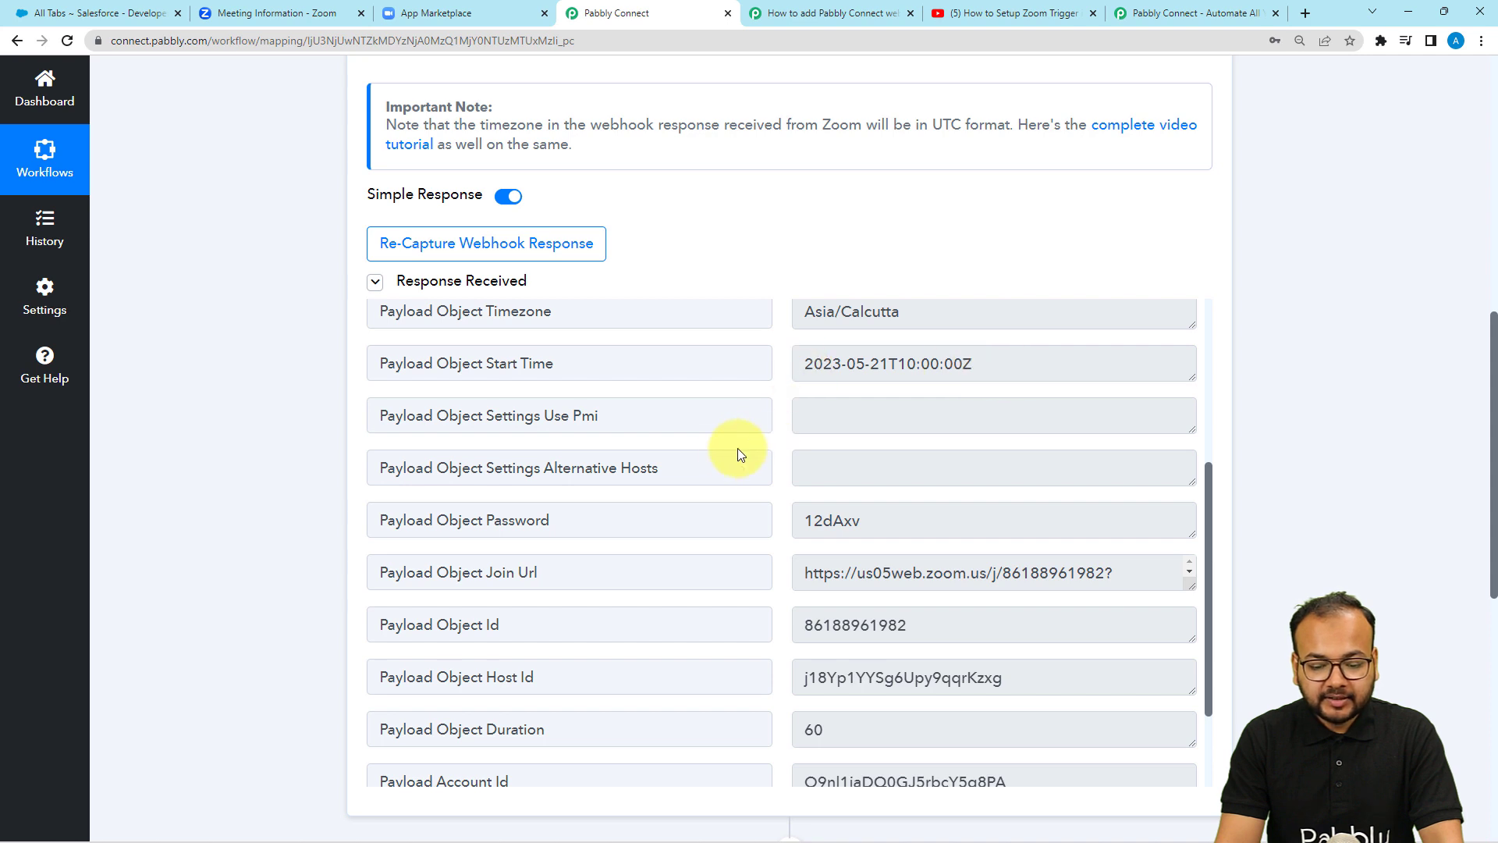
pyautogui.scroll(-2, 729, 453)
pyautogui.doubleClick(815, 594)
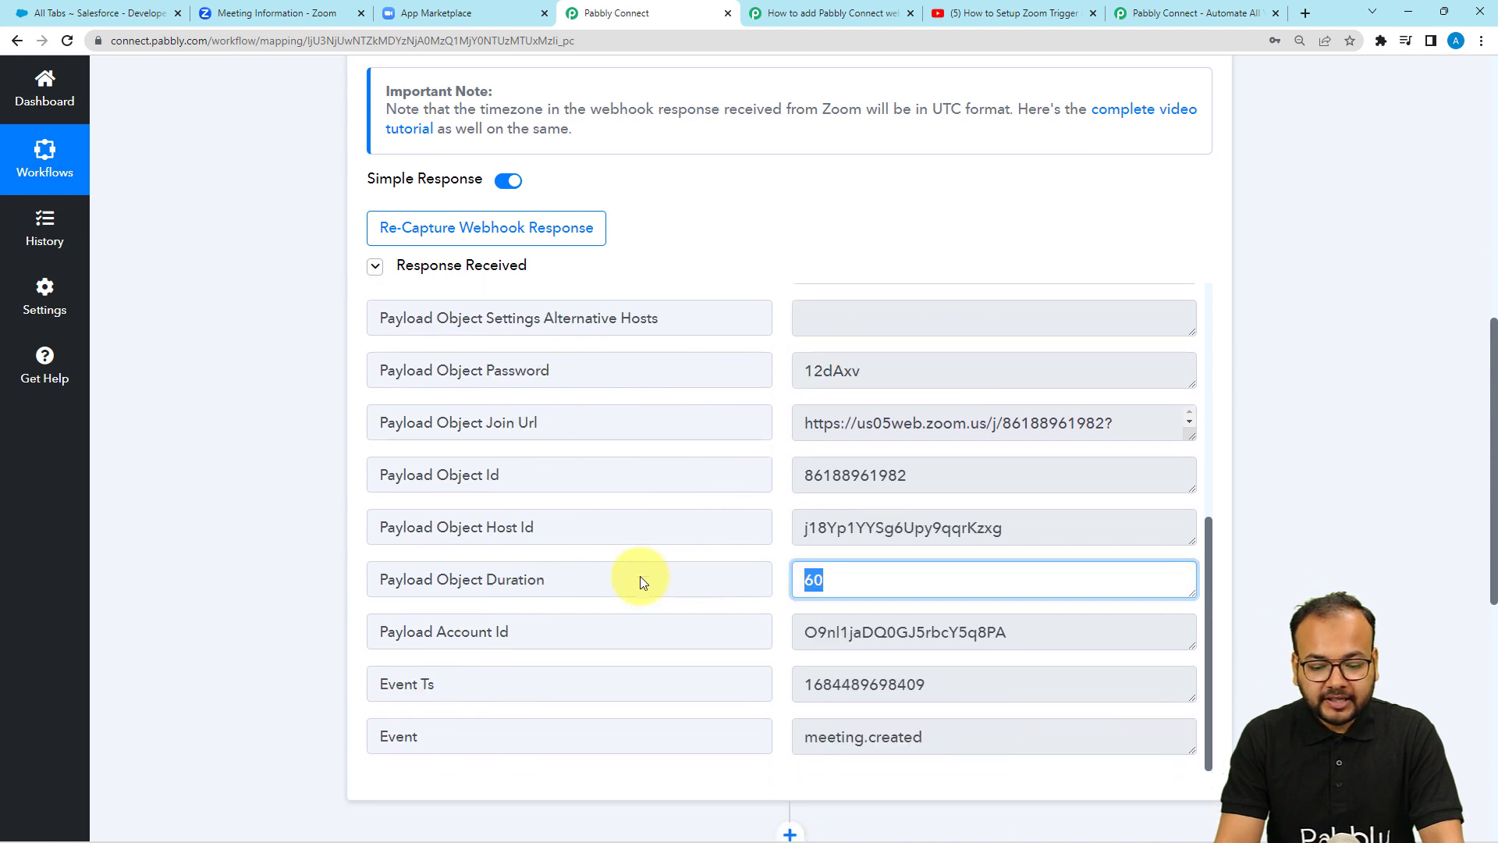
# Step: Choose Salesforce as the workflow's action app and set its action event to Create Record
pyautogui.scroll(-2, 639, 576)
pyautogui.scroll(-4, 217, 445)
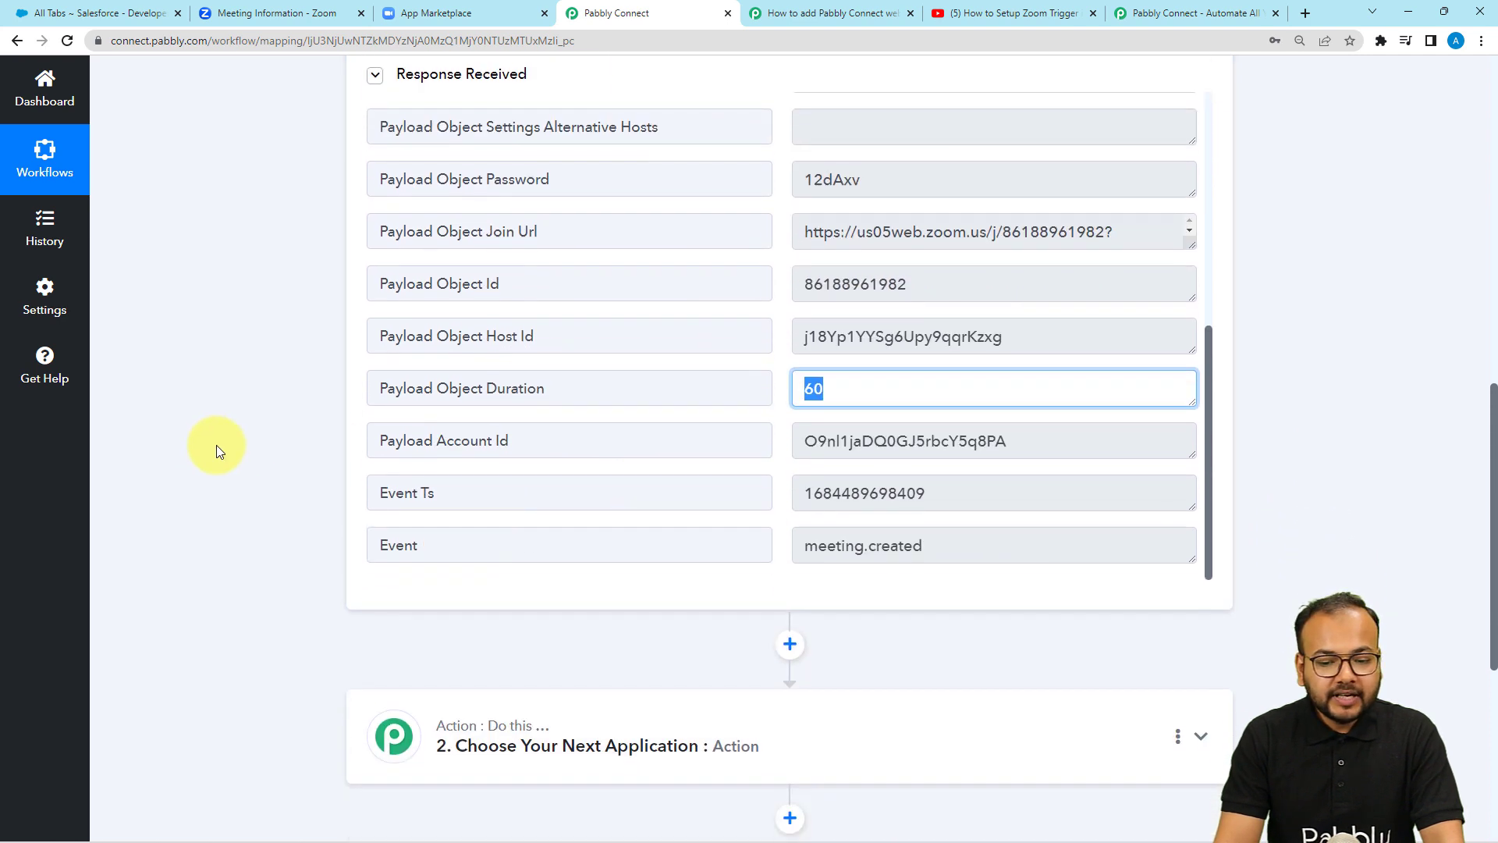
pyautogui.click(461, 502)
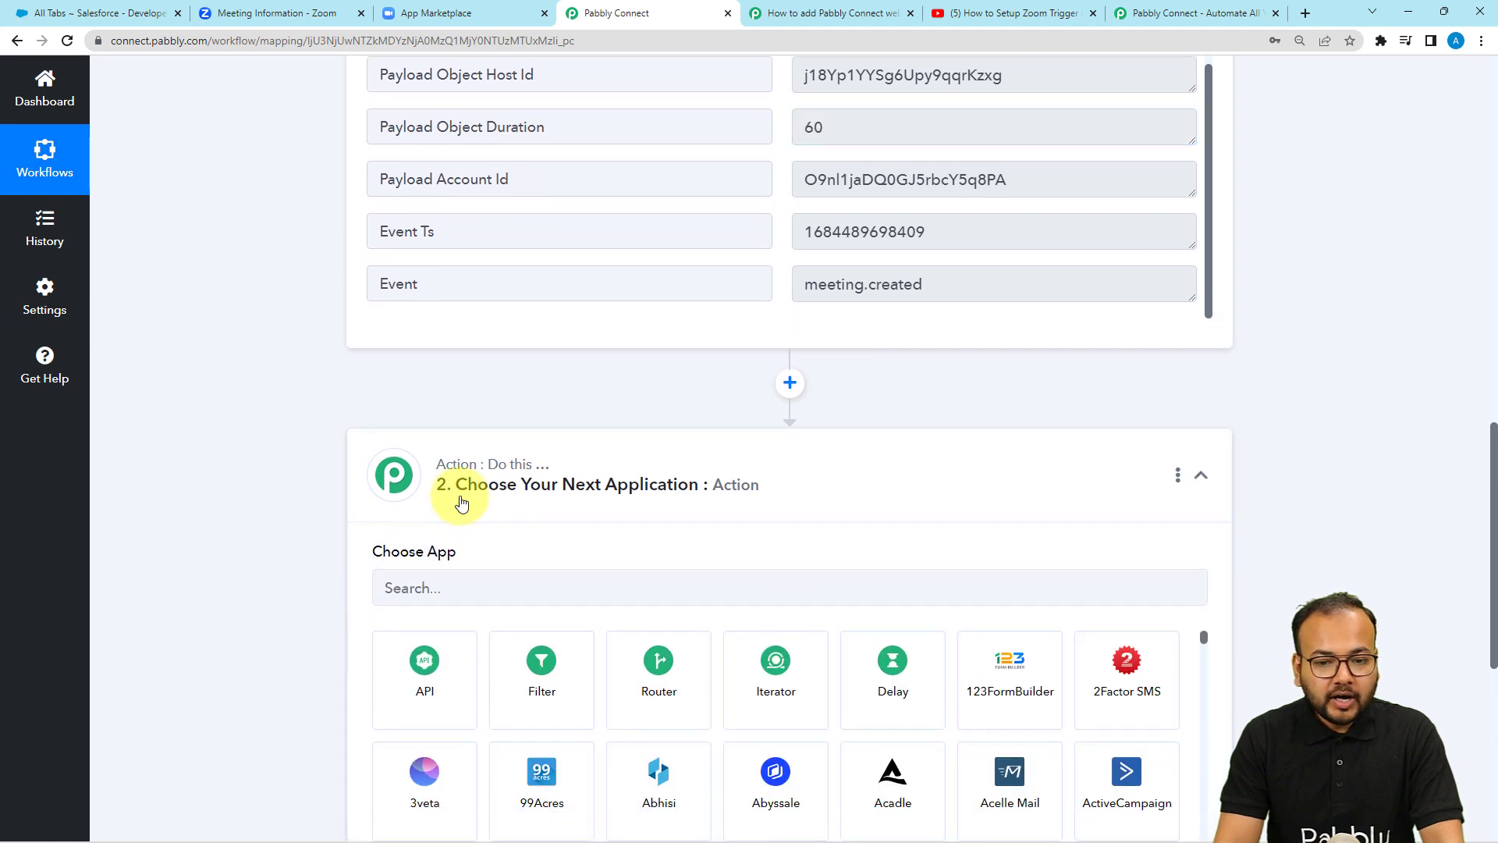
pyautogui.scroll(-1, 461, 503)
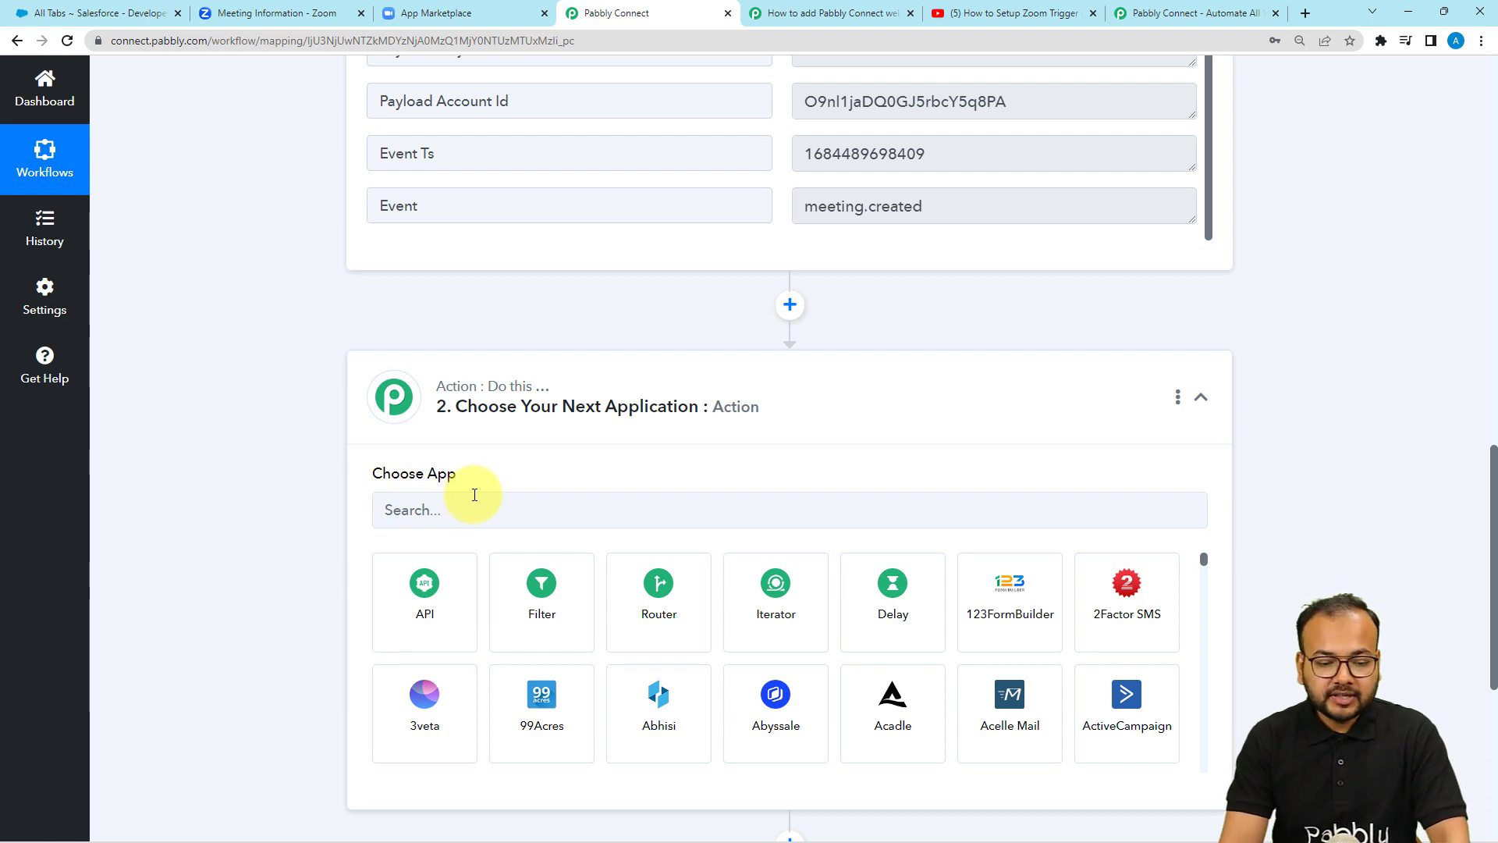
pyautogui.click(478, 507)
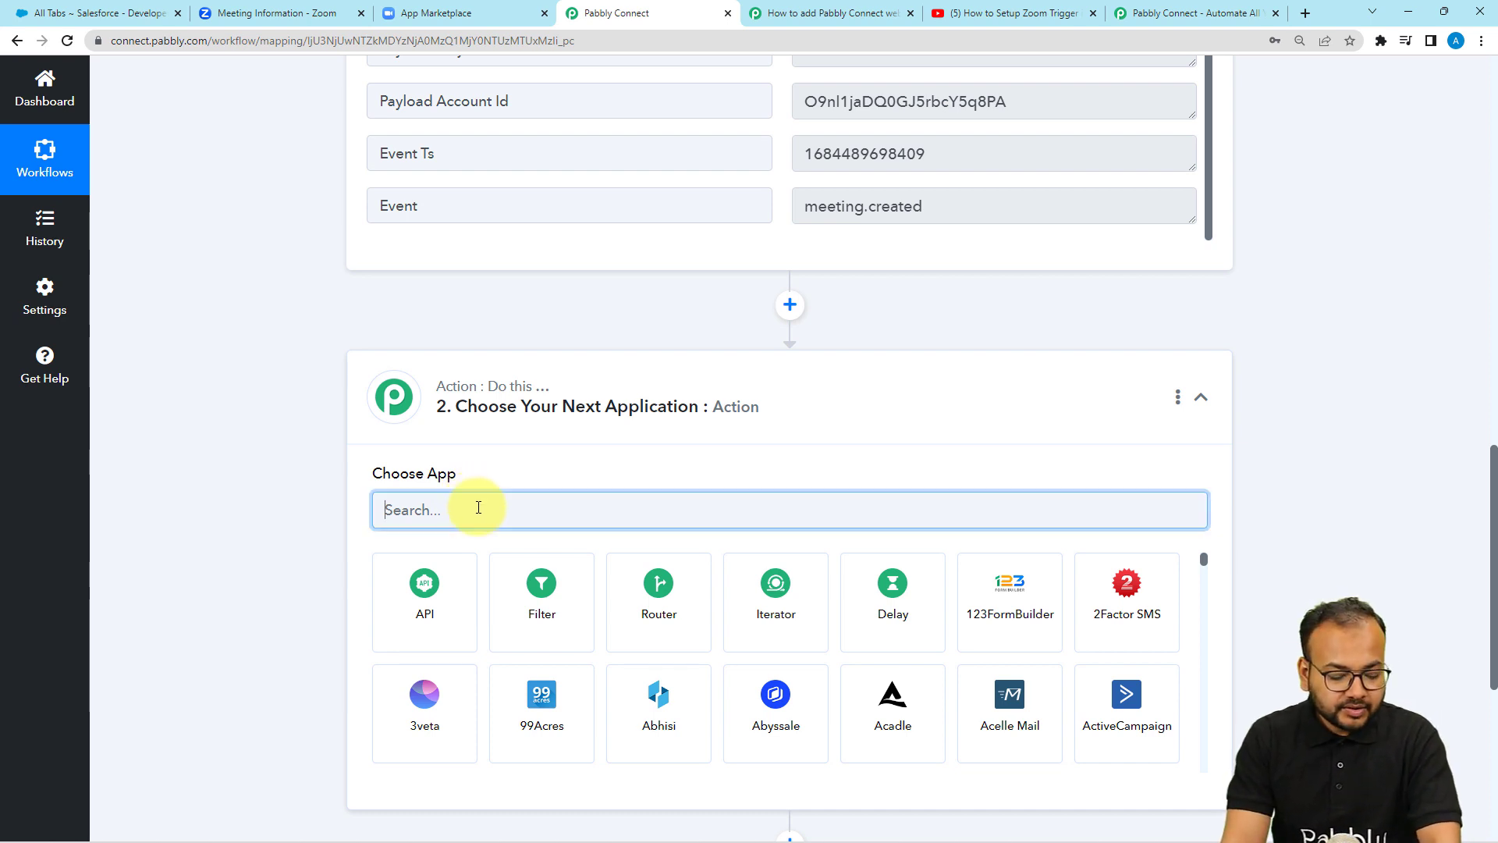
pyautogui.write('sales')
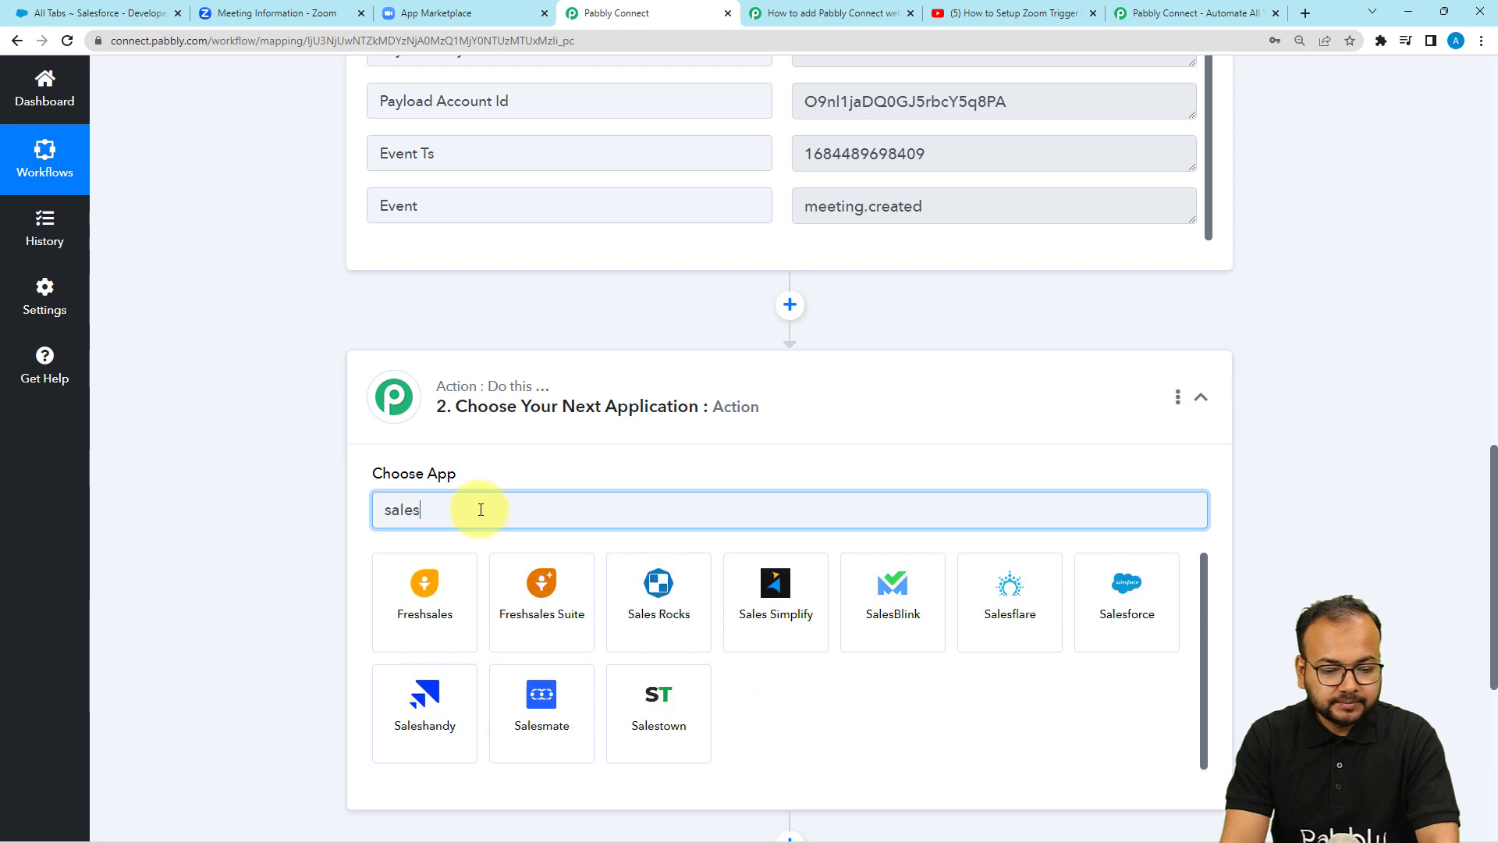
pyautogui.click(1103, 642)
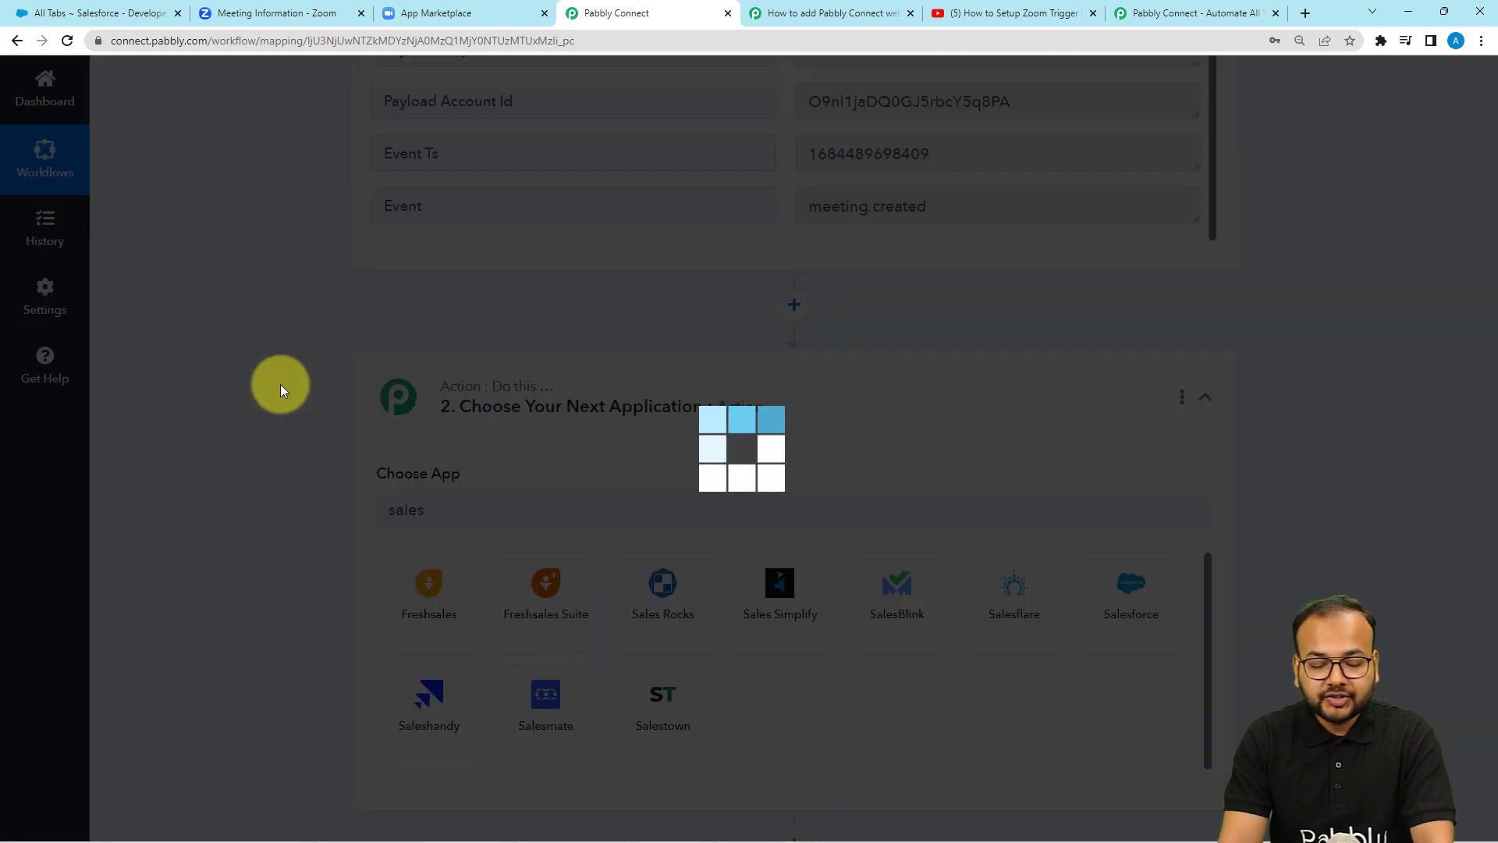
pyautogui.scroll(-3, 281, 390)
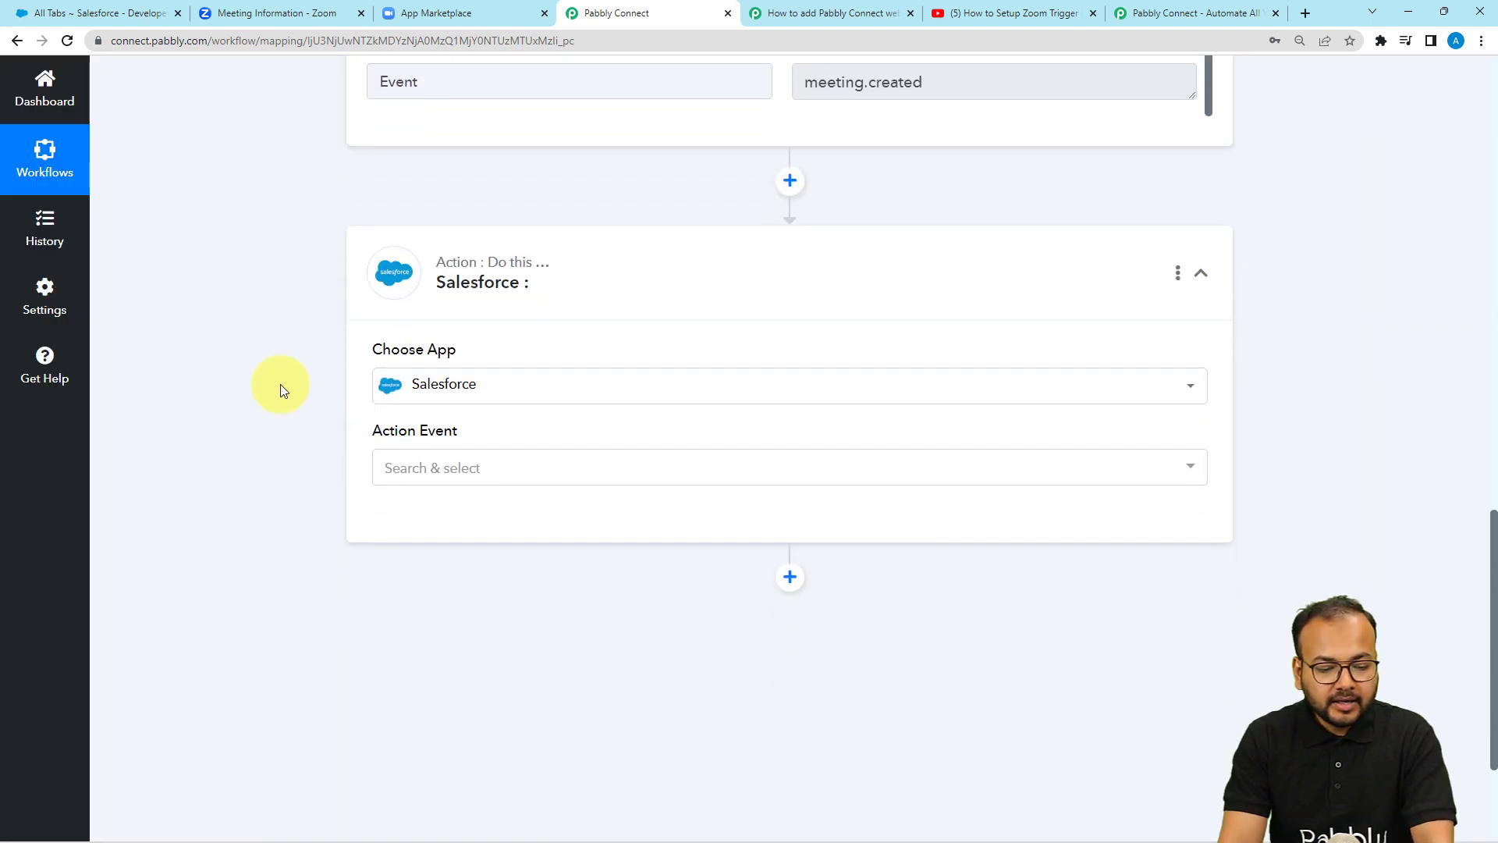
pyautogui.click(428, 368)
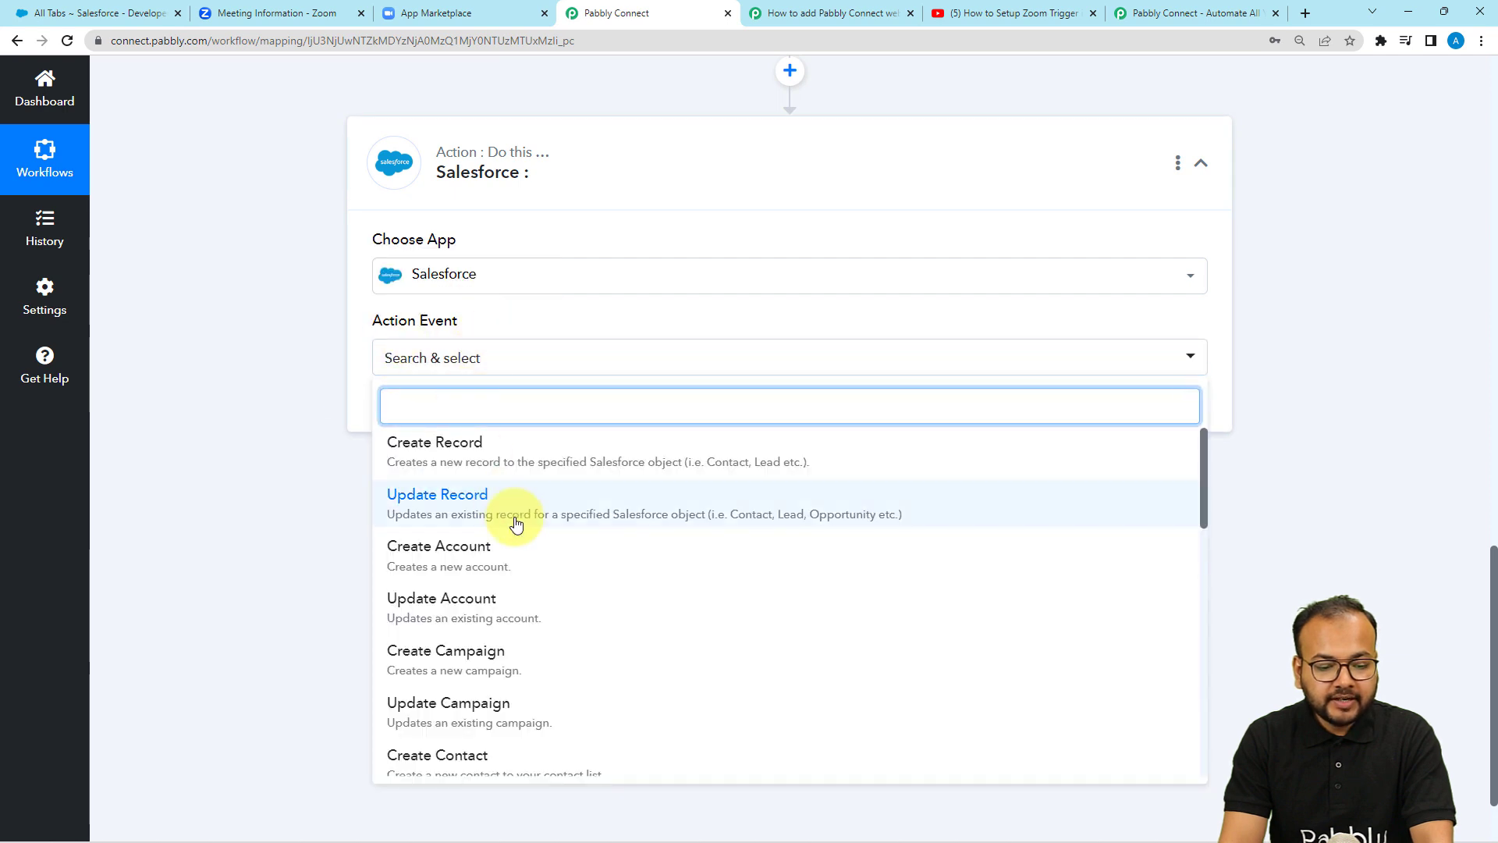
pyautogui.click(466, 466)
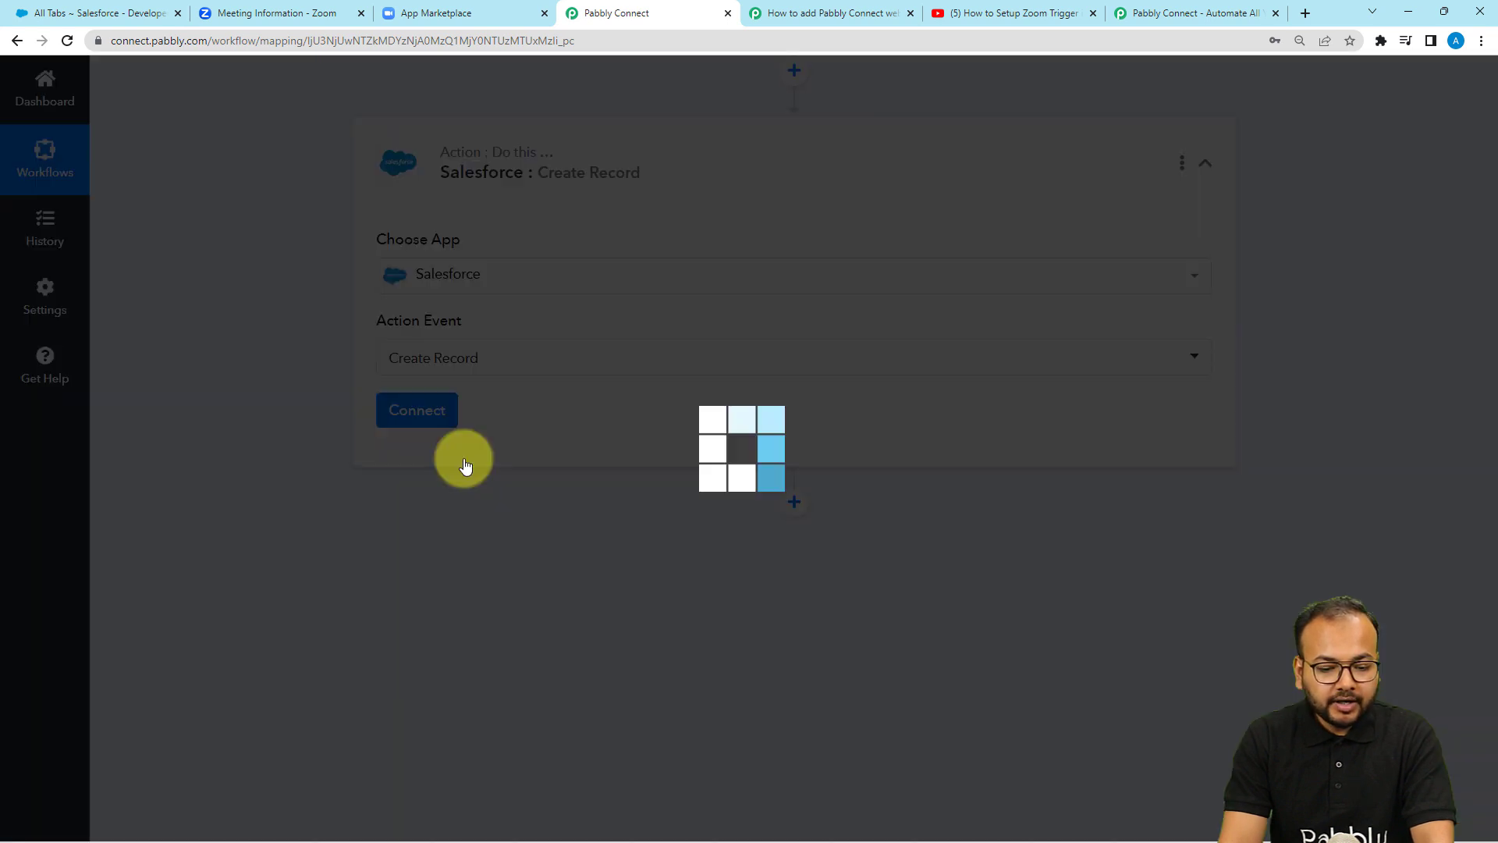
# Step: Add a new Salesforce connection for the action and allow Pabbly Connect access to the Salesforce account
pyautogui.click(408, 428)
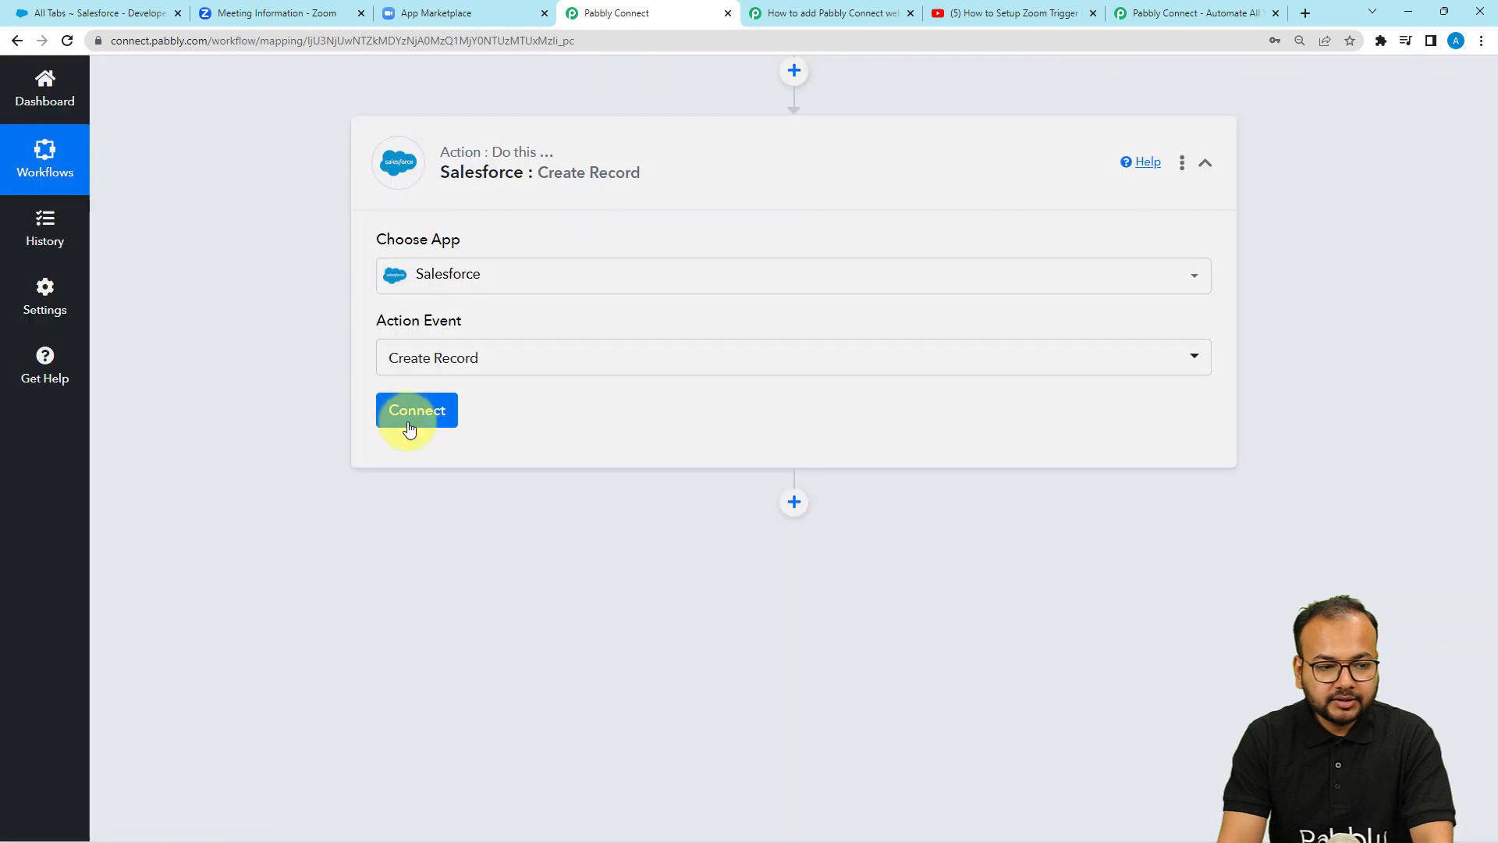
pyautogui.click(694, 257)
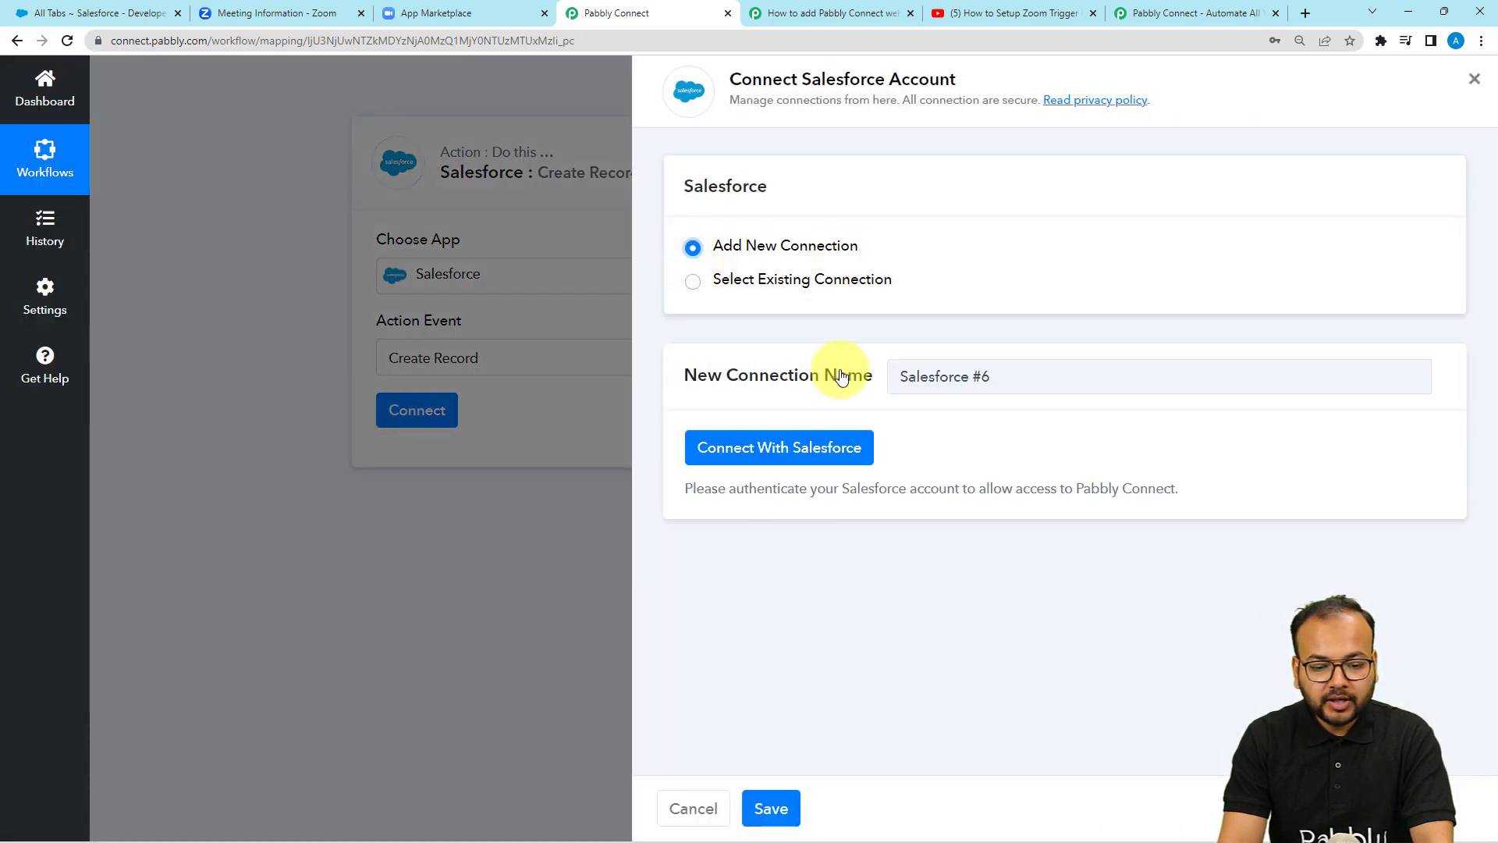
pyautogui.click(789, 462)
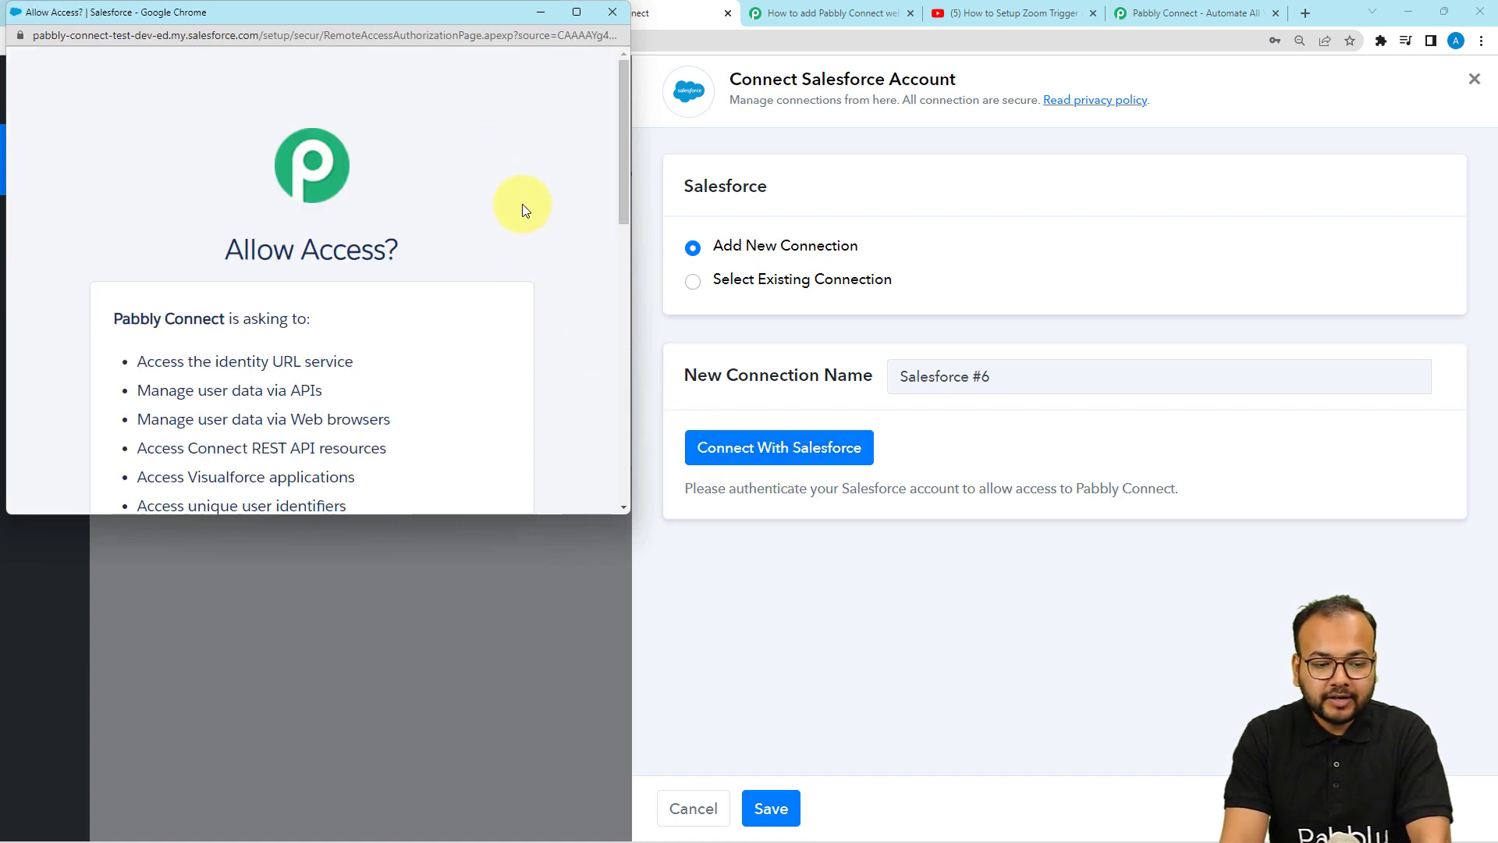
pyautogui.scroll(-5, 522, 211)
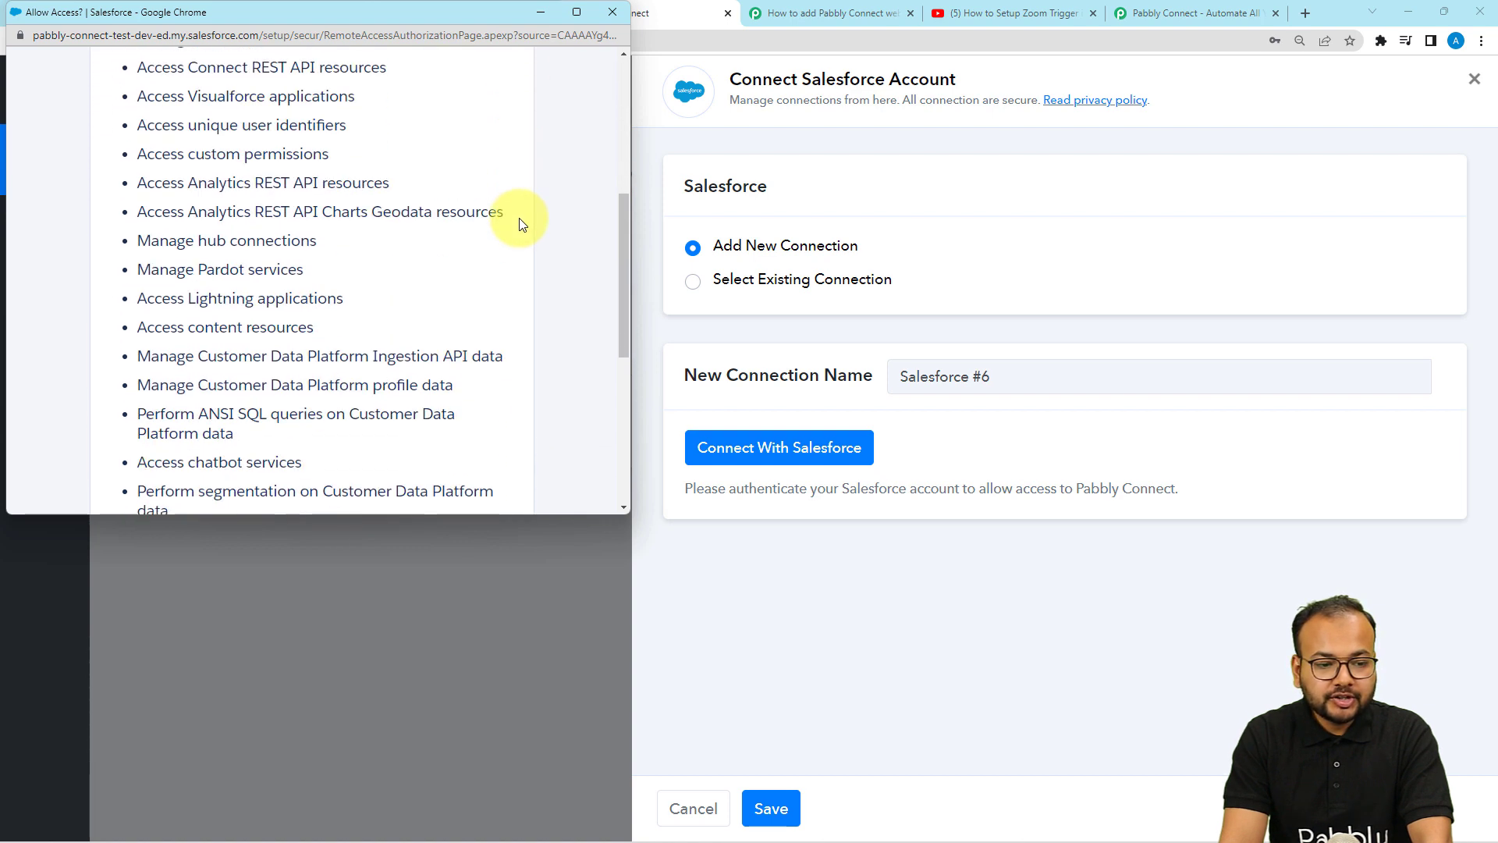
pyautogui.scroll(-4, 520, 222)
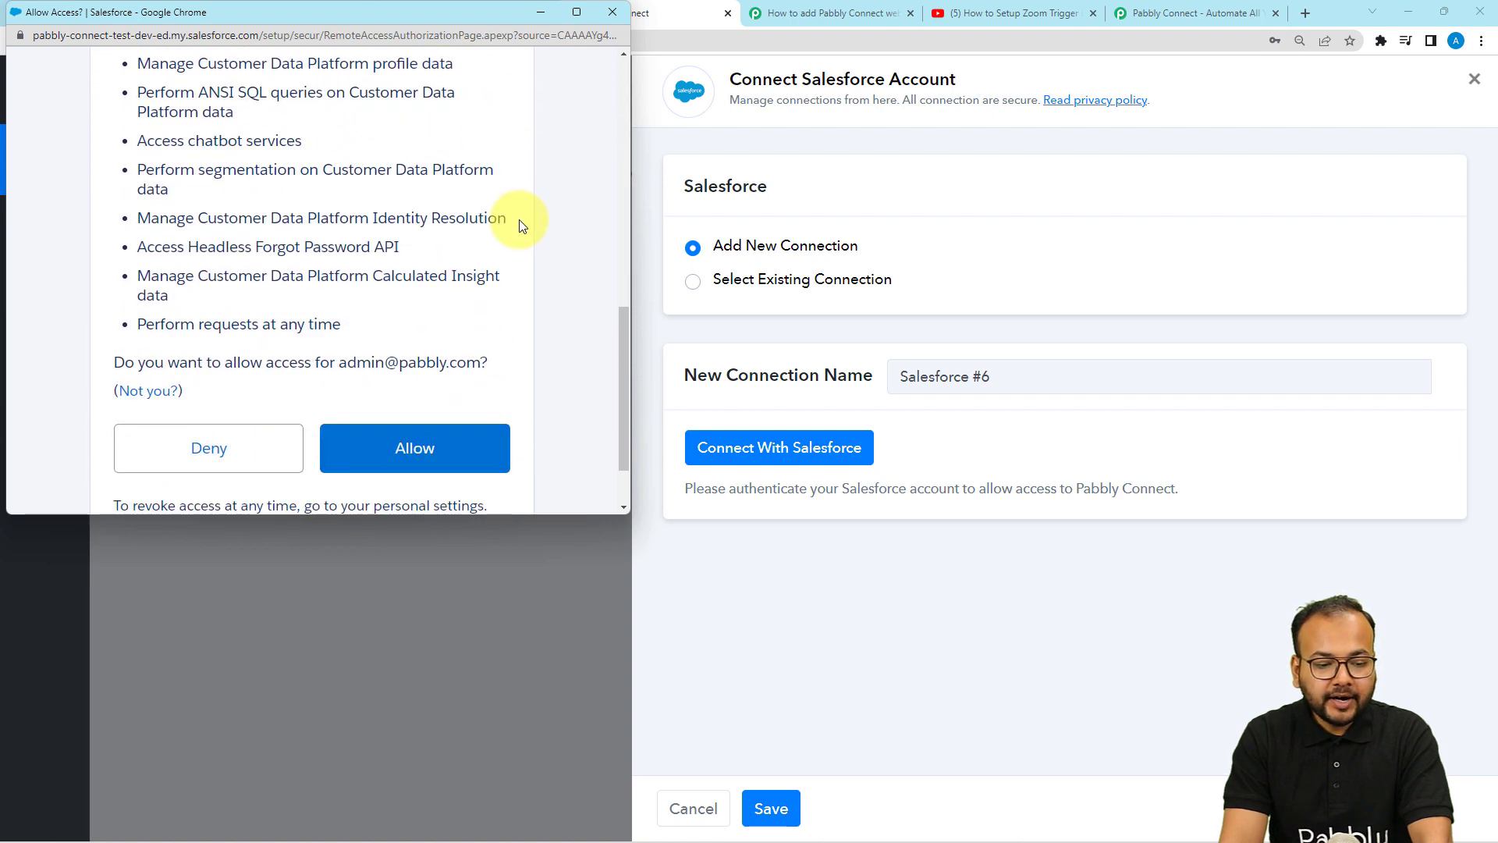
pyautogui.click(391, 460)
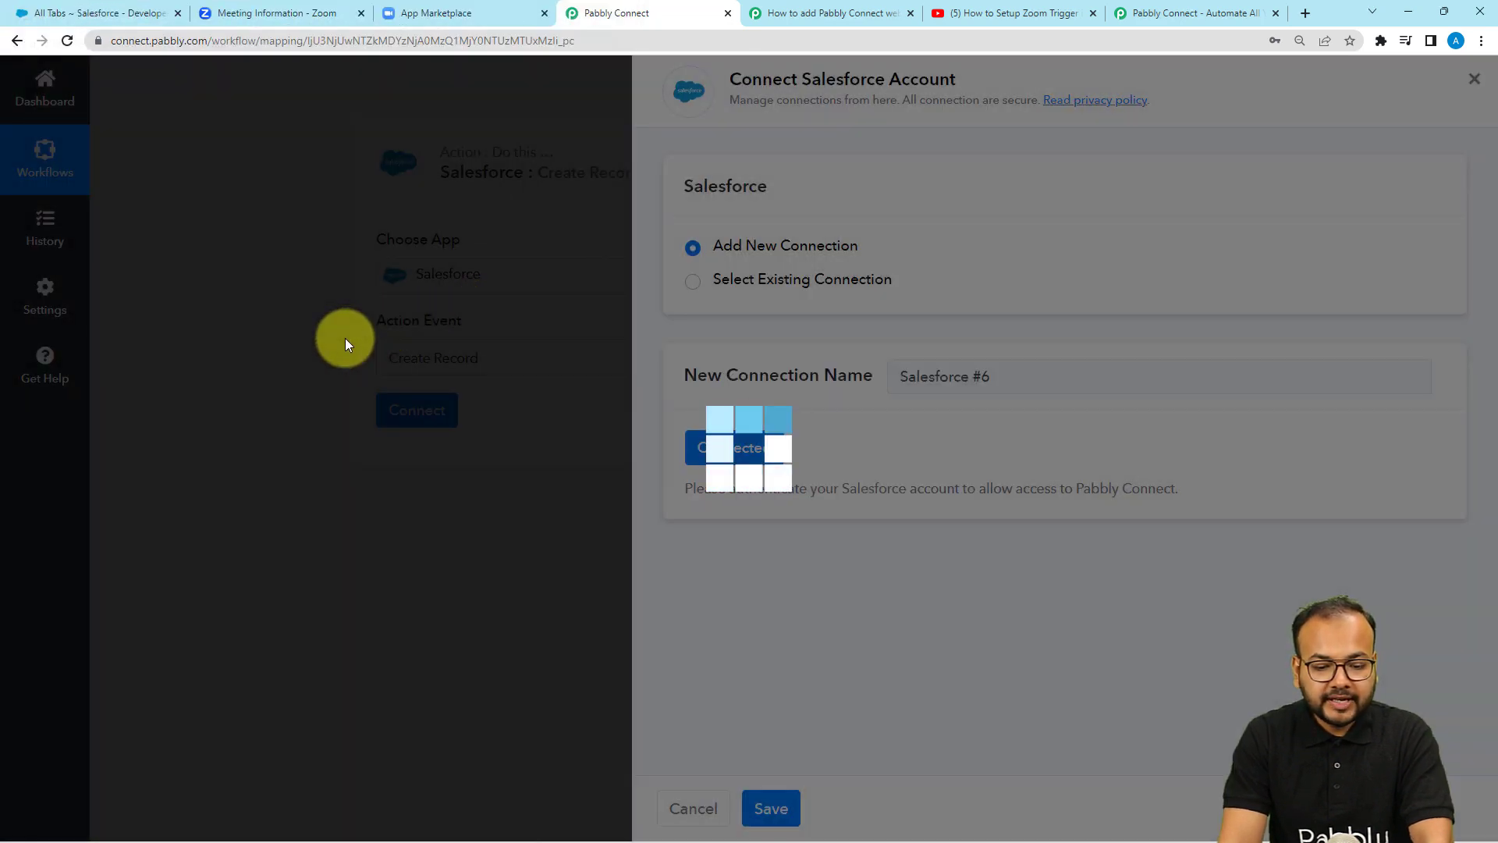
# Step: Set the Salesforce object for the Create Record action to Event
pyautogui.scroll(-4, 345, 338)
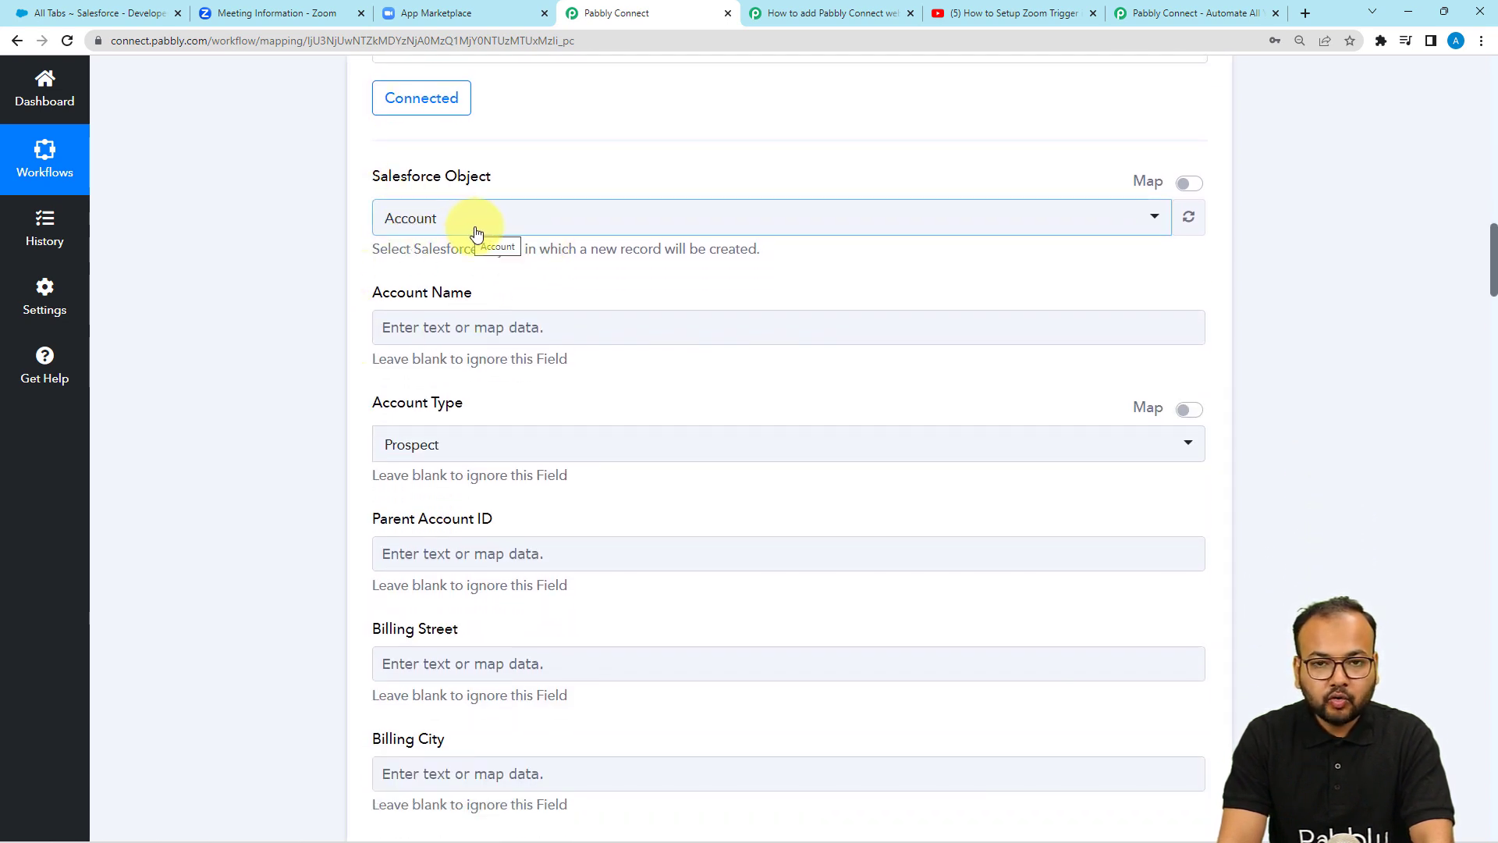
pyautogui.click(479, 234)
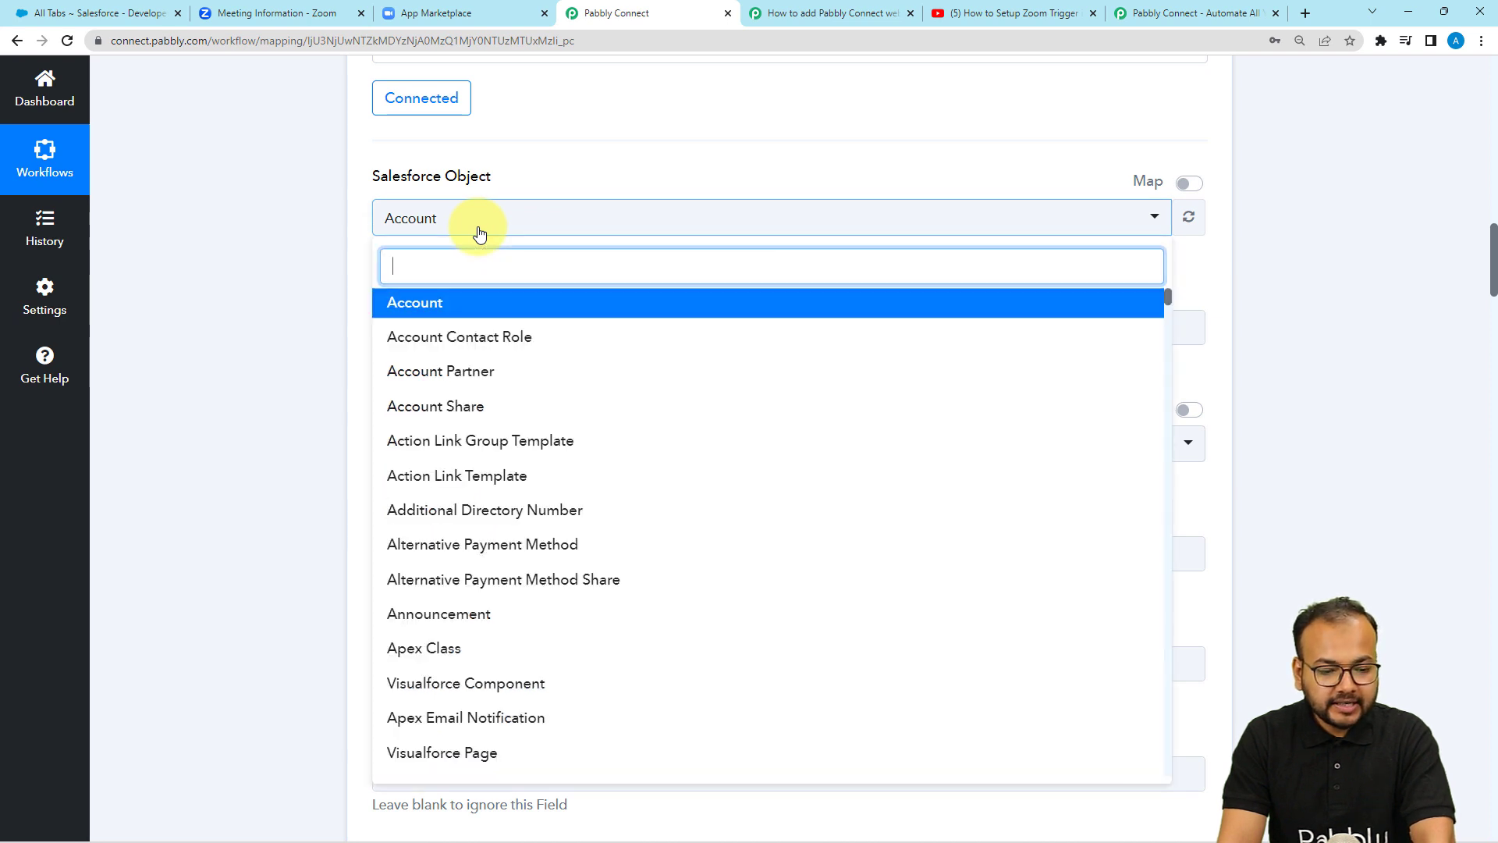
pyautogui.write('eve')
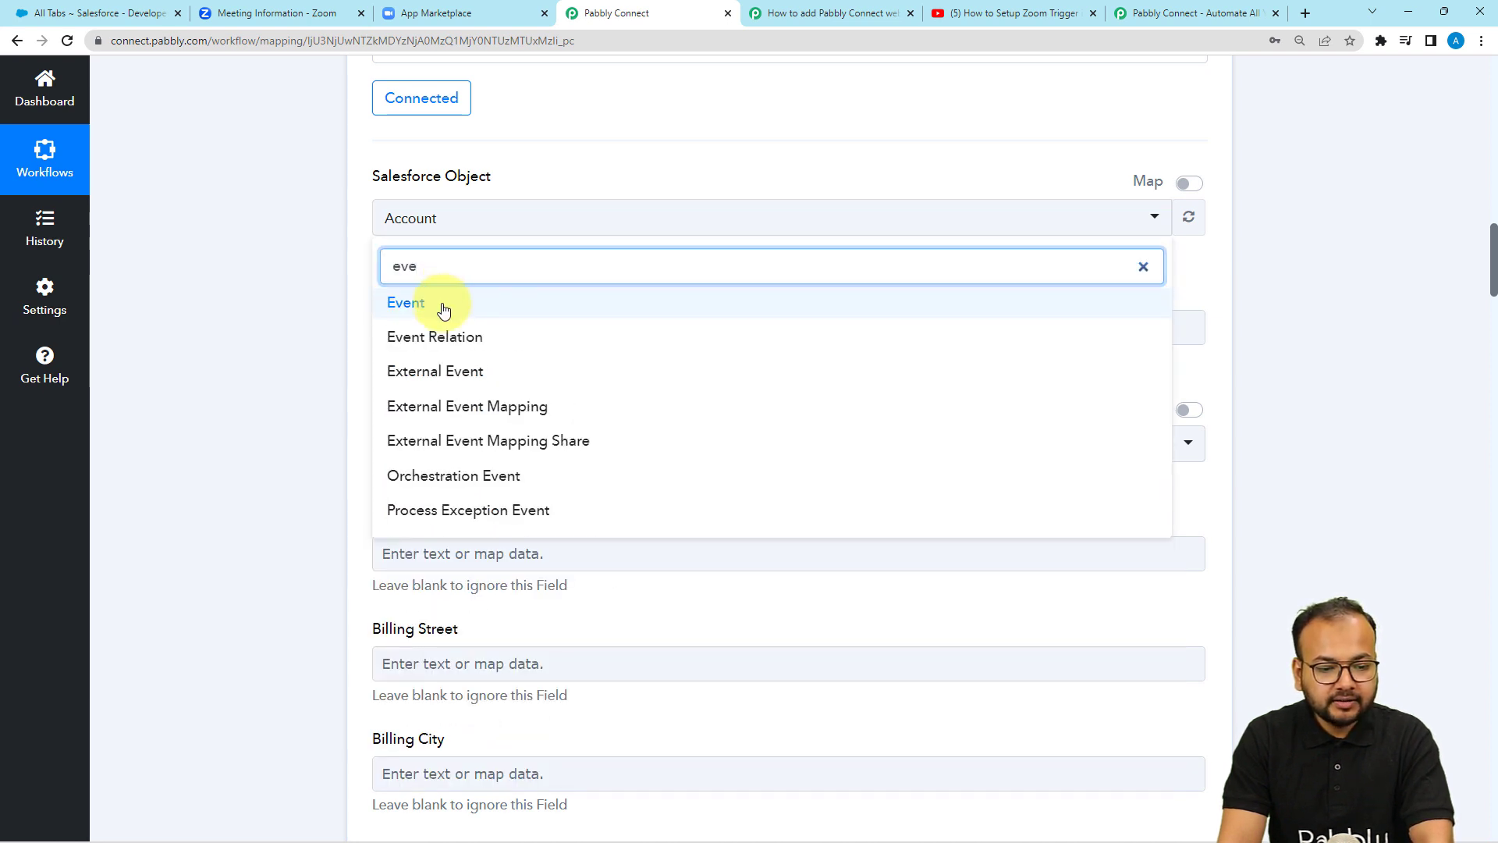
pyautogui.click(443, 308)
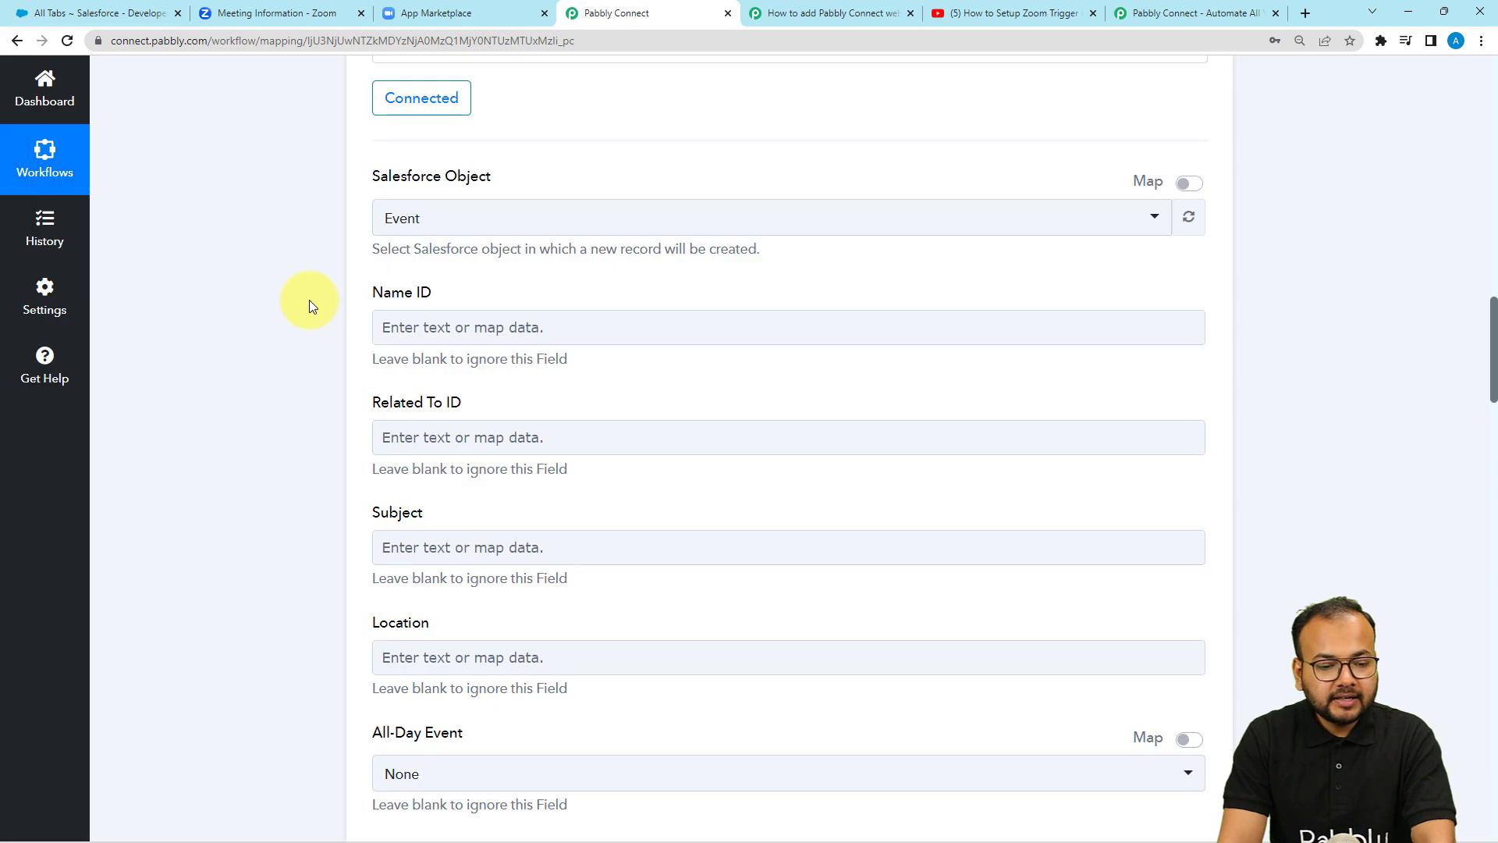
# Step: Review the event record's fields and compare them with the Zoom meeting data in the captured webhook response
pyautogui.scroll(-3, 309, 300)
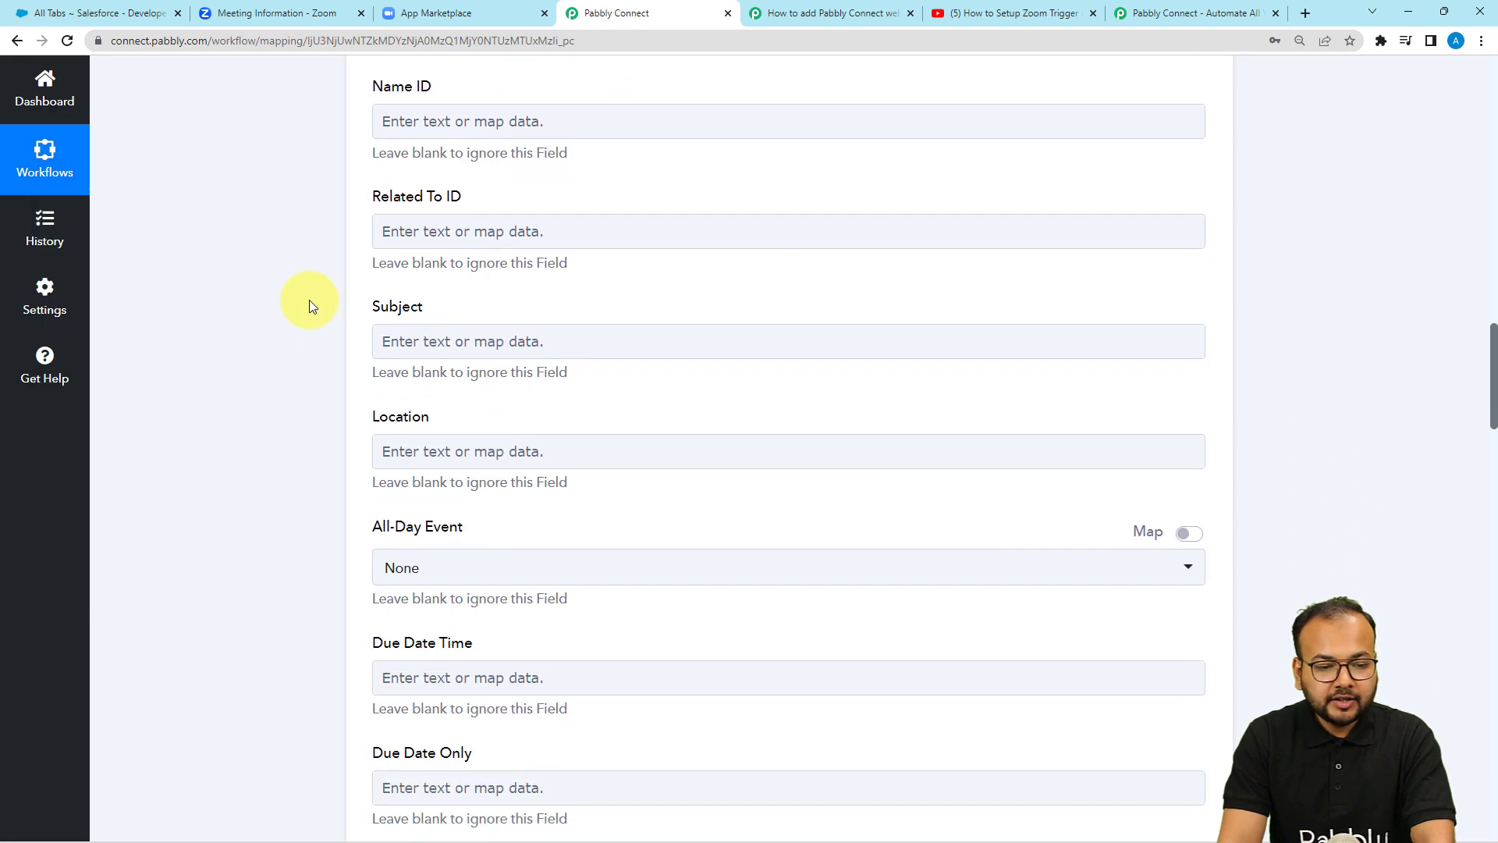
pyautogui.scroll(-2, 309, 299)
pyautogui.click(423, 244)
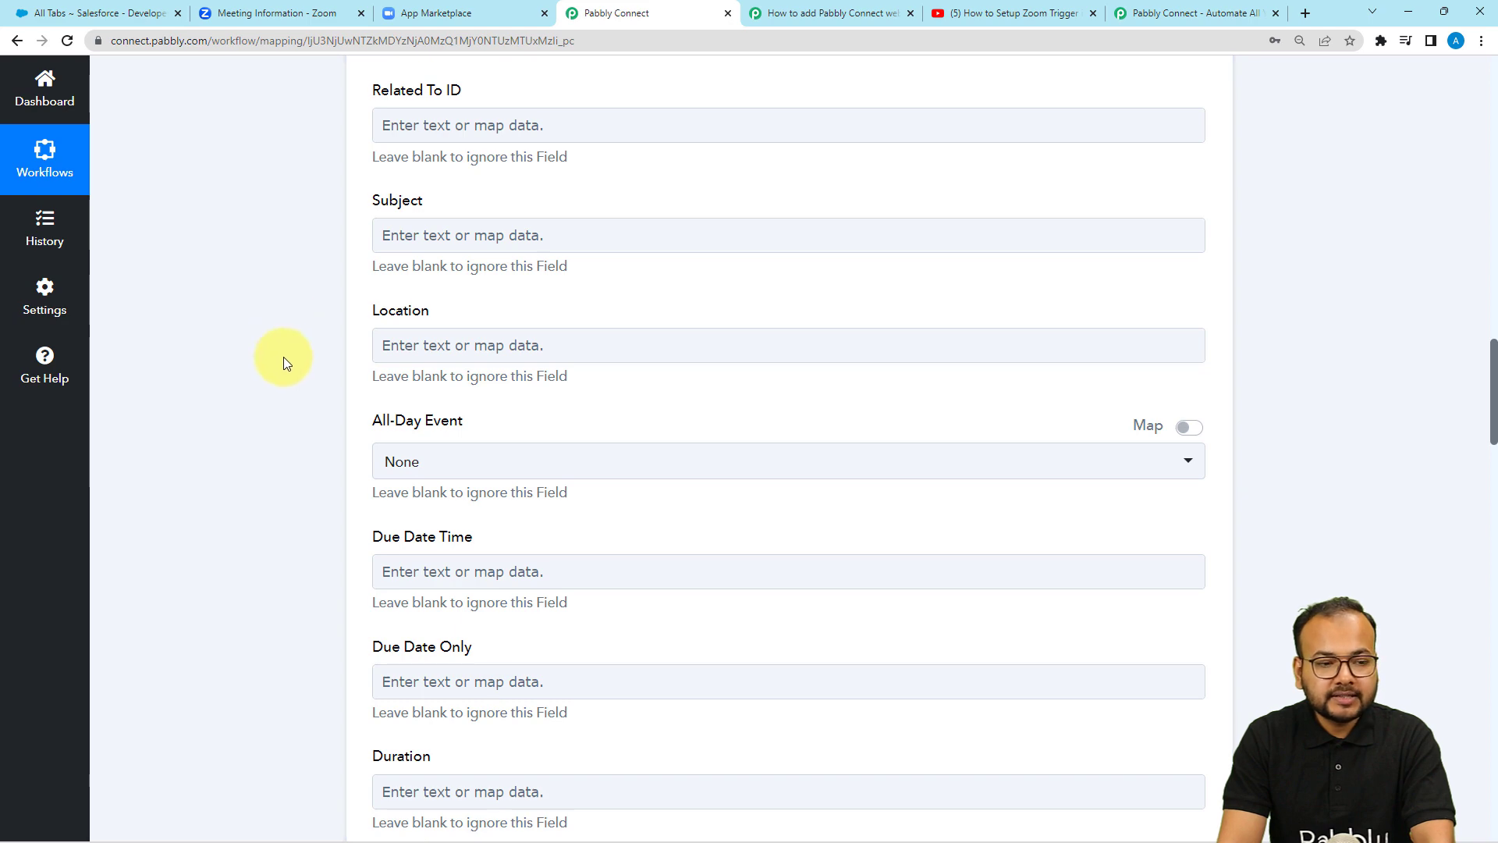
pyautogui.scroll(1, 283, 357)
pyautogui.scroll(15, 289, 362)
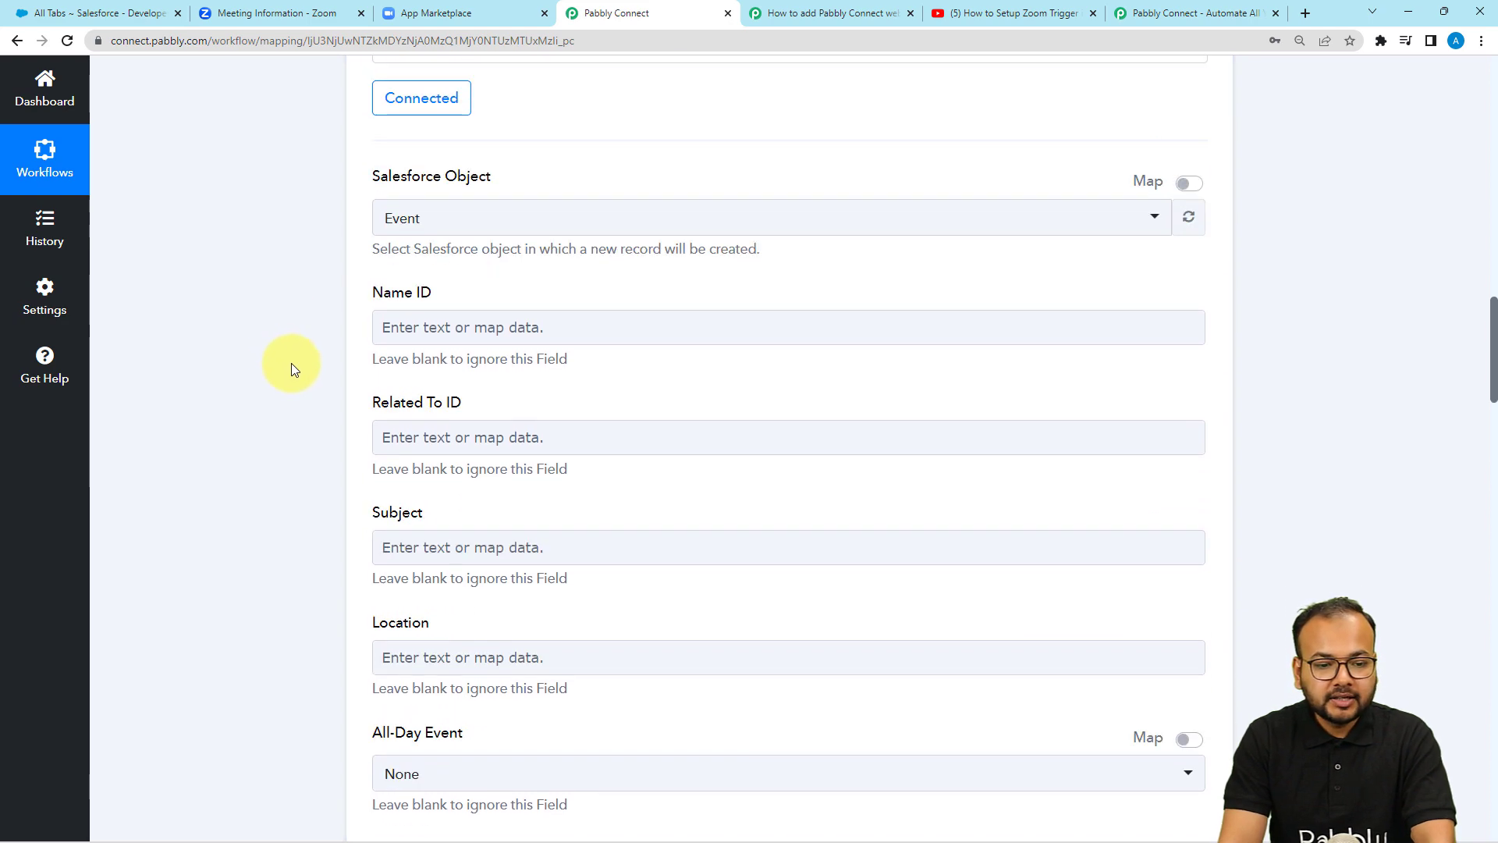
pyautogui.scroll(5, 611, 385)
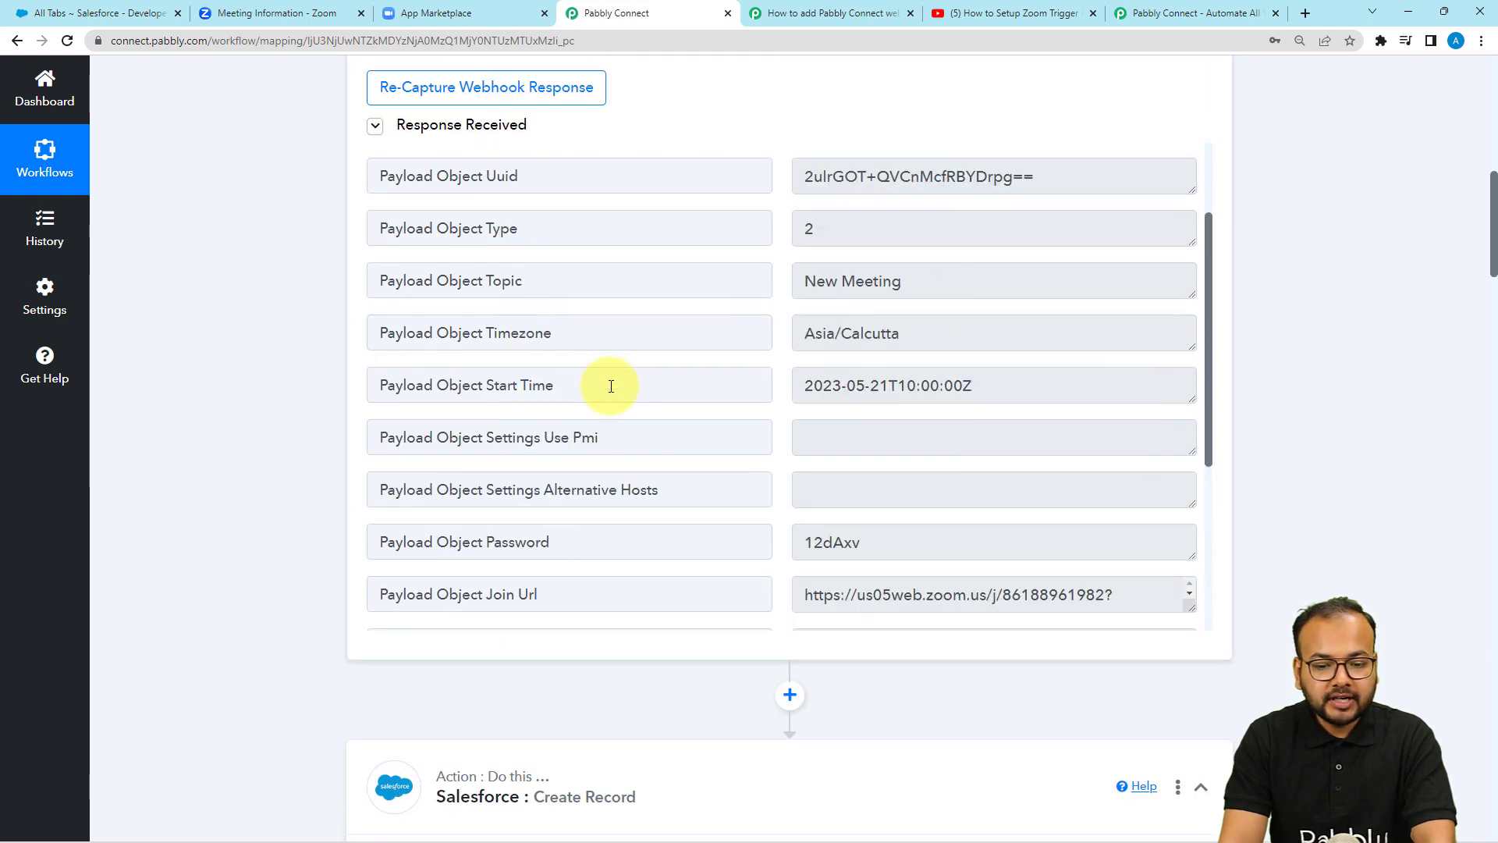
pyautogui.scroll(-14, 307, 410)
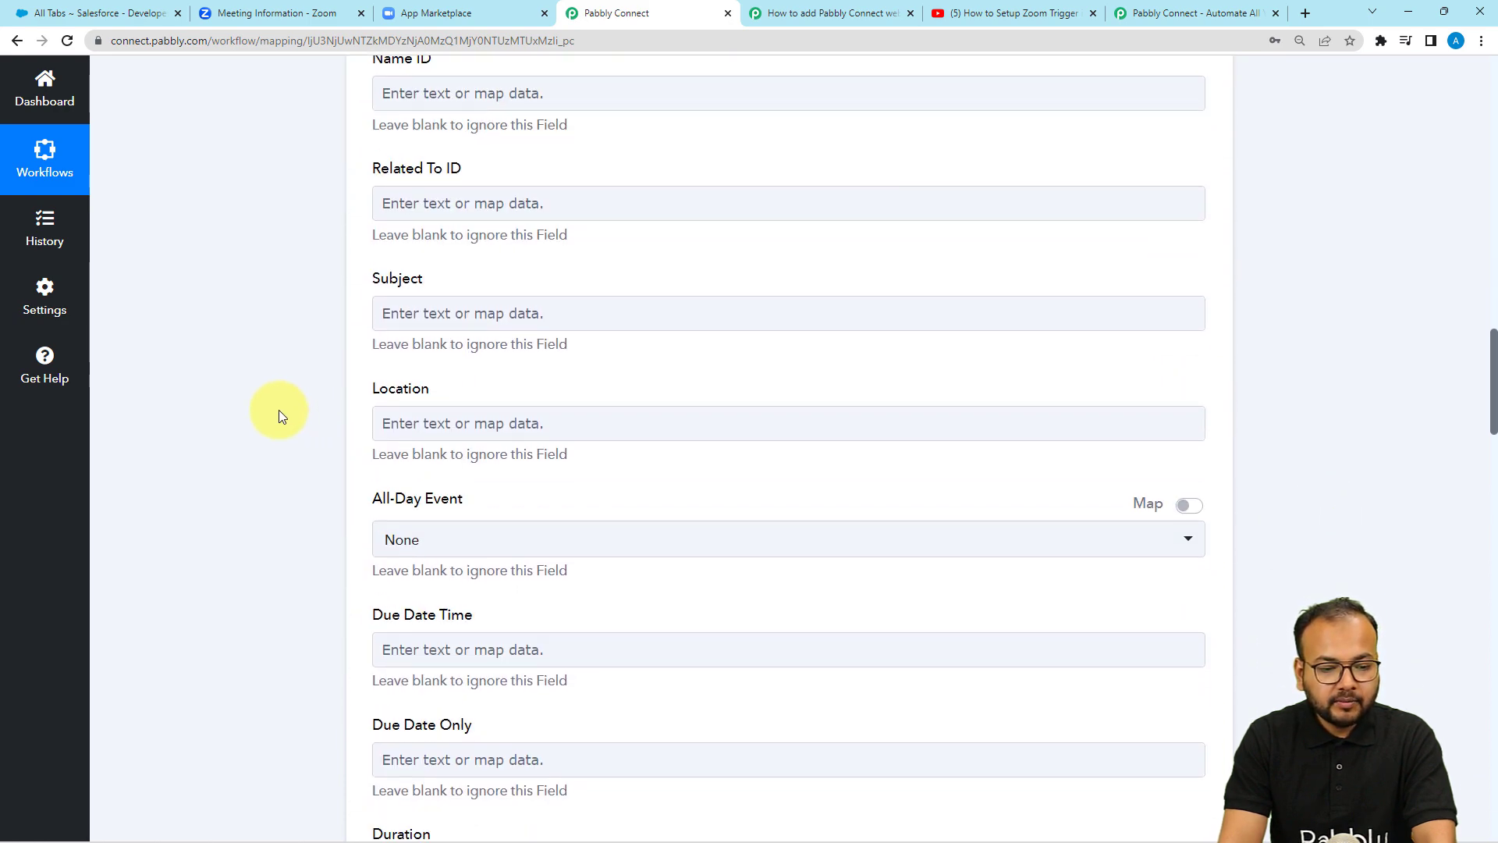
# Step: Map the event's Subject to the Zoom Payload Object Topic, followed by the text "in Zoom."
pyautogui.click(417, 313)
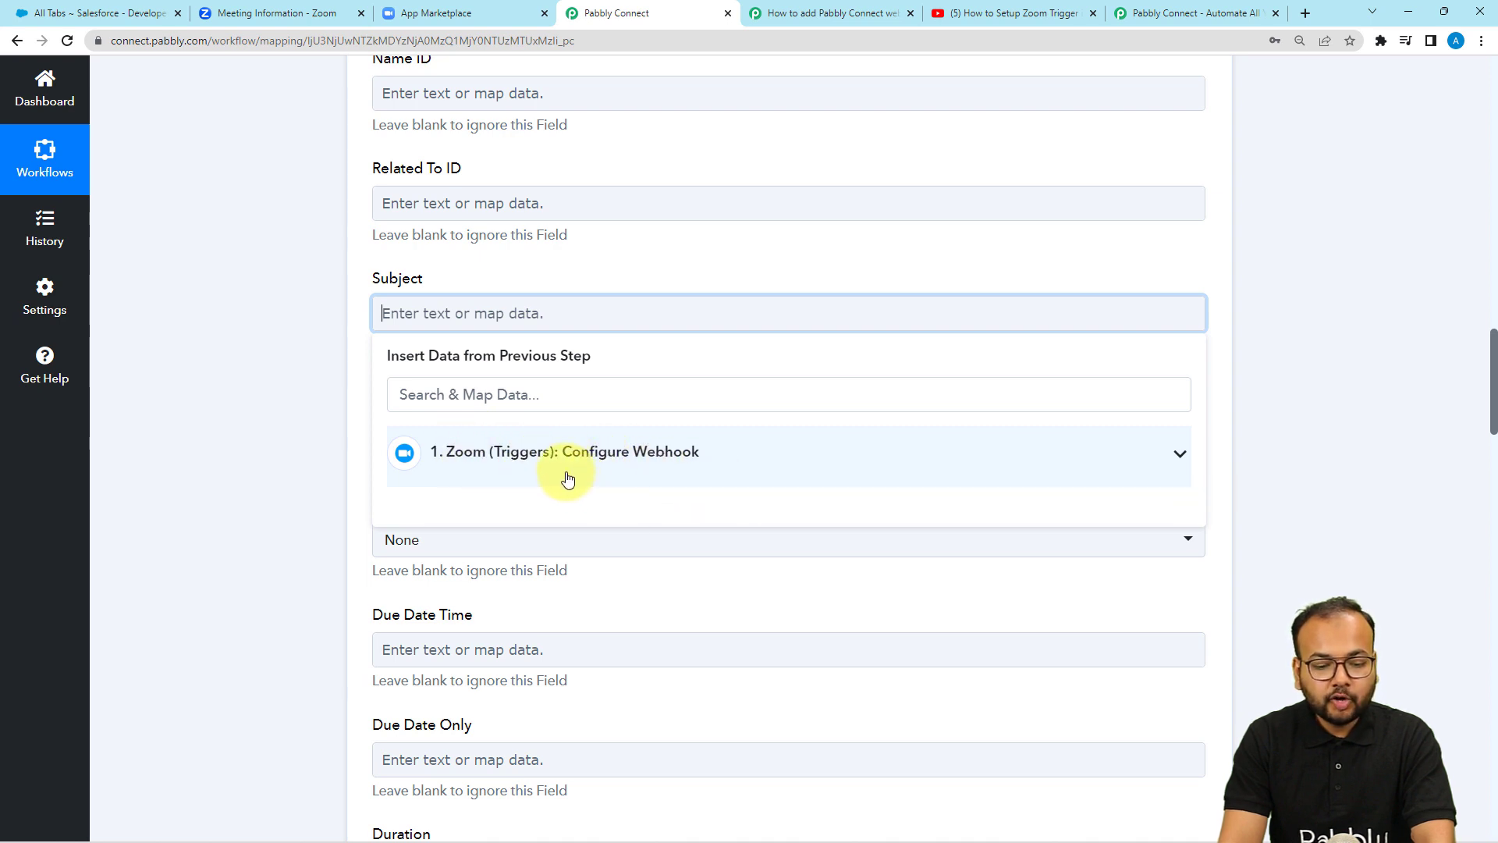
pyautogui.click(567, 479)
pyautogui.scroll(-2, 569, 619)
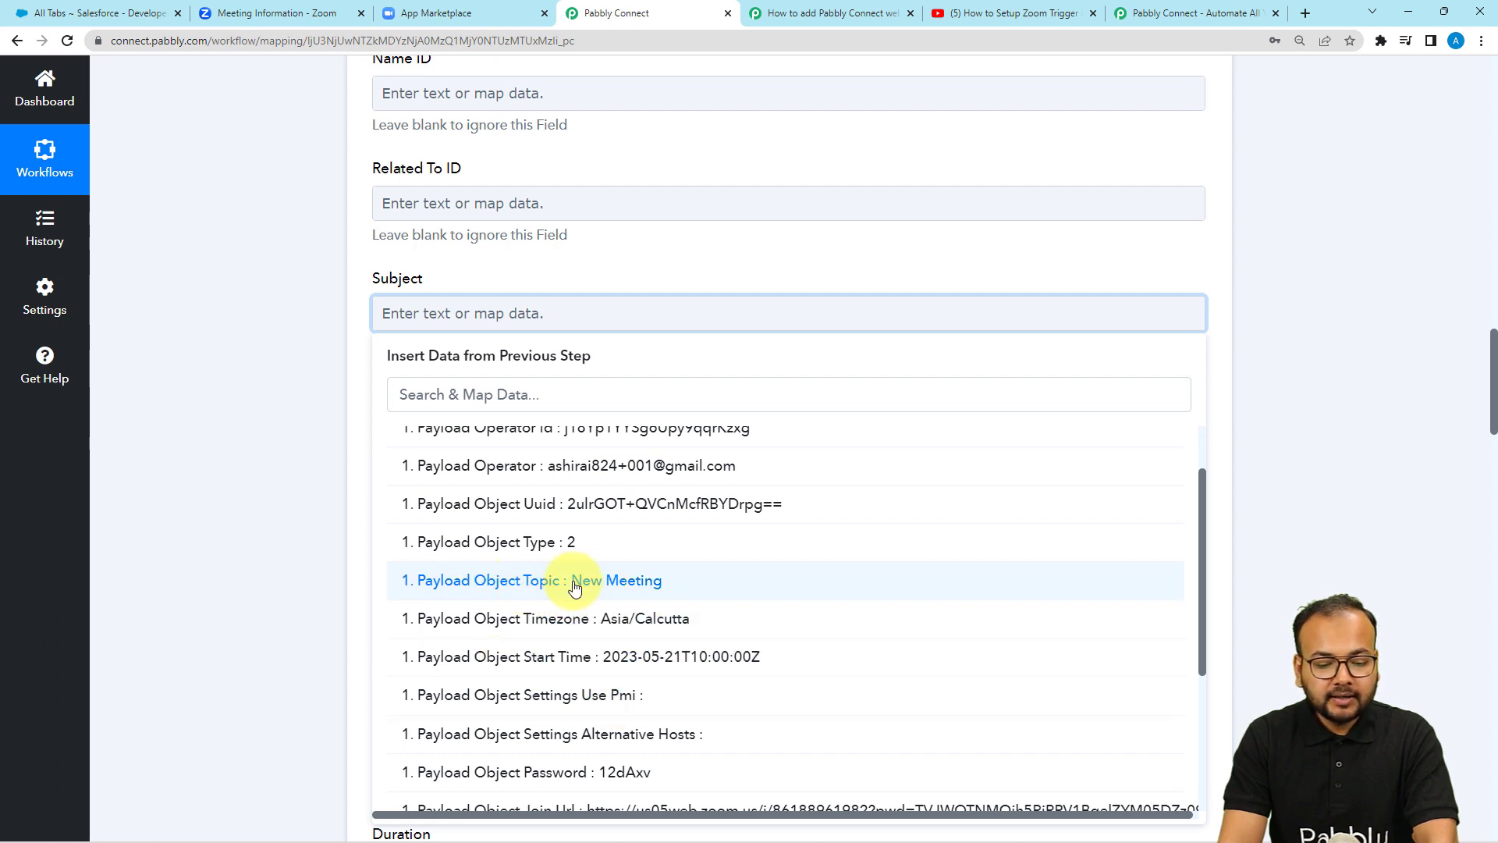
pyautogui.click(574, 588)
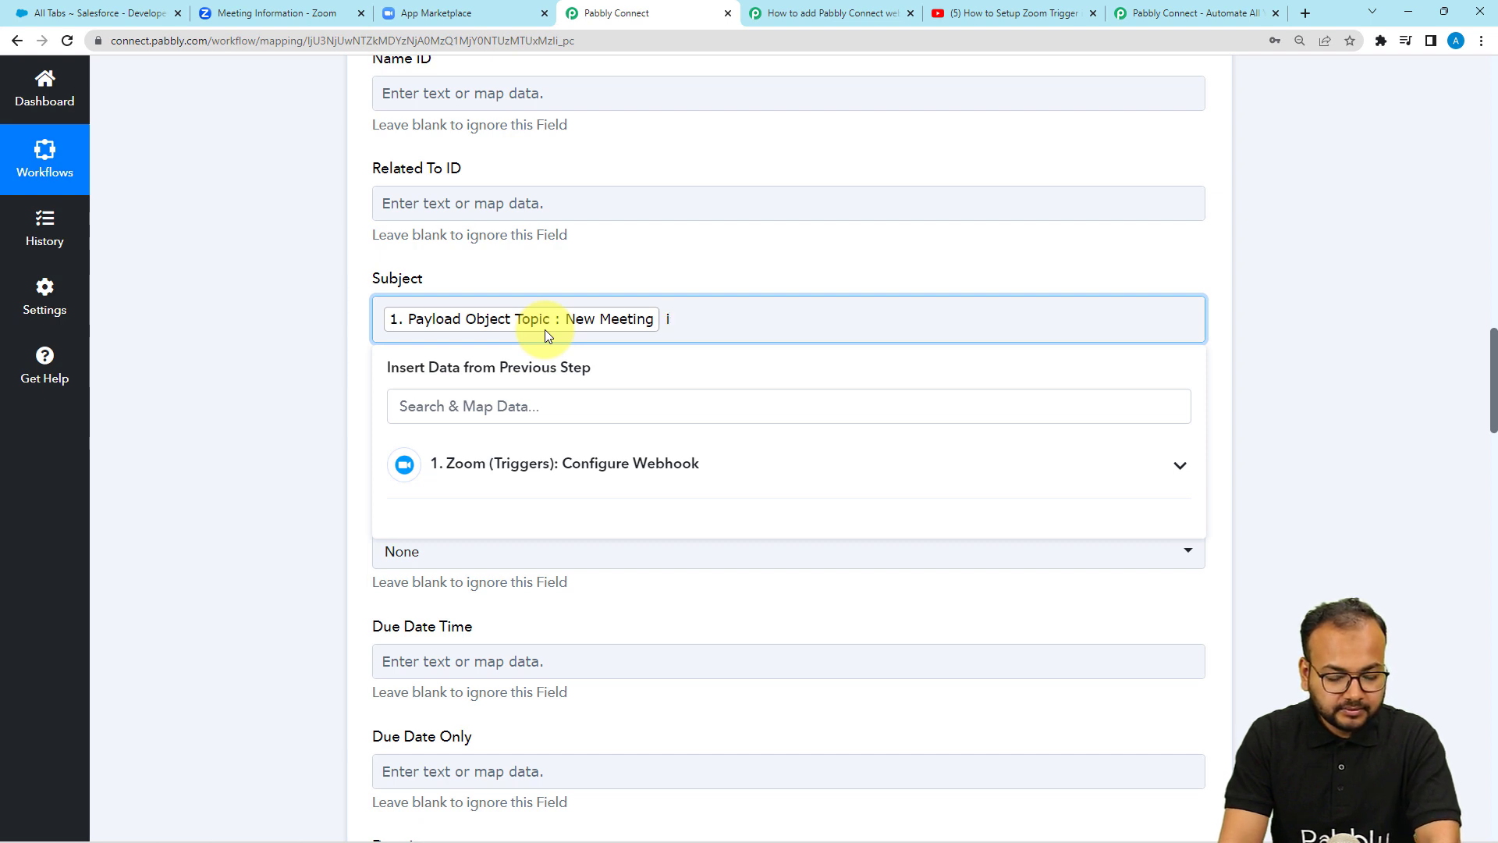
pyautogui.write('n Zoom')
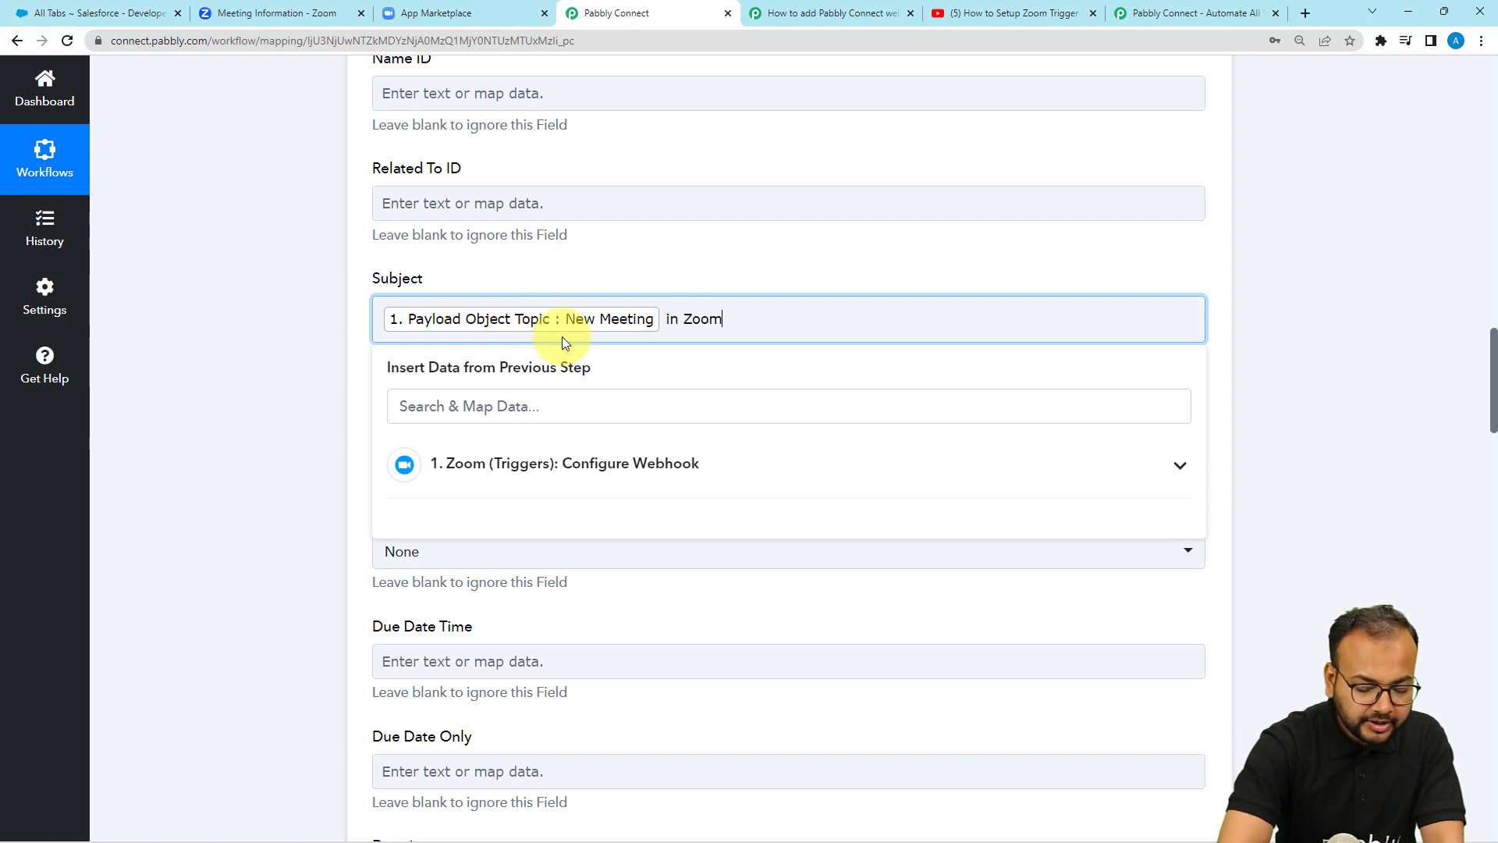
pyautogui.write('.')
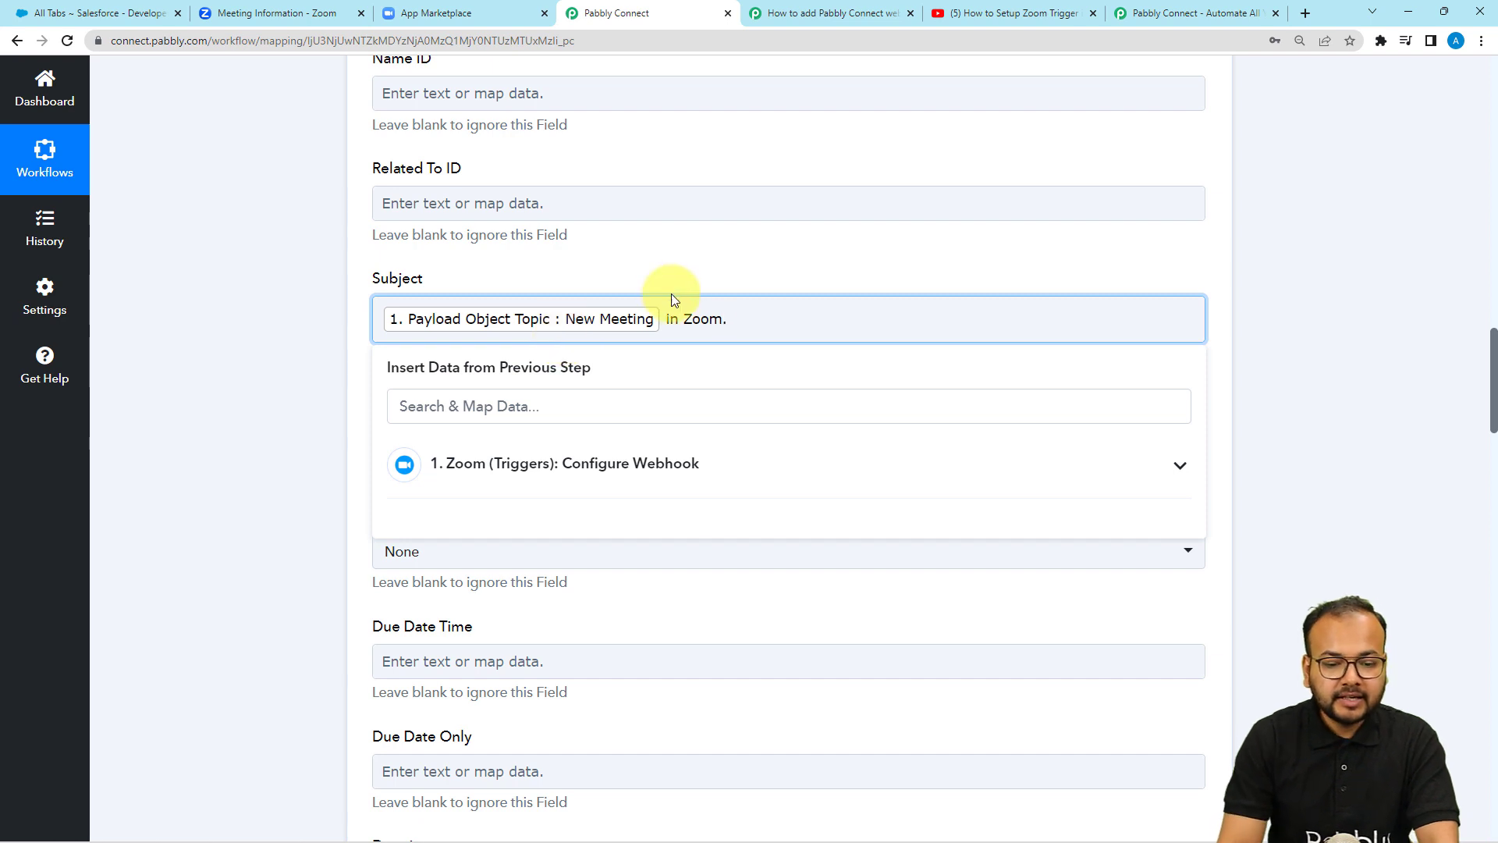
pyautogui.click(231, 367)
# Step: Map the event's Location to the Payload Object Join Url from the Zoom trigger
pyautogui.scroll(-2, 265, 387)
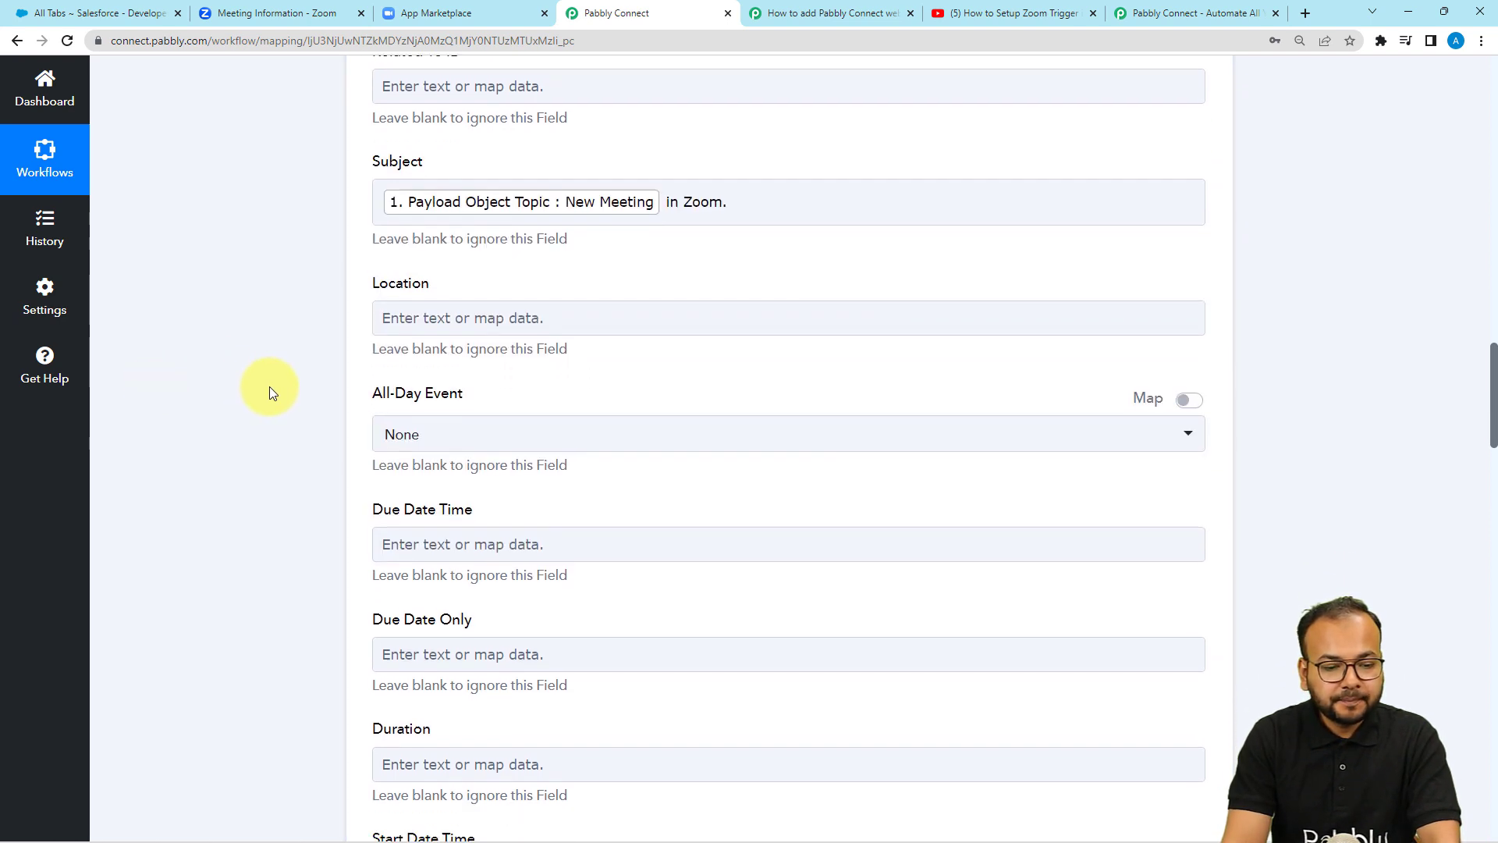
pyautogui.click(417, 282)
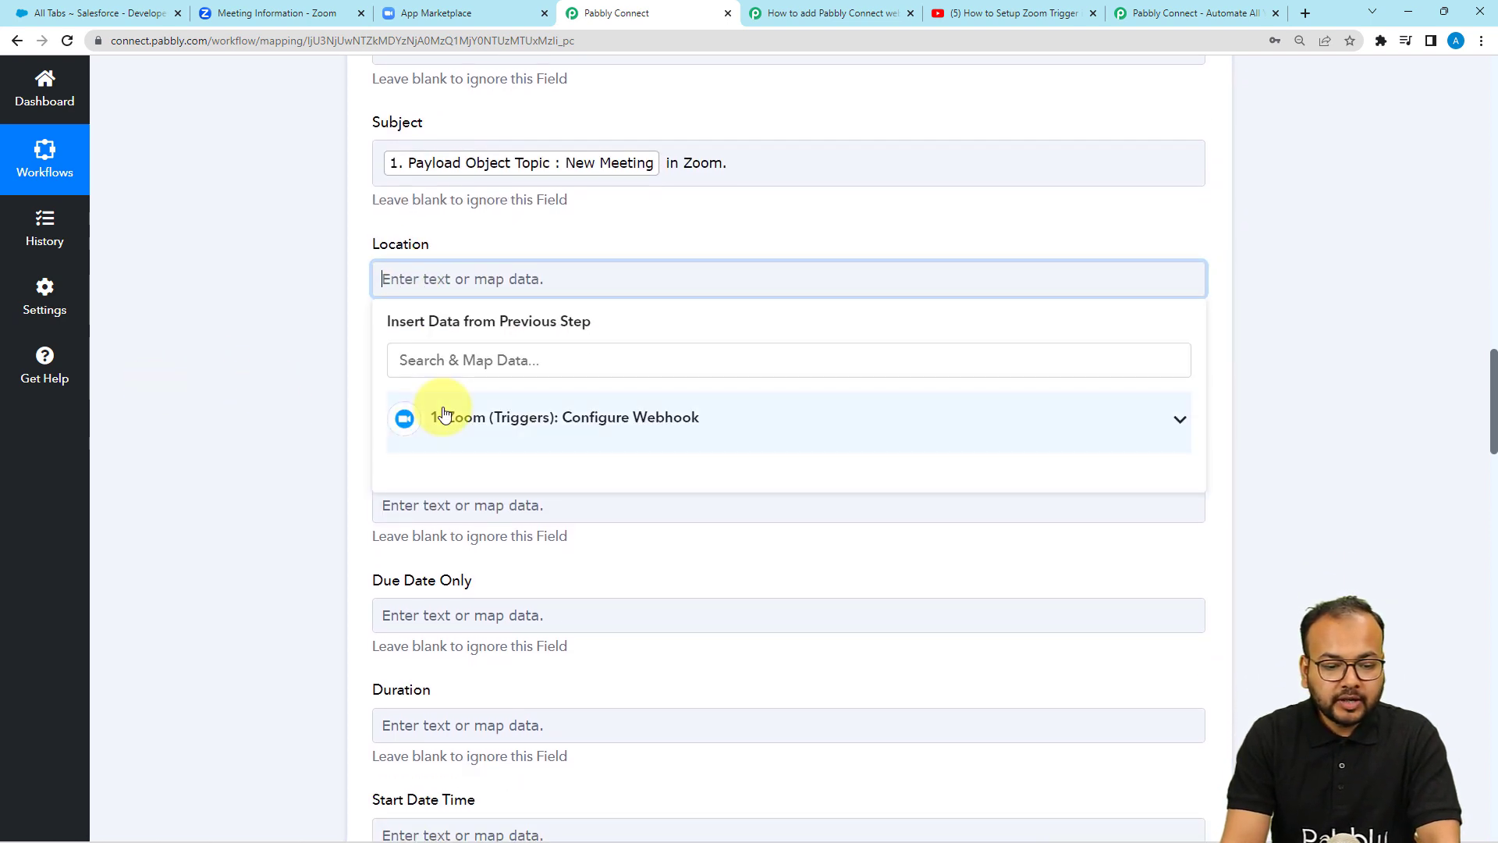
pyautogui.click(445, 413)
pyautogui.scroll(-2, 325, 446)
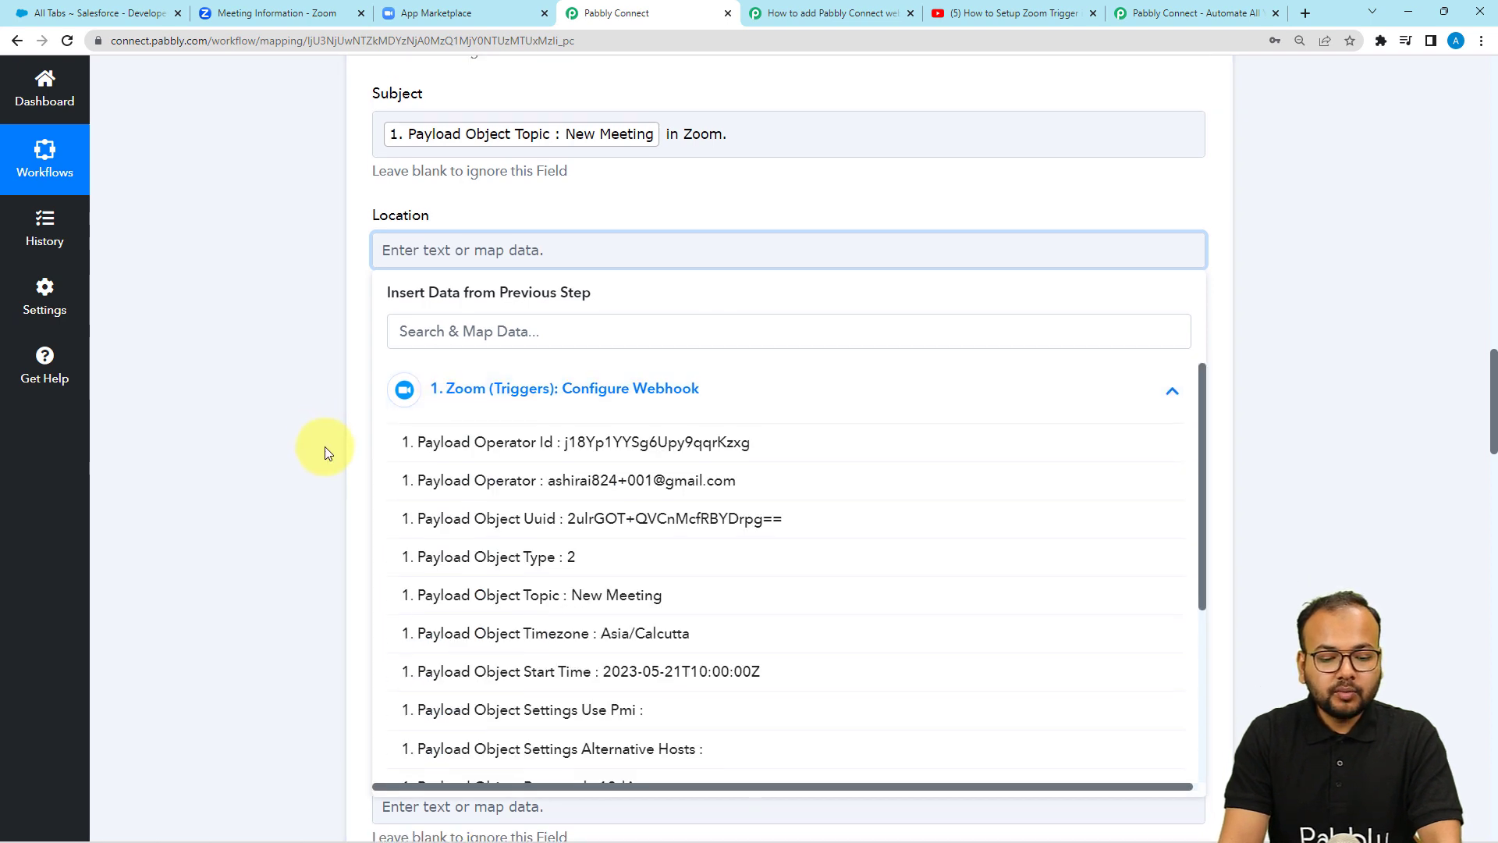
pyautogui.scroll(-3, 496, 466)
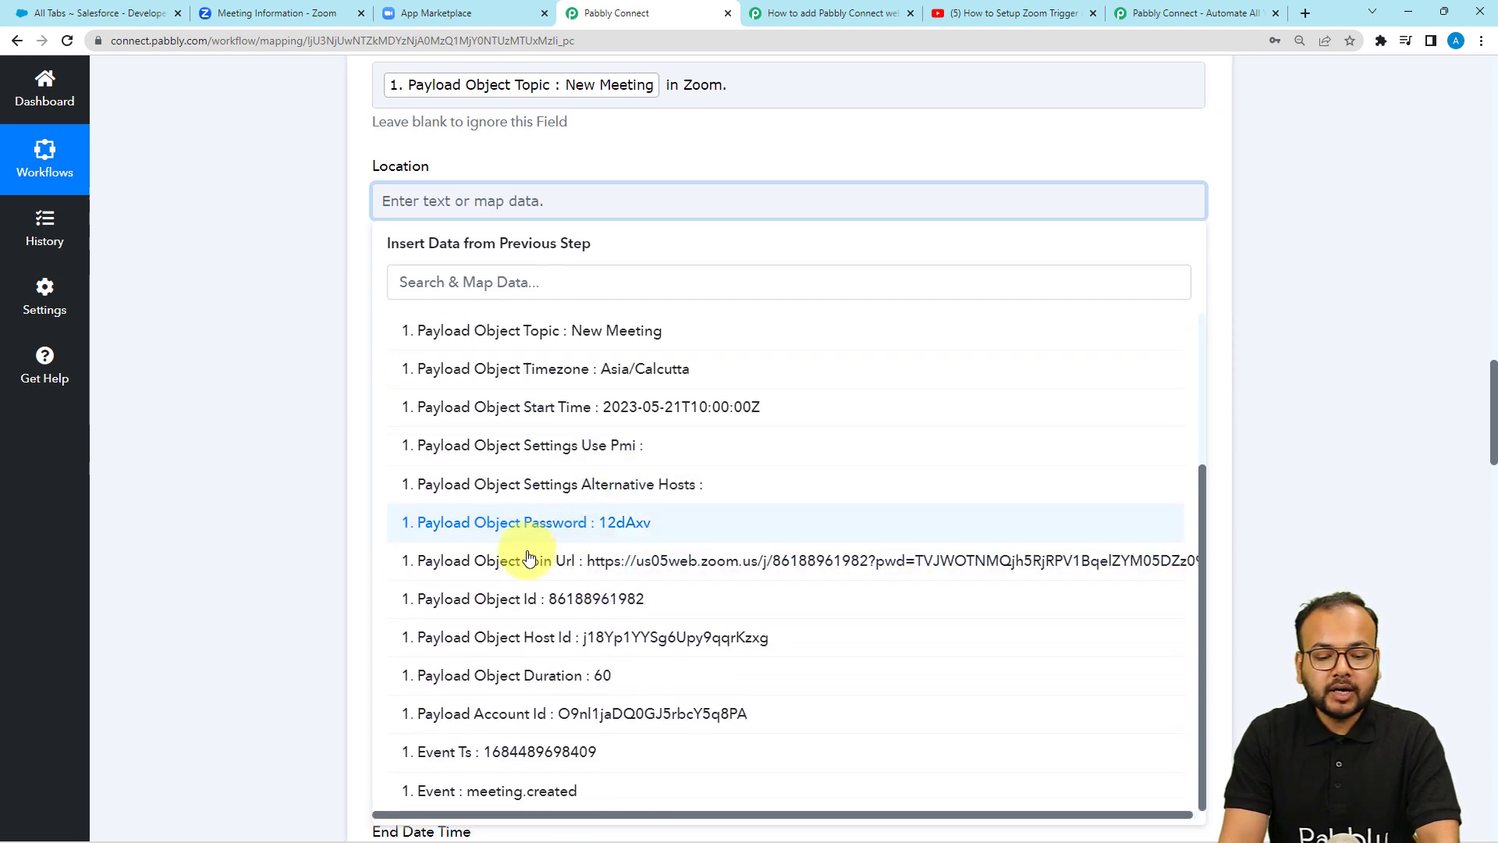
pyautogui.click(602, 561)
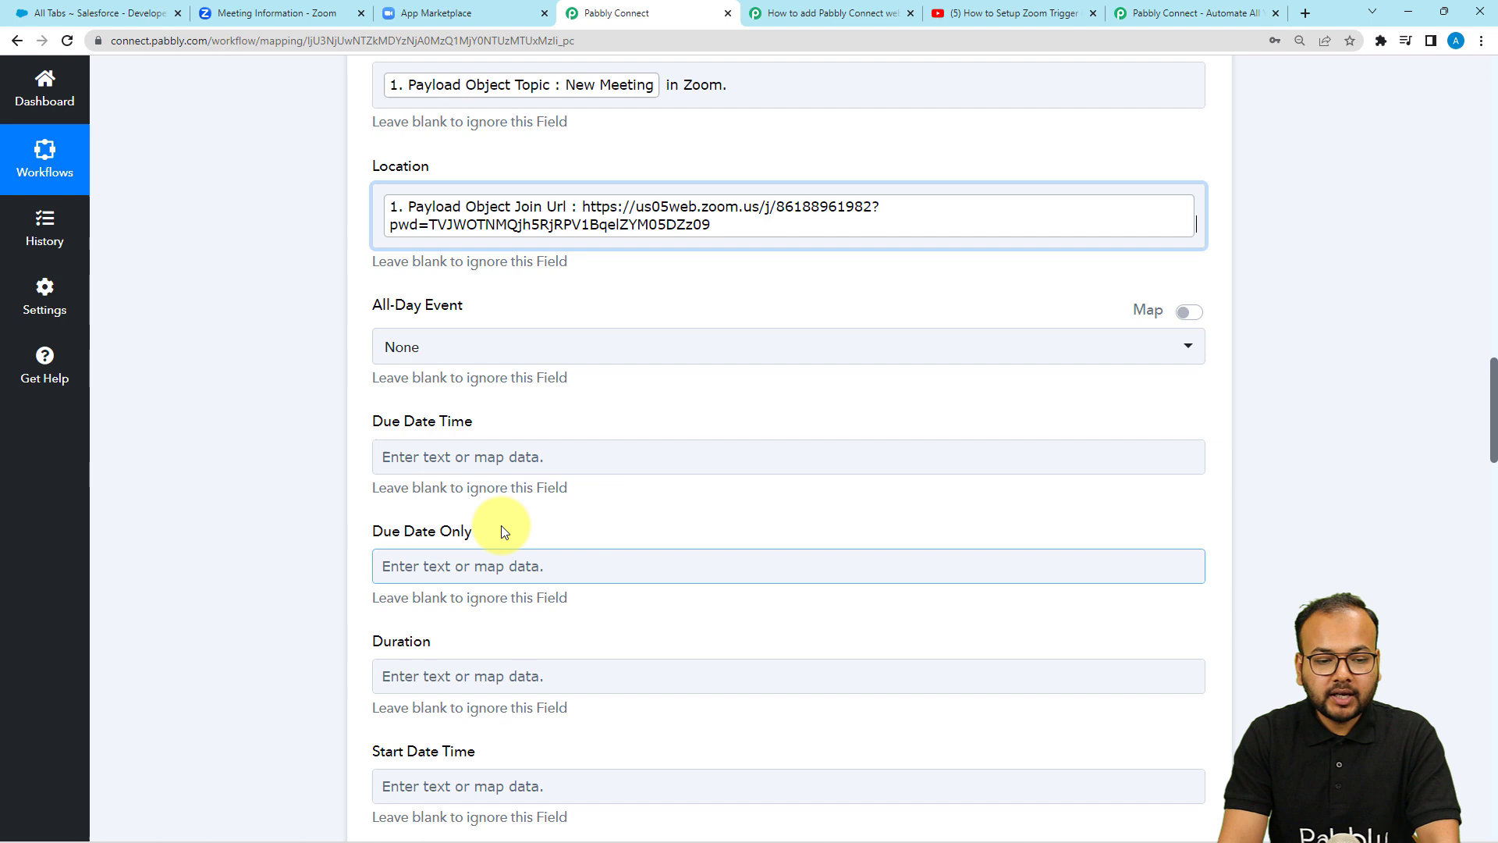
pyautogui.click(287, 402)
# Step: Map the event's Duration to the Payload Object Duration from the Zoom trigger, leaving the all-day and due date fields as they are
pyautogui.scroll(-2, 287, 400)
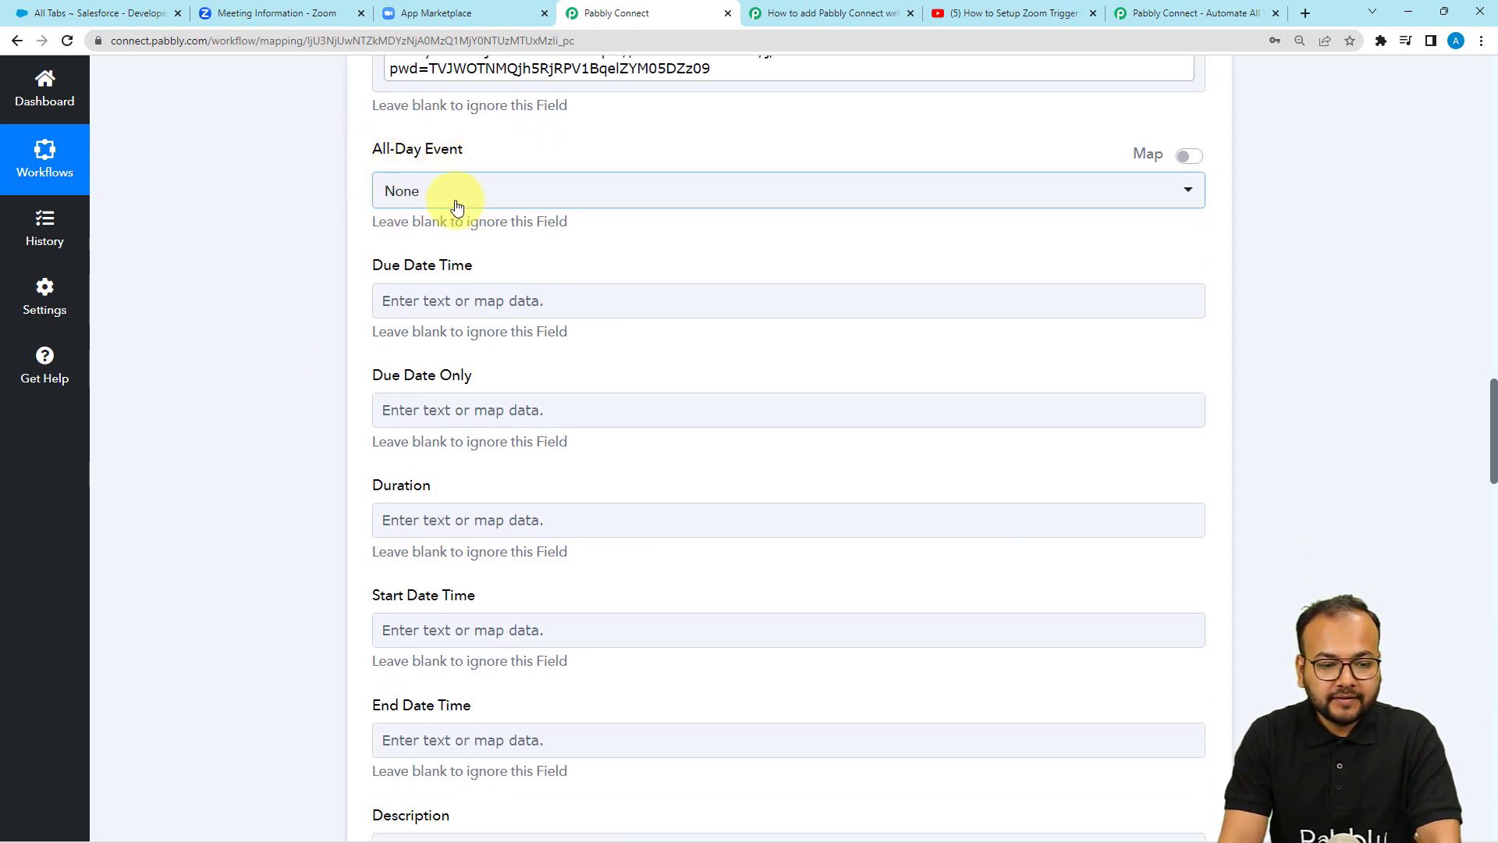
pyautogui.scroll(-1, 433, 320)
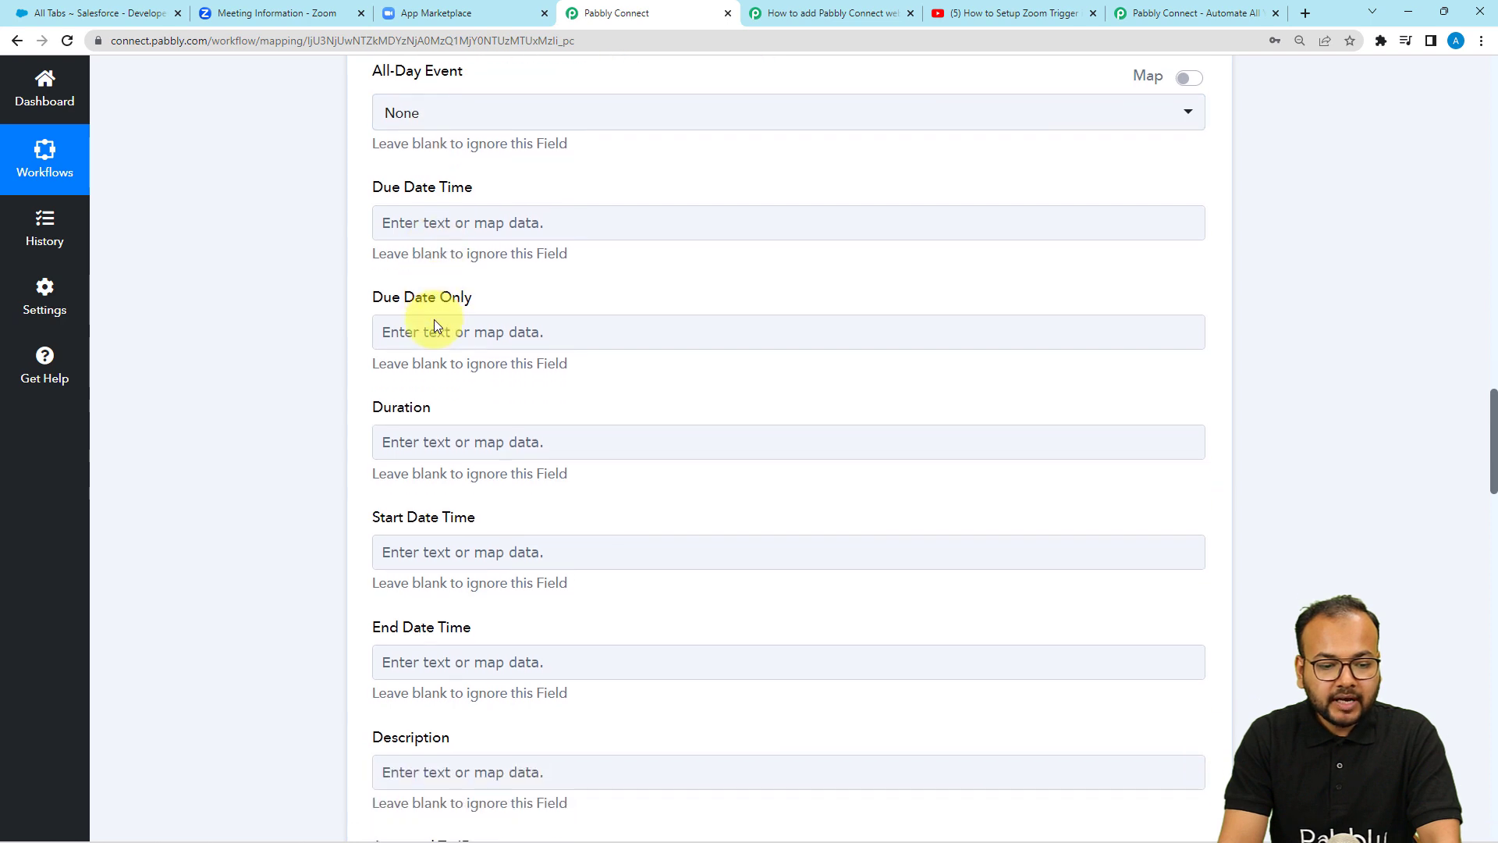
pyautogui.click(427, 189)
pyautogui.scroll(-2, 394, 366)
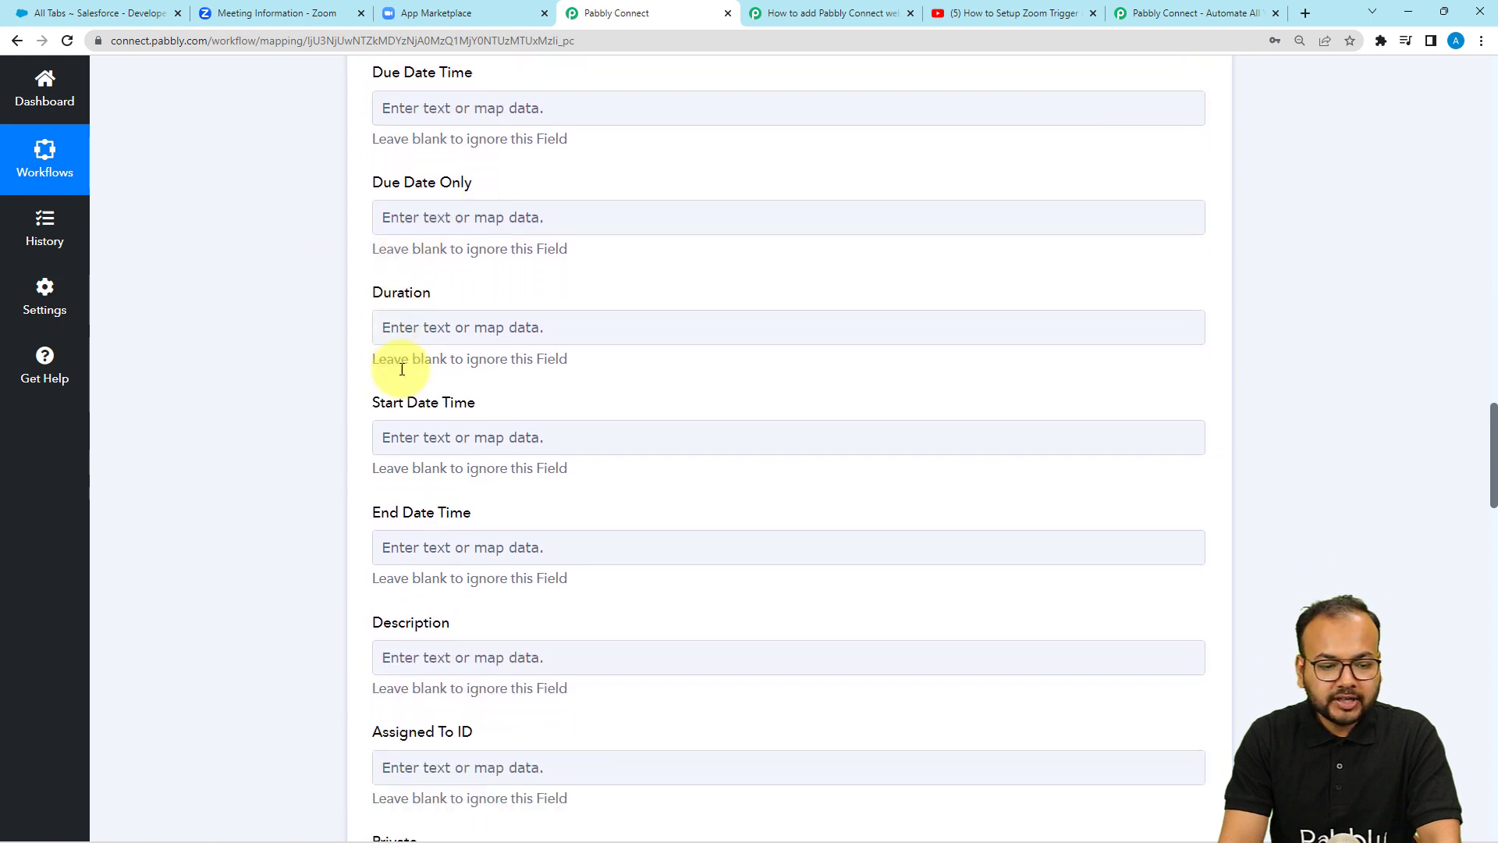
pyautogui.click(411, 286)
pyautogui.click(457, 422)
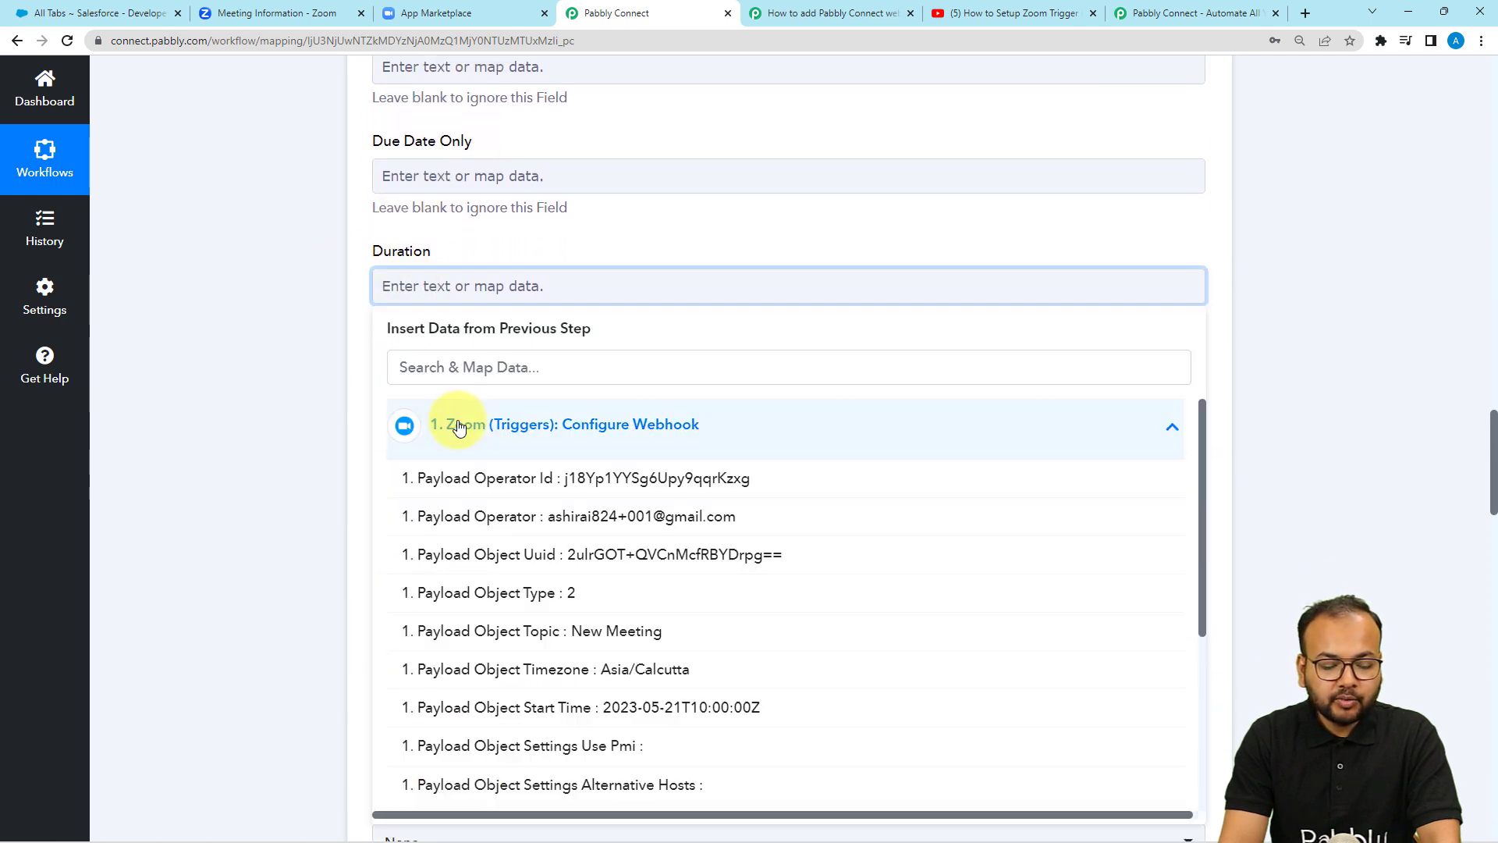
pyautogui.scroll(-2, 520, 582)
pyautogui.scroll(-2, 520, 582)
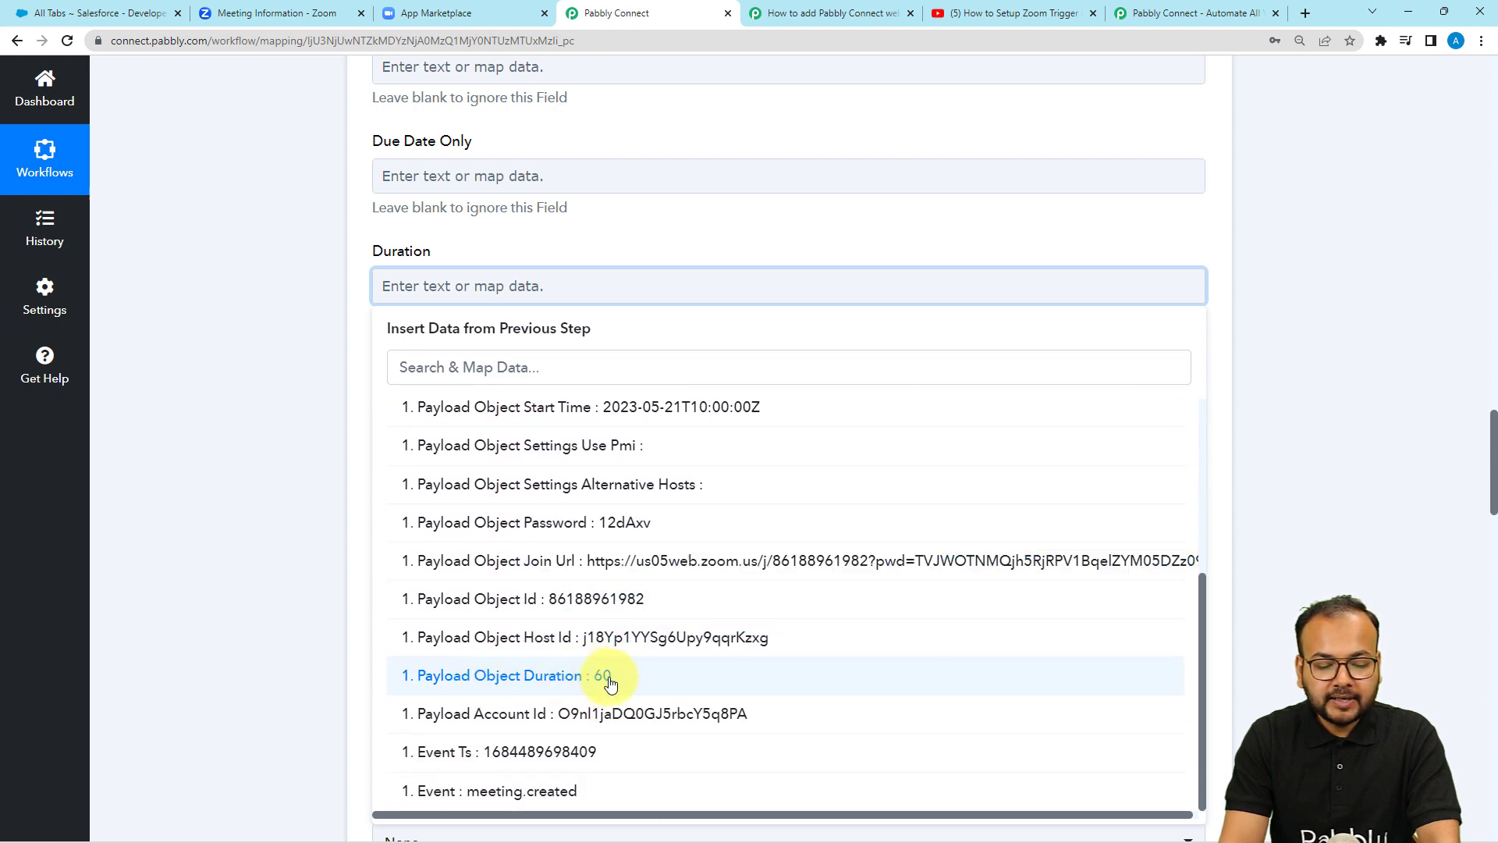
pyautogui.click(593, 676)
pyautogui.click(294, 452)
# Step: Map the event's Start Date Time to the Payload Object Start Time from the Zoom trigger
pyautogui.scroll(-2, 294, 452)
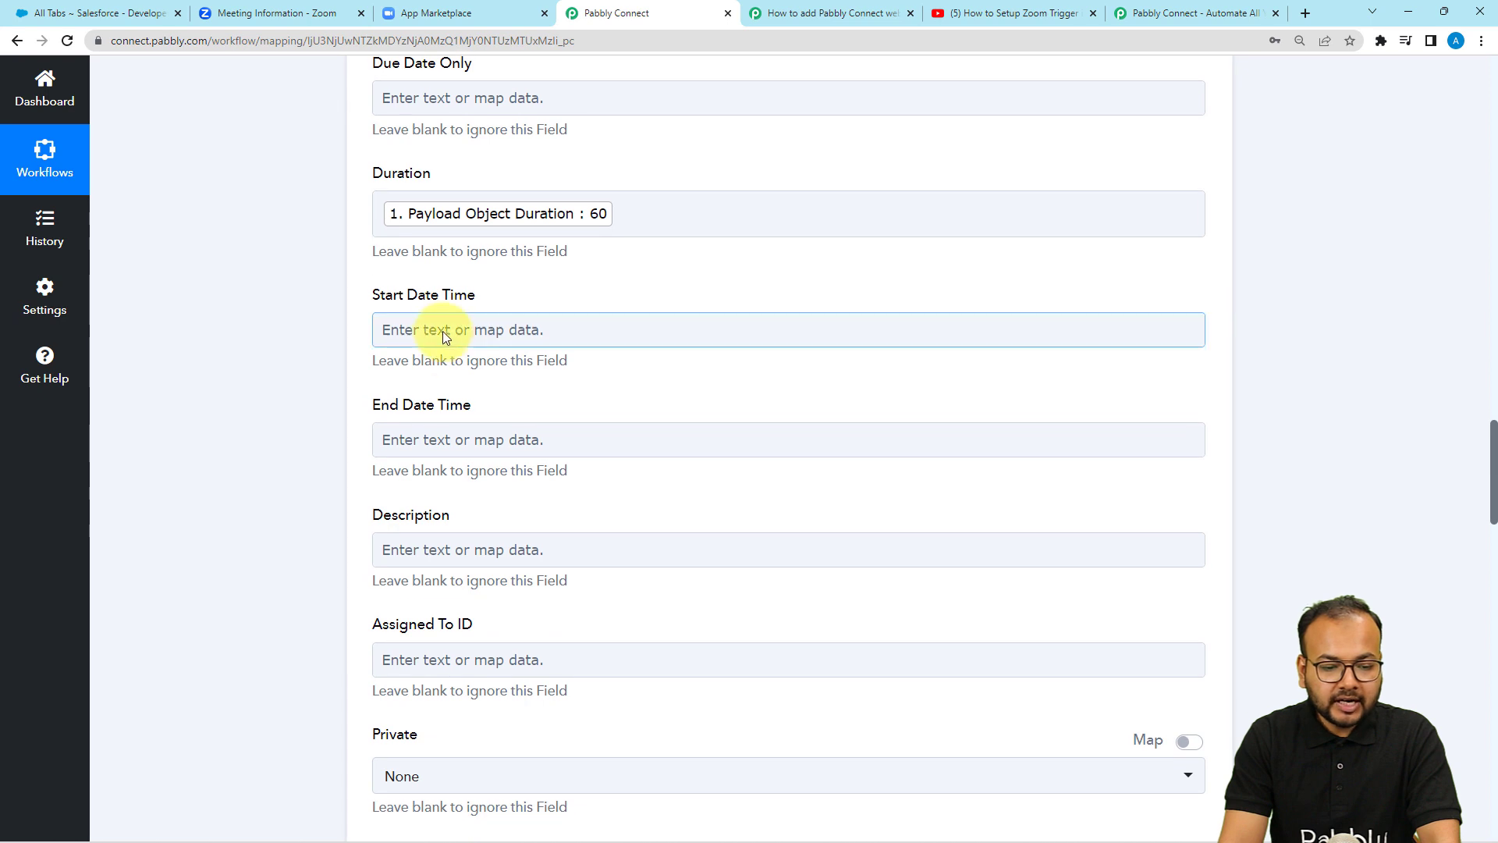
pyautogui.click(438, 328)
pyautogui.click(476, 468)
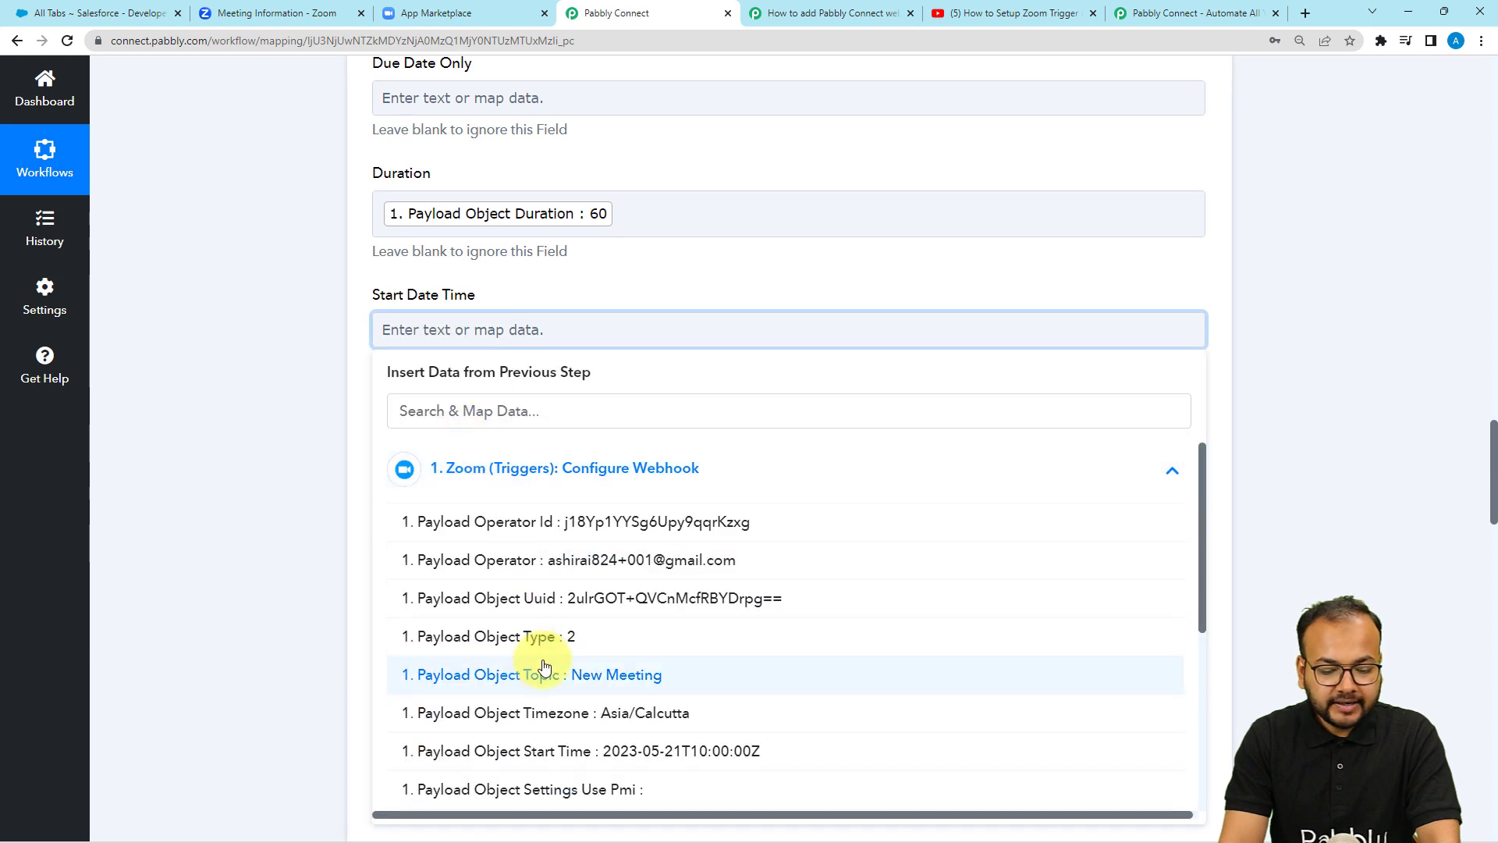
pyautogui.scroll(-2, 539, 647)
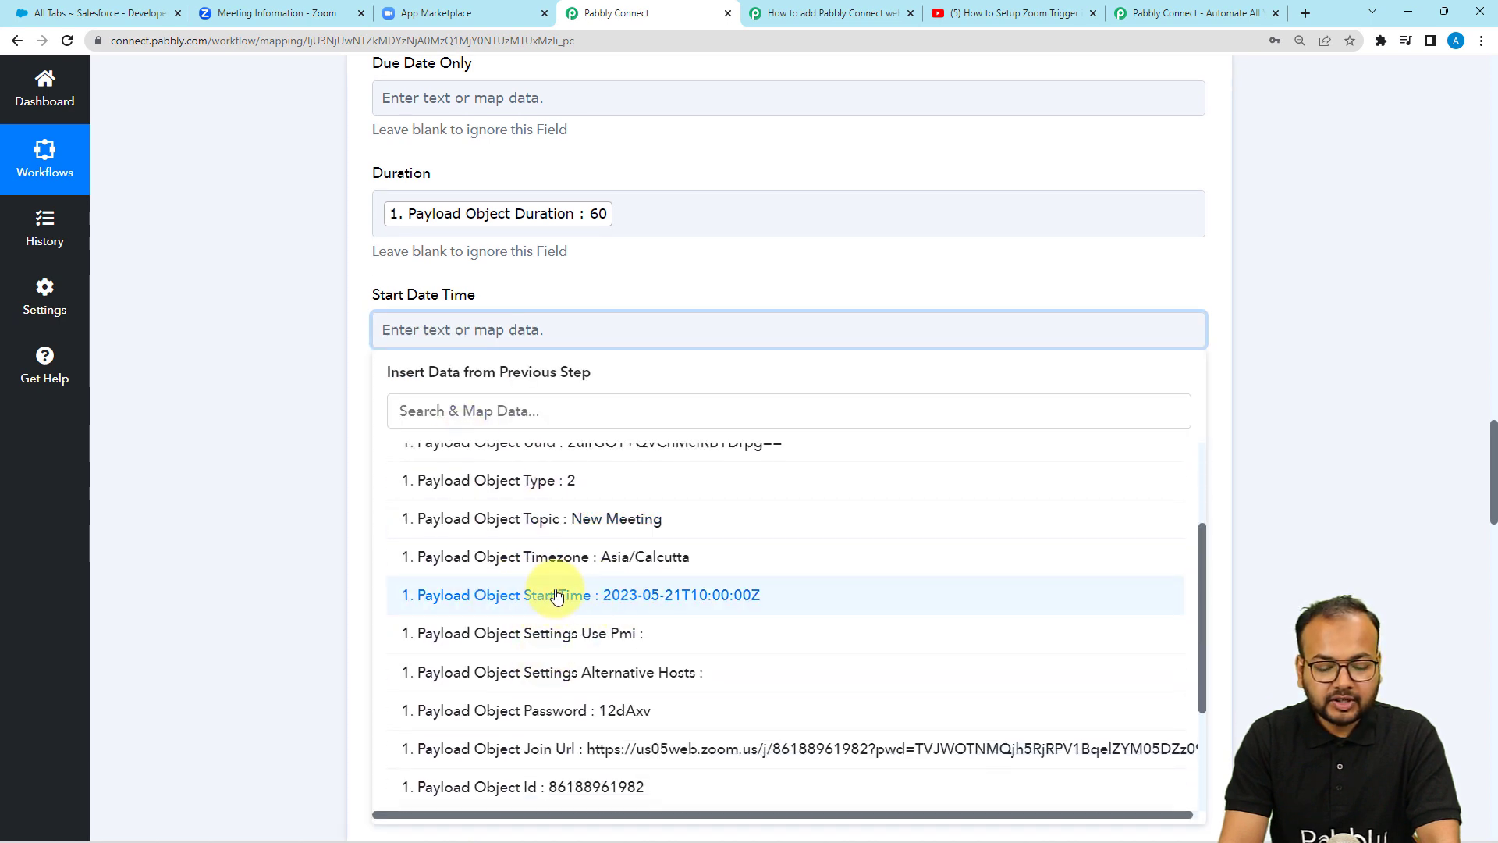
pyautogui.click(556, 595)
# Step: Look through the Zoom trigger data for a value suitable for the event's Description
pyautogui.scroll(-2, 260, 414)
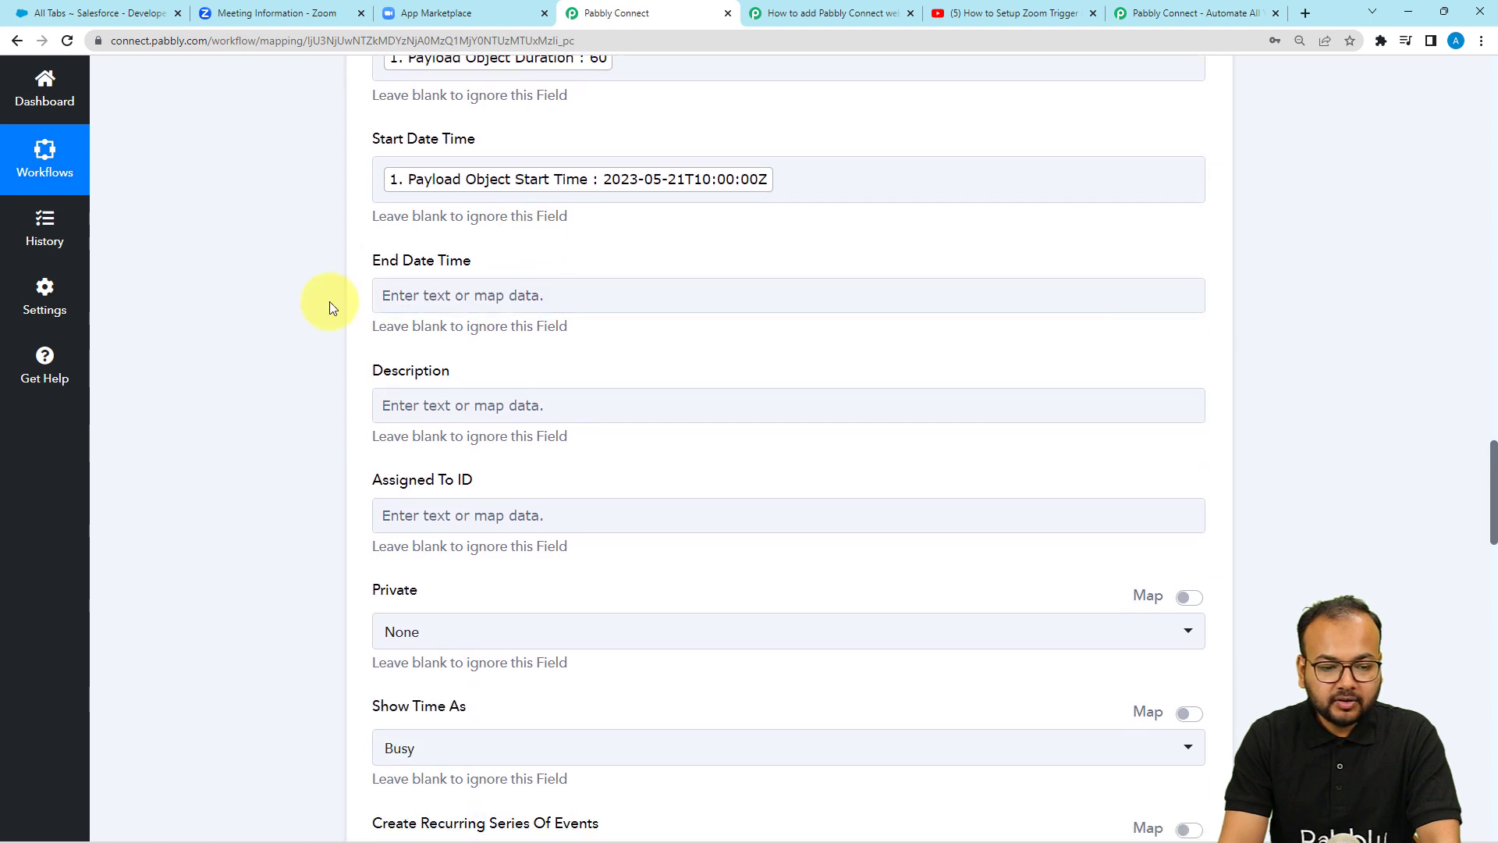
pyautogui.scroll(-2, 366, 348)
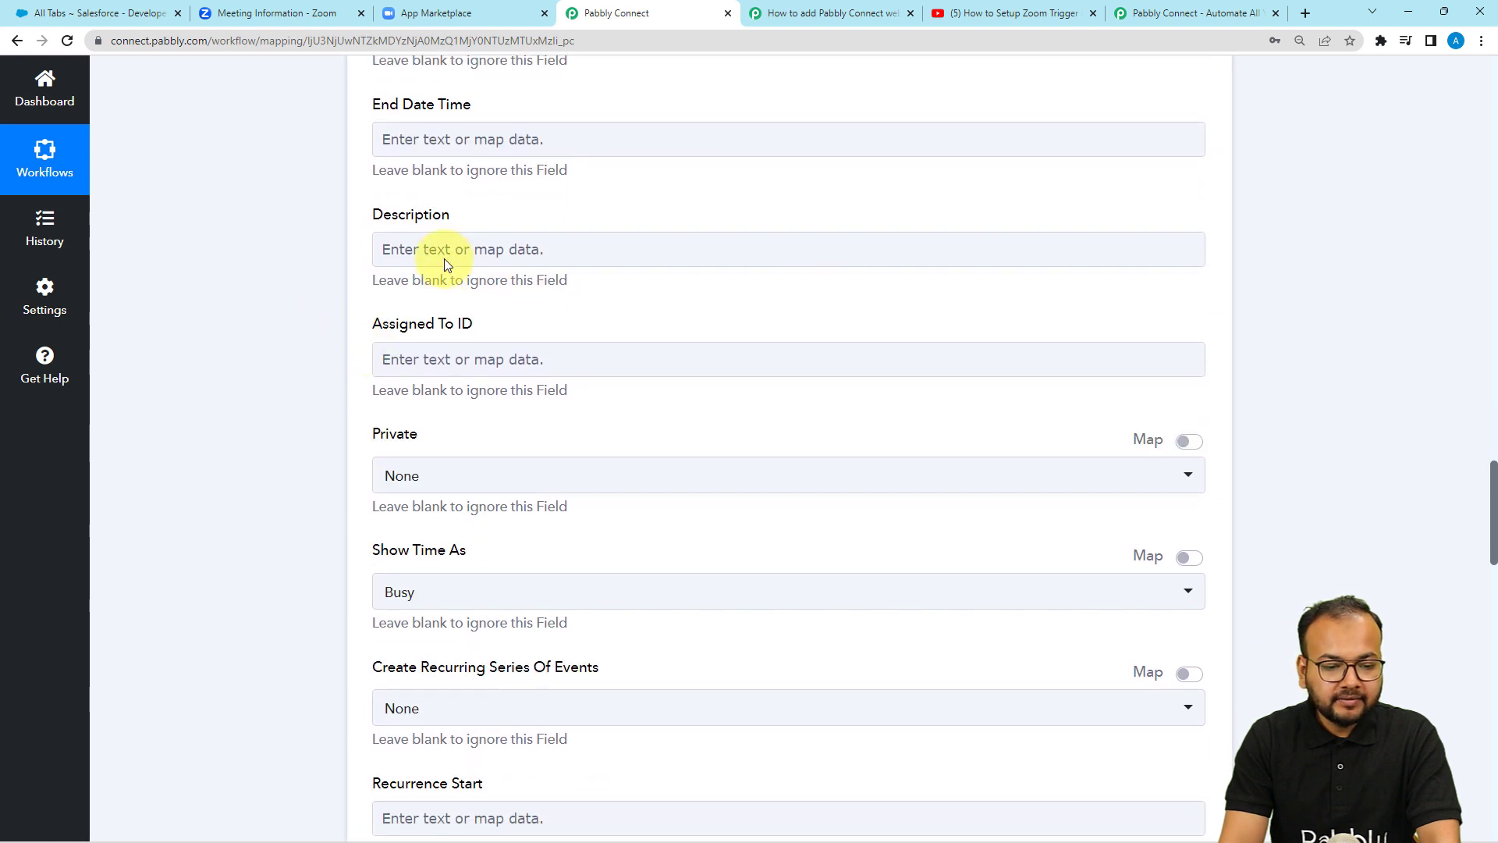
pyautogui.click(446, 258)
pyautogui.click(421, 374)
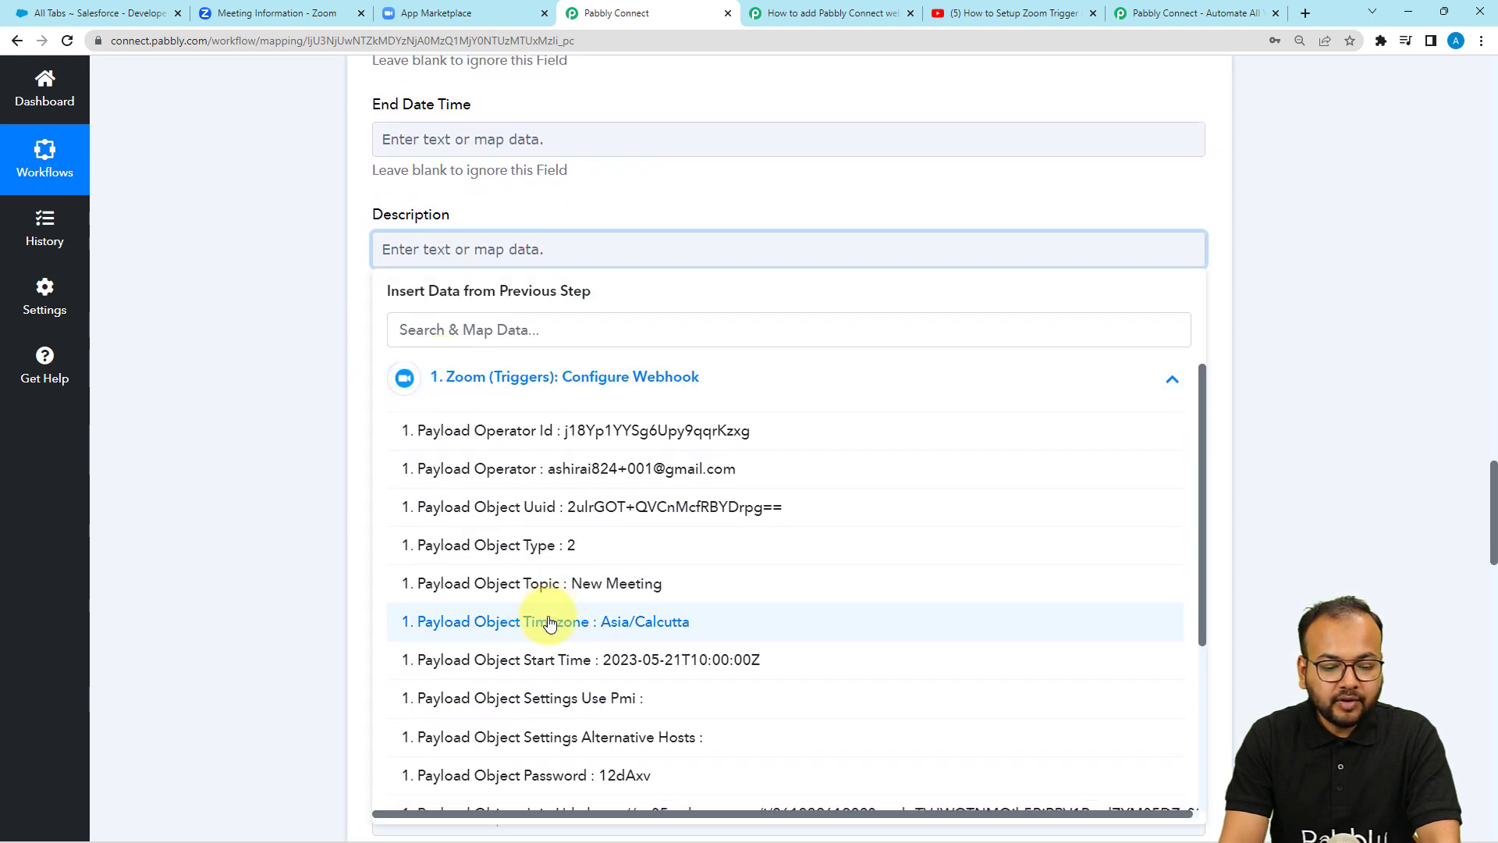
pyautogui.scroll(-3, 550, 622)
pyautogui.scroll(-3, 549, 622)
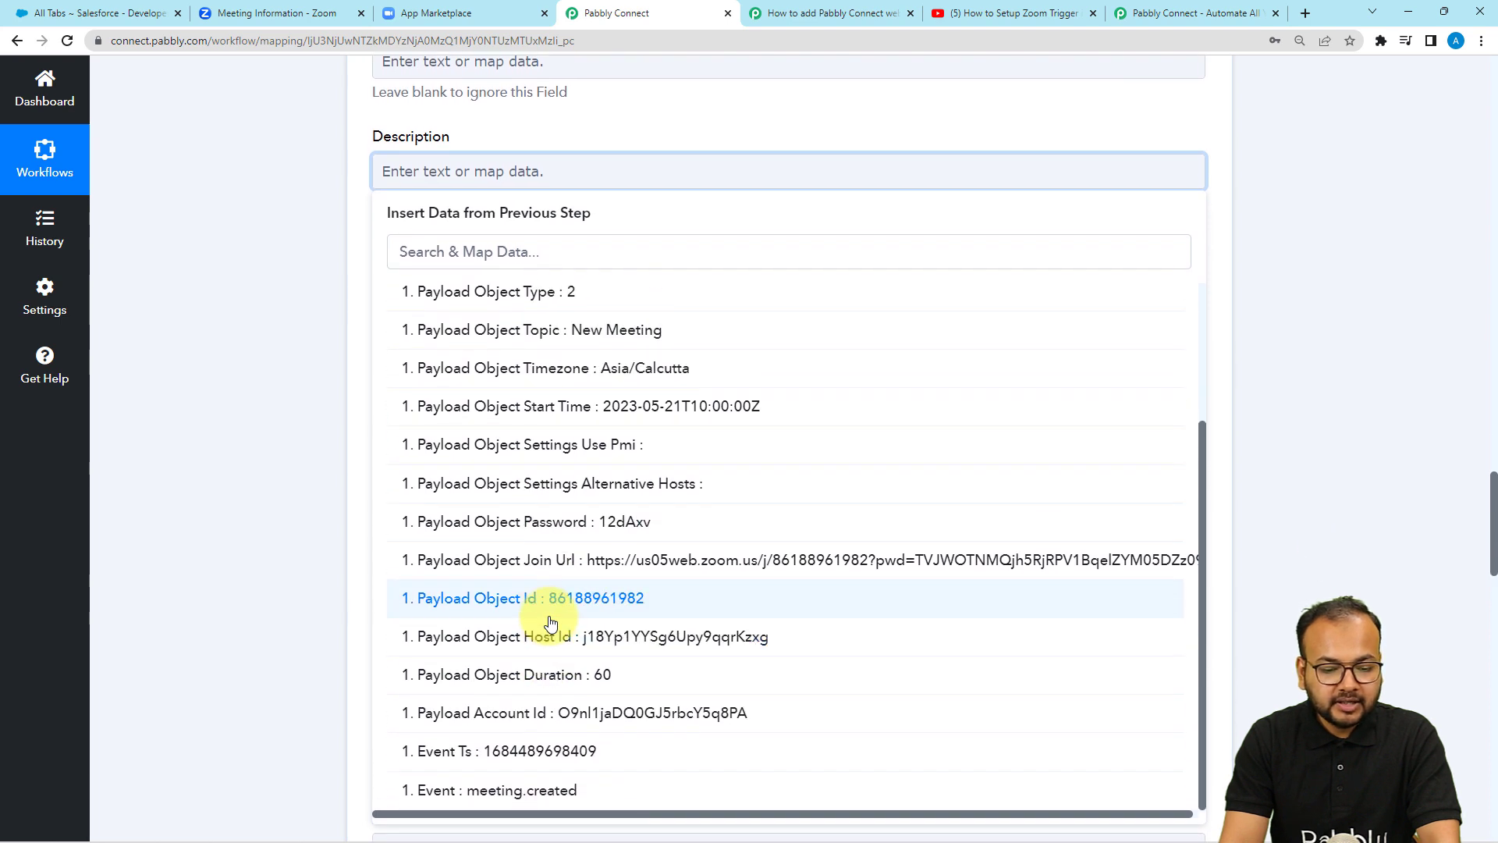
pyautogui.scroll(3, 550, 622)
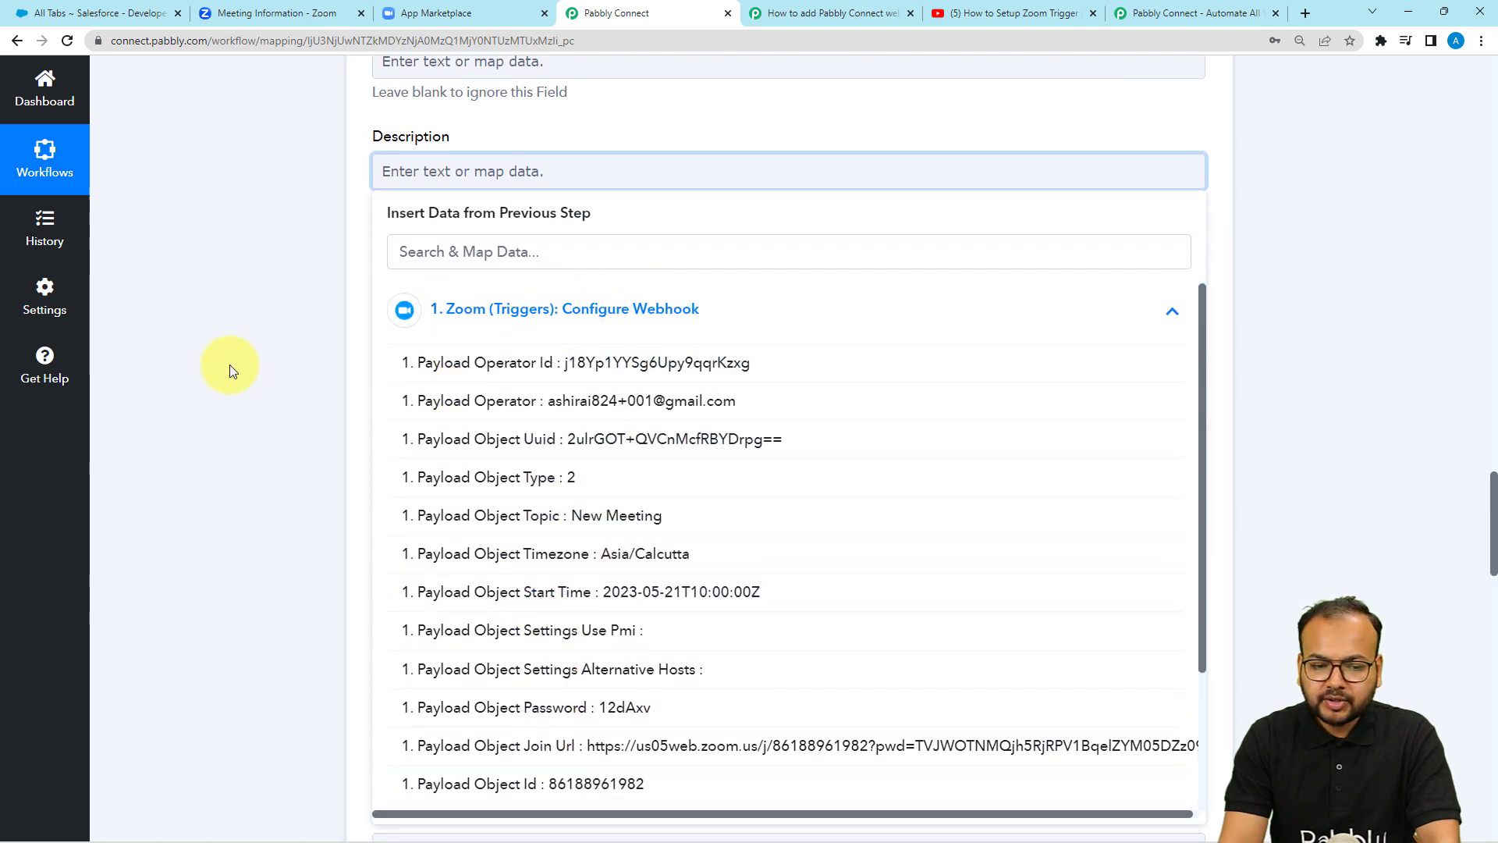
pyautogui.click(251, 368)
# Step: Leave the event's Description and Private fields unset and choose Busy for Show Time As
pyautogui.scroll(-2, 252, 369)
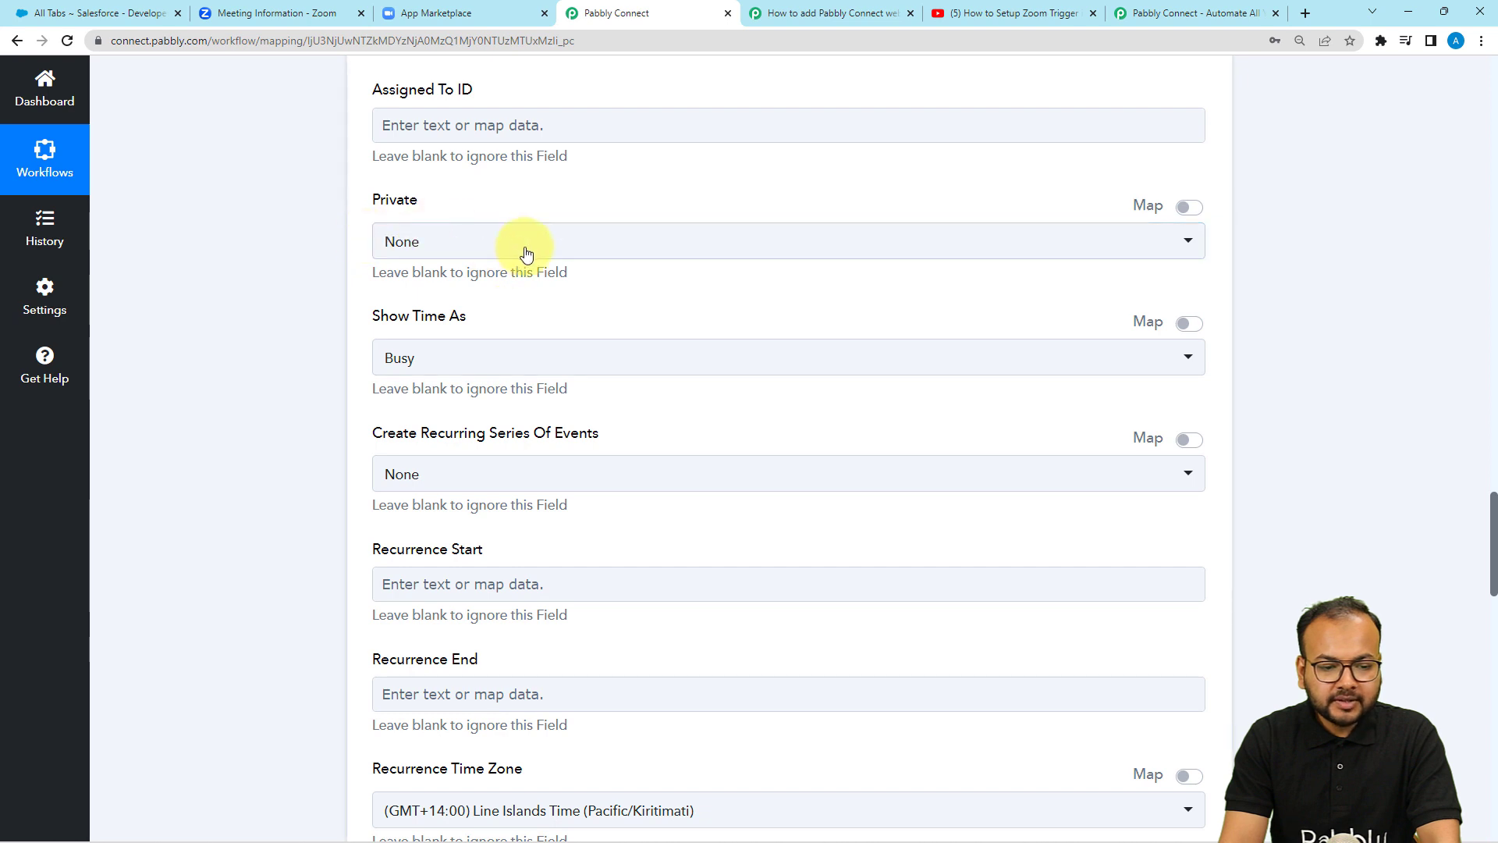
pyautogui.click(526, 255)
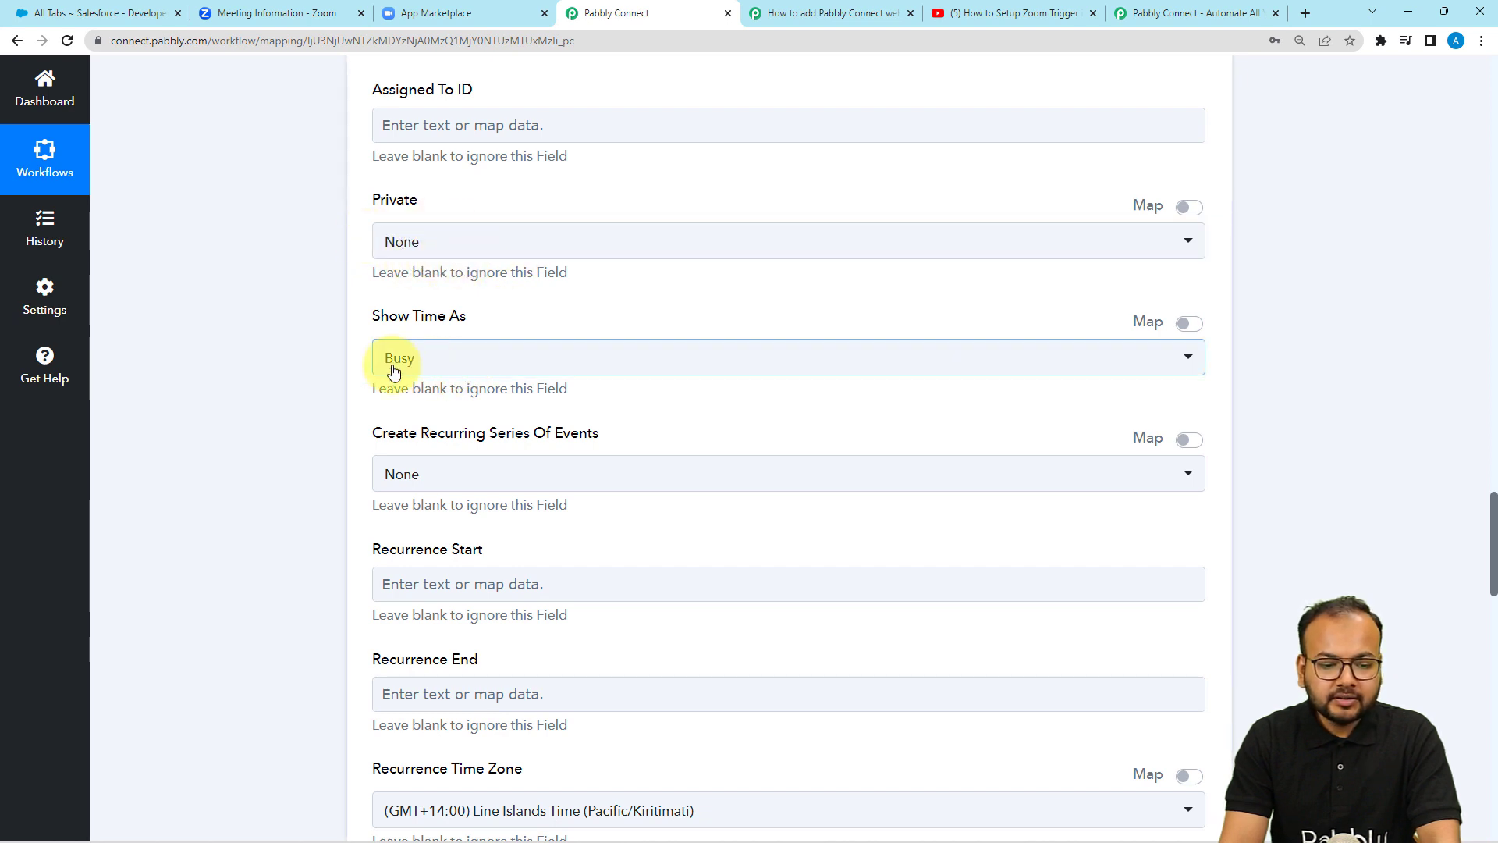
pyautogui.scroll(-2, 448, 312)
pyautogui.click(460, 221)
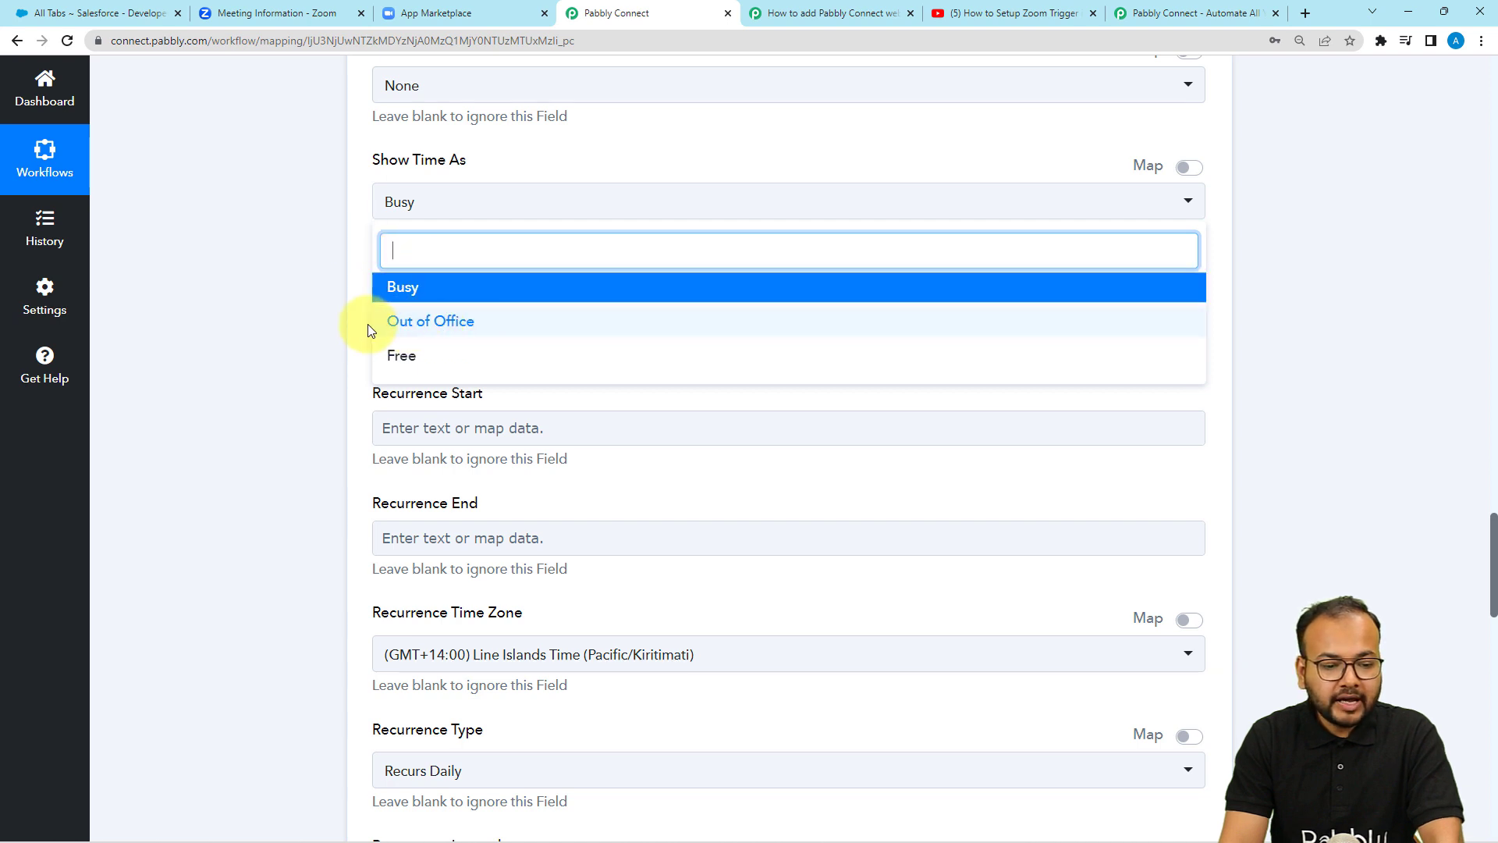
pyautogui.click(411, 295)
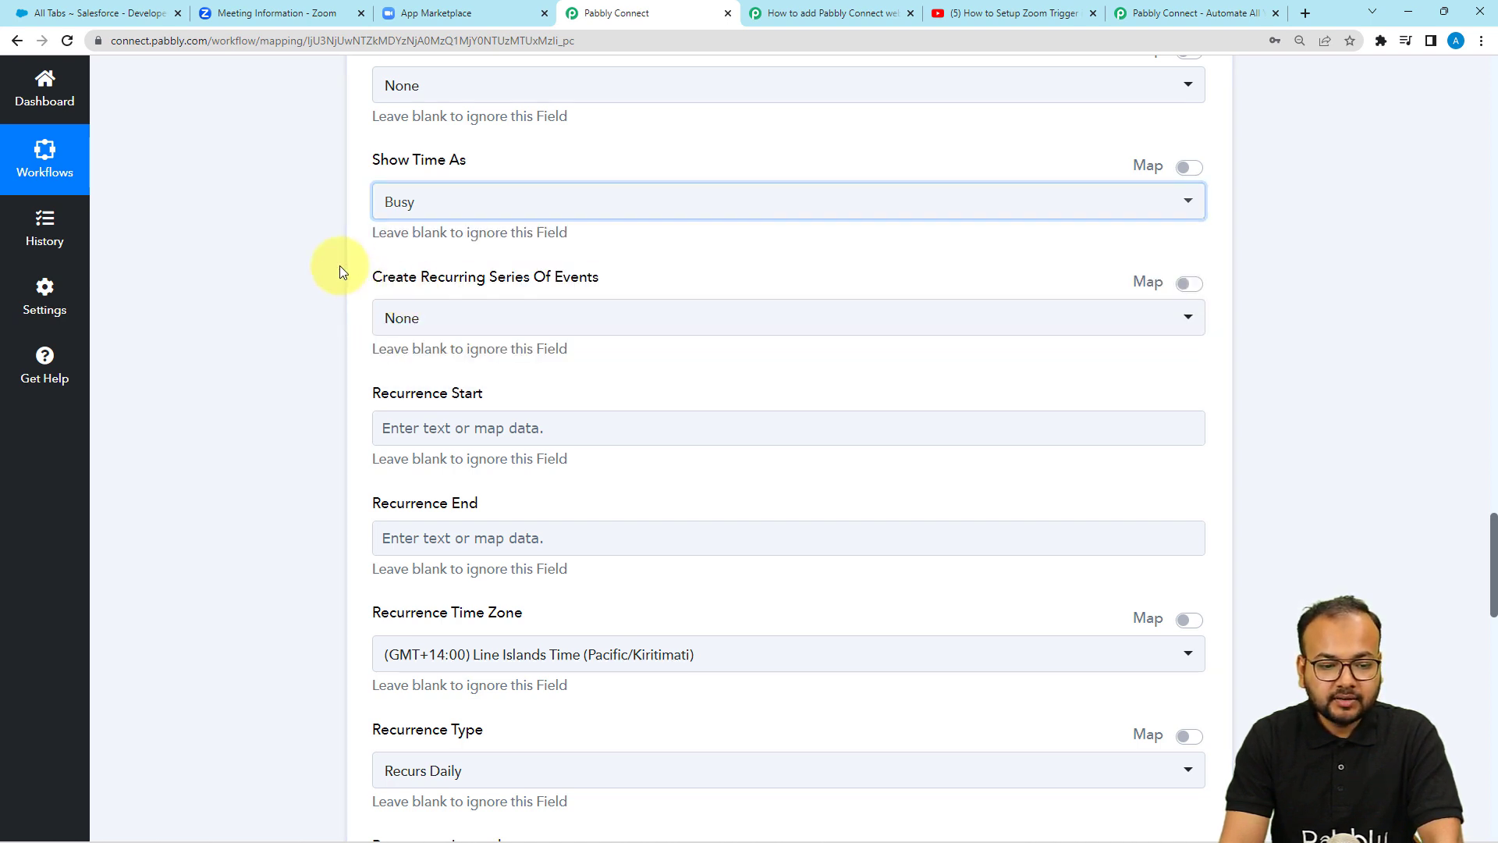
# Step: Leave the recurrence start and end blank and set the Recurrence Time Zone to (GMT+05:30) India Standard Time (Asia/Kolkata)
pyautogui.scroll(-2, 339, 269)
pyautogui.scroll(-1, 340, 271)
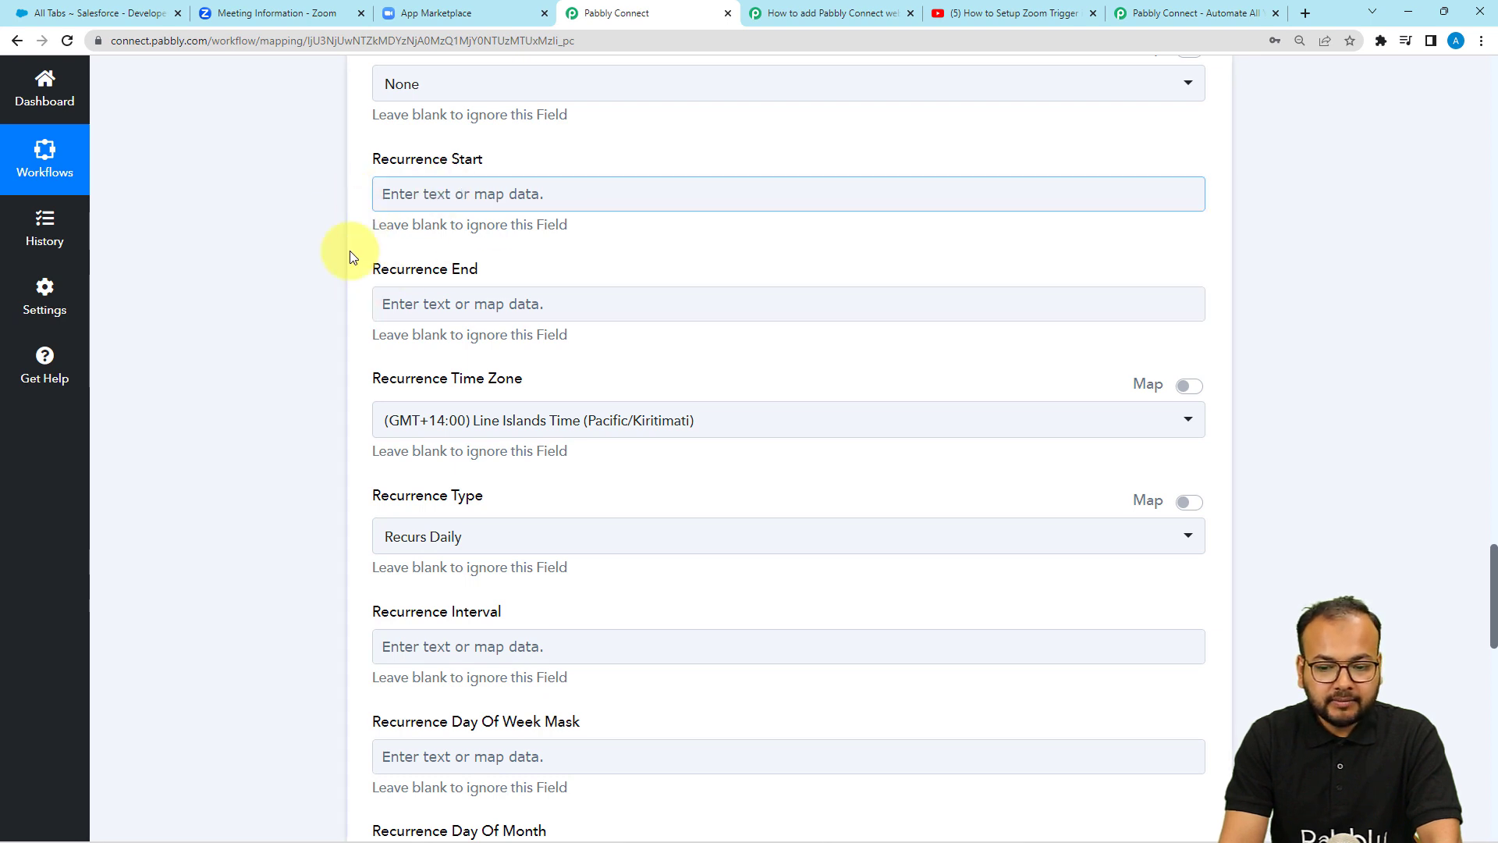
pyautogui.click(388, 187)
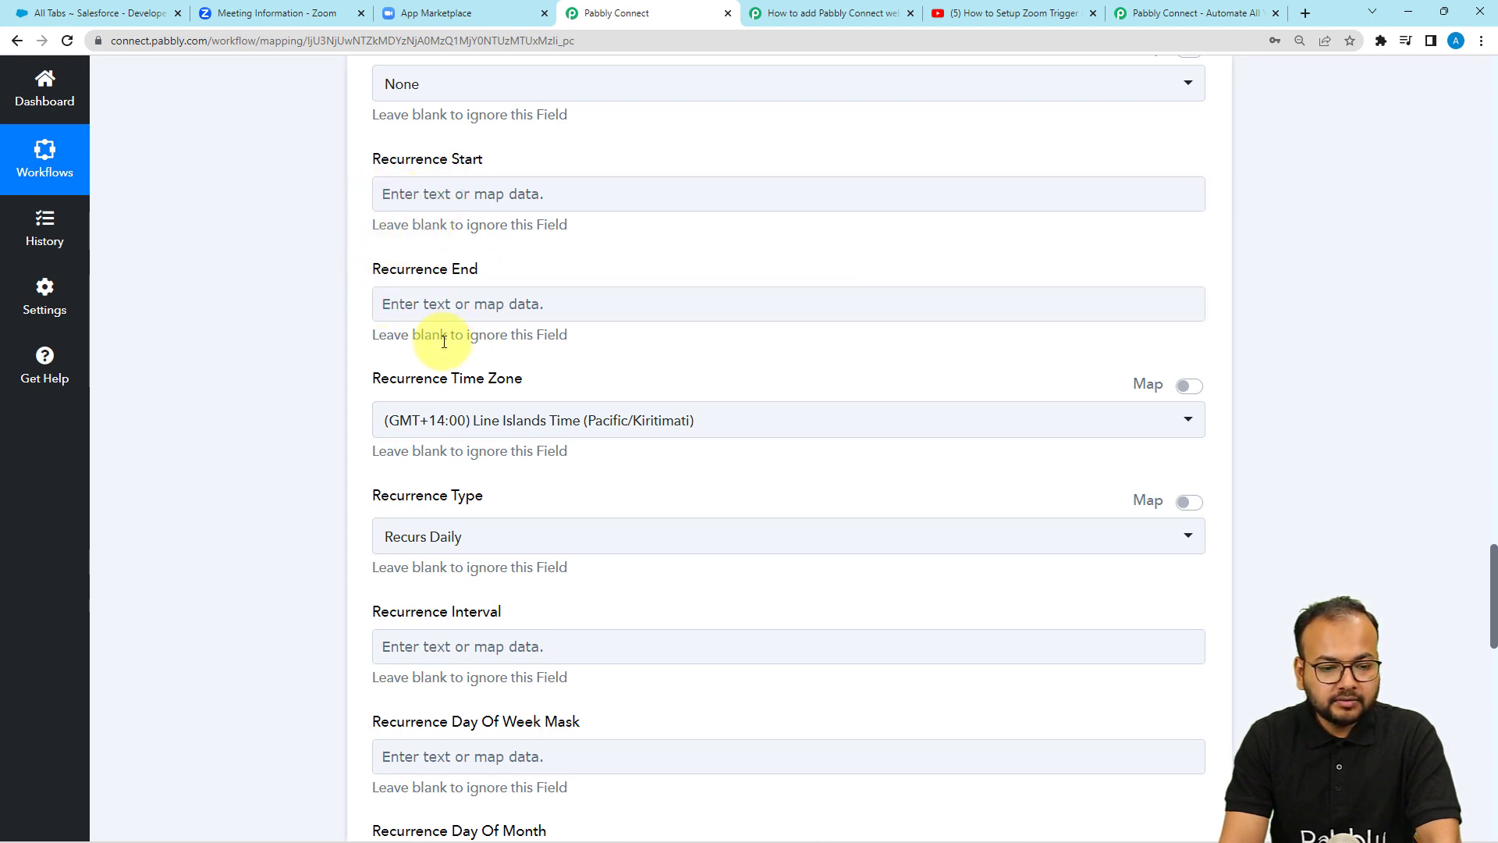
pyautogui.click(378, 305)
pyautogui.click(340, 320)
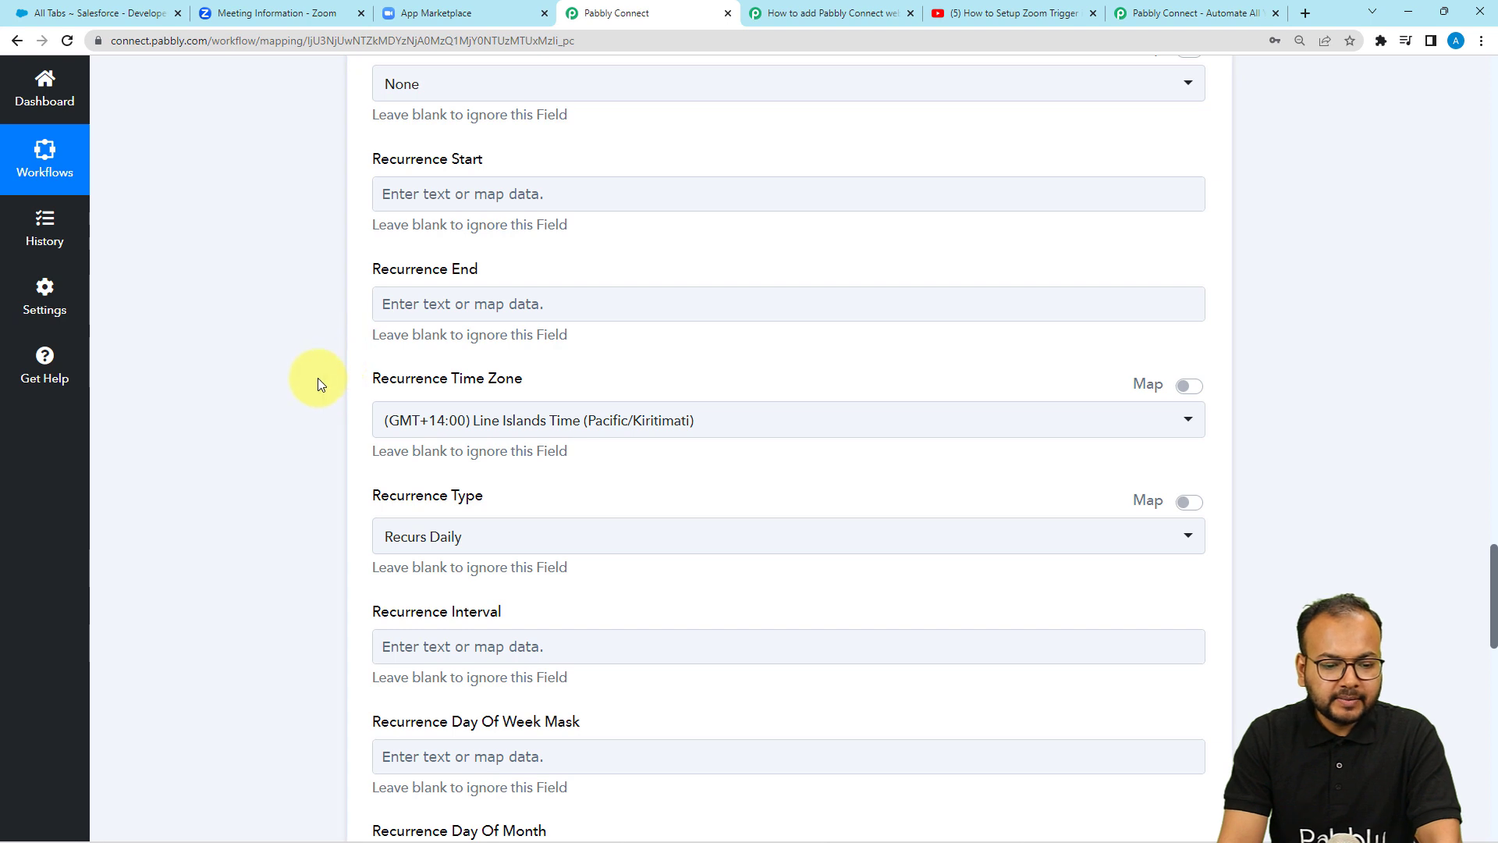
pyautogui.scroll(-2, 317, 378)
pyautogui.click(666, 279)
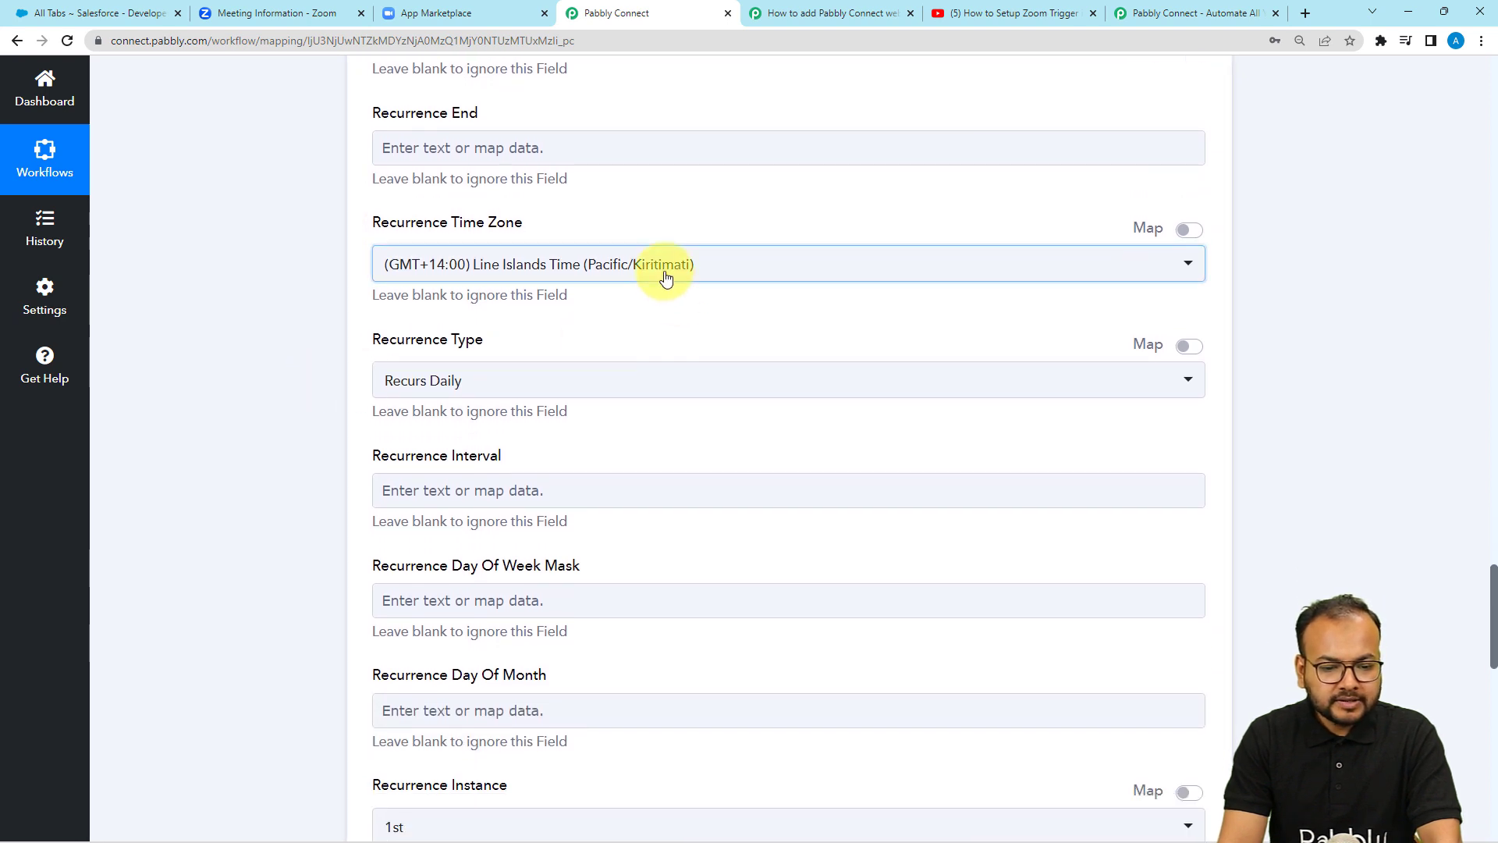
pyautogui.click(666, 278)
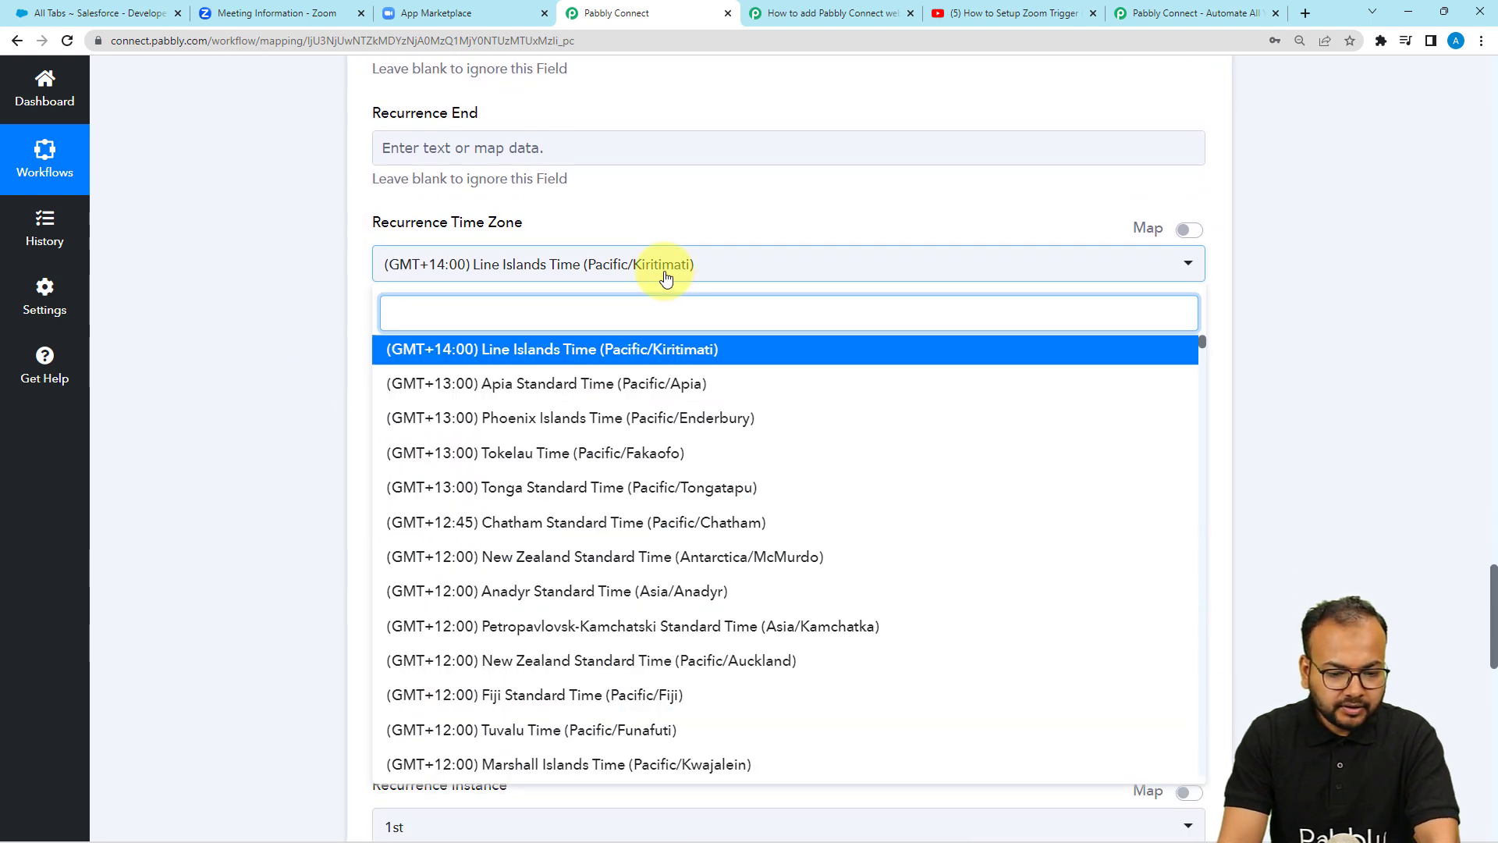
pyautogui.write('k')
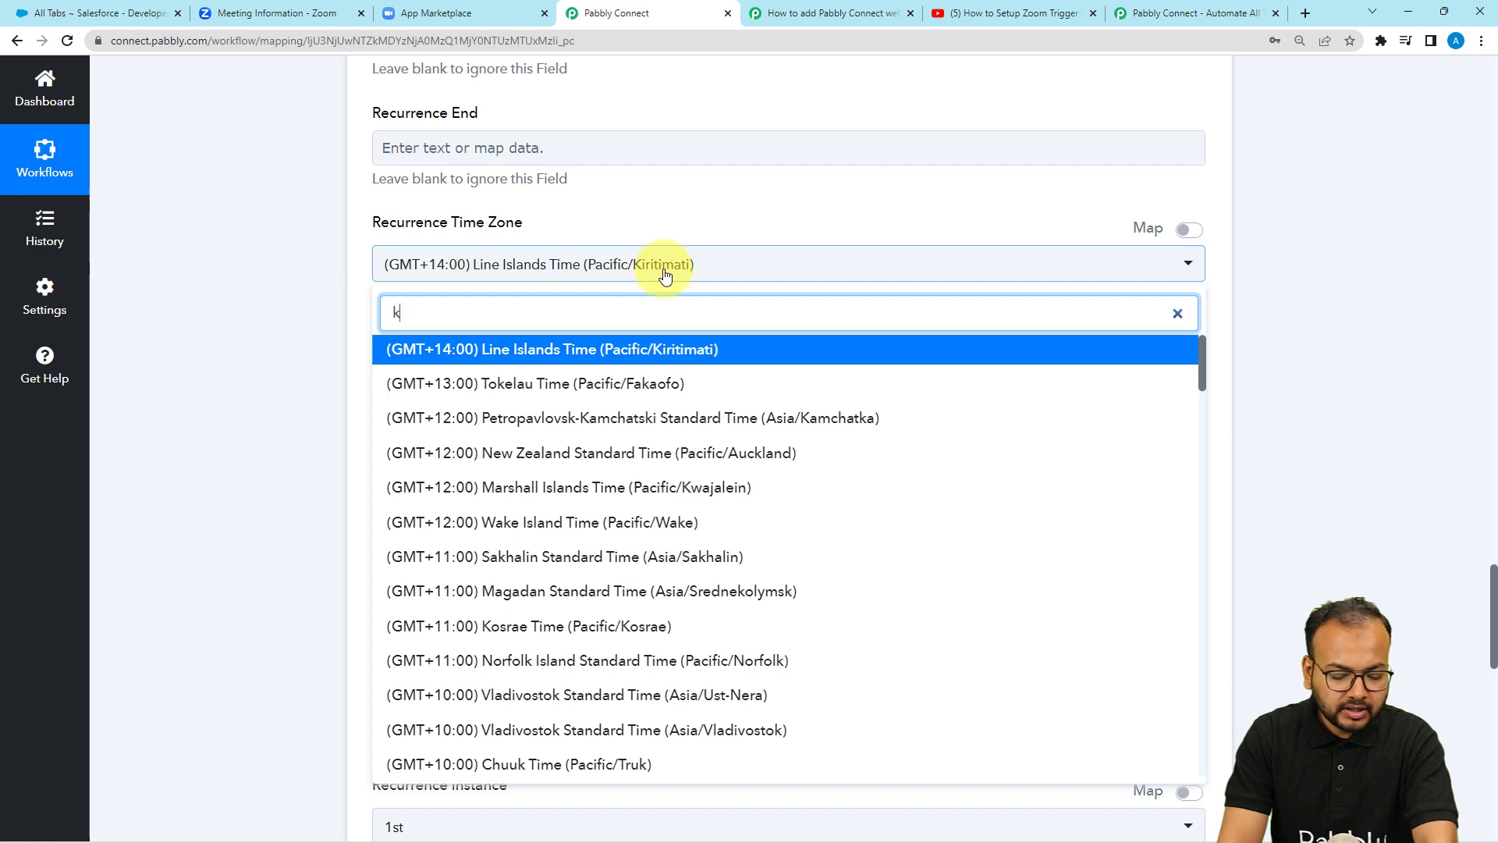
pyautogui.write('olkata')
pyautogui.press('Return')
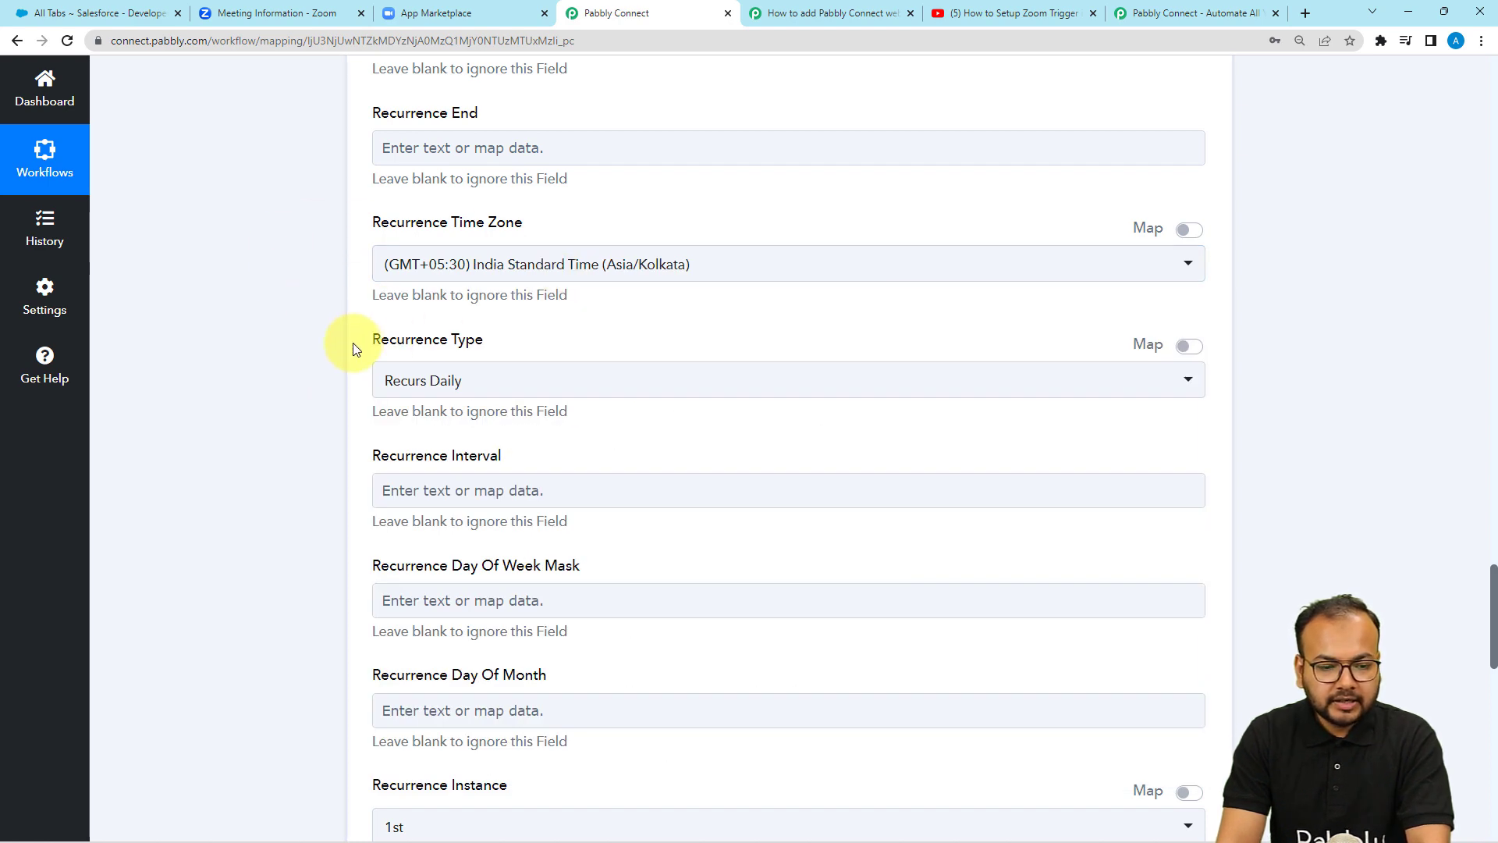
# Step: Enable mapping for the Recurrence Time Zone and clear its value so the field is ignored
pyautogui.scroll(-1, 353, 343)
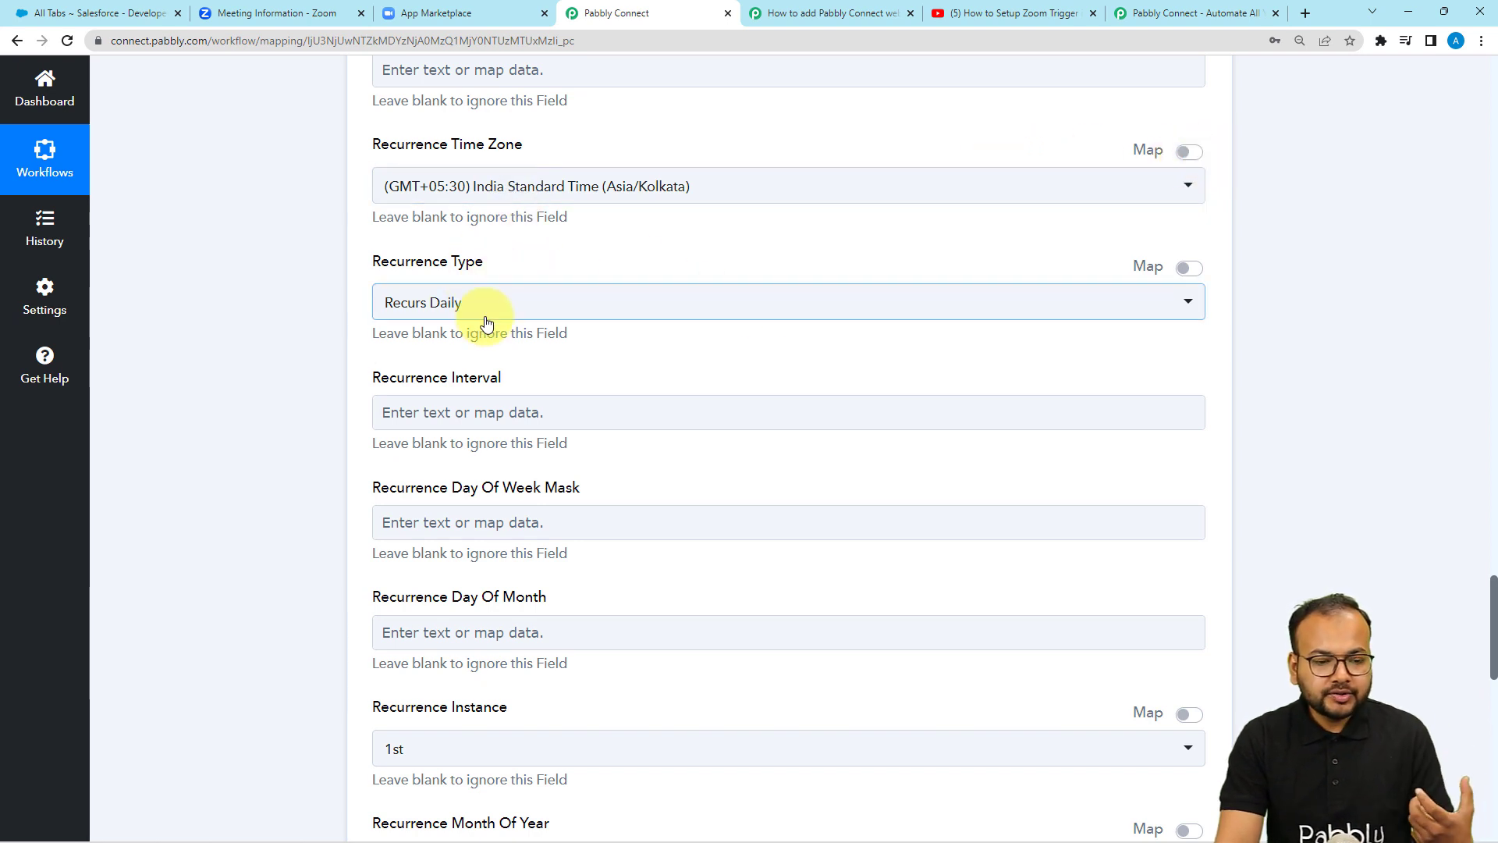
pyautogui.click(1187, 151)
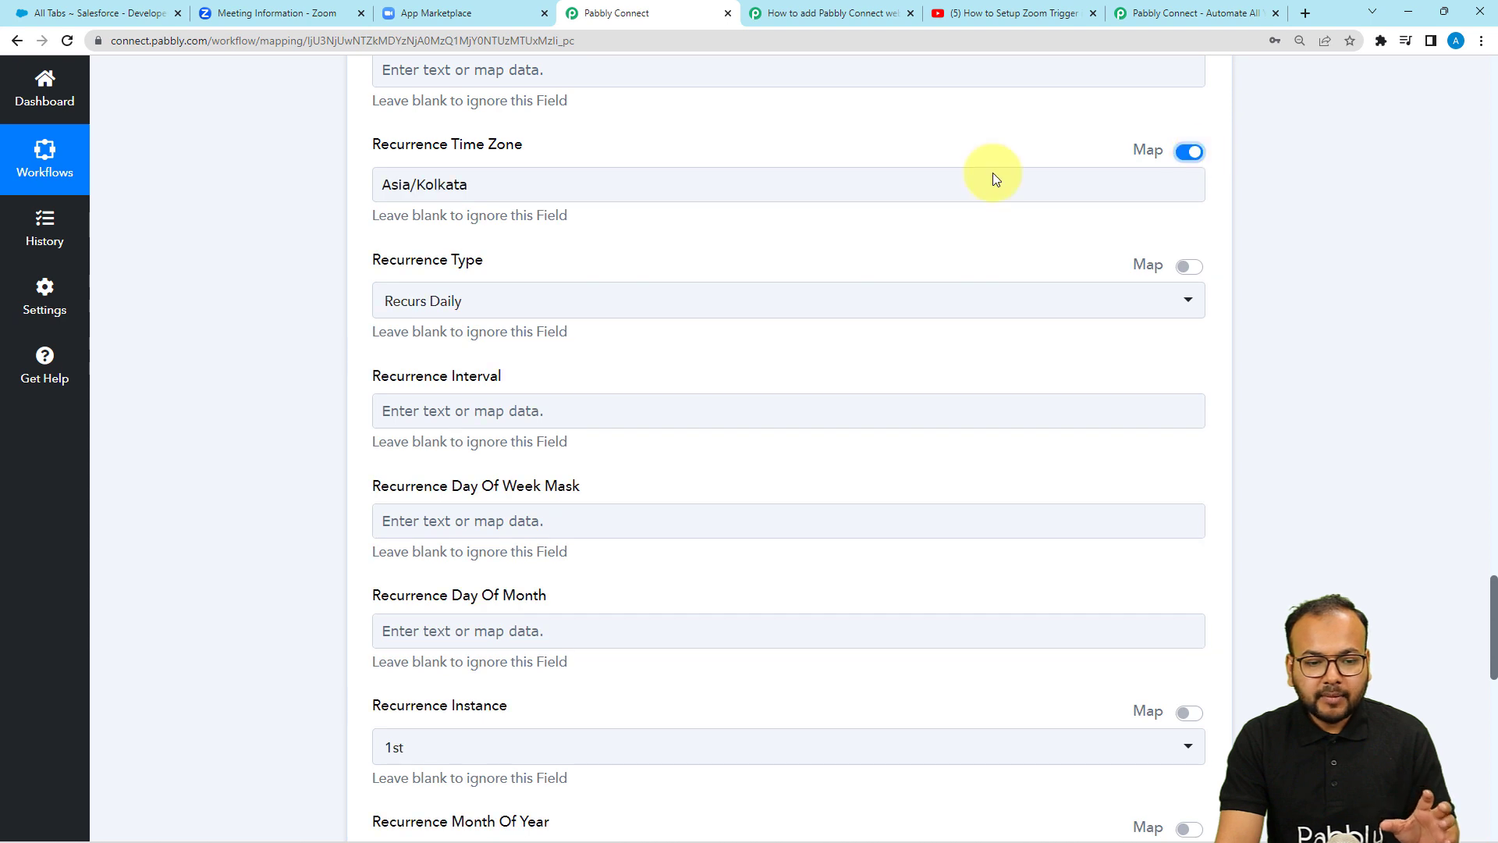
pyautogui.click(751, 184)
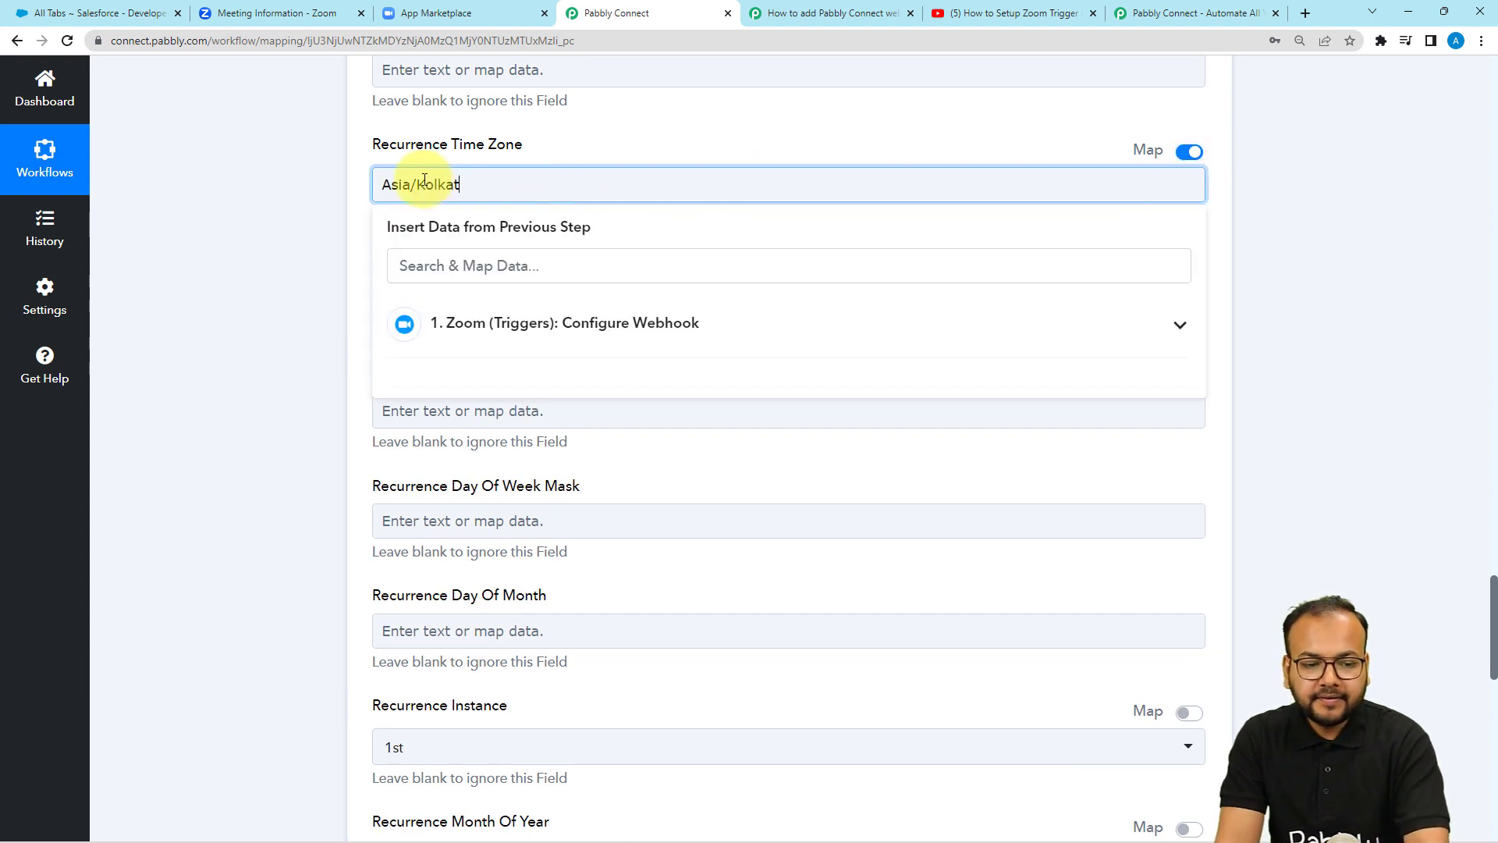
pyautogui.click(349, 204)
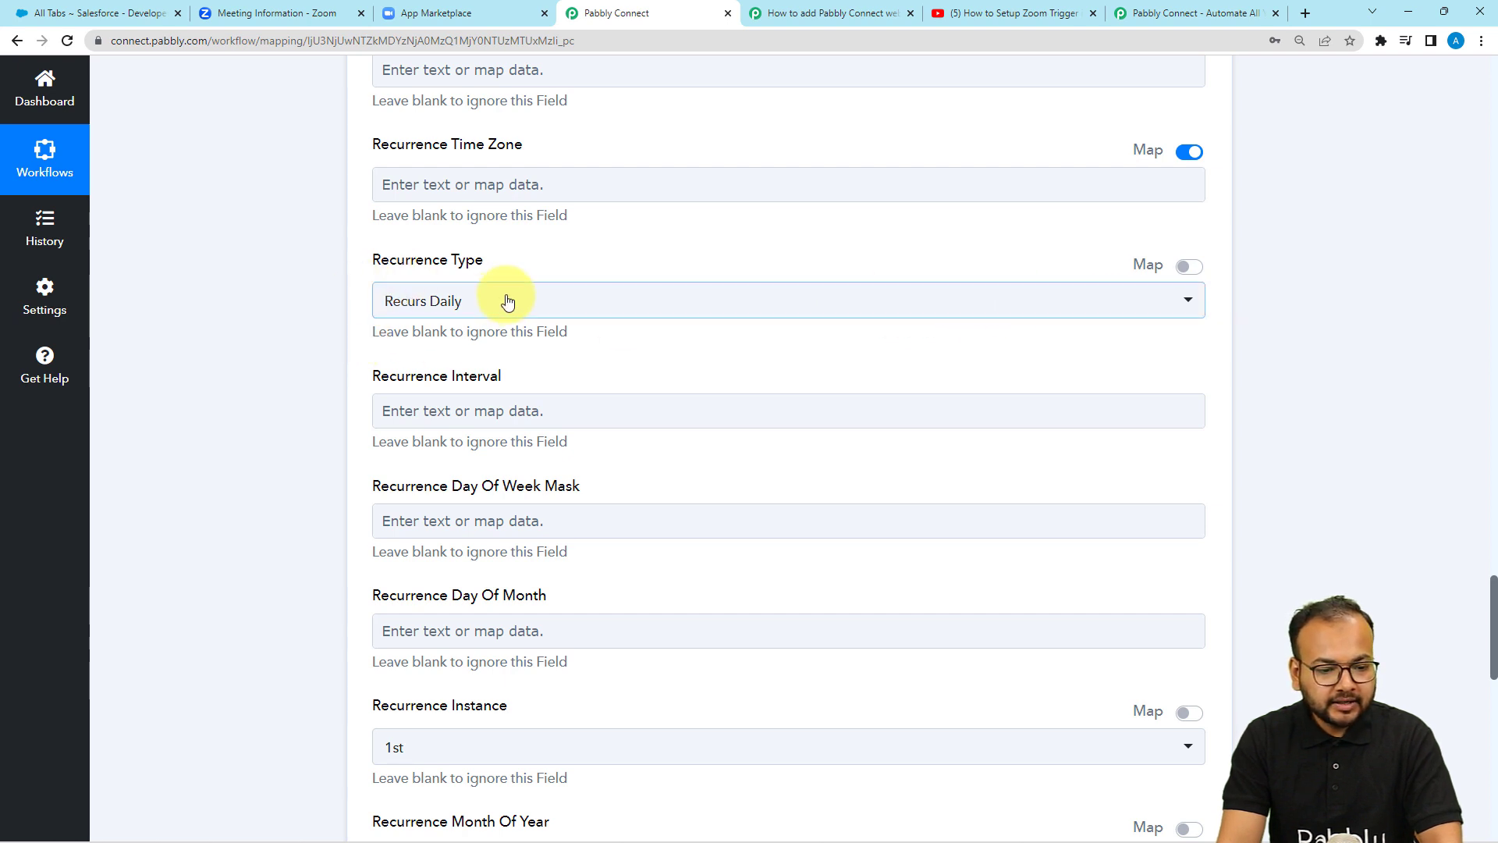
# Step: Enable mapping for the Recurrence Type and clear its value so the field is ignored
pyautogui.click(1189, 268)
pyautogui.click(1073, 299)
pyautogui.doubleClick(394, 303)
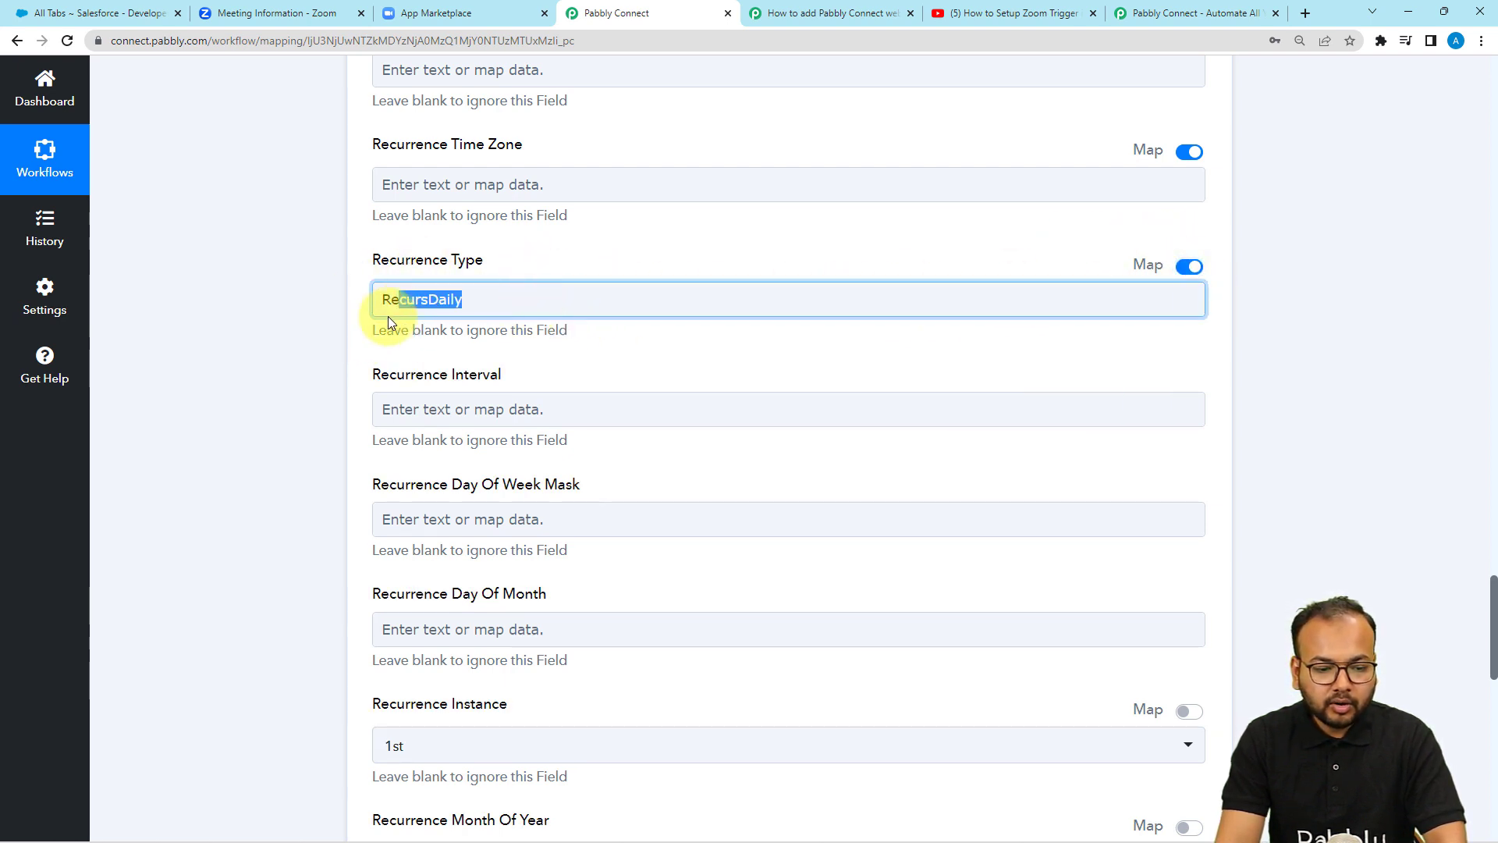
pyautogui.scroll(-5, 358, 328)
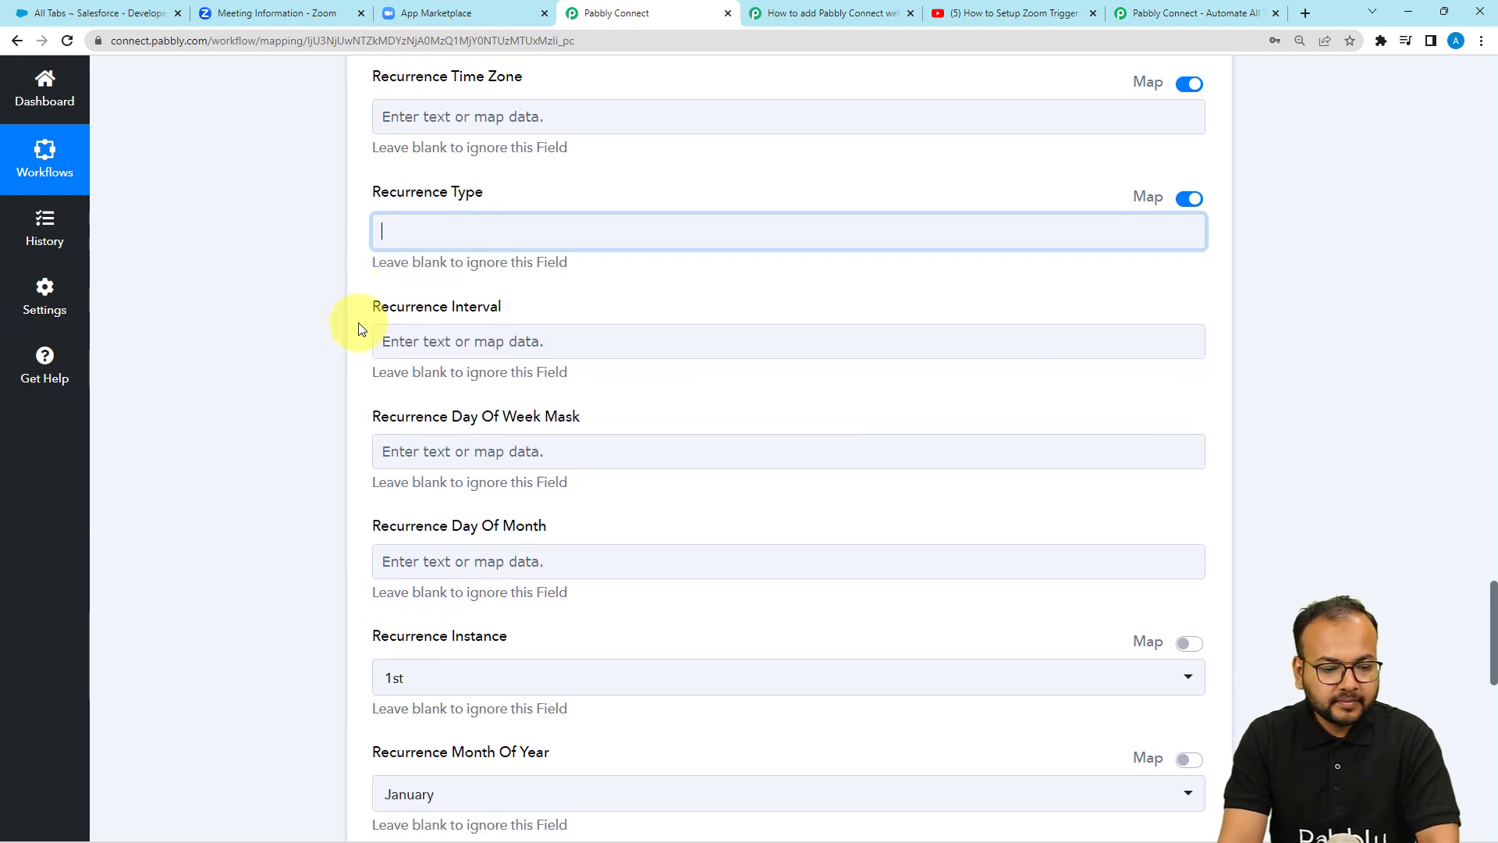
# Step: Enable mapping for the Recurrence Instance and delete its value, leaving the field blank
pyautogui.scroll(-1, 358, 328)
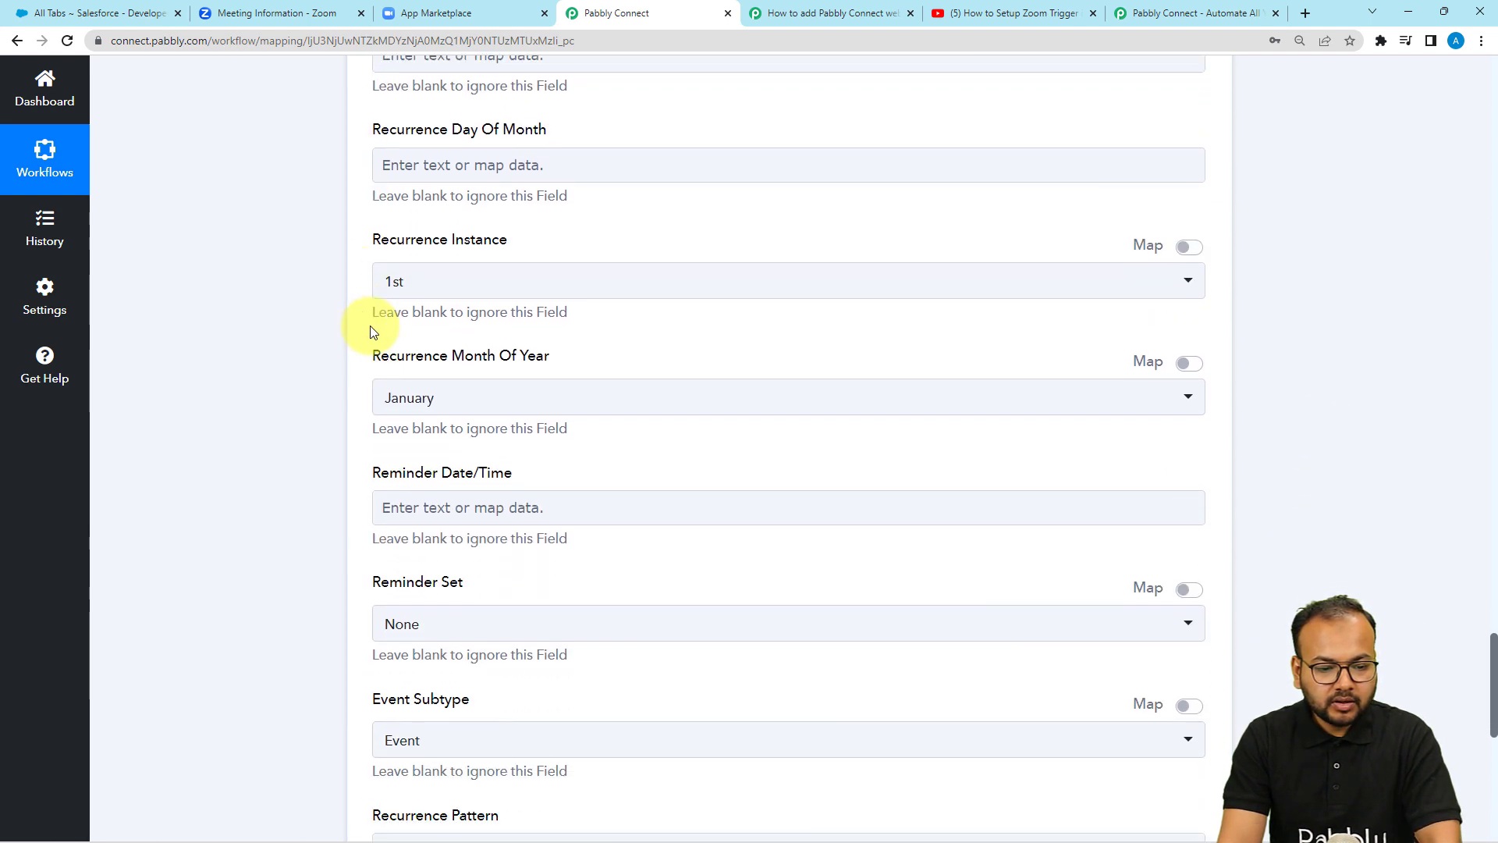
pyautogui.click(1200, 248)
pyautogui.click(544, 283)
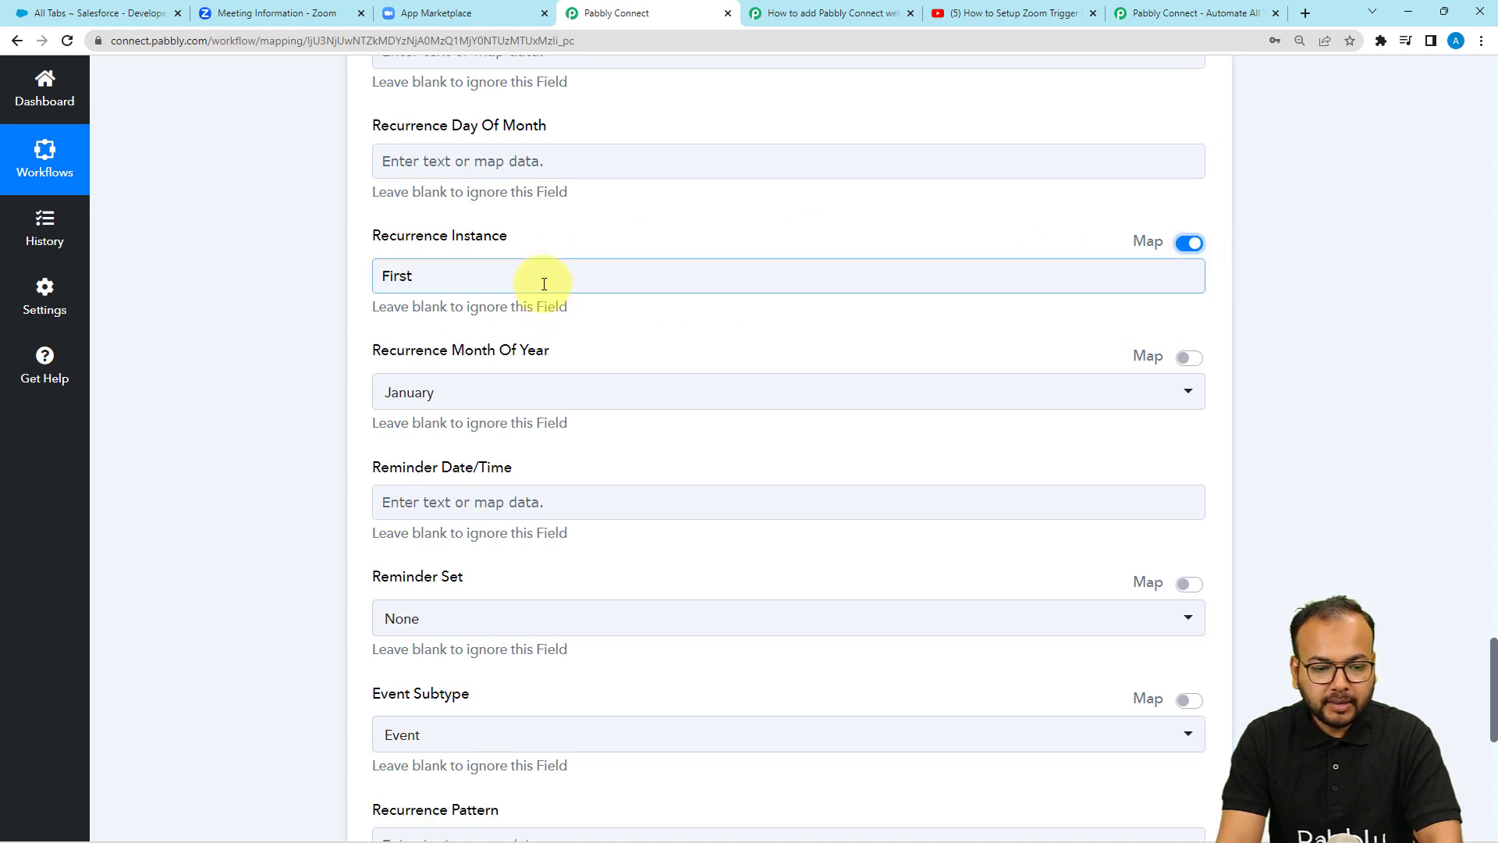
pyautogui.press('BackSpace')
pyautogui.press('BackSpace')
pyautogui.press('BackSpace')
pyautogui.press('BackSpace')
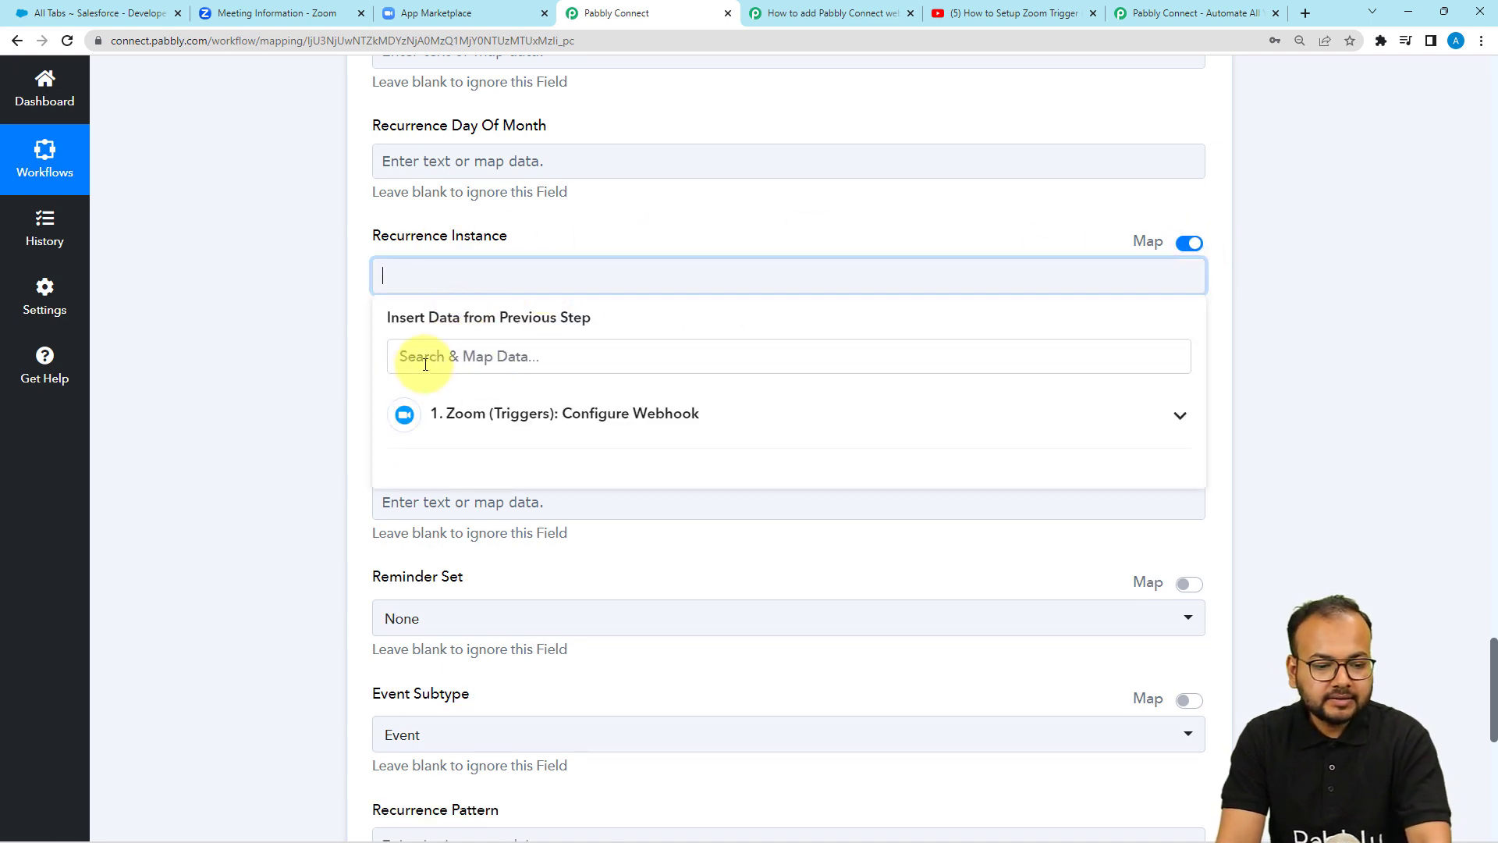
pyautogui.click(317, 358)
# Step: Enable mapping for the Recurrence Month Of Year and delete its value, leaving the field blank
pyautogui.scroll(-1, 315, 360)
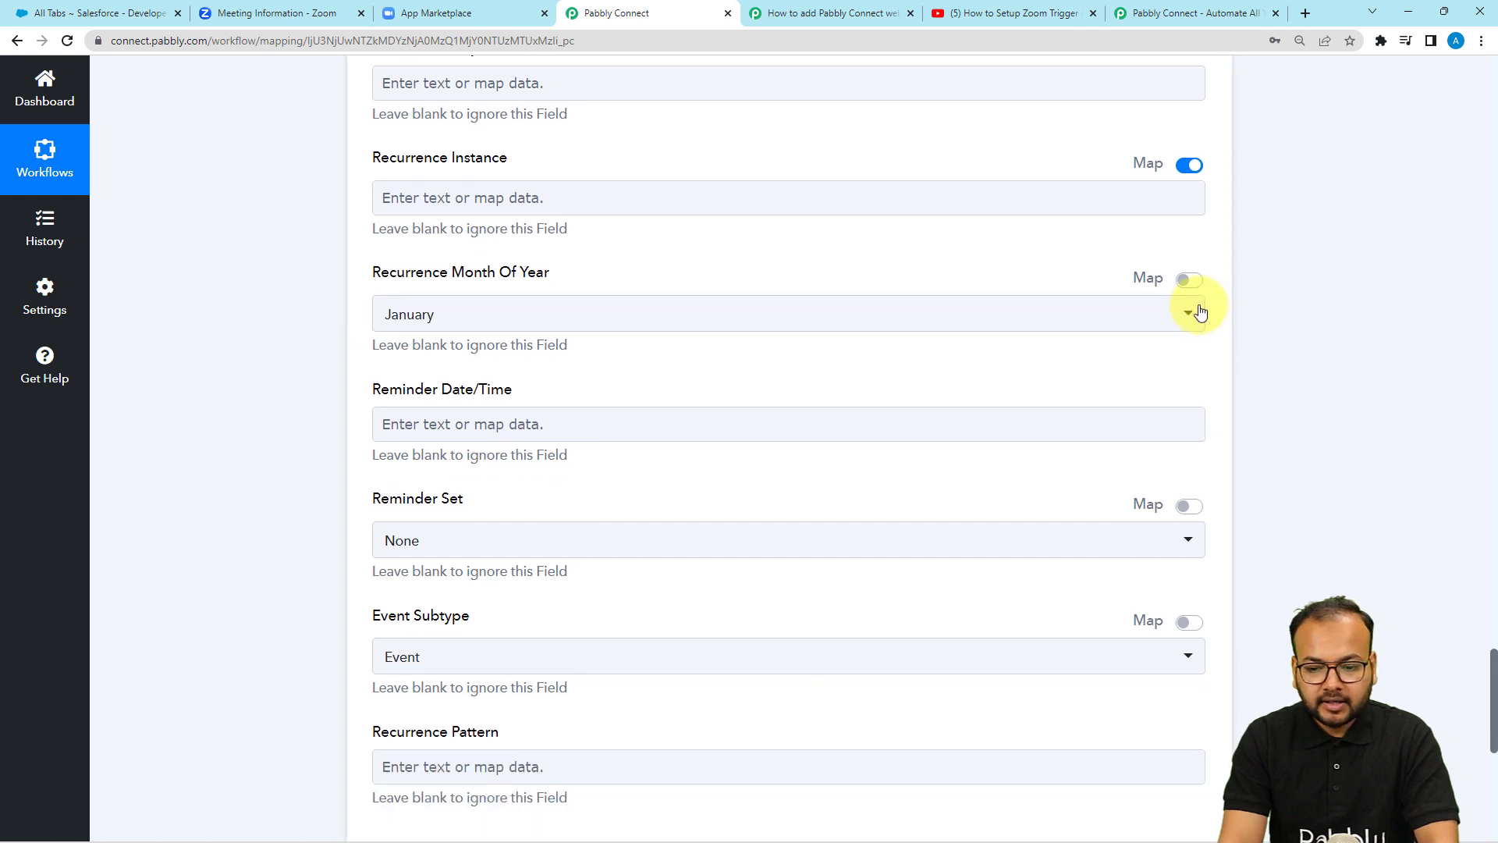
pyautogui.click(1190, 280)
pyautogui.click(747, 319)
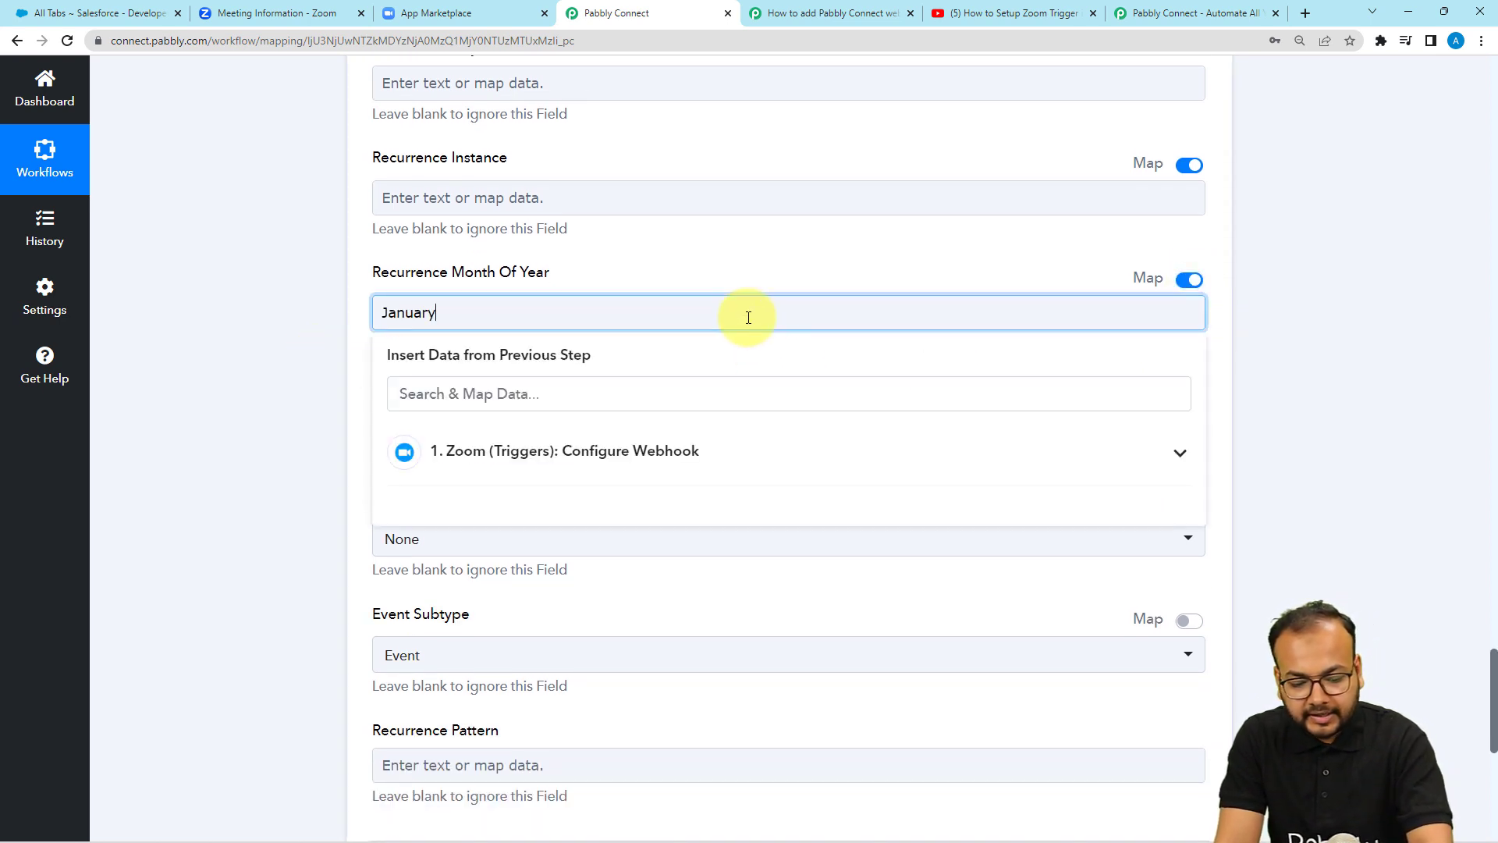
pyautogui.press('BackSpace')
pyautogui.press('BackSpace')
pyautogui.press('BackSpace')
pyautogui.press('BackSpace')
pyautogui.press('BackSpace')
pyautogui.press('BackSpace')
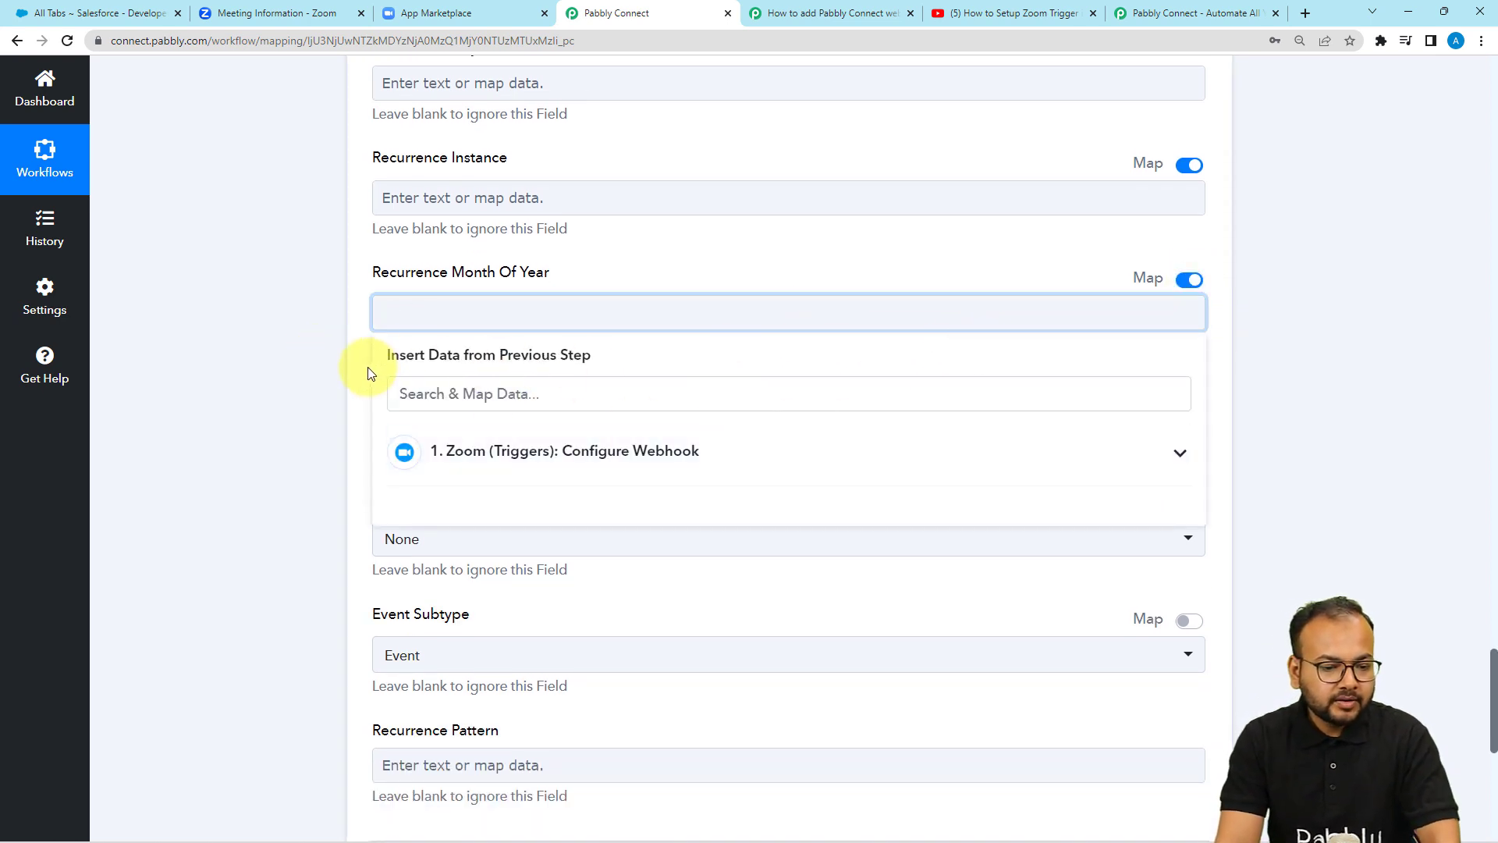
pyautogui.click(336, 364)
# Step: Set the event's Reminder Set option to True, keeping mapping off for that field
pyautogui.scroll(-5, 335, 364)
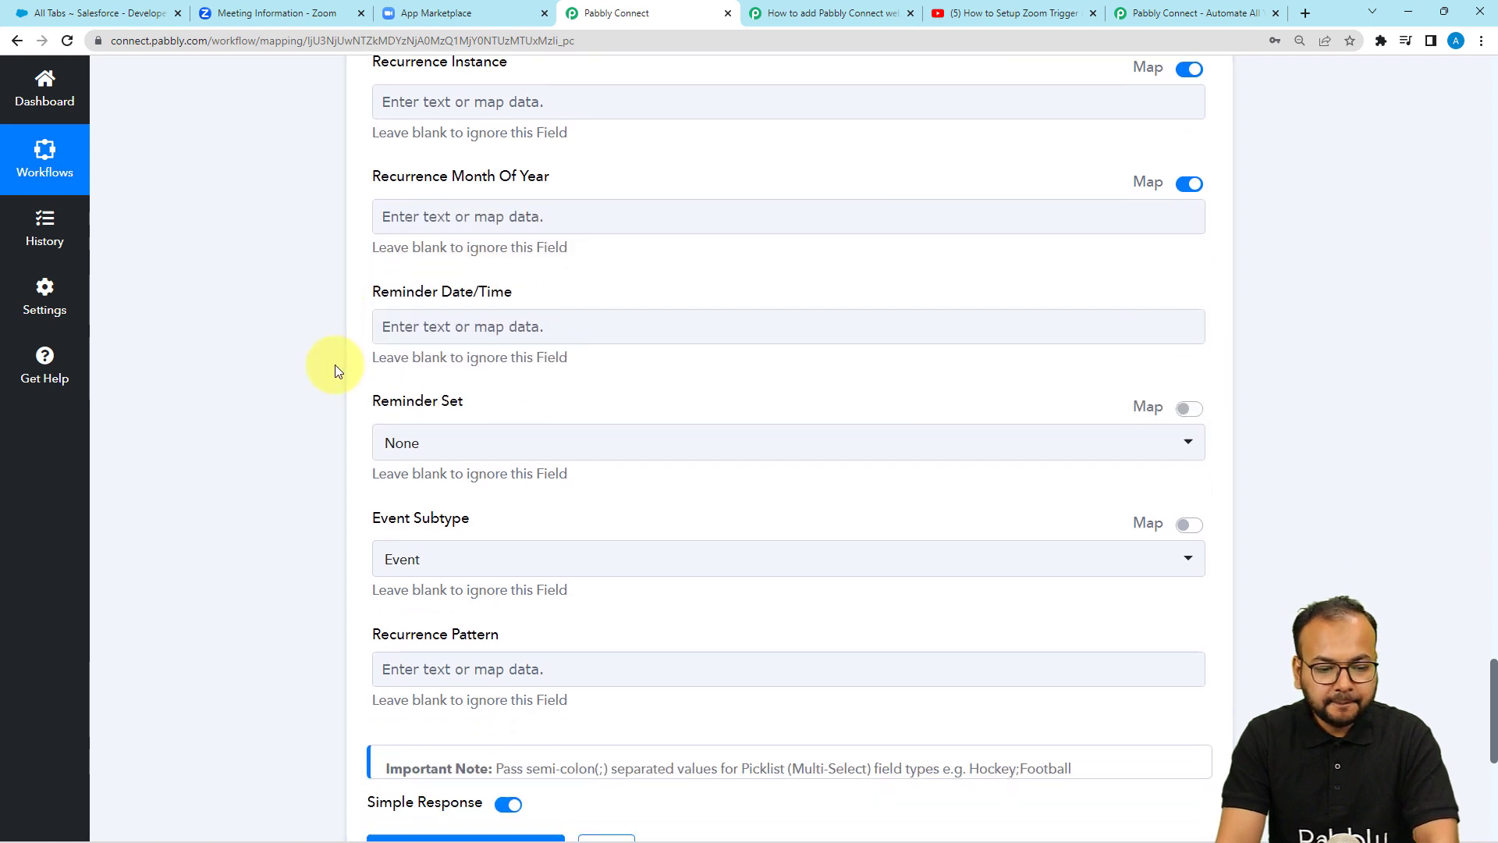
pyautogui.click(1202, 113)
pyautogui.click(1200, 113)
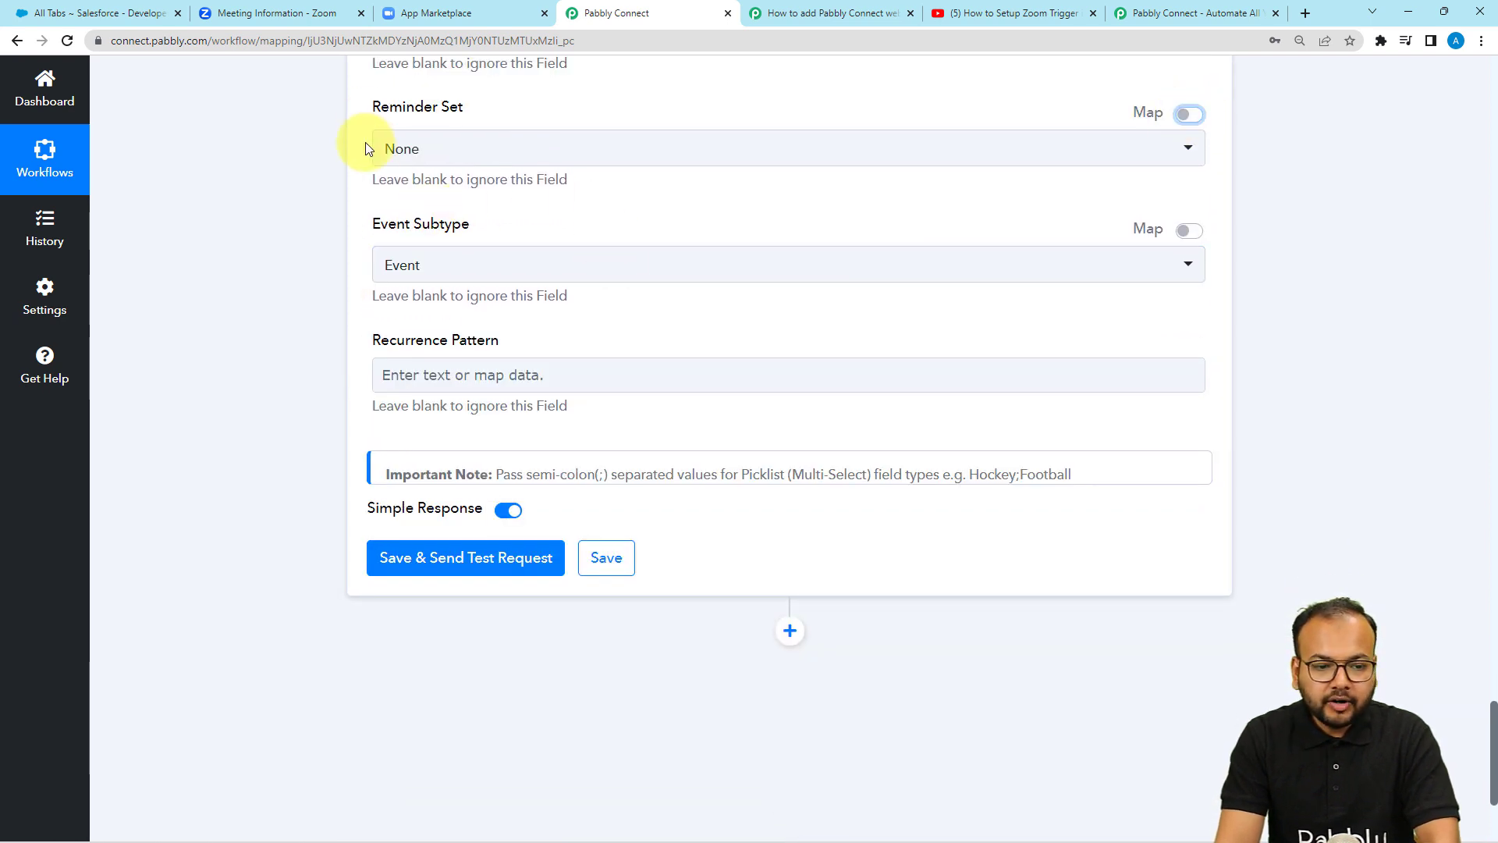
pyautogui.click(446, 181)
pyautogui.click(451, 156)
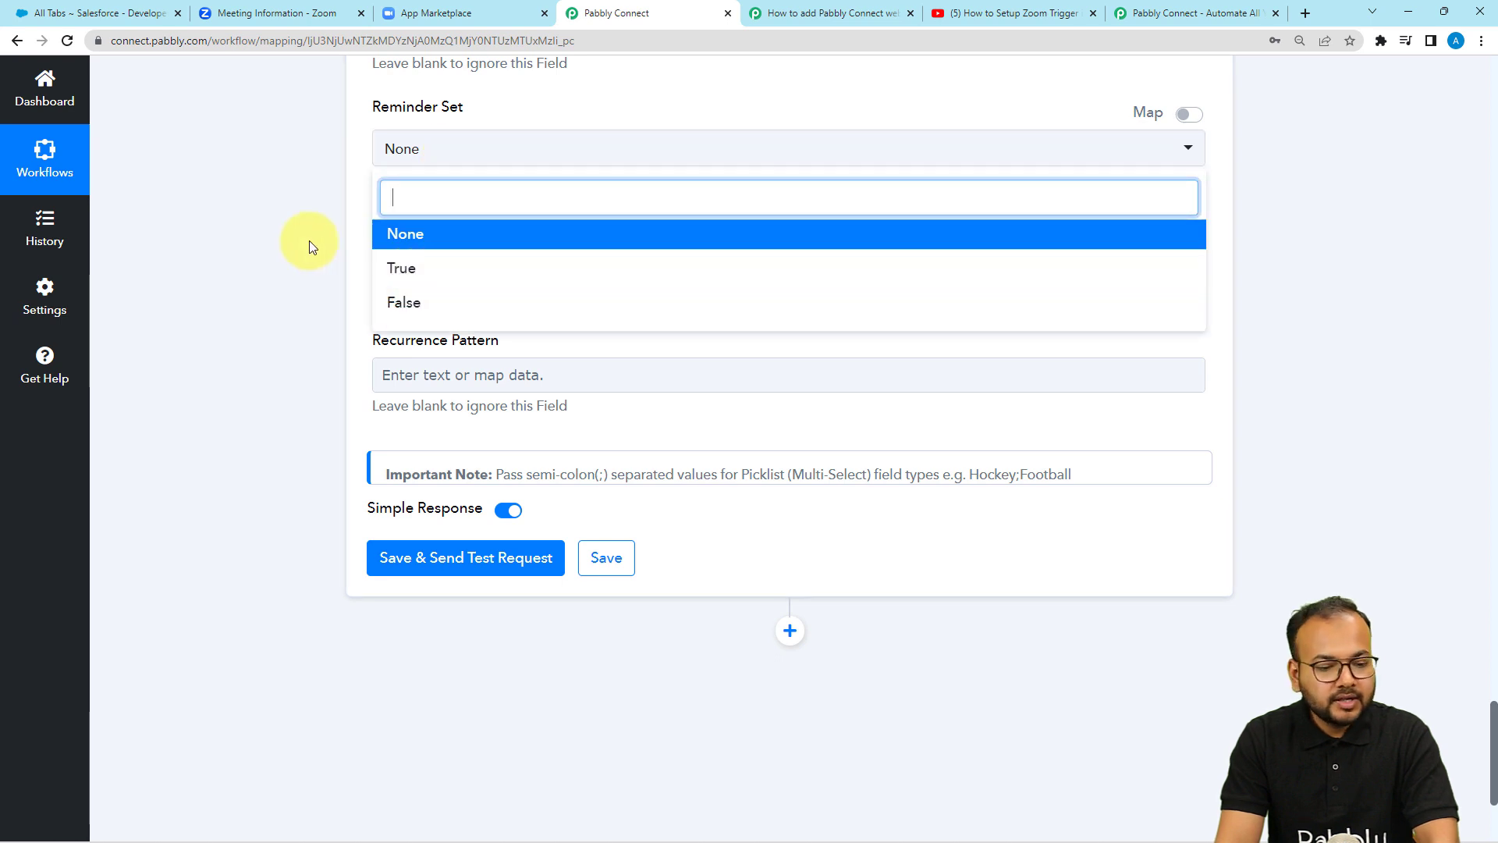
pyautogui.click(393, 270)
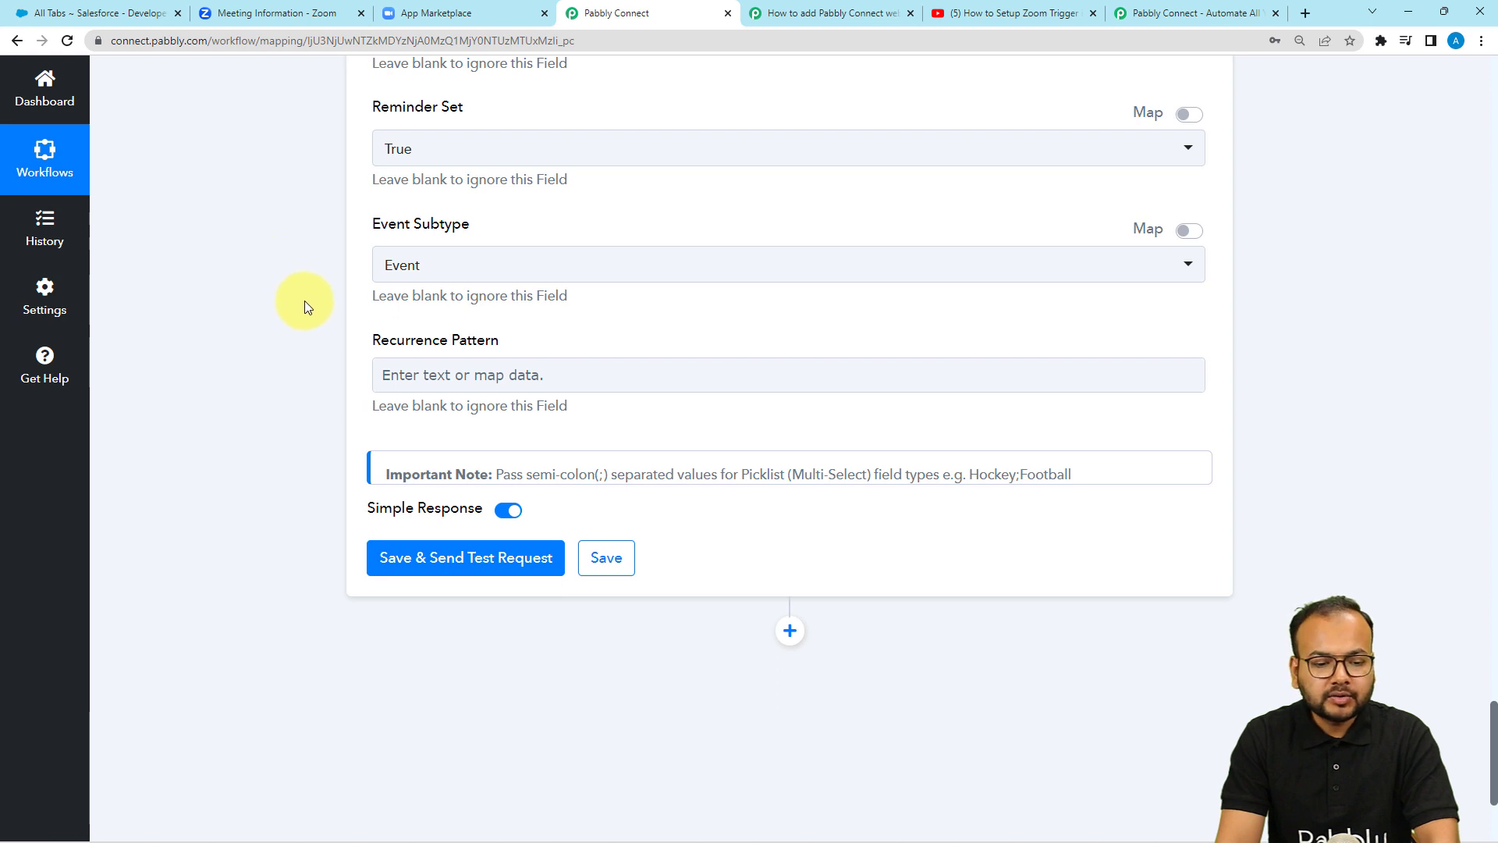
# Step: Check Salesforce's recent items and return to Pabbly Connect to save the Event action and send a test request
pyautogui.scroll(-1, 304, 301)
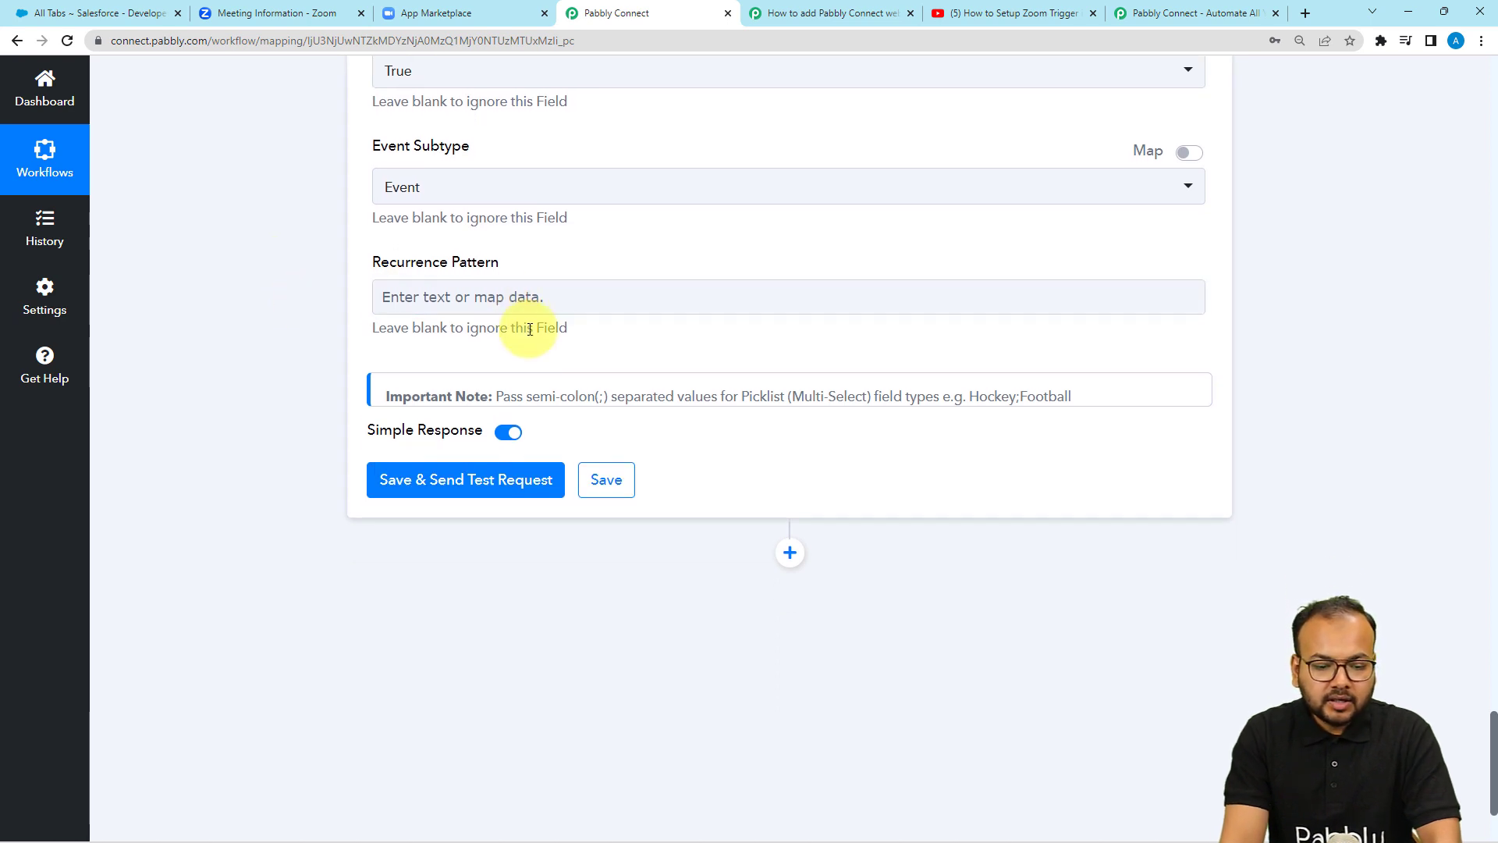
pyautogui.scroll(3, 381, 246)
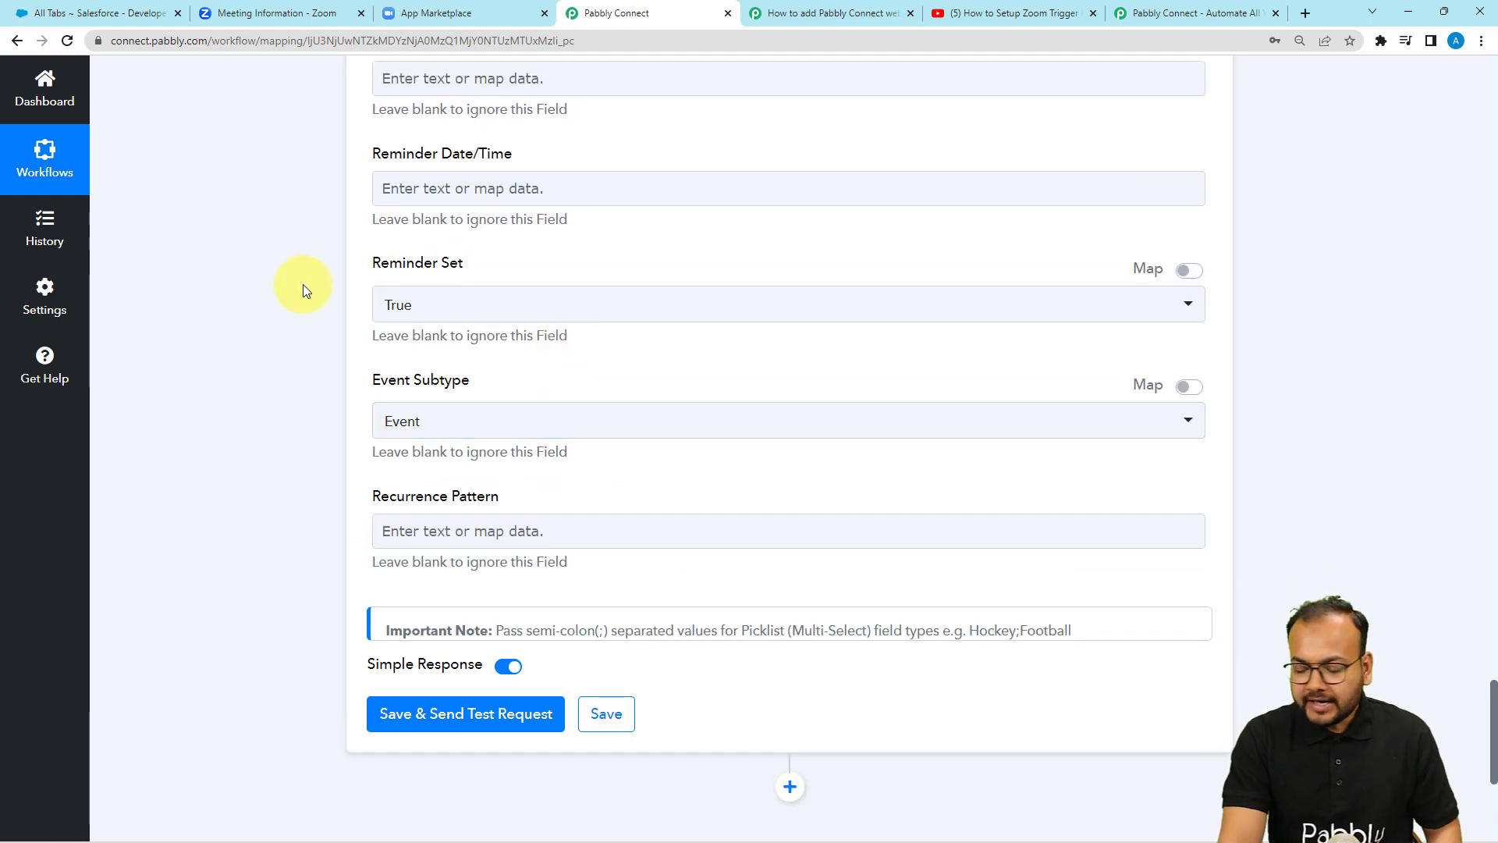
pyautogui.scroll(-3, 302, 287)
pyautogui.scroll(-2, 306, 300)
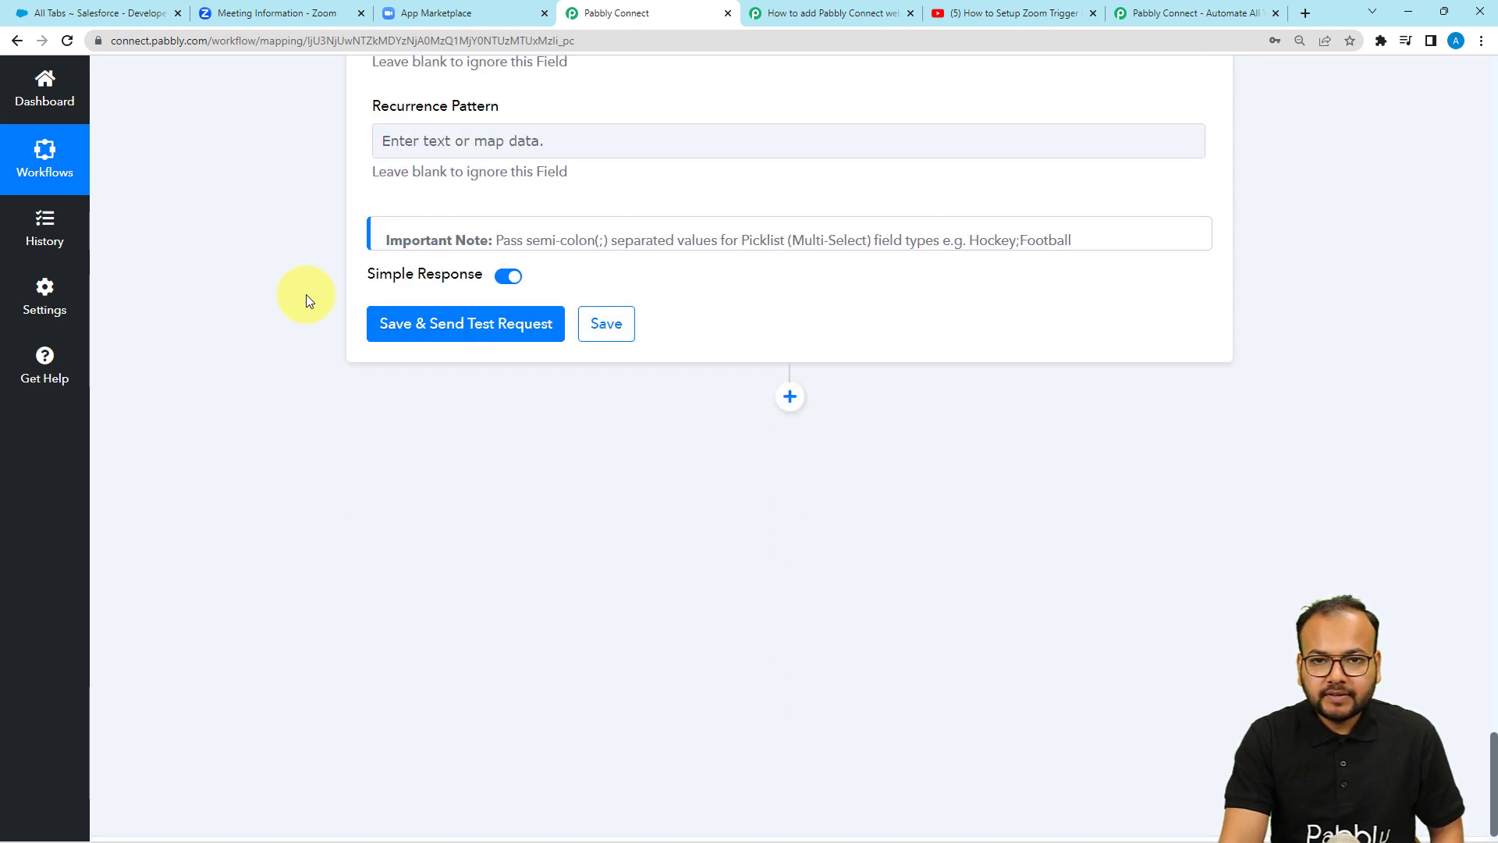
pyautogui.click(385, 327)
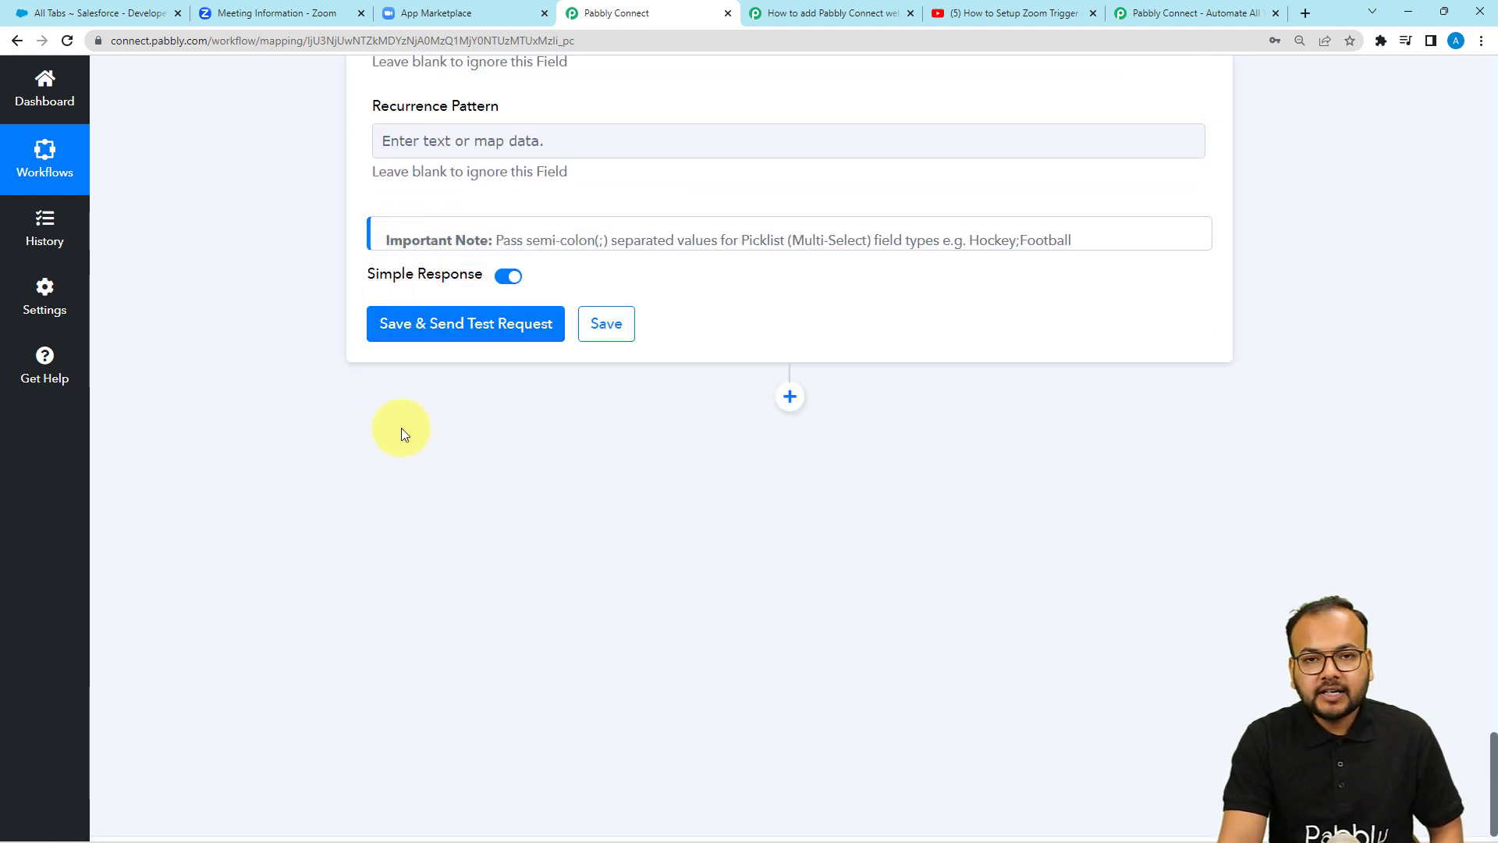
pyautogui.click(123, 21)
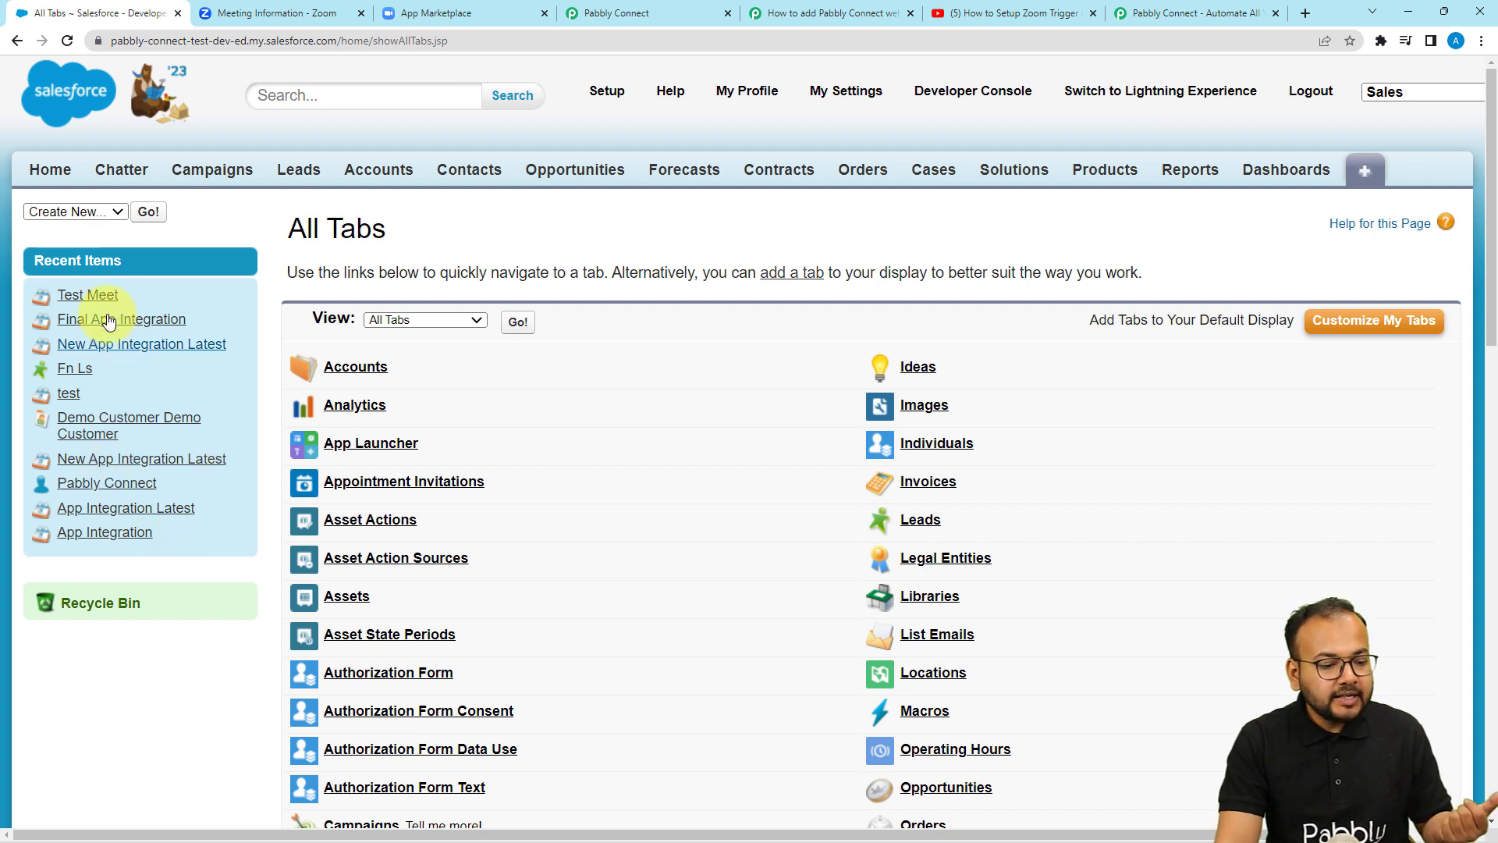
pyautogui.click(579, 17)
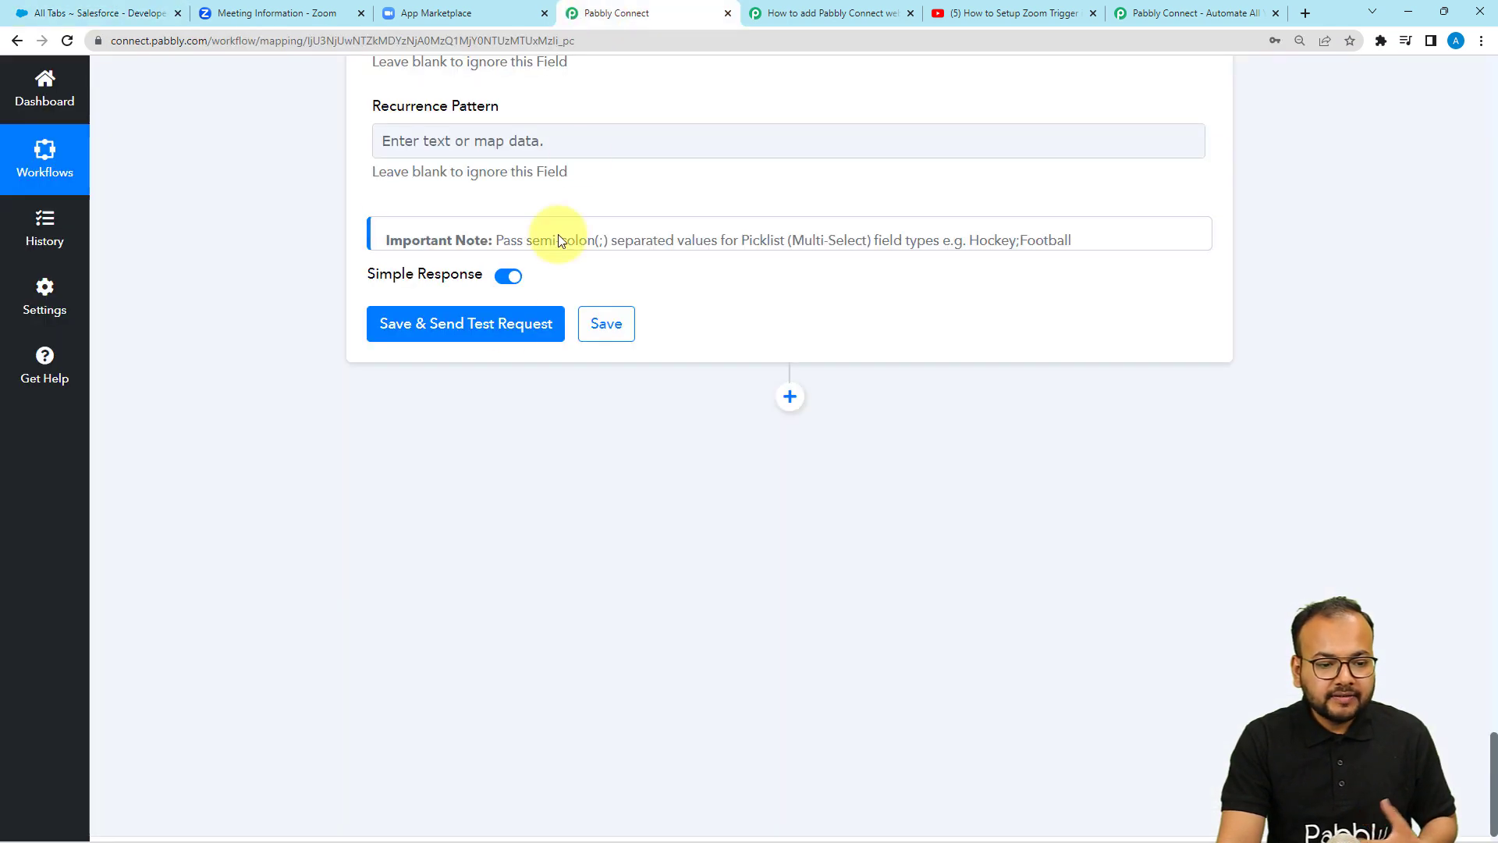
pyautogui.click(501, 324)
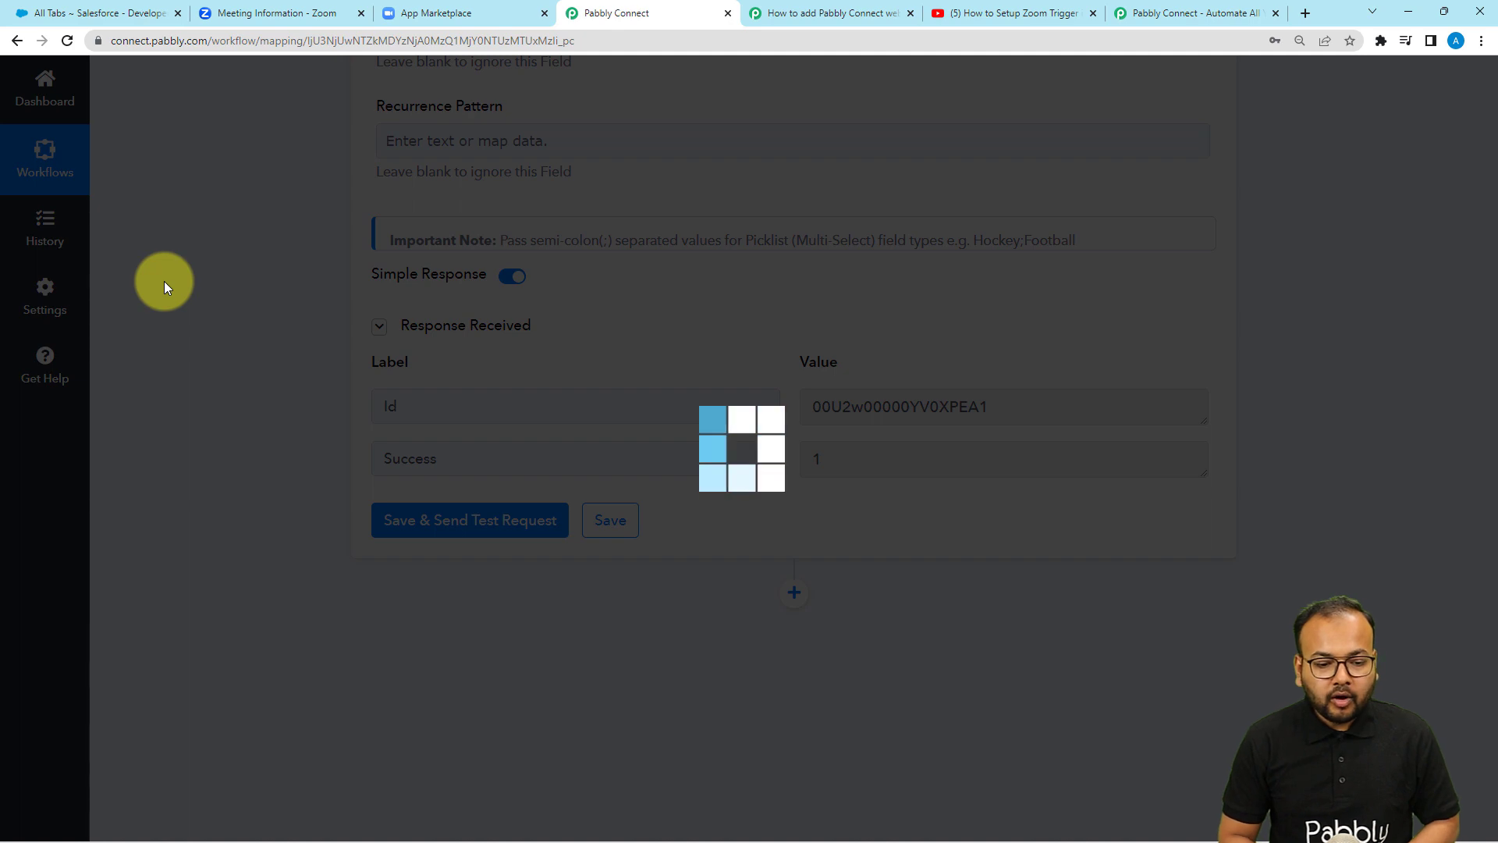
pyautogui.scroll(-1, 259, 337)
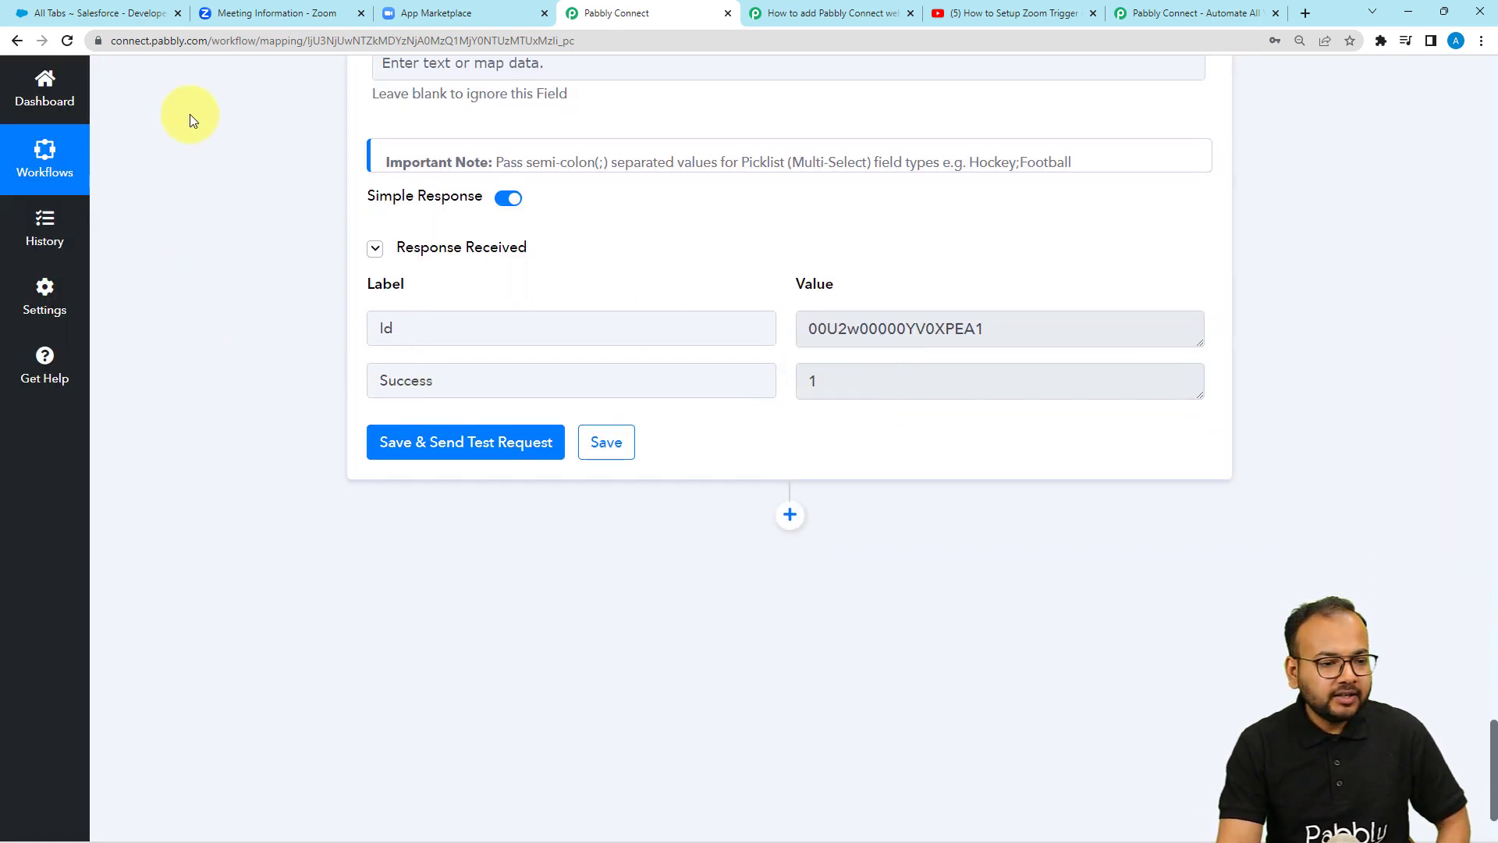
# Step: Switch to Salesforce and refresh the All Tabs page to check the recent items for the new event
pyautogui.click(115, 14)
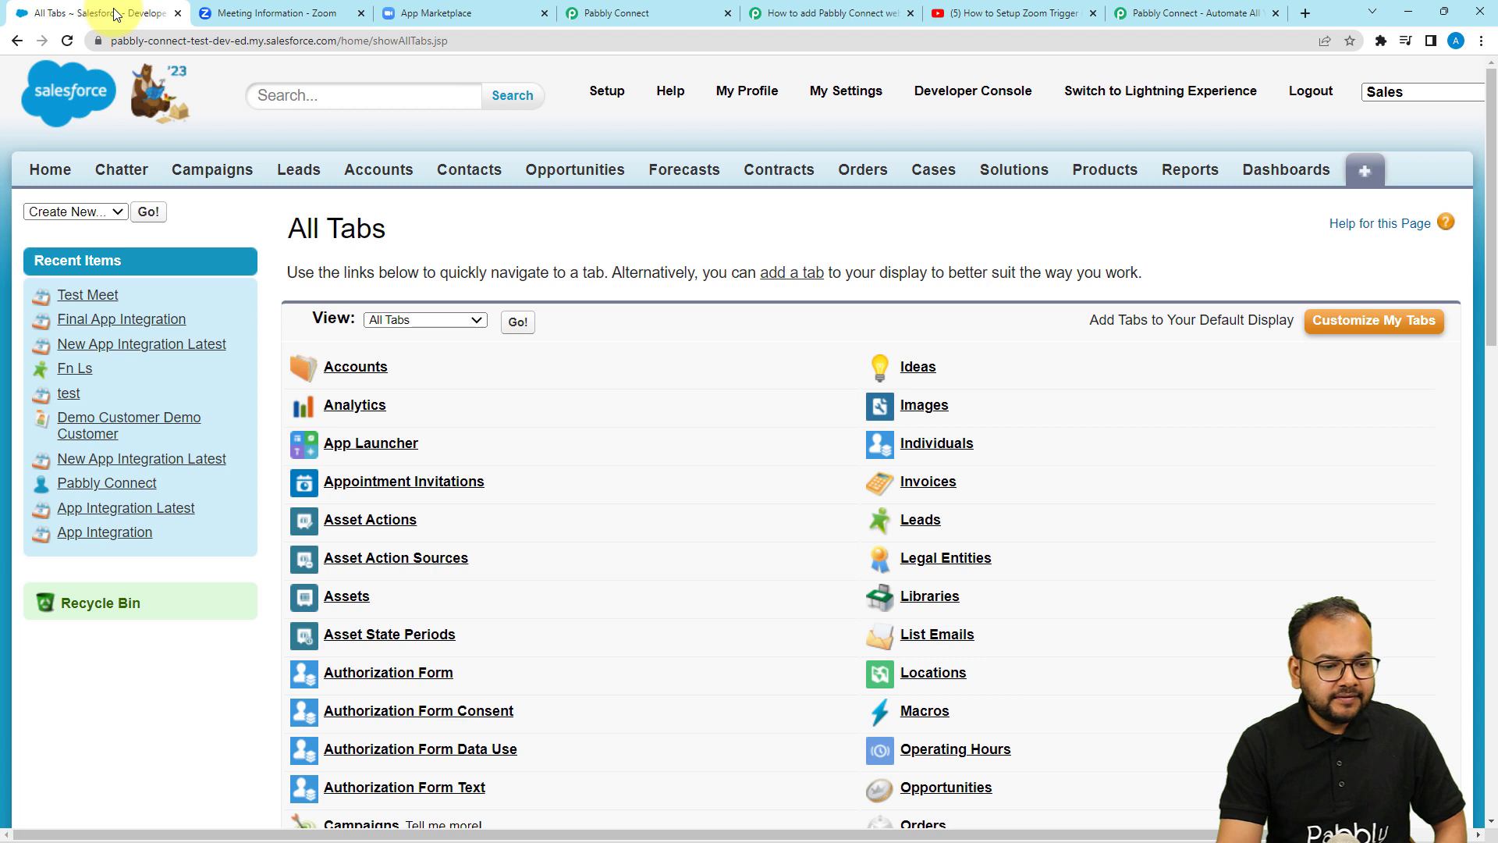
pyautogui.click(63, 44)
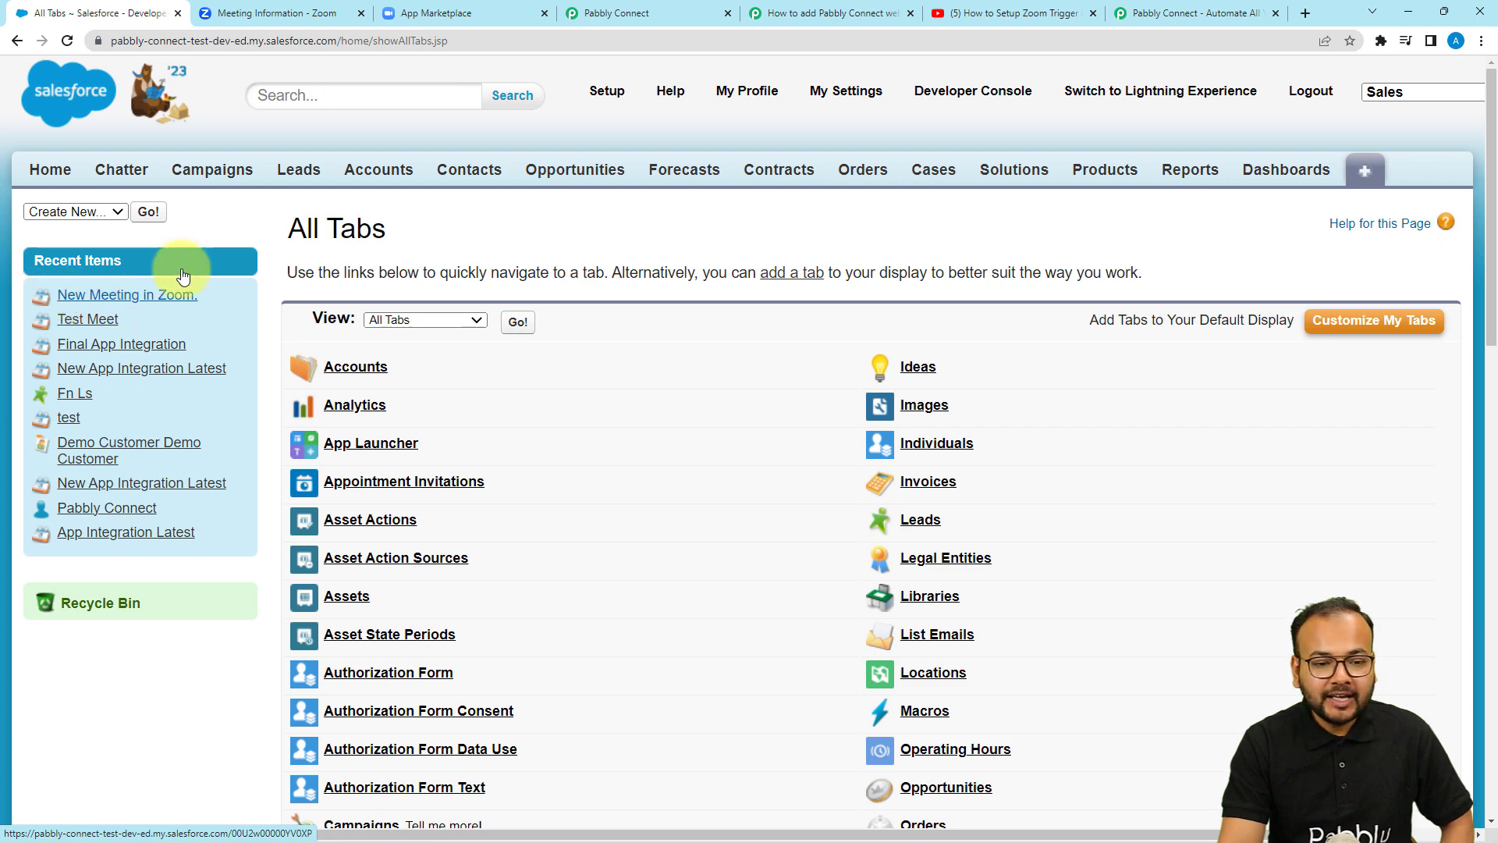
# Step: Review the Subject mapping of the Event action in Pabbly Connect, and open the "New Meeting in Zoom." event in Salesforce to examine its details
pyautogui.click(593, 13)
pyautogui.scroll(15, 1475, 169)
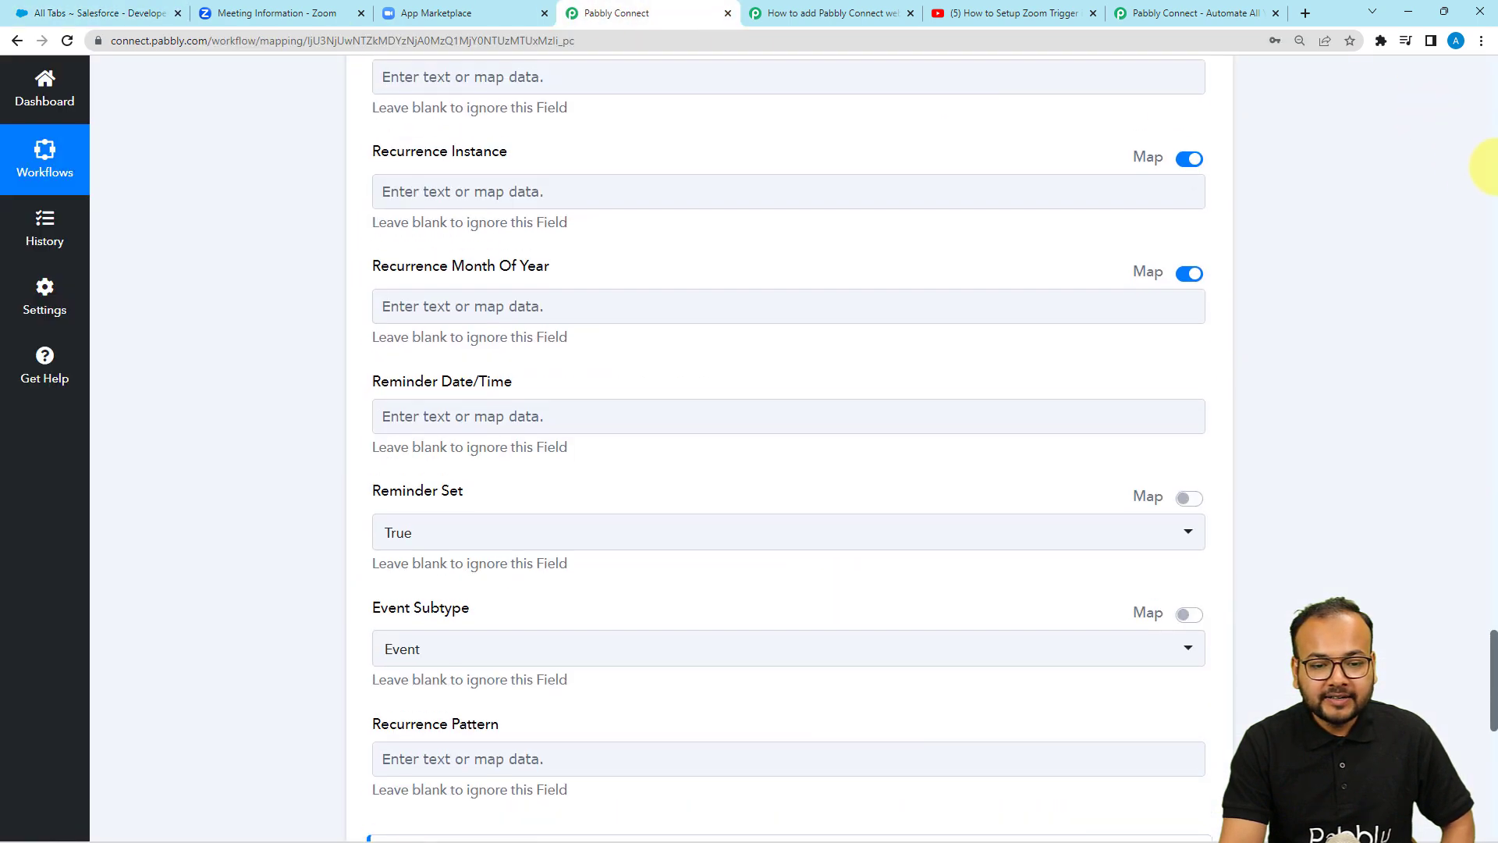
pyautogui.click(531, 641)
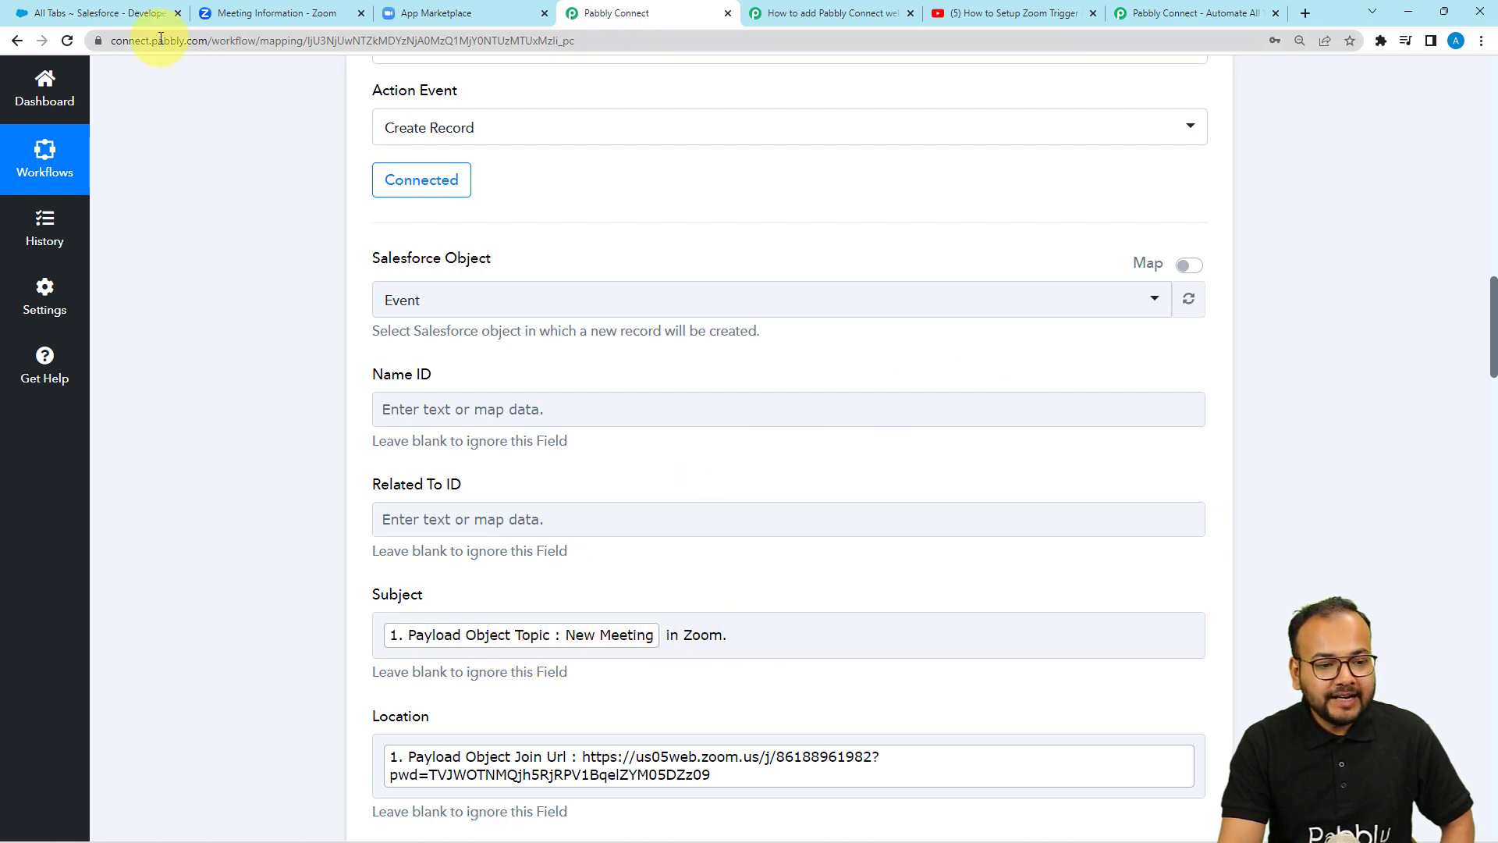
pyautogui.scroll(-1, 375, 511)
pyautogui.click(672, 564)
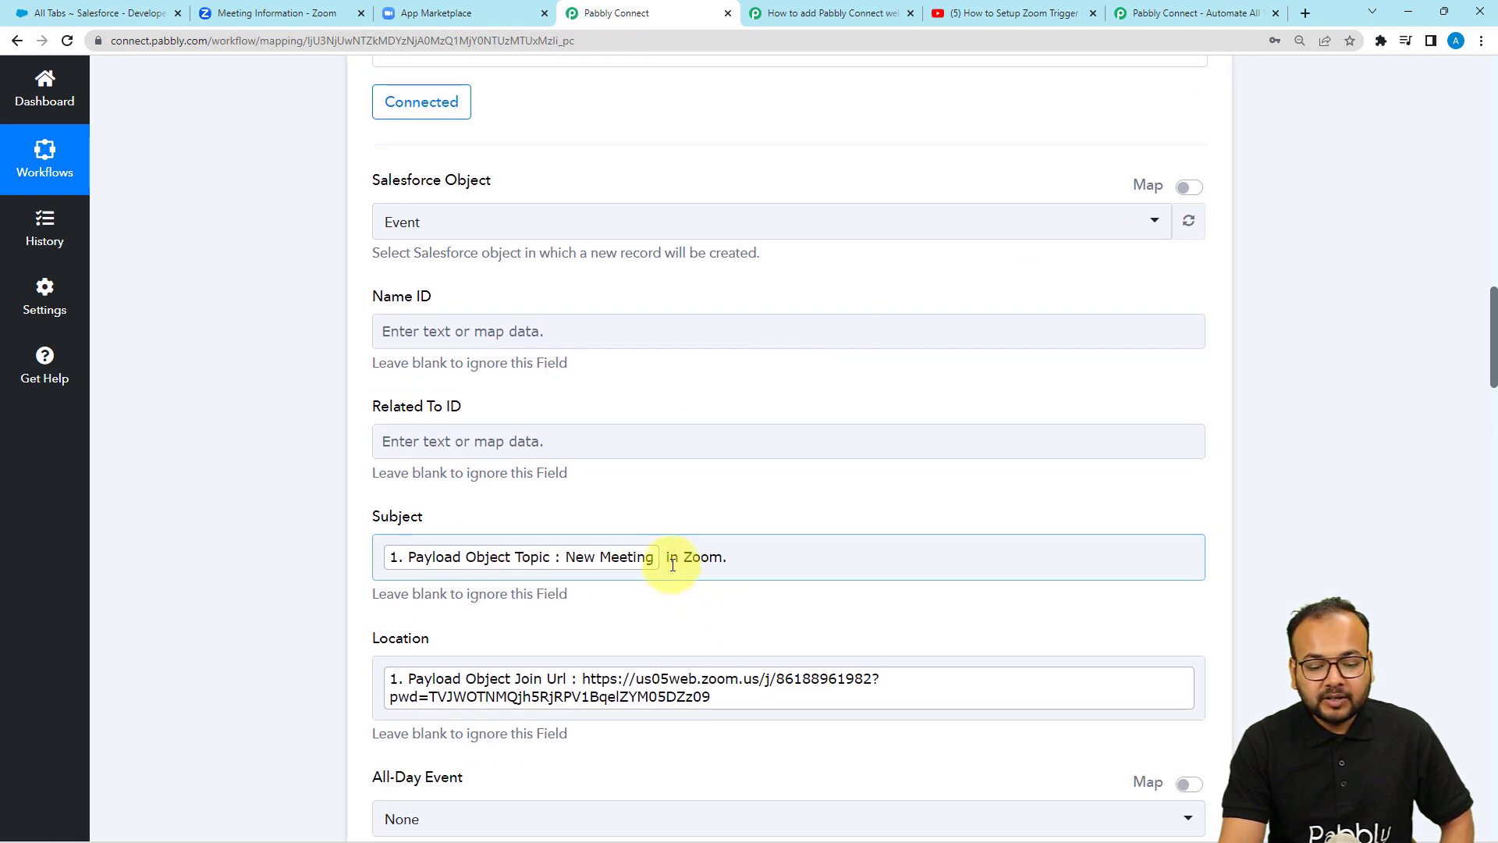
pyautogui.click(240, 405)
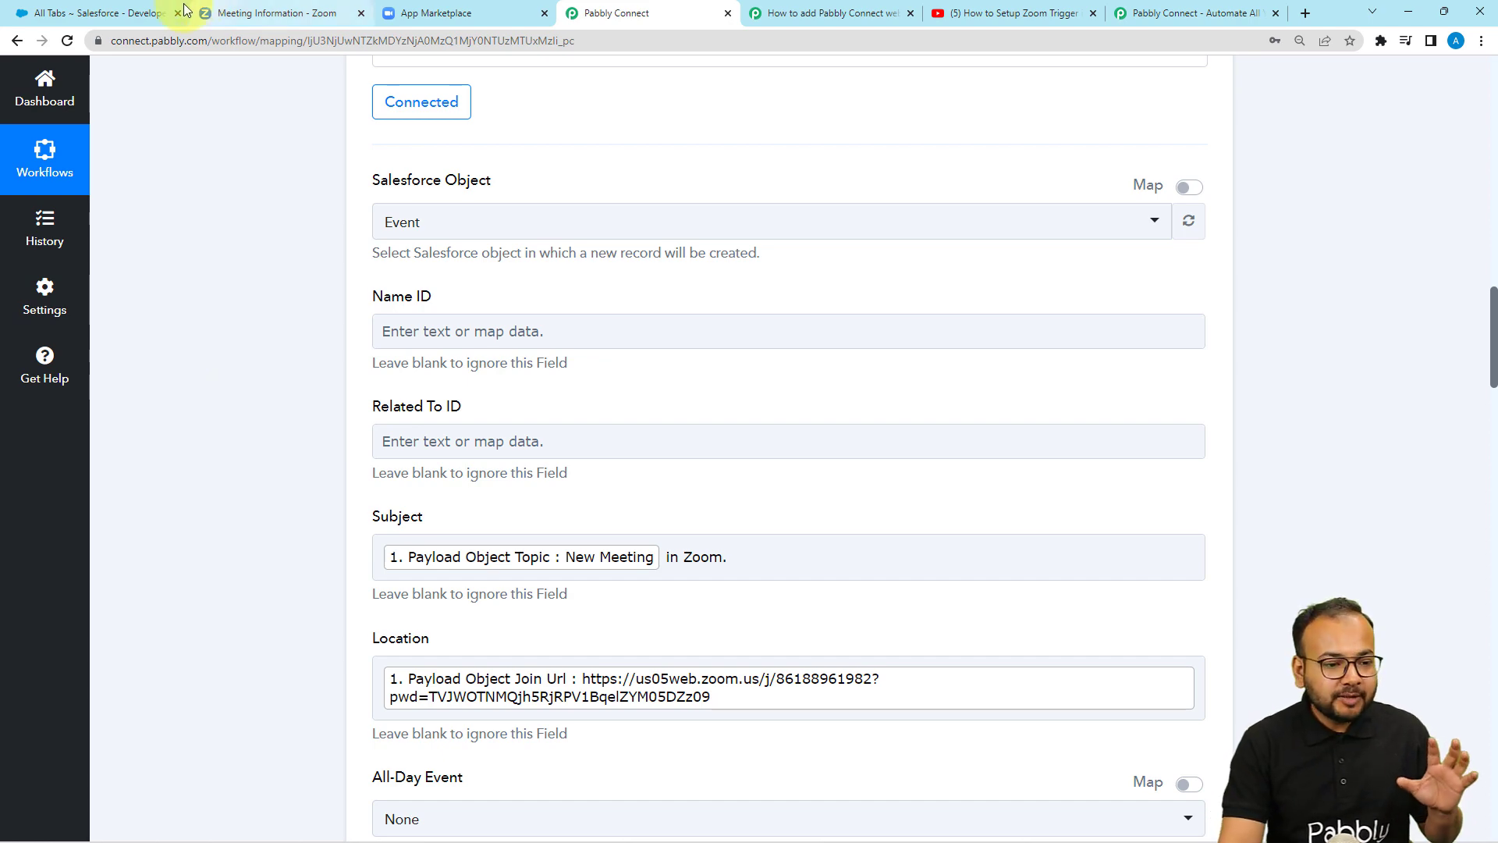
pyautogui.click(136, 17)
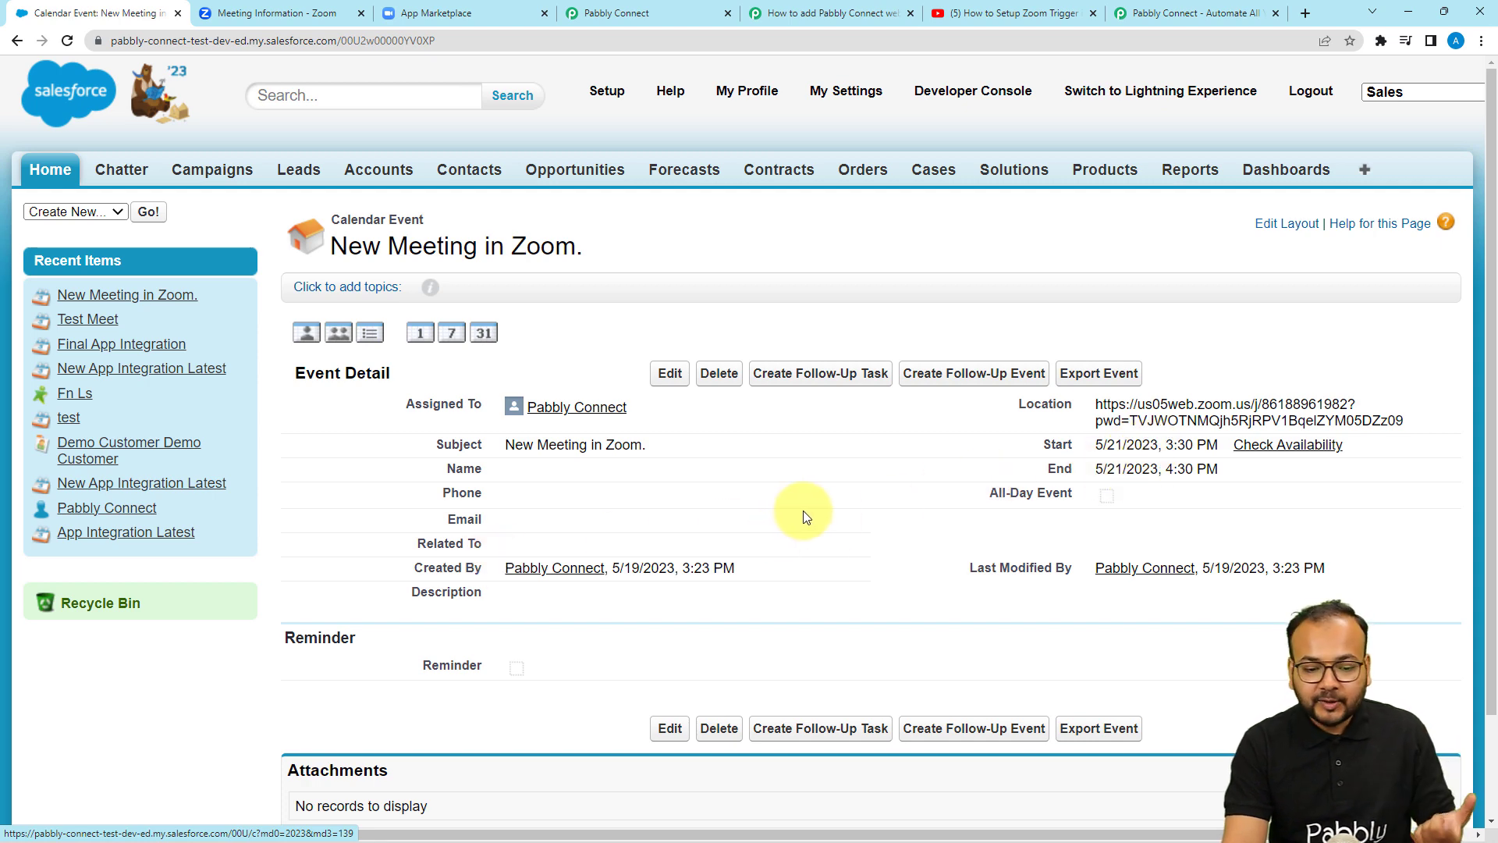
# Step: Return to the Pabbly Connect workflow and collapse the Zoom trigger step
pyautogui.click(658, 13)
pyautogui.scroll(4, 983, 226)
pyautogui.scroll(15, 1020, 263)
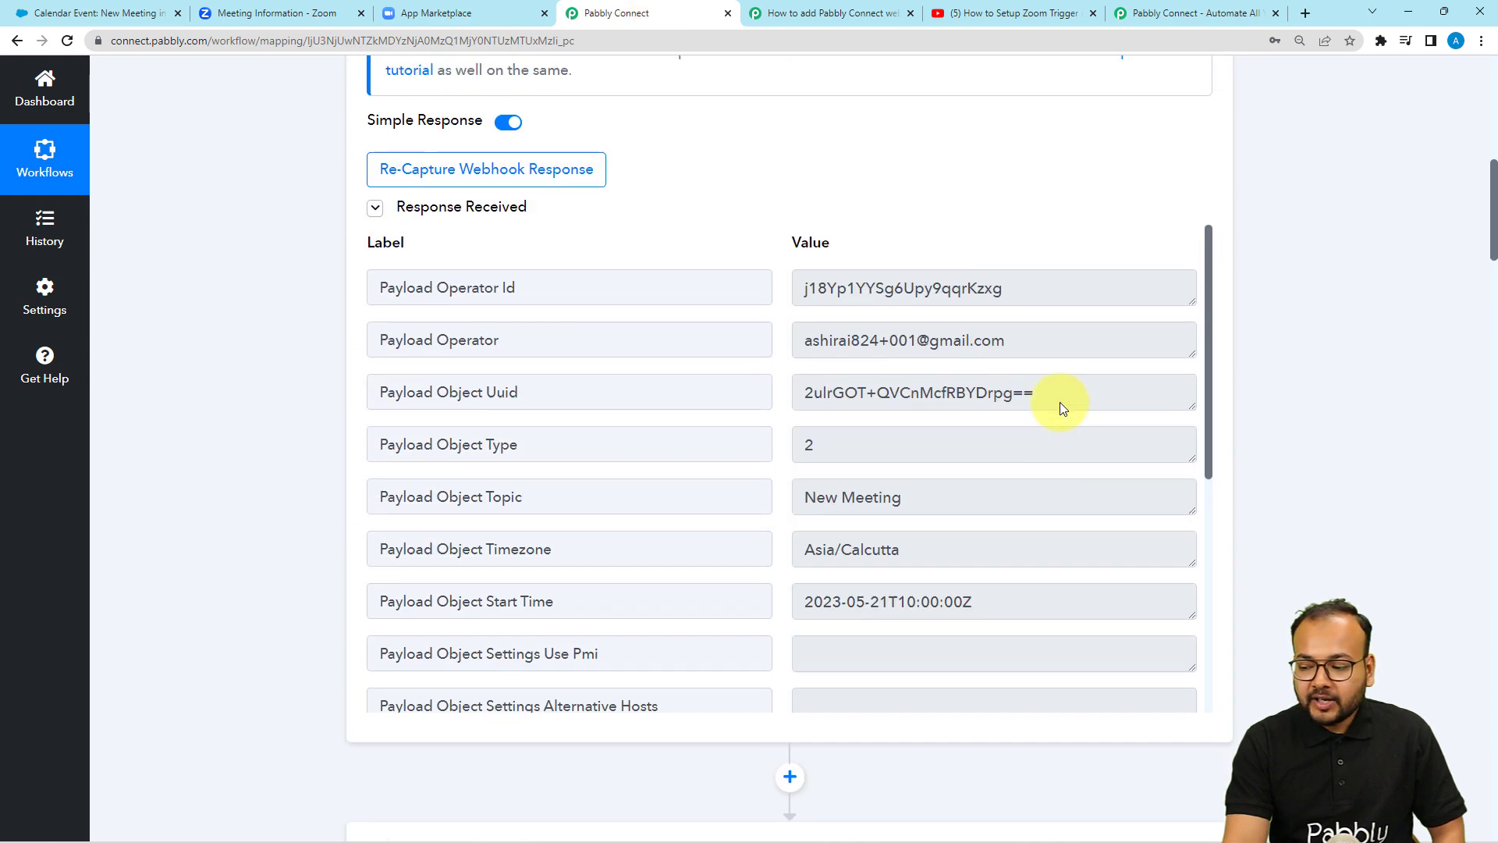
pyautogui.scroll(1, 1045, 377)
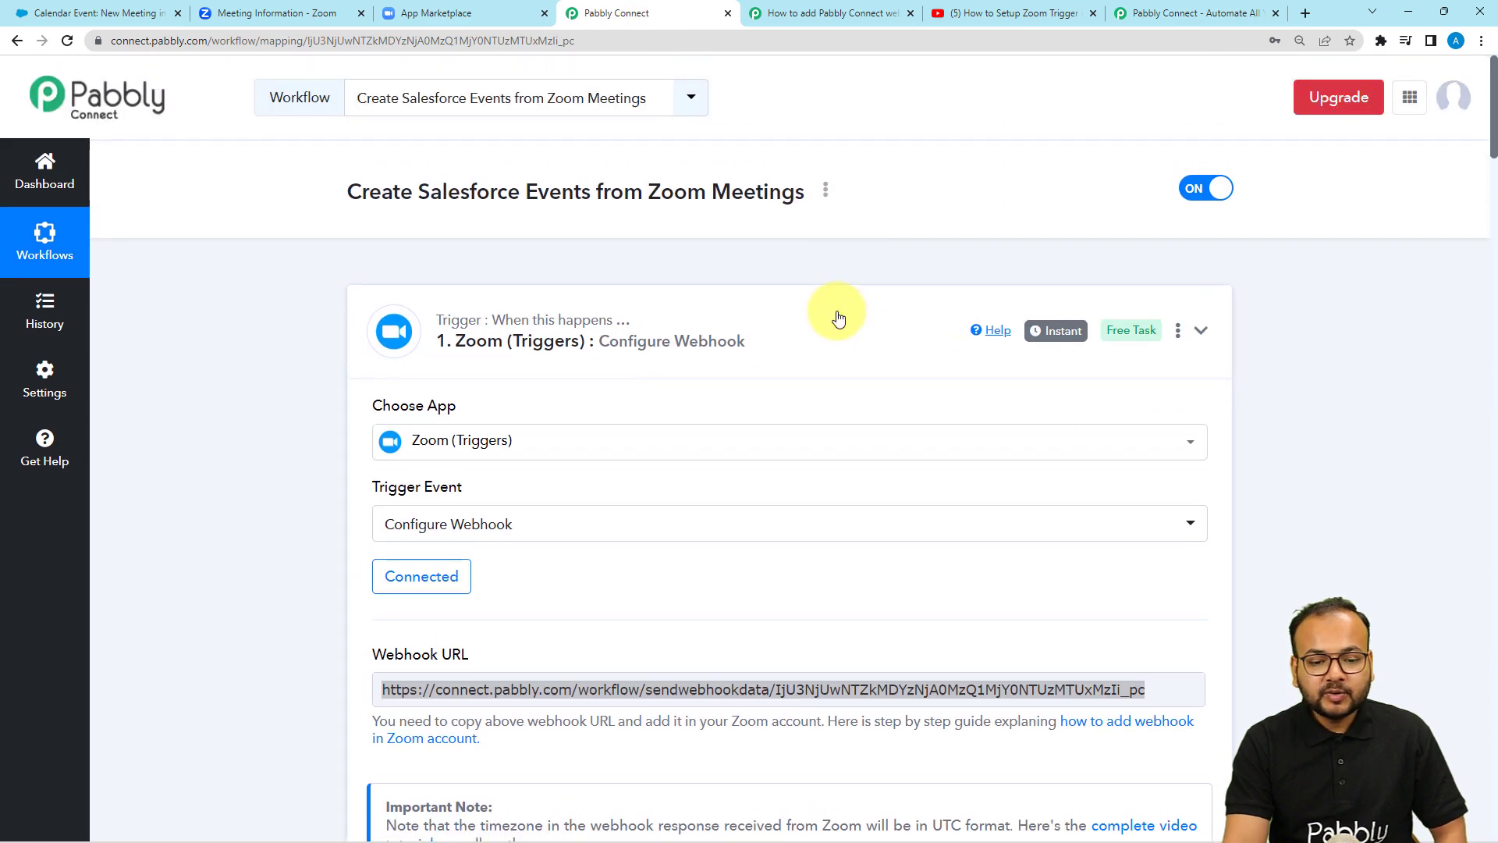
pyautogui.click(837, 316)
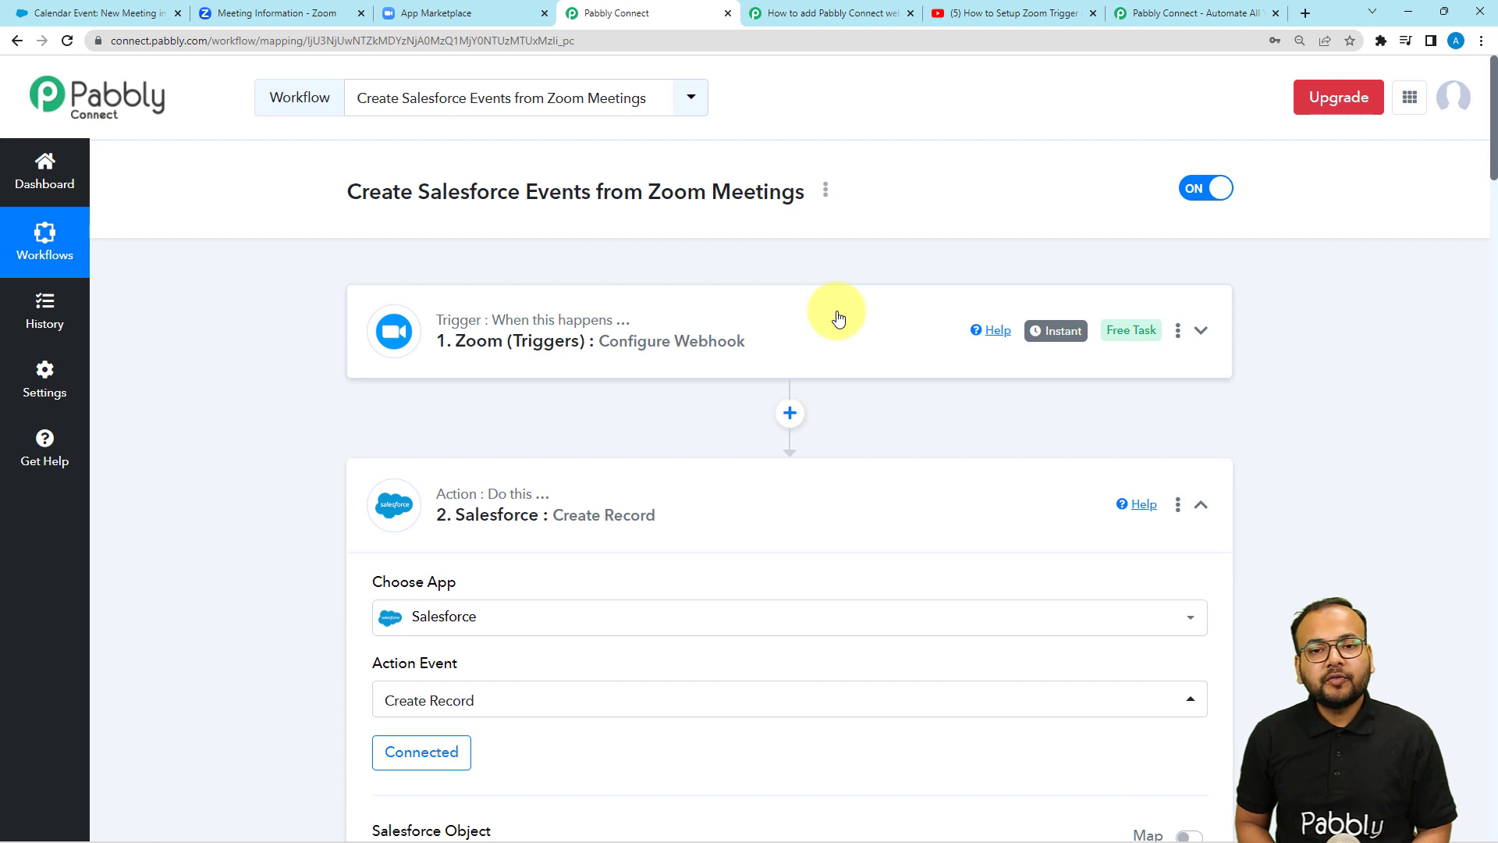